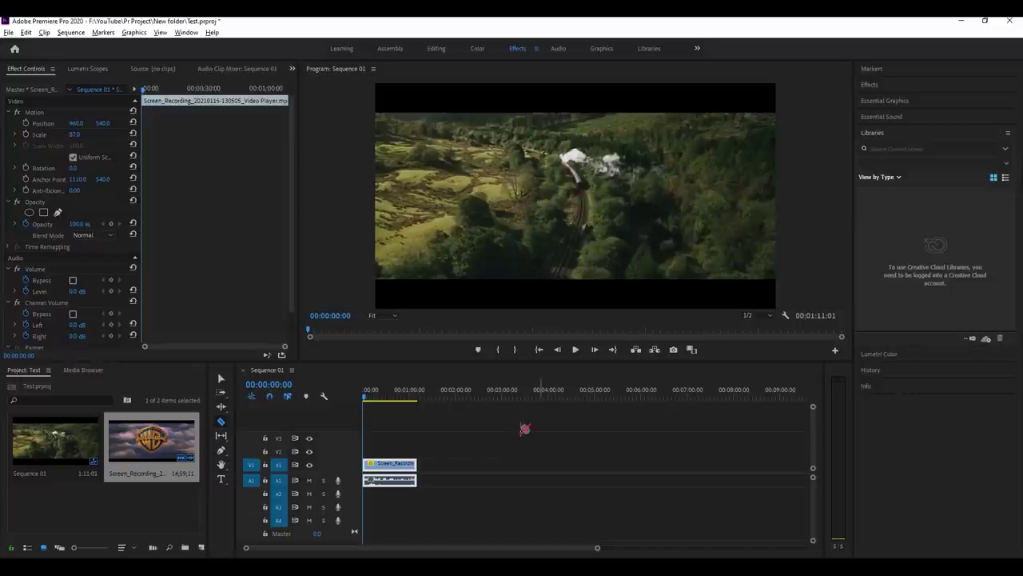
# Scrub Sequence 01 and step frame by frame to the first frame of the boy shot.
pyautogui.click(367, 400)
pyautogui.moveTo(367, 402); pyautogui.dragTo(379, 428)
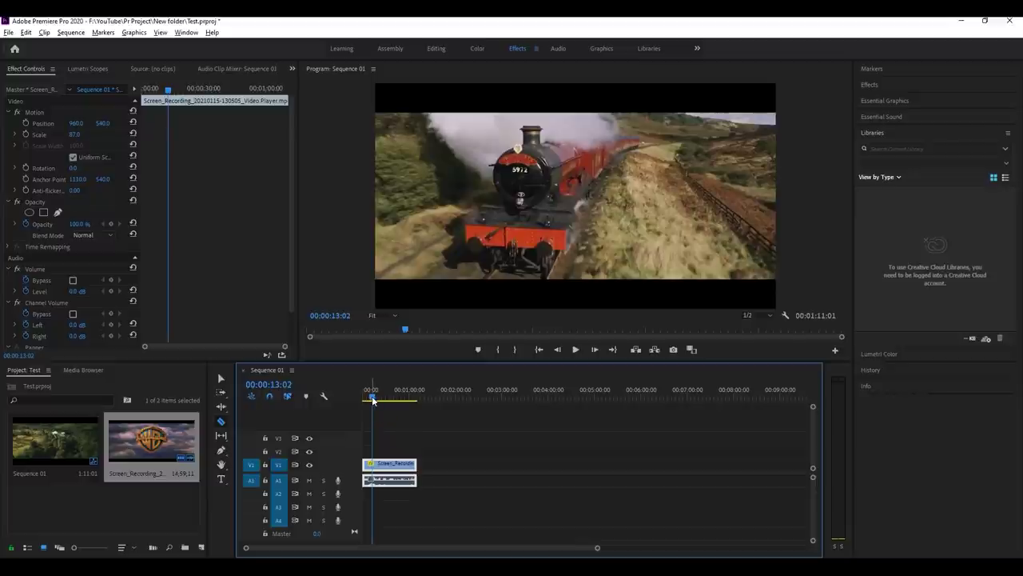
pyautogui.moveTo(372, 400); pyautogui.dragTo(374, 403)
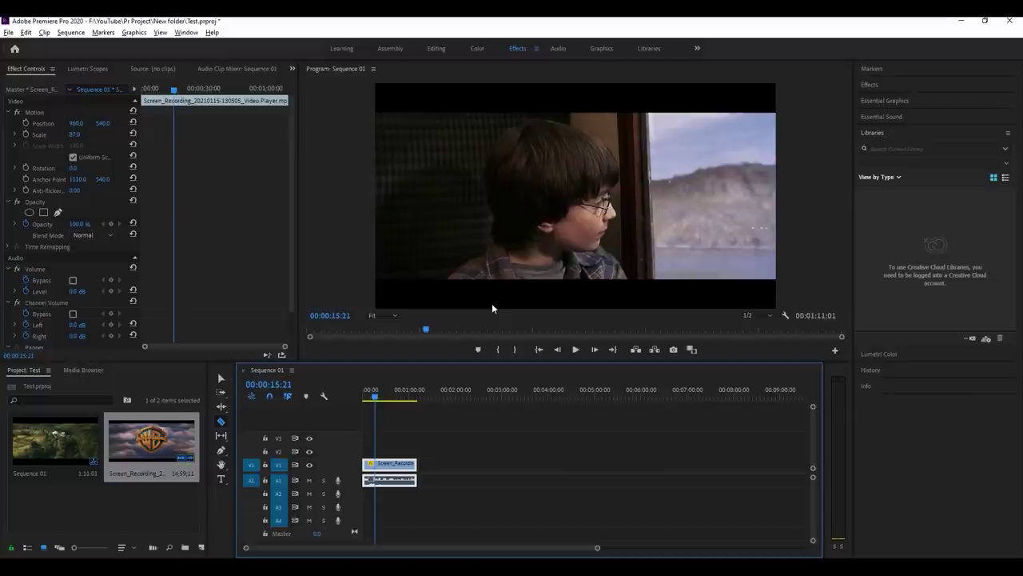
pyautogui.moveTo(597, 547); pyautogui.dragTo(480, 551)
pyautogui.click(552, 352)
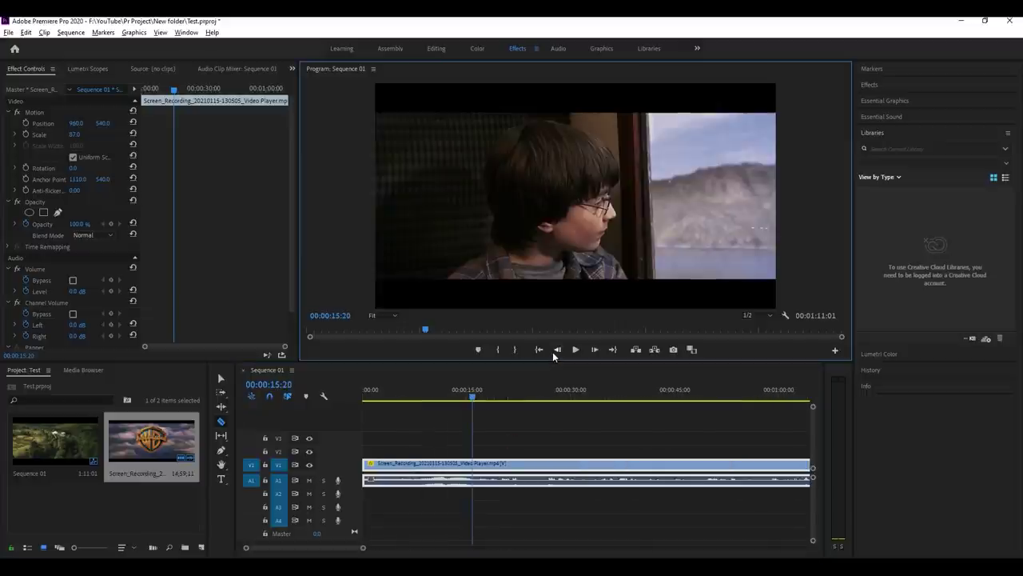
pyautogui.click(552, 352)
pyautogui.click(553, 352)
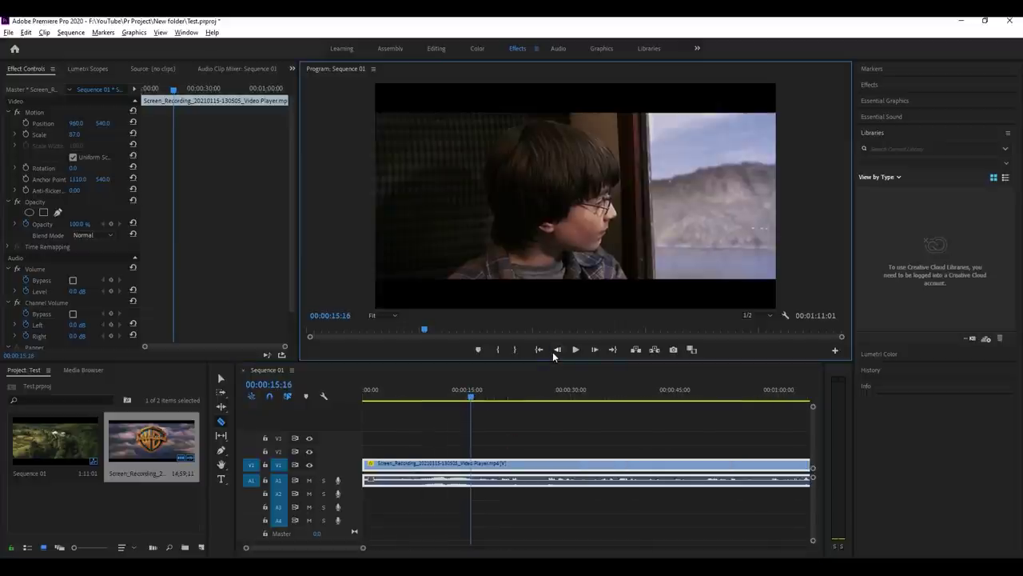
pyautogui.click(553, 351)
pyautogui.click(553, 352)
pyautogui.click(553, 352)
pyautogui.press('Right')
pyautogui.press('Right')
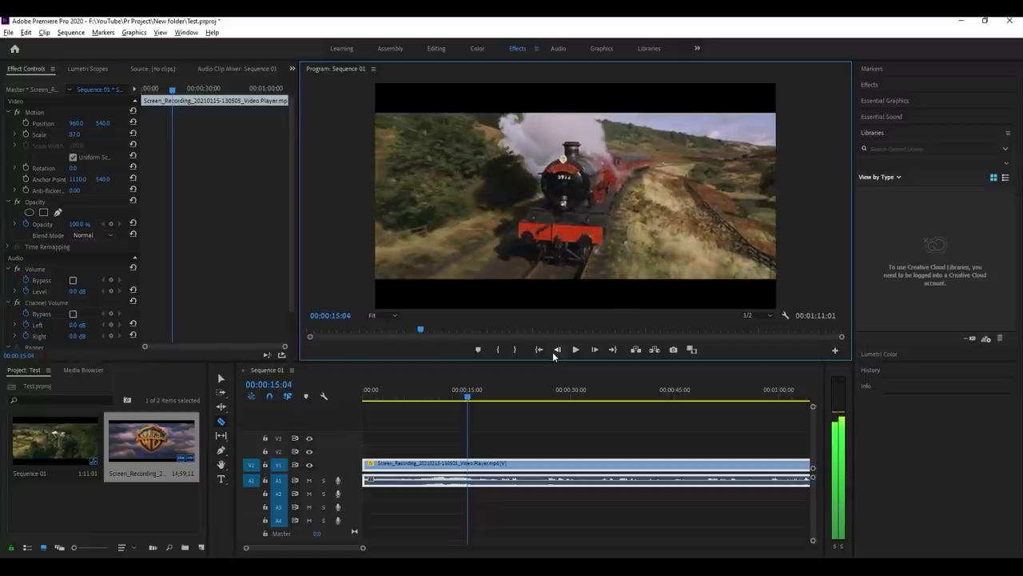
pyautogui.press('Right')
pyautogui.press('Right')
pyautogui.press('Right')
pyautogui.press('Right')
pyautogui.press('Right')
pyautogui.press('Right')
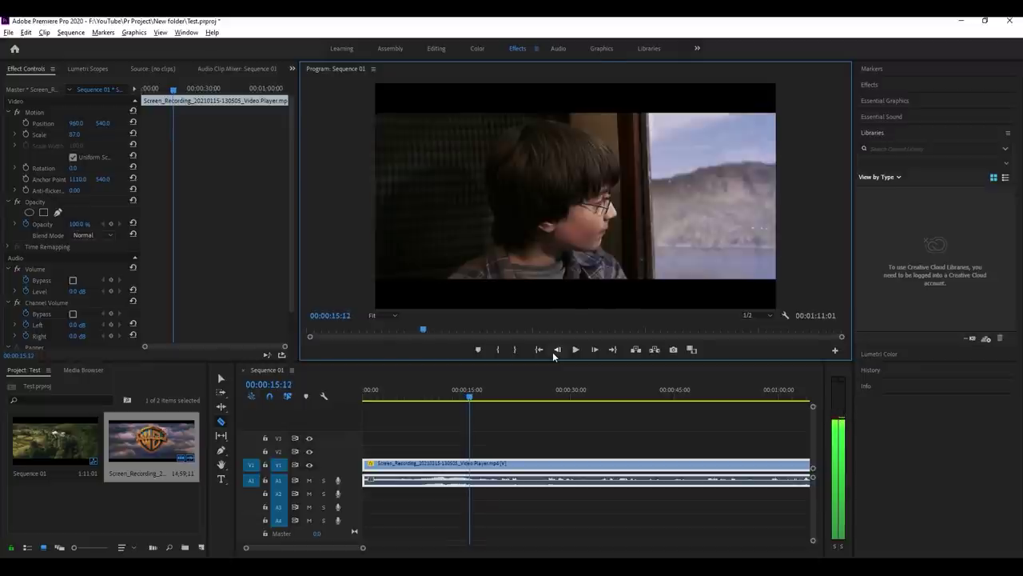
pyautogui.click(552, 351)
pyautogui.press('Right')
pyautogui.press('Right')
# Razor at 00:00:15:12 and ripple delete the train footage before the boy shot.
pyautogui.click(473, 477)
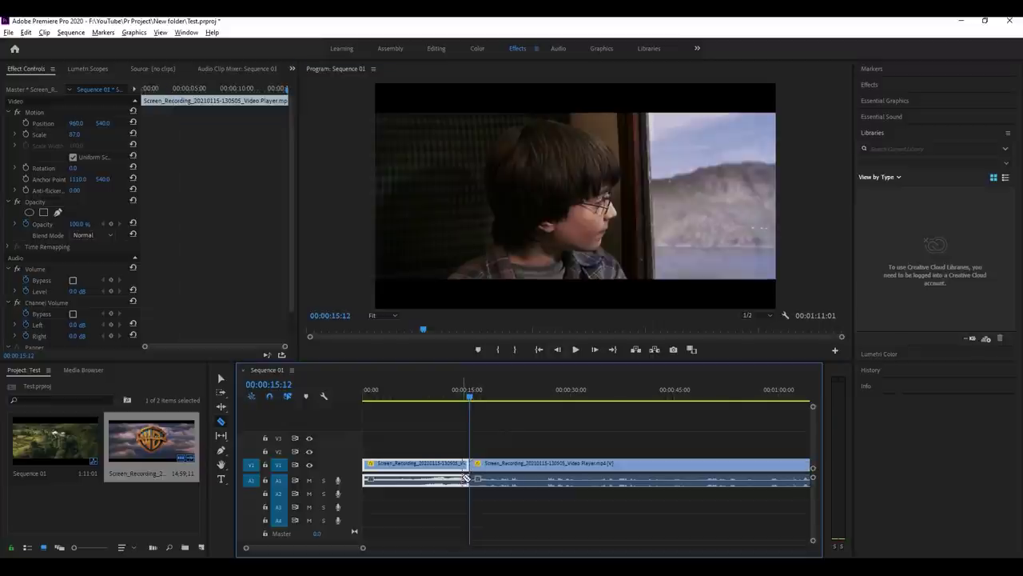
pyautogui.rightClick(437, 480)
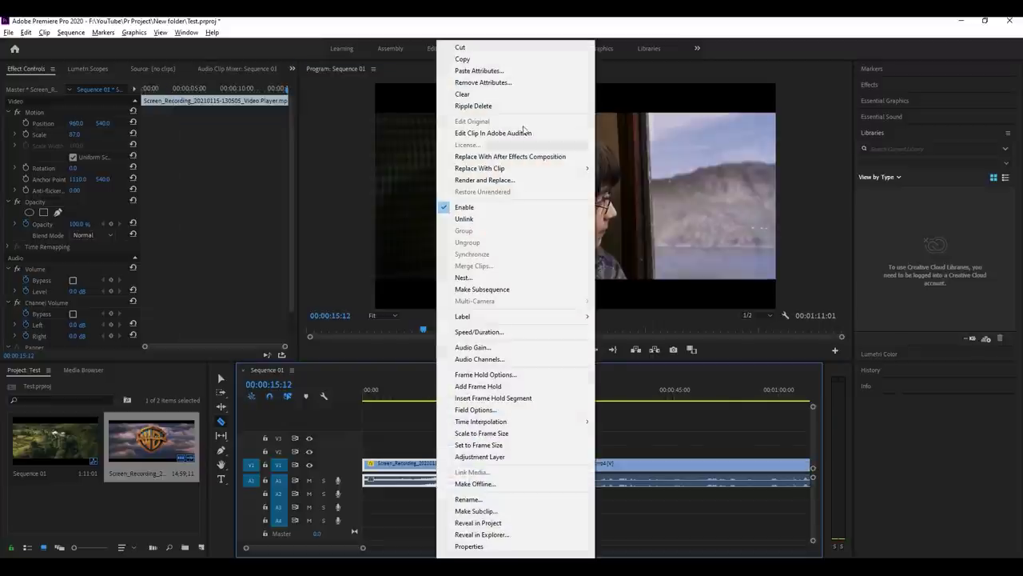
pyautogui.click(502, 106)
# Cut at 00:00:02:17, ripple delete everything after the boy shot, and zoom the timeline in.
pyautogui.moveTo(367, 402); pyautogui.dragTo(382, 414)
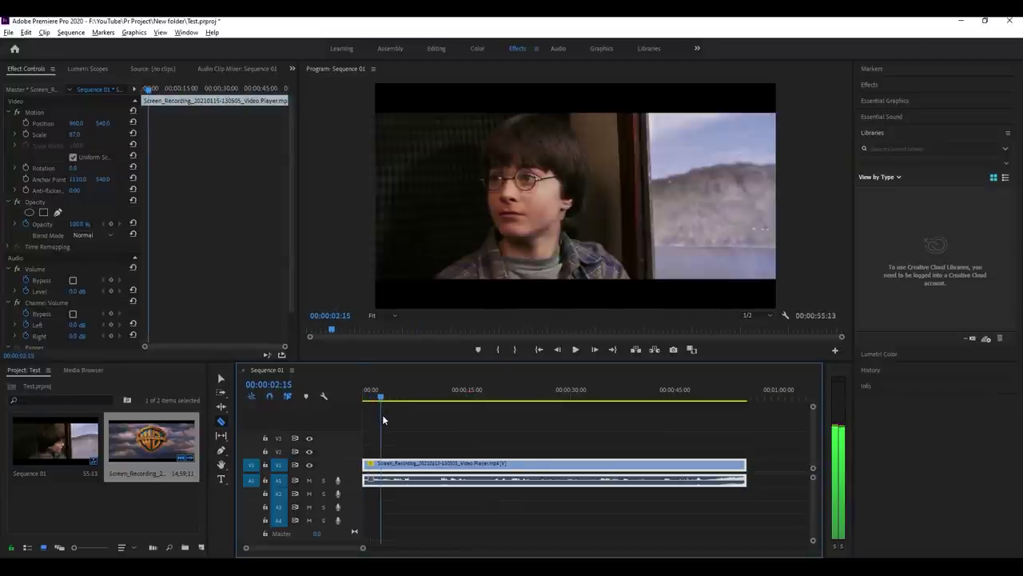
pyautogui.click(595, 350)
pyautogui.click(596, 350)
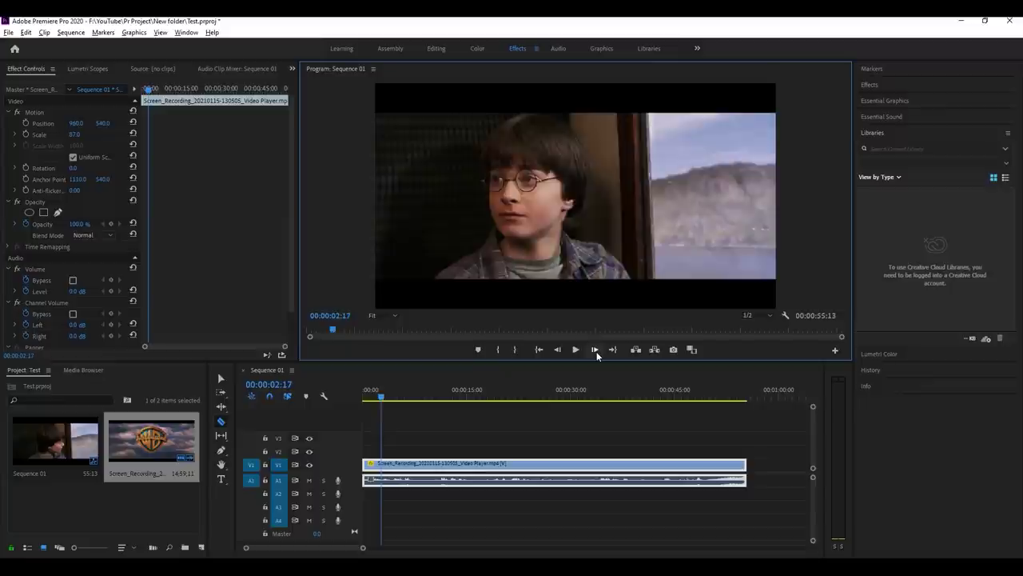
pyautogui.click(596, 350)
pyautogui.click(563, 352)
pyautogui.click(387, 471)
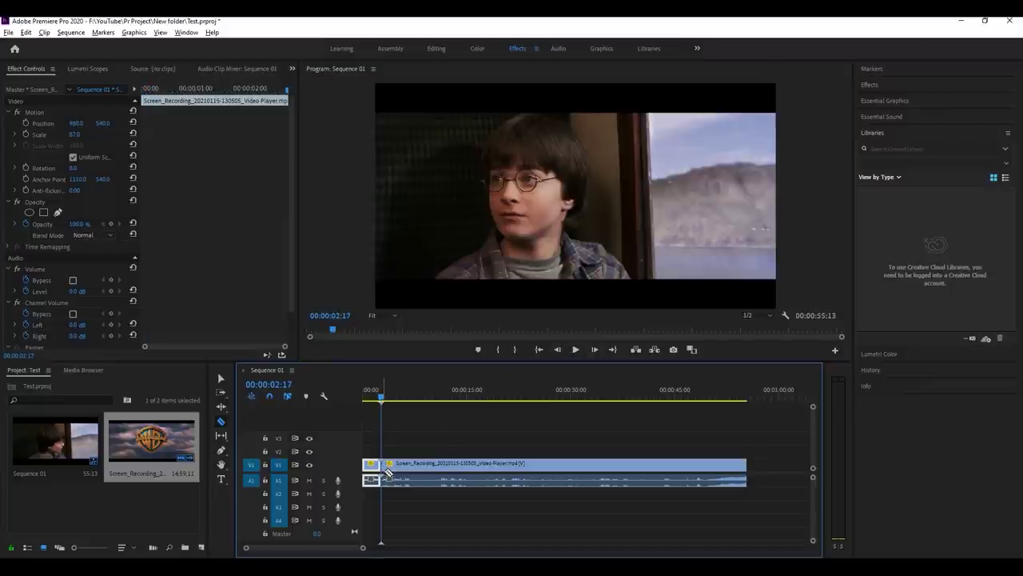
pyautogui.rightClick(517, 472)
pyautogui.click(554, 105)
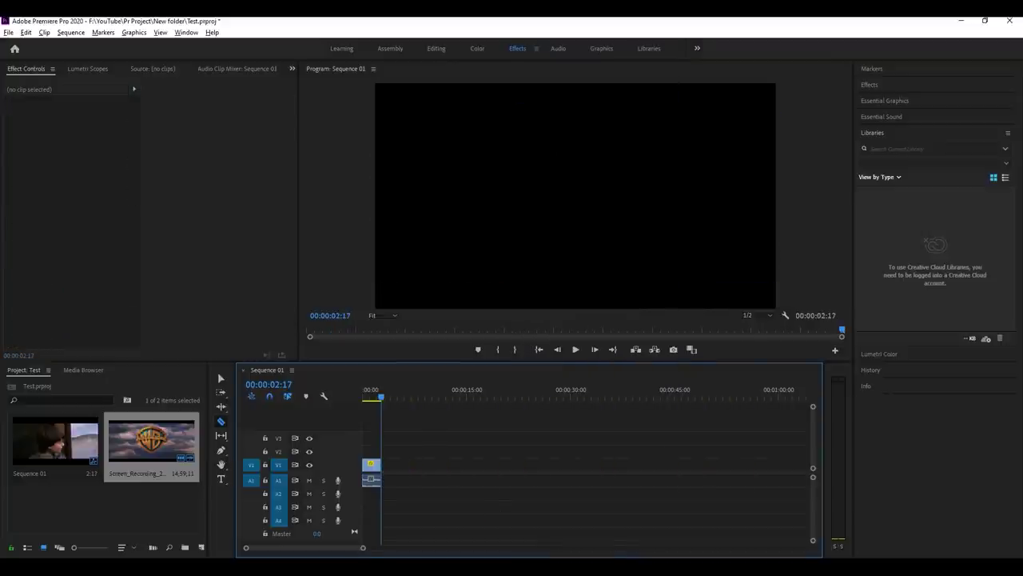
pyautogui.moveTo(366, 549); pyautogui.dragTo(297, 551)
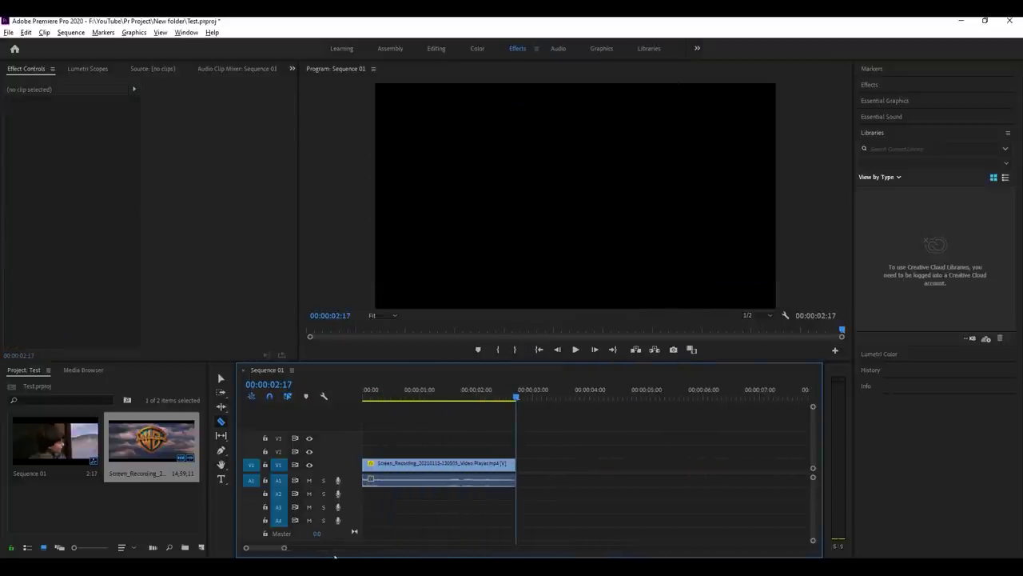
pyautogui.moveTo(512, 399); pyautogui.dragTo(448, 398)
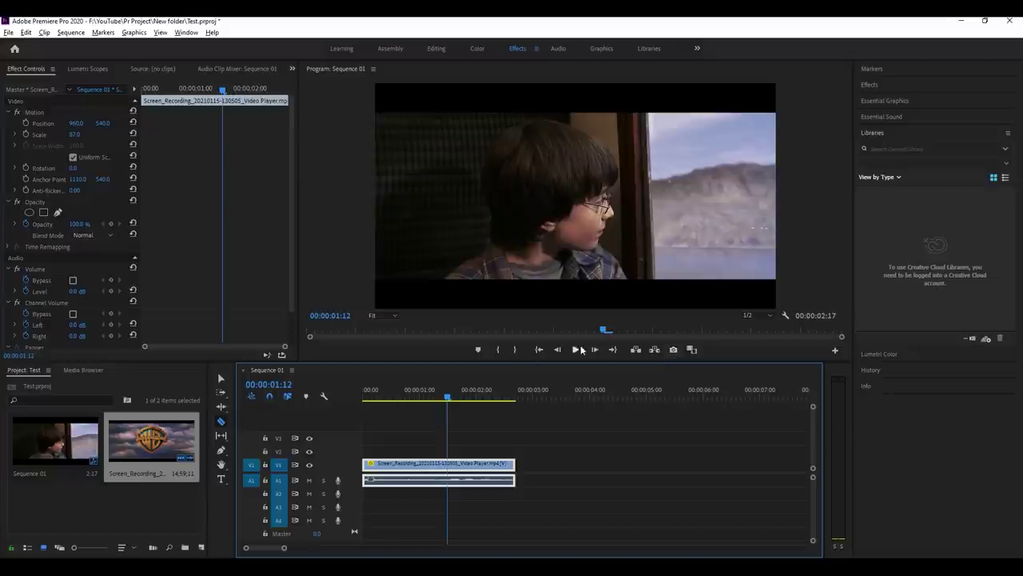
# Export the frame at 00:00:01:12 as a BMP still named Hp 01.
pyautogui.click(836, 352)
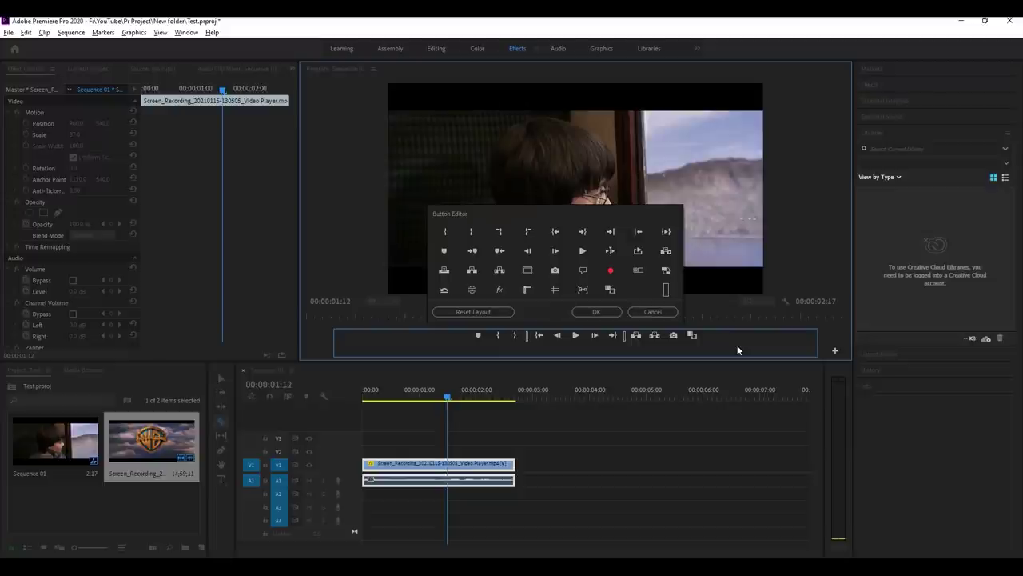
pyautogui.click(652, 311)
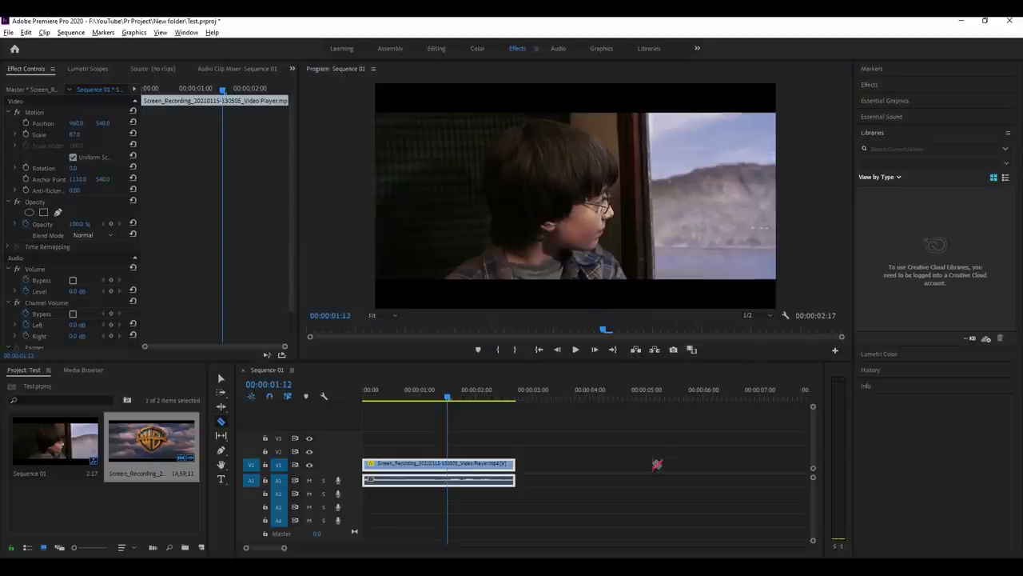
pyautogui.click(673, 351)
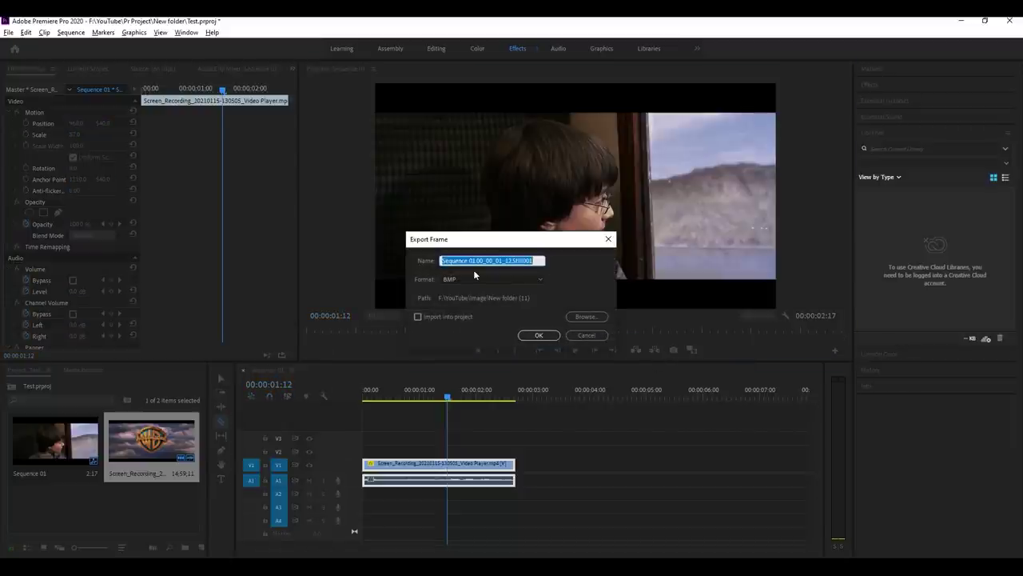
pyautogui.press('BackSpace')
pyautogui.write('01')
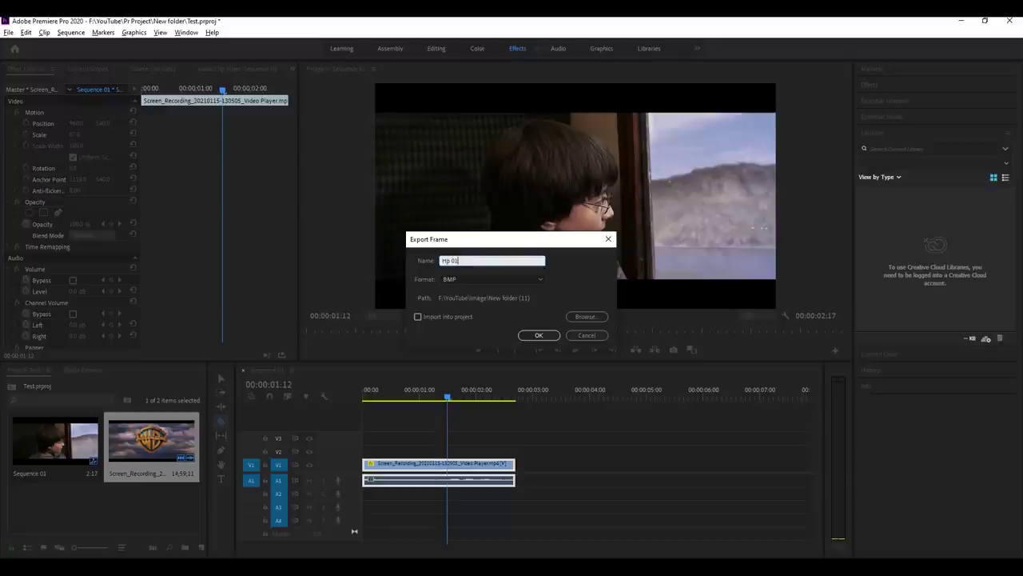
pyautogui.click(466, 278)
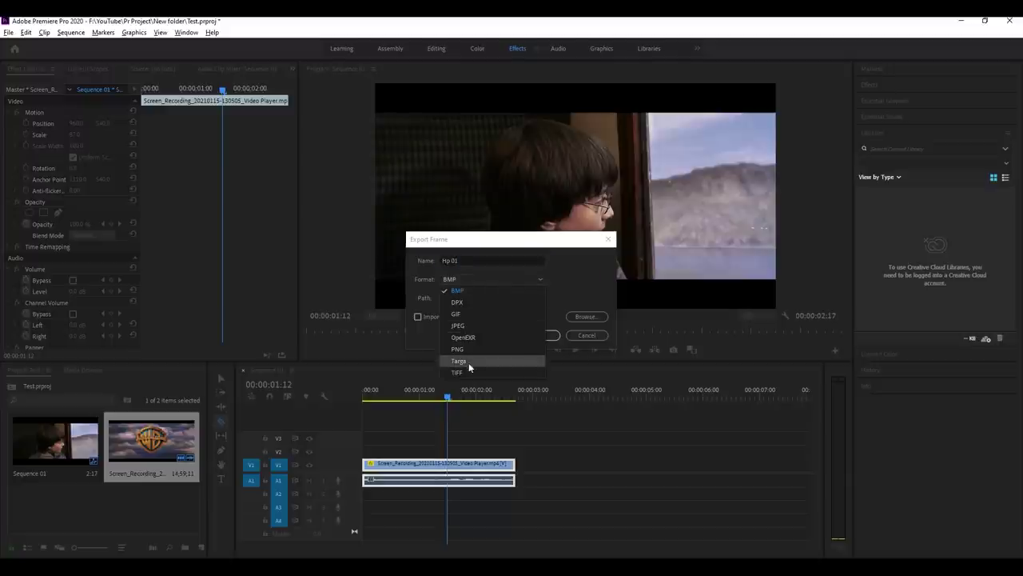
pyautogui.click(474, 292)
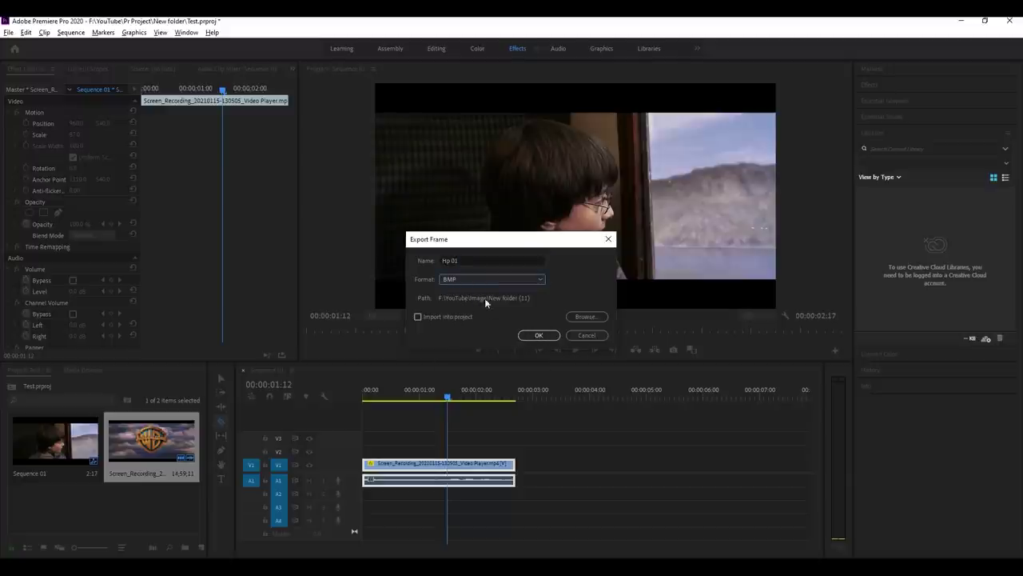
pyautogui.click(539, 335)
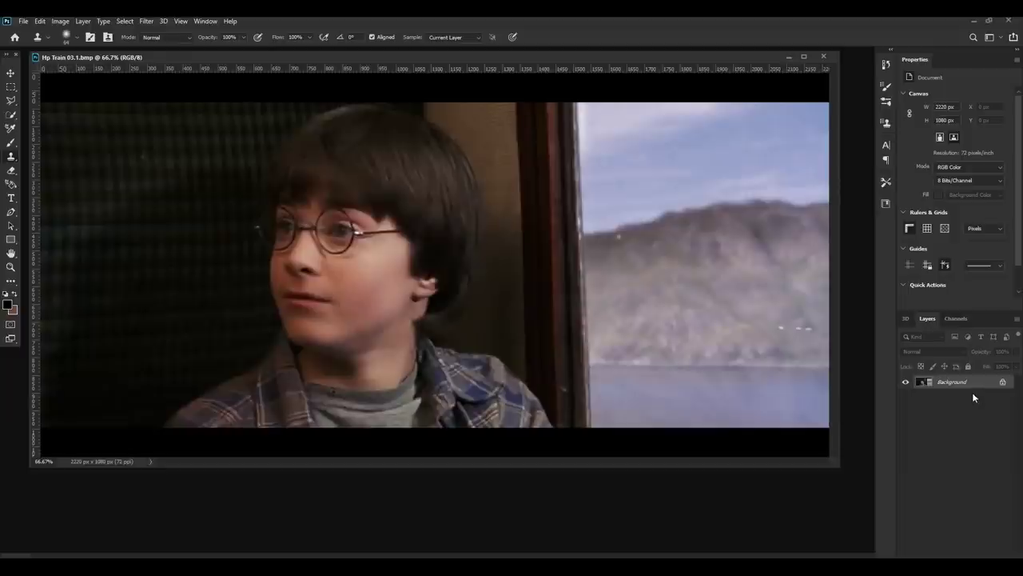
# Unlock the Background as Layer 0, duplicate it to Layer 0 copy, and hide Layer 0.
pyautogui.click(1004, 382)
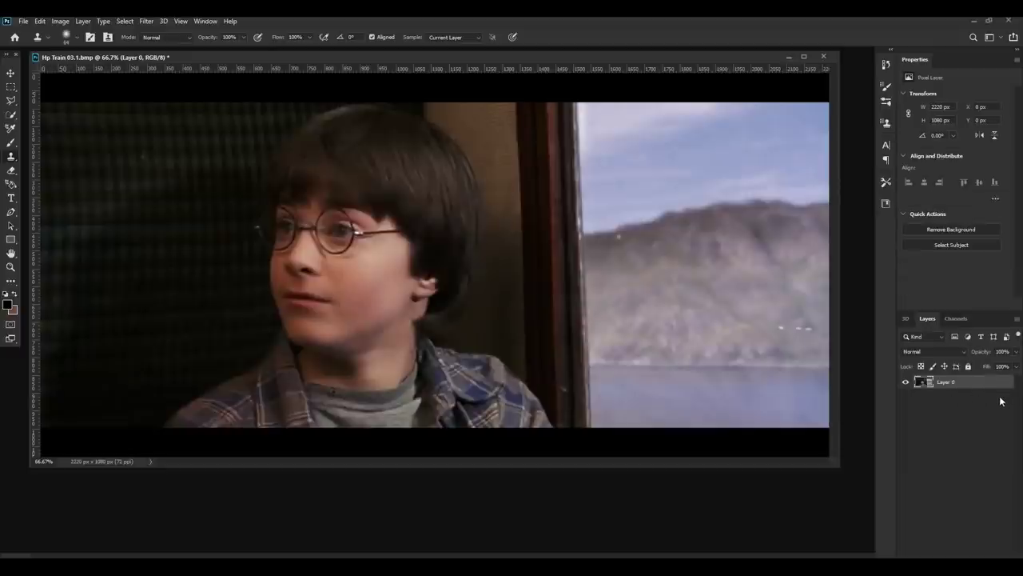
pyautogui.hotkey('ctrl', 'j')
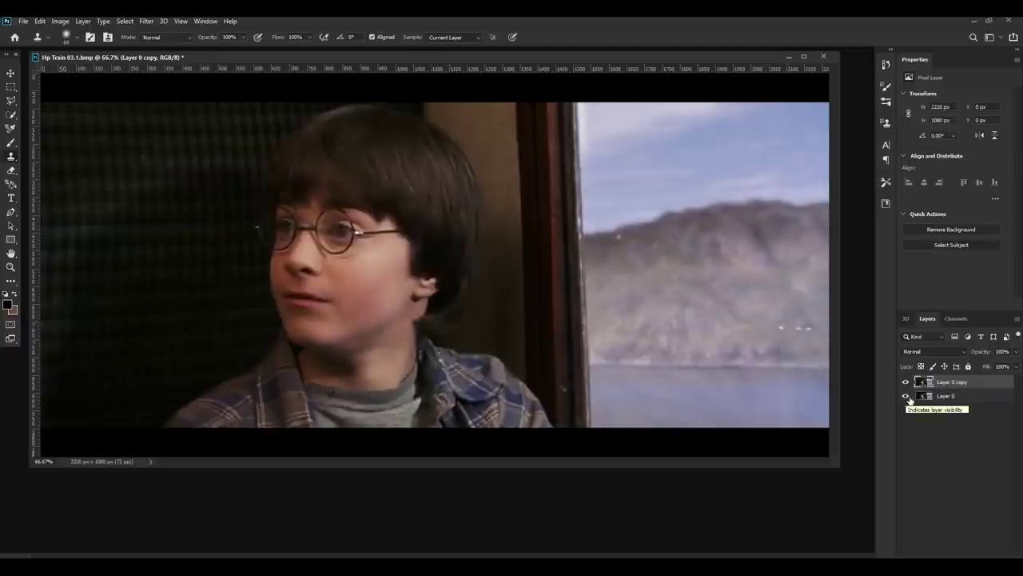
pyautogui.click(907, 397)
pyautogui.click(12, 101)
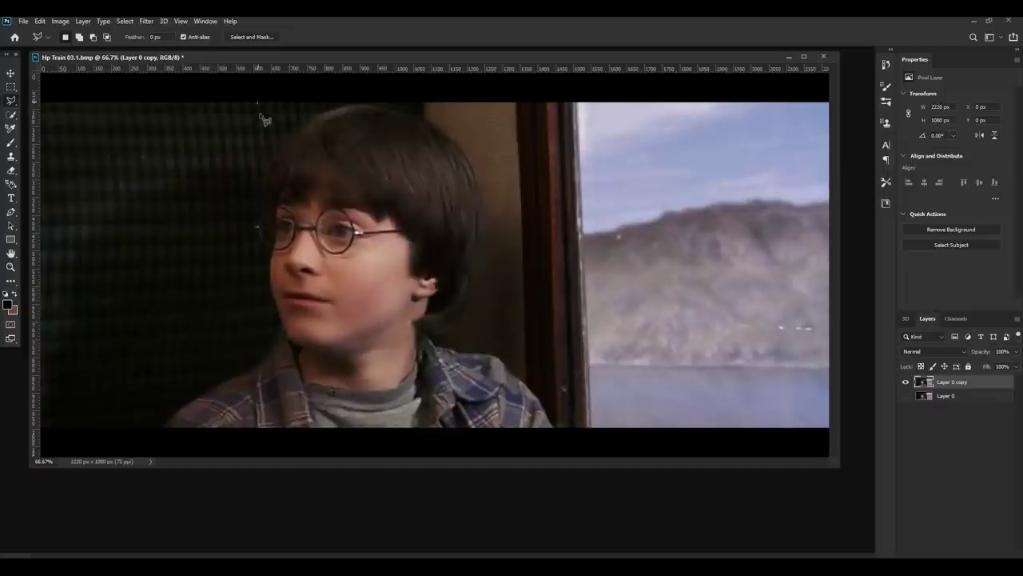
# Lasso around the boy on Layer 0 copy, Content-Aware fill the selection, and deselect.
pyautogui.moveTo(259, 114); pyautogui.dragTo(259, 331)
pyautogui.moveTo(252, 108)
pyautogui.mouseDown()
pyautogui.moveTo(254, 320)
pyautogui.moveTo(141, 433)
pyautogui.moveTo(568, 443)
pyautogui.moveTo(520, 366)
pyautogui.moveTo(504, 360)
pyautogui.moveTo(507, 348)
pyautogui.moveTo(554, 364)
pyautogui.moveTo(589, 411)
pyautogui.moveTo(584, 436)
pyautogui.mouseUp()
pyautogui.rightClick(357, 259)
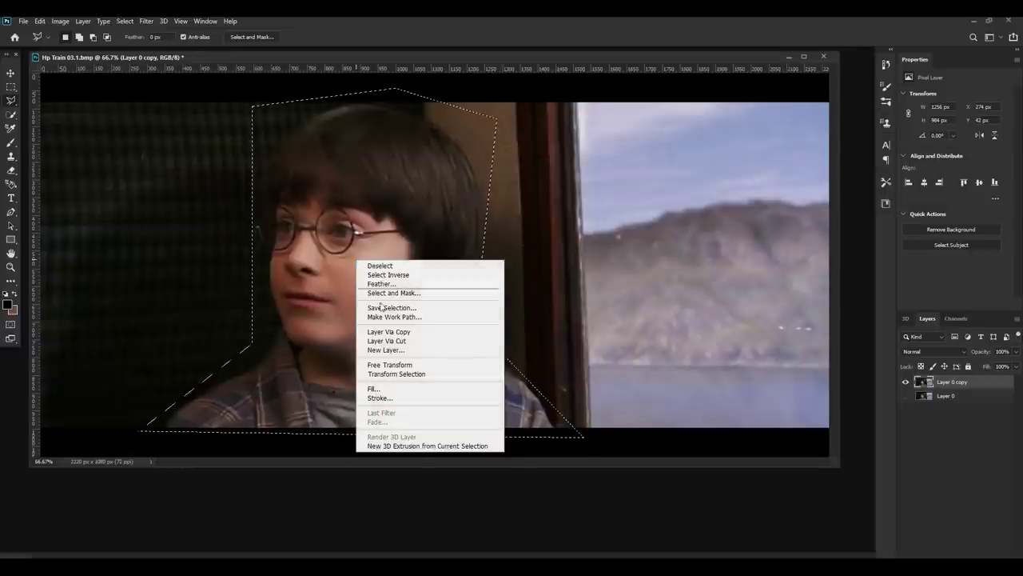
pyautogui.click(373, 388)
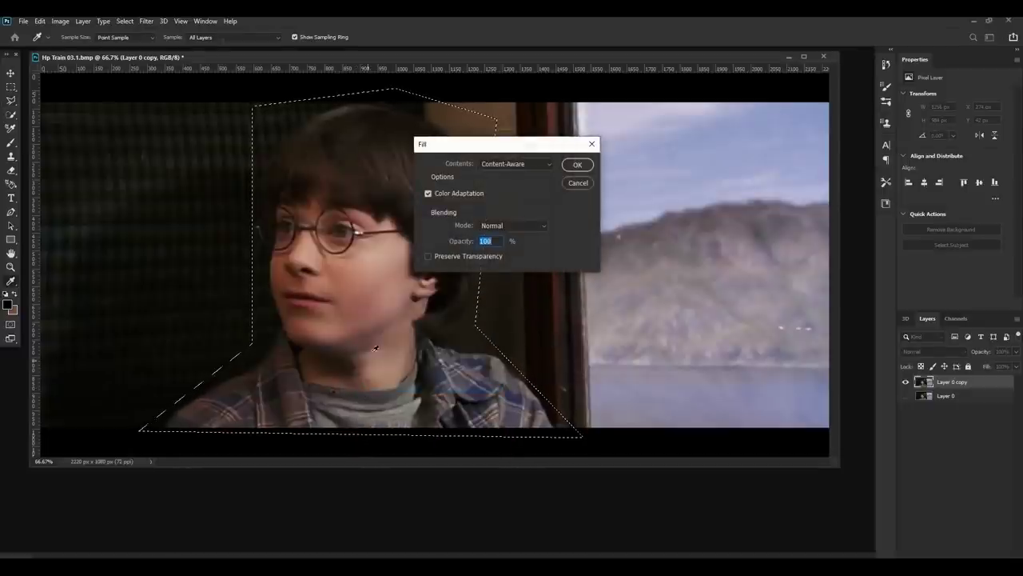
pyautogui.click(506, 165)
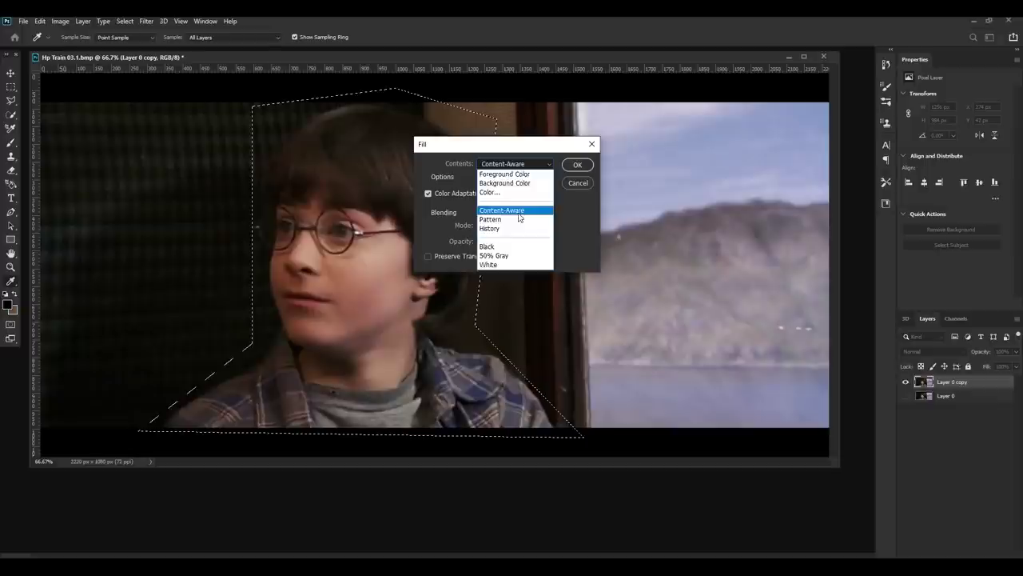
pyautogui.click(512, 210)
pyautogui.click(577, 165)
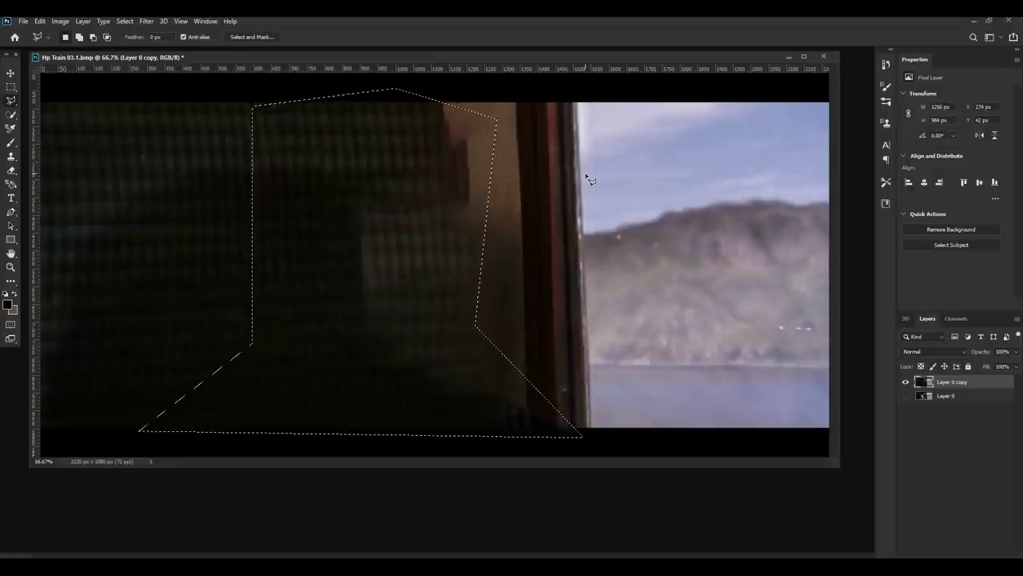
pyautogui.hotkey('ctrl', 'd')
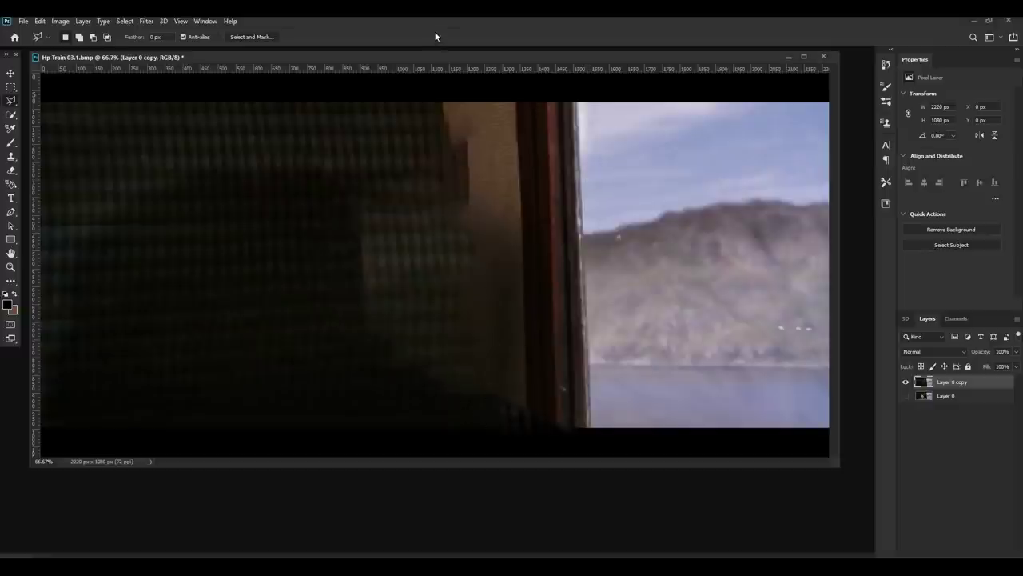
# Clone-stamp sampled wall texture over the light patch's edge and the small dark mark.
pyautogui.click(12, 157)
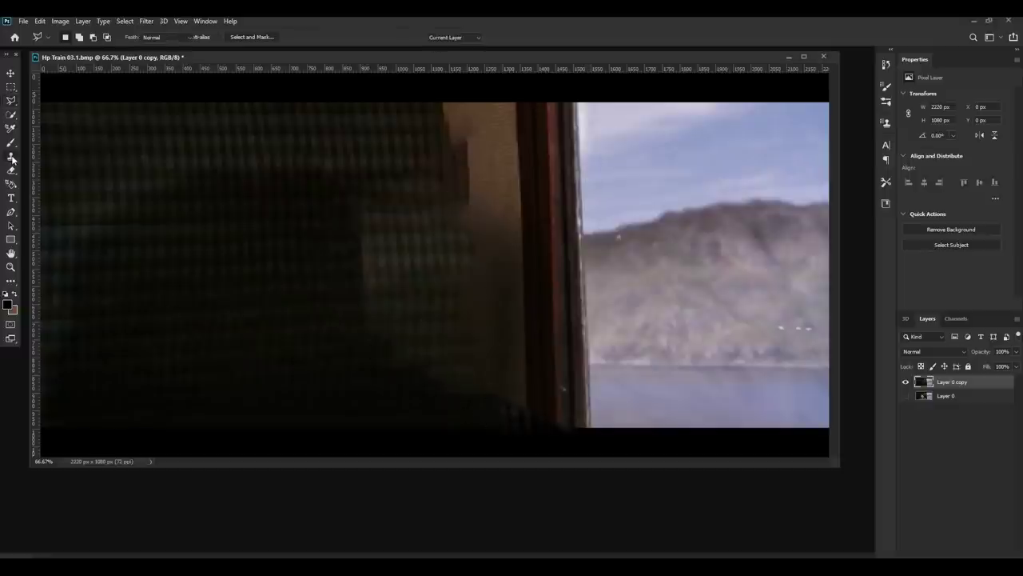
pyautogui.keyDown('alt'); pyautogui.click(505, 125); pyautogui.keyUp('alt')
pyautogui.moveTo(476, 157); pyautogui.dragTo(462, 145)
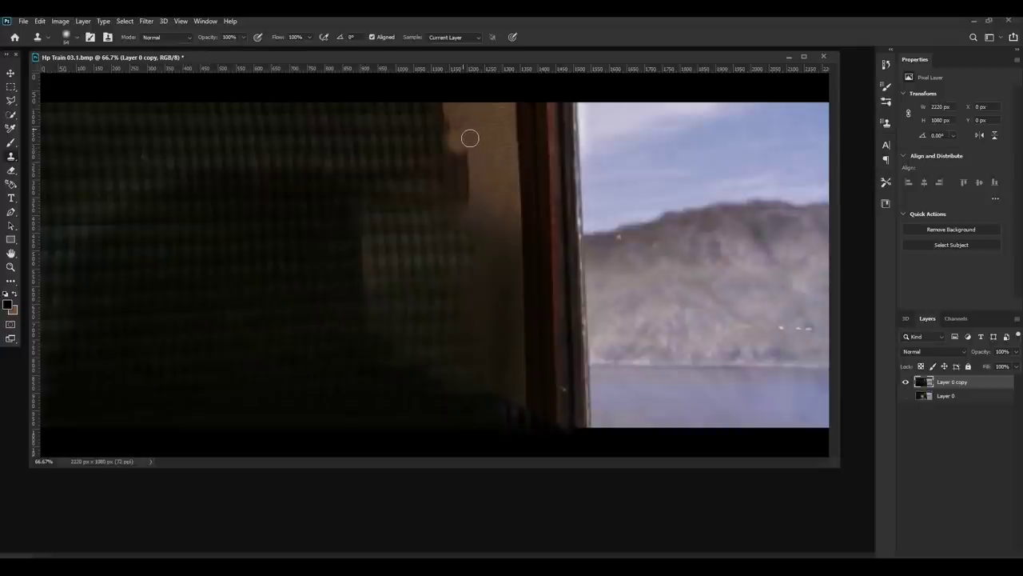
pyautogui.moveTo(479, 140)
pyautogui.mouseDown()
pyautogui.moveTo(458, 130)
pyautogui.moveTo(466, 160)
pyautogui.mouseUp()
pyautogui.keyDown('alt'); pyautogui.click(488, 161); pyautogui.keyUp('alt')
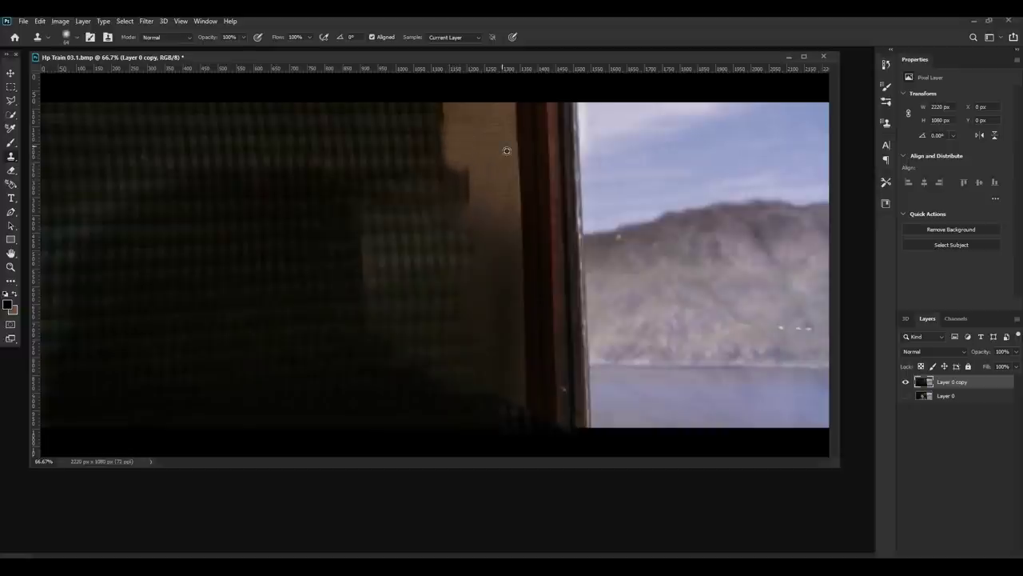
pyautogui.moveTo(474, 177)
pyautogui.mouseDown()
pyautogui.moveTo(475, 199)
pyautogui.moveTo(475, 185)
pyautogui.mouseUp()
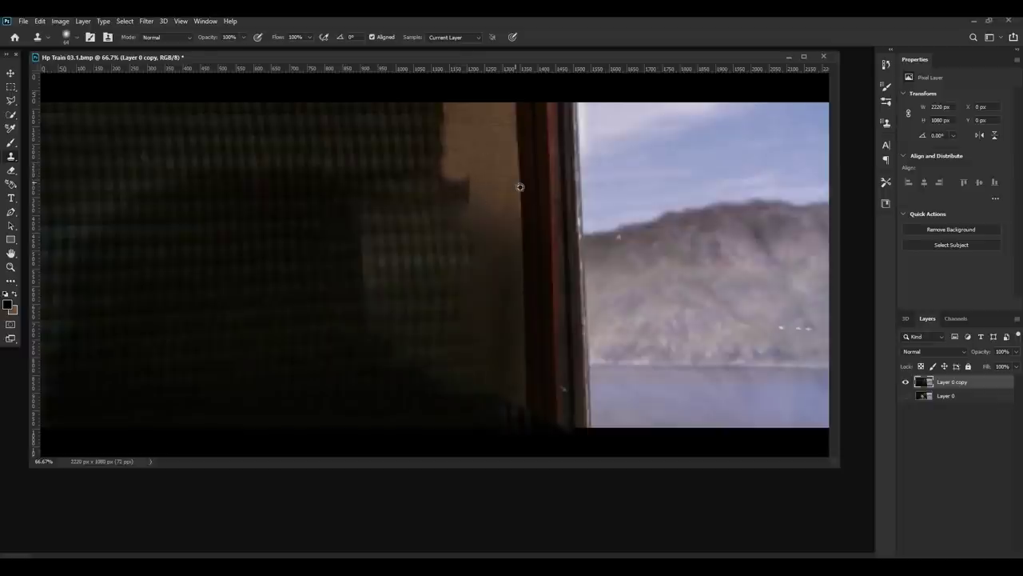
pyautogui.click(466, 186)
pyautogui.click(483, 173)
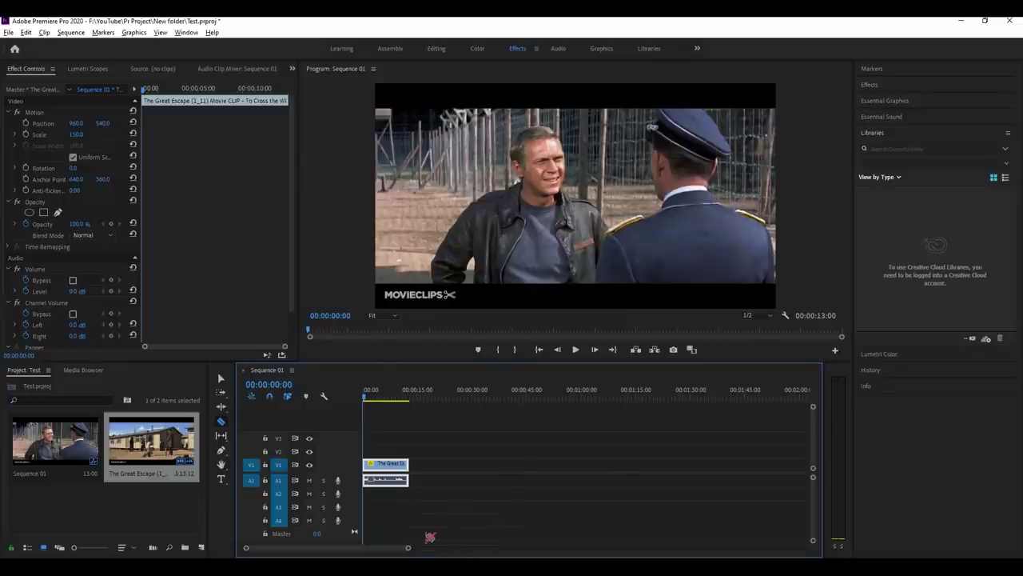
# Zoom the timeline, briefly preview the clip, and mute audio track A1.
pyautogui.moveTo(409, 548); pyautogui.dragTo(373, 550)
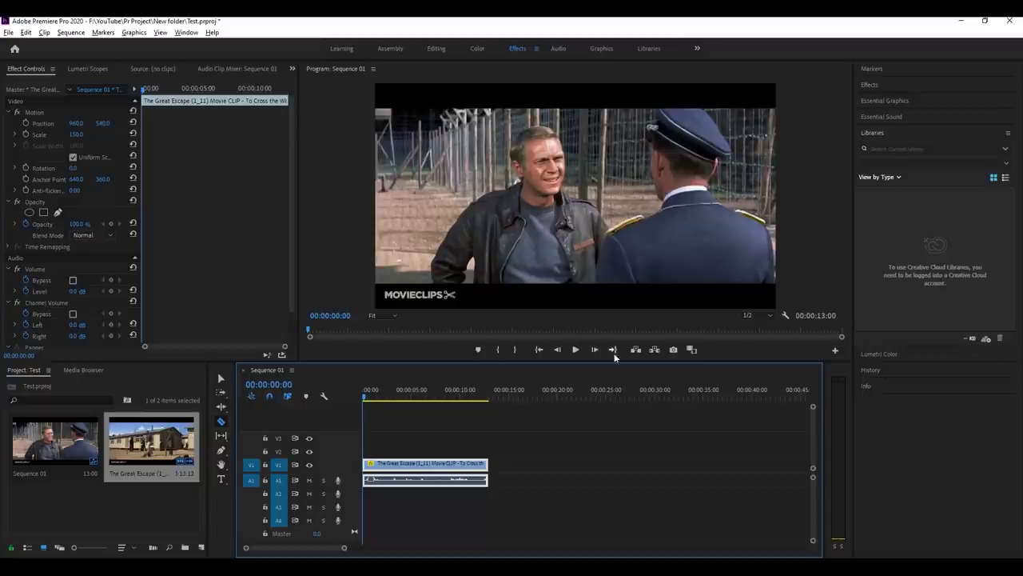
pyautogui.click(576, 352)
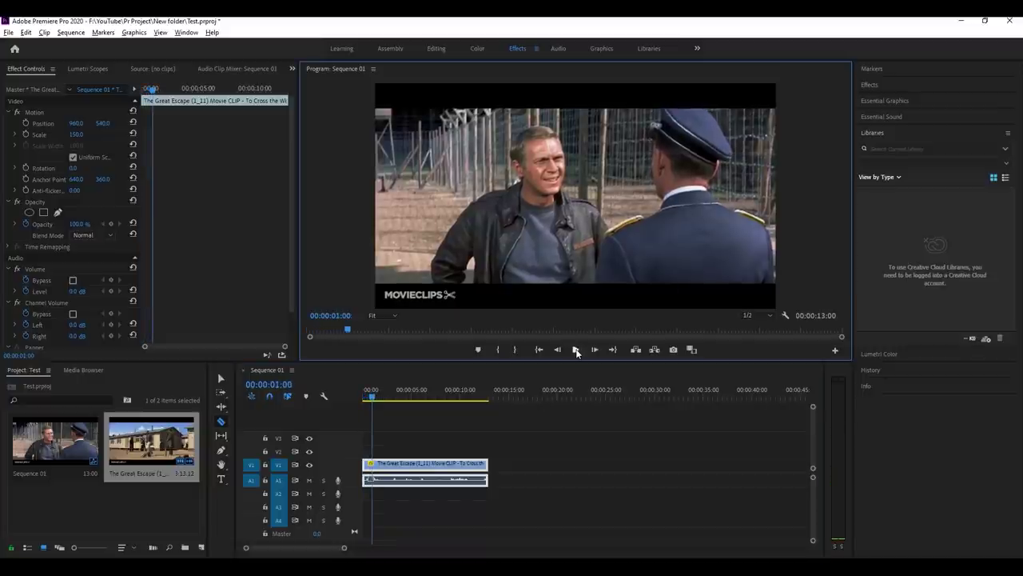
pyautogui.click(576, 352)
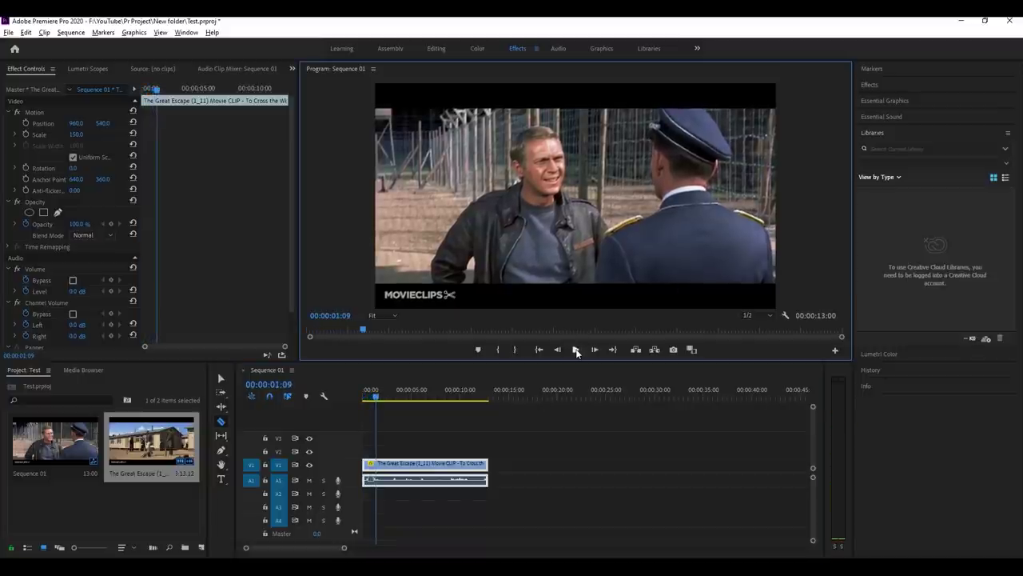
pyautogui.click(309, 485)
pyautogui.click(308, 480)
# Play Sequence 01 from the start, pausing at 00:00:02:17 and 00:00:07:22, then move to about 00:00:10.
pyautogui.press('Home')
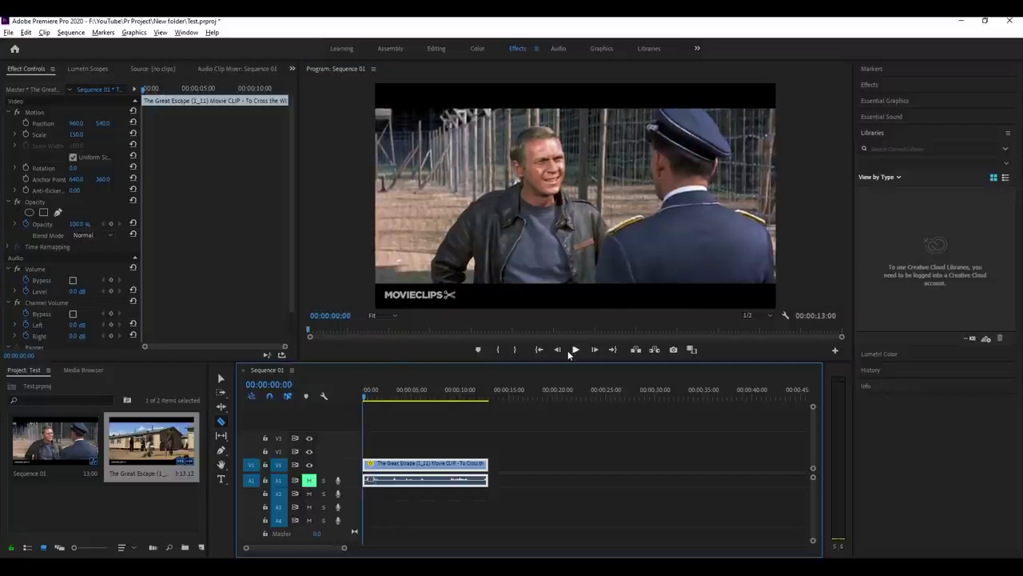
pyautogui.click(569, 351)
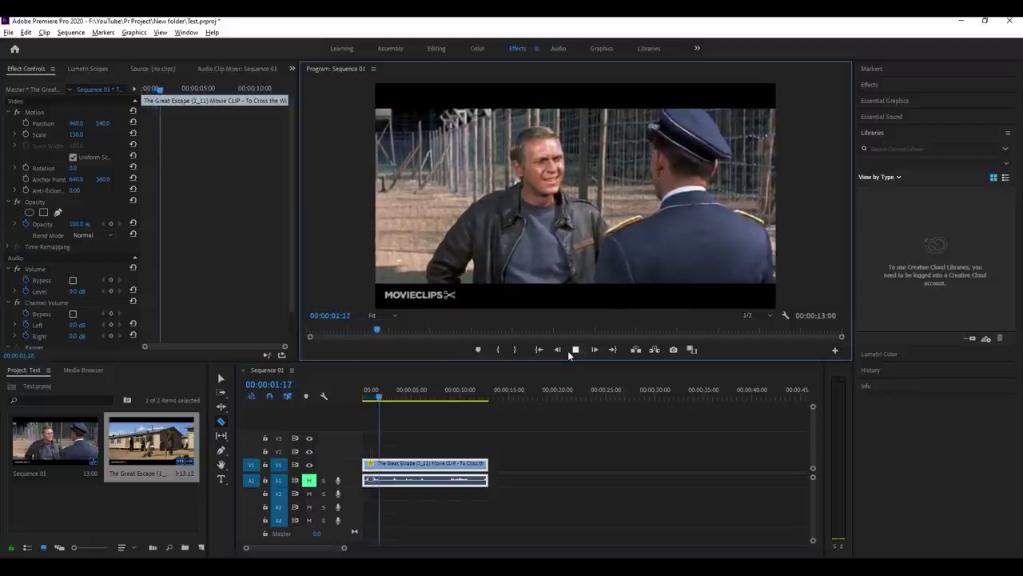
pyautogui.click(569, 351)
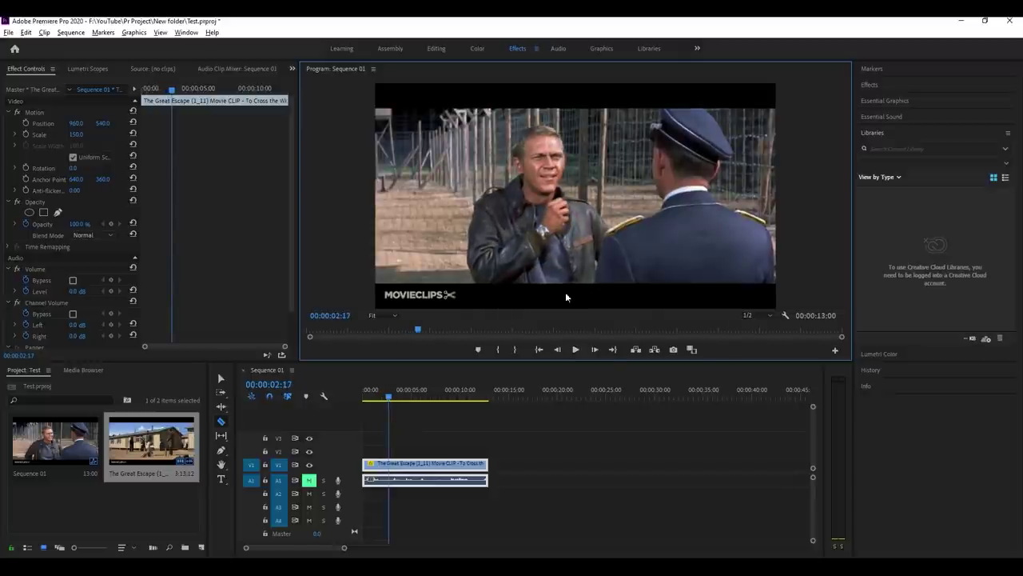
pyautogui.click(576, 351)
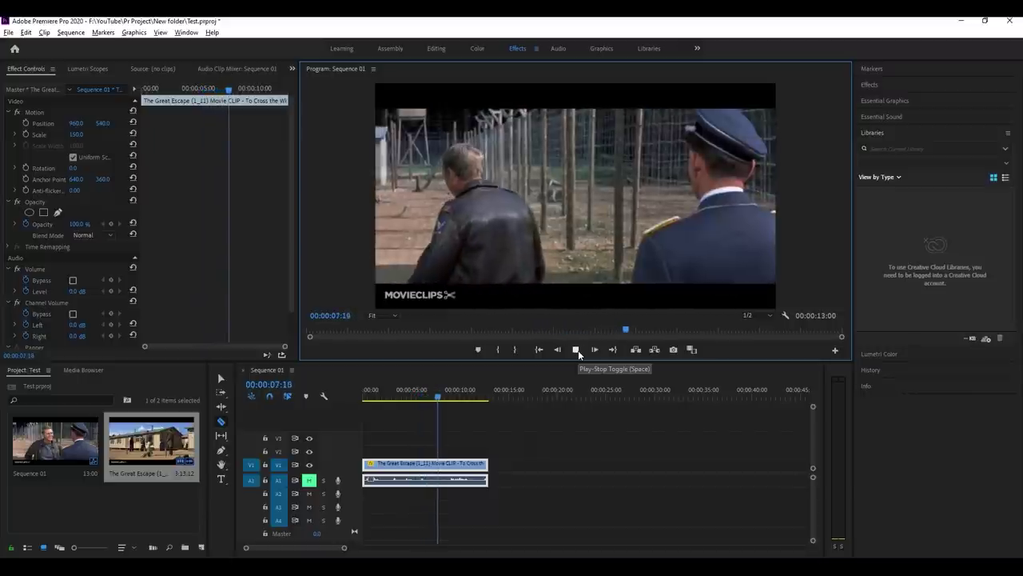
pyautogui.click(577, 350)
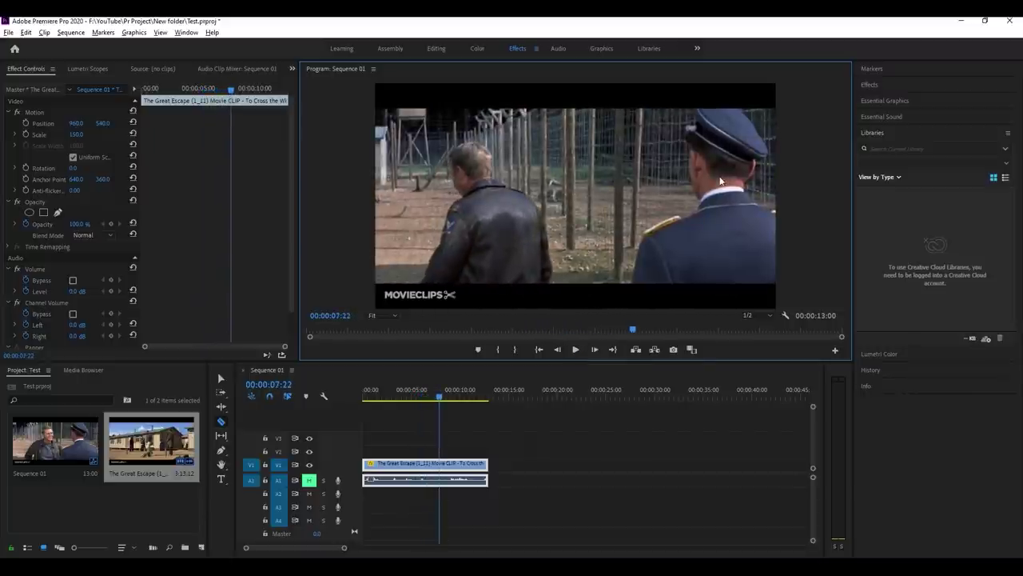
pyautogui.click(578, 351)
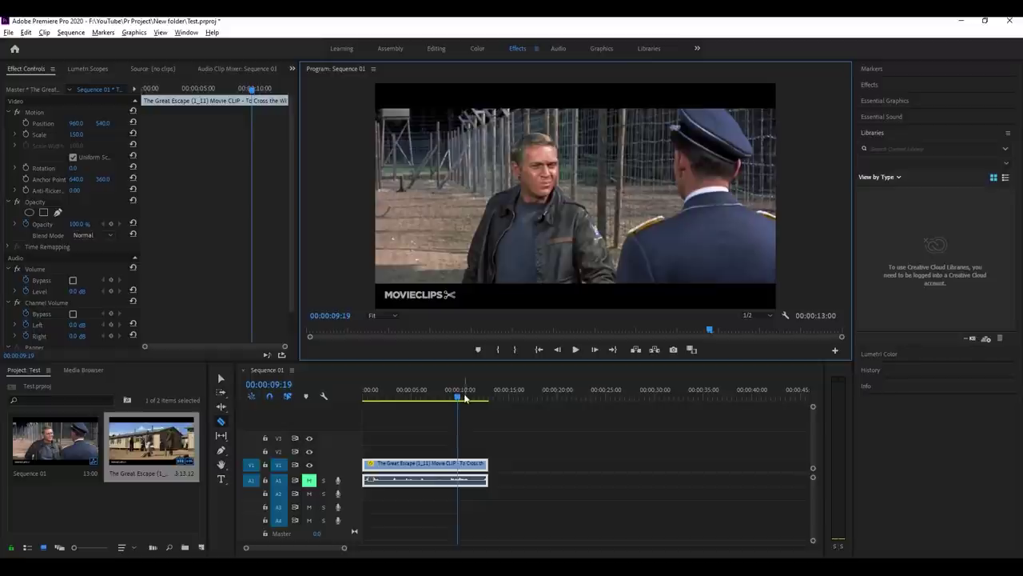
pyautogui.moveTo(460, 398); pyautogui.dragTo(348, 431)
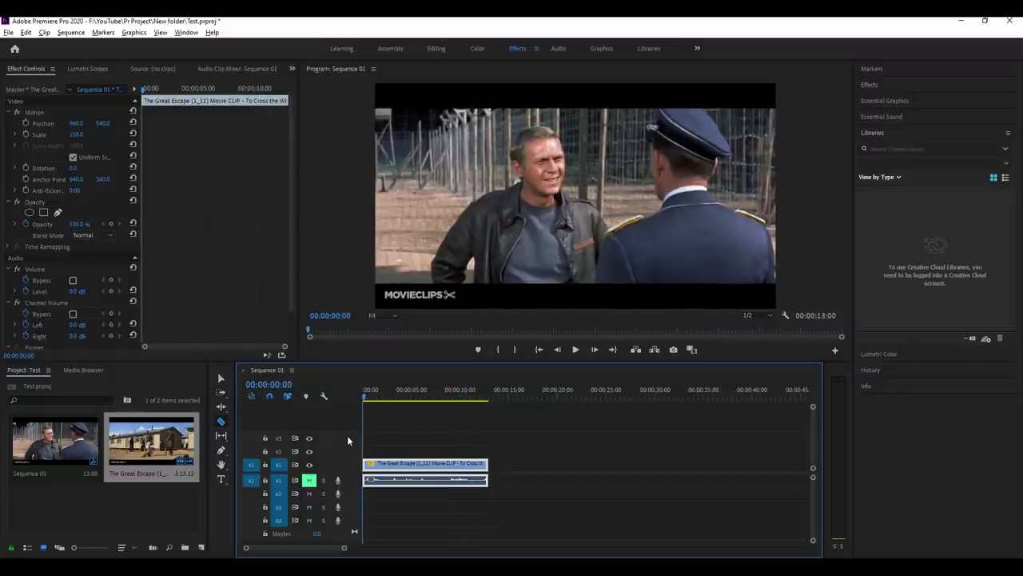
# Export a still of the current frame, play the sequence, and export another still.
pyautogui.click(673, 350)
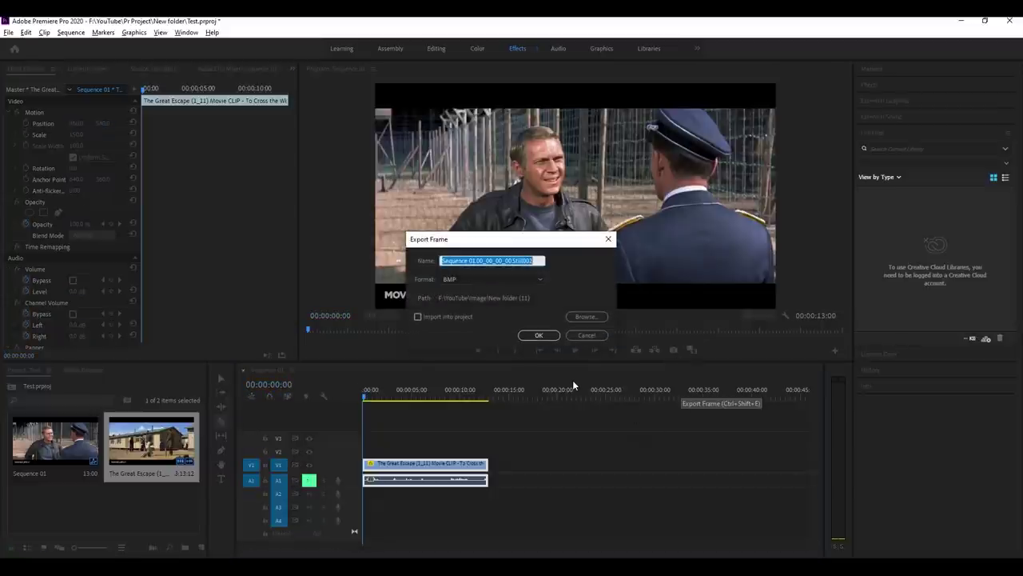
pyautogui.press('BackSpace')
pyautogui.write('Gs 1')
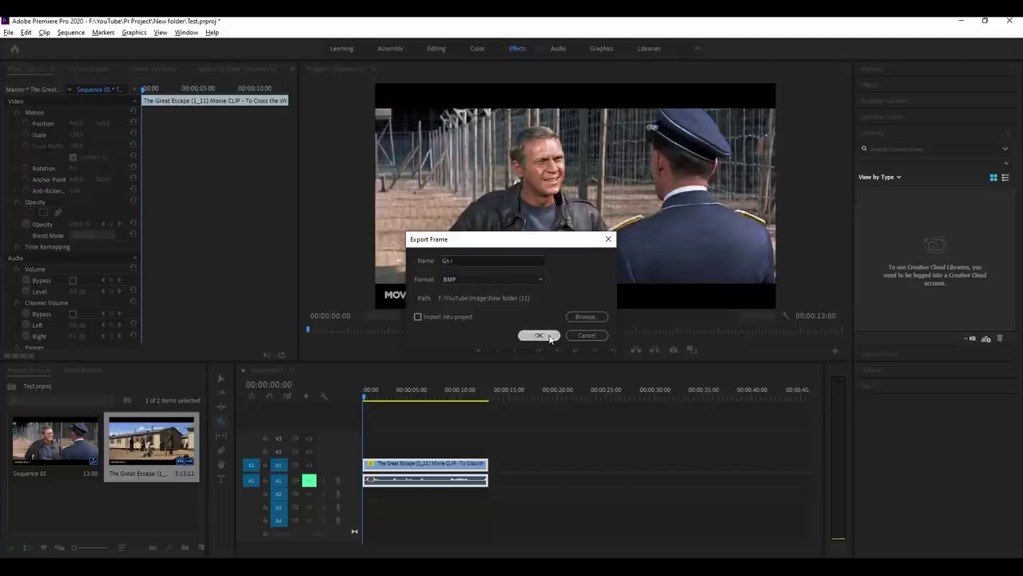
pyautogui.click(539, 335)
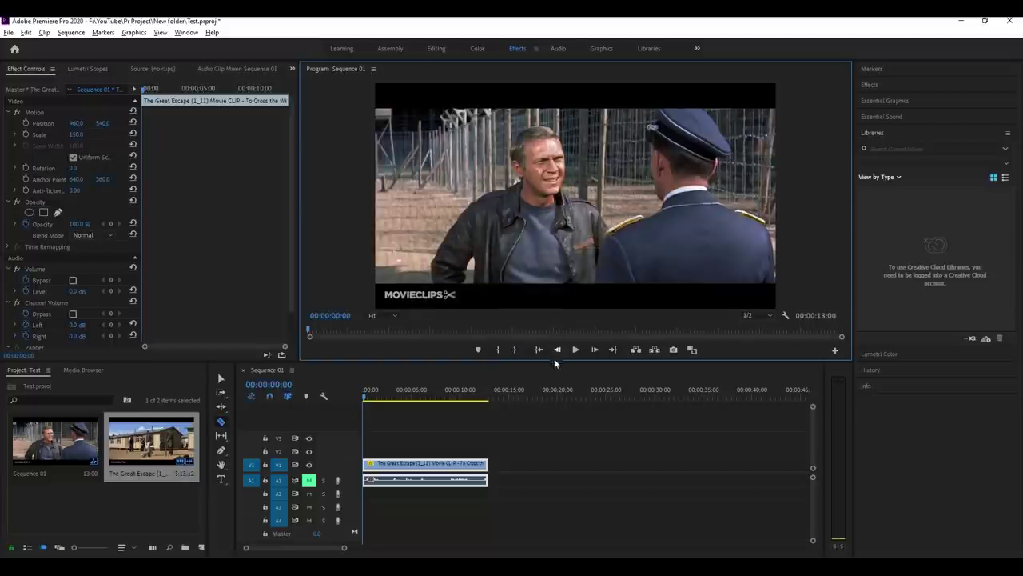
pyautogui.click(372, 399)
pyautogui.press('space')
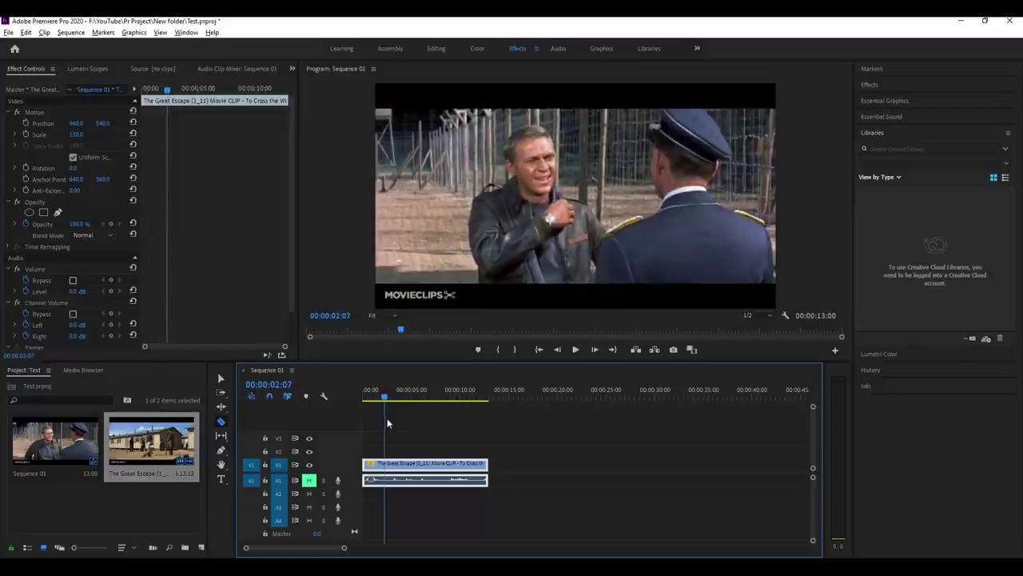
pyautogui.click(674, 350)
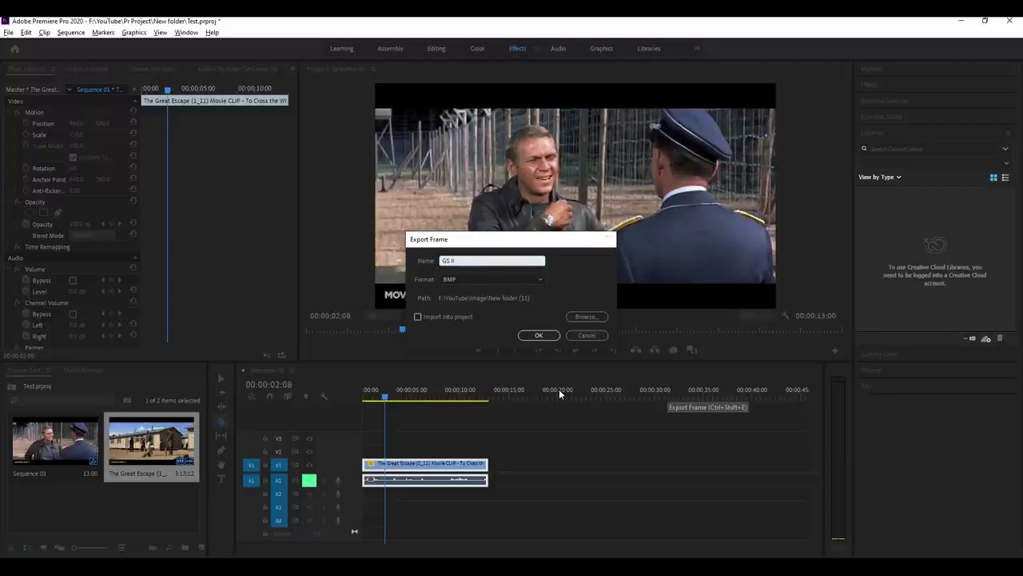
pyautogui.press('Return')
# Move the playhead past 00:00:03:00 to a new shot and export that frame.
pyautogui.click(394, 400)
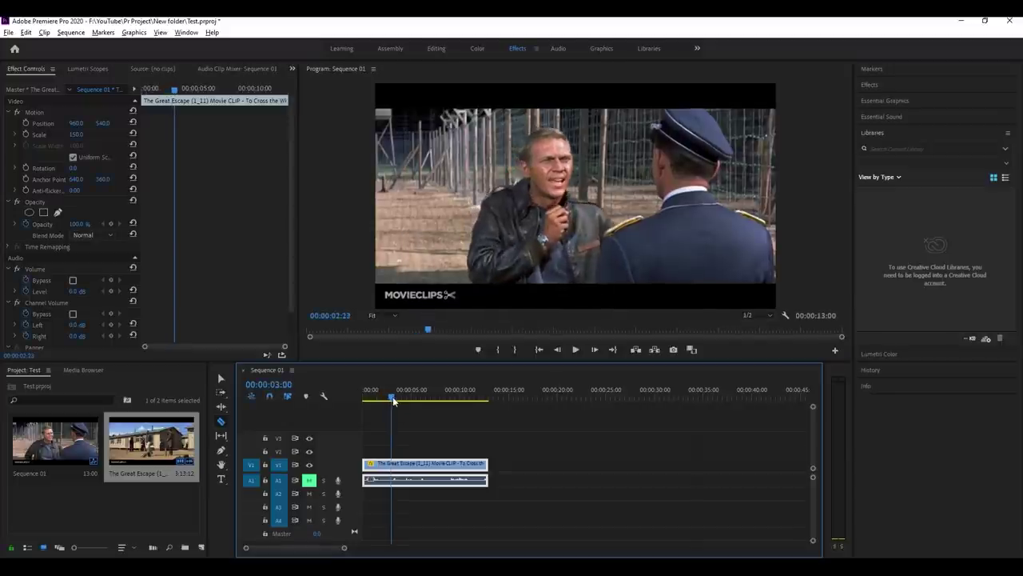
pyautogui.moveTo(394, 399); pyautogui.dragTo(439, 445)
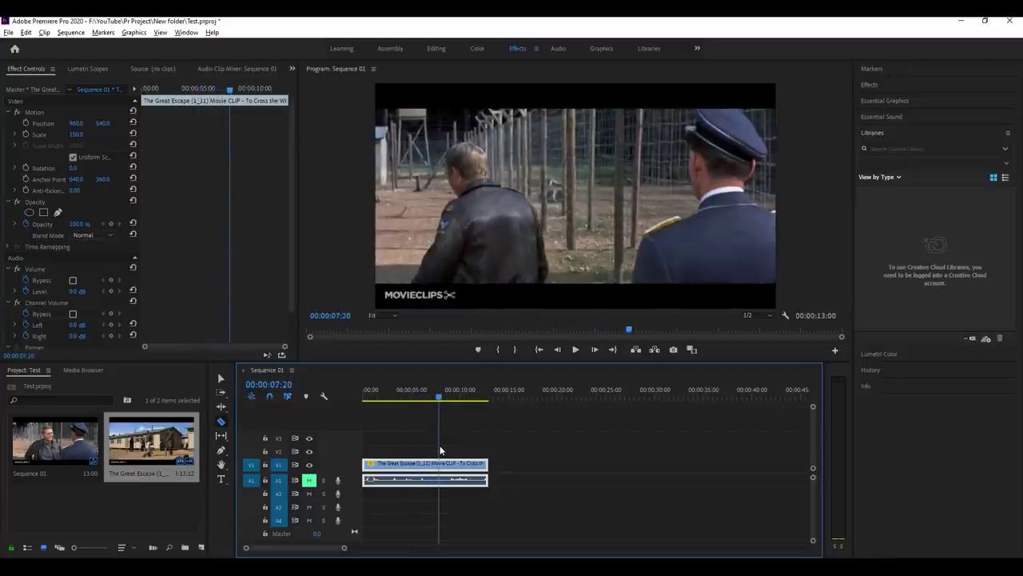
pyautogui.click(674, 350)
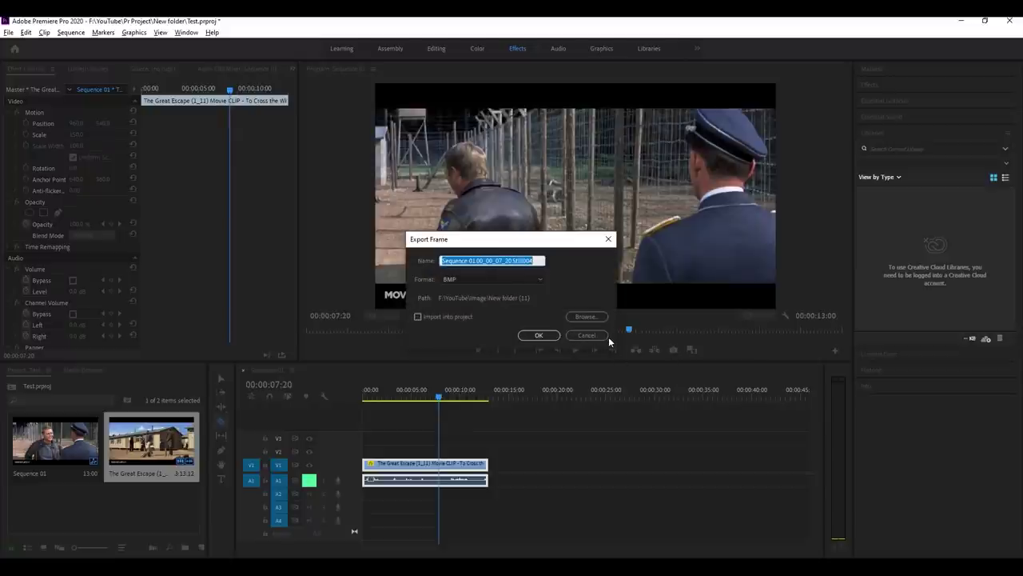
pyautogui.press('BackSpace')
pyautogui.write('Gs ill')
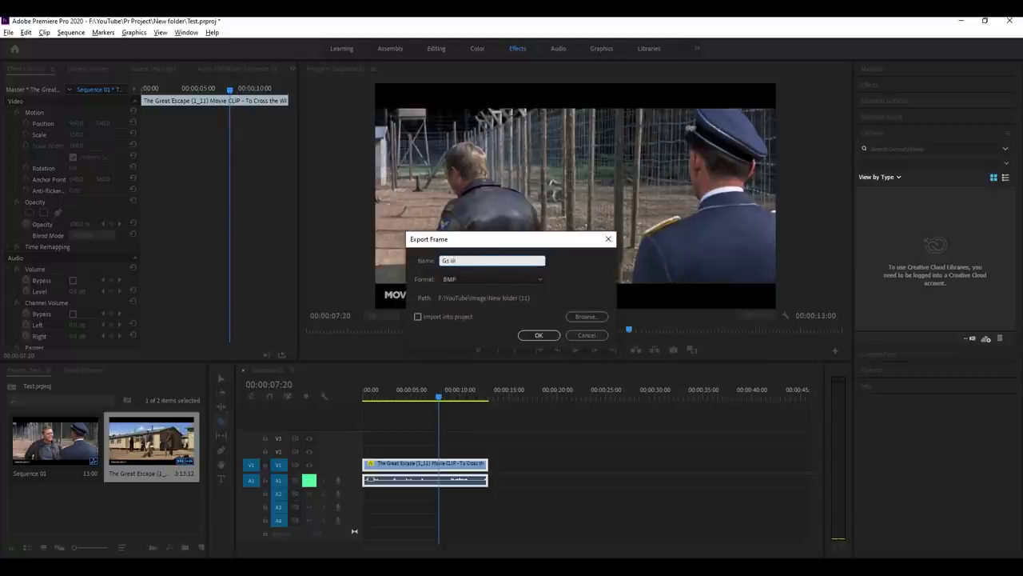
pyautogui.press('Return')
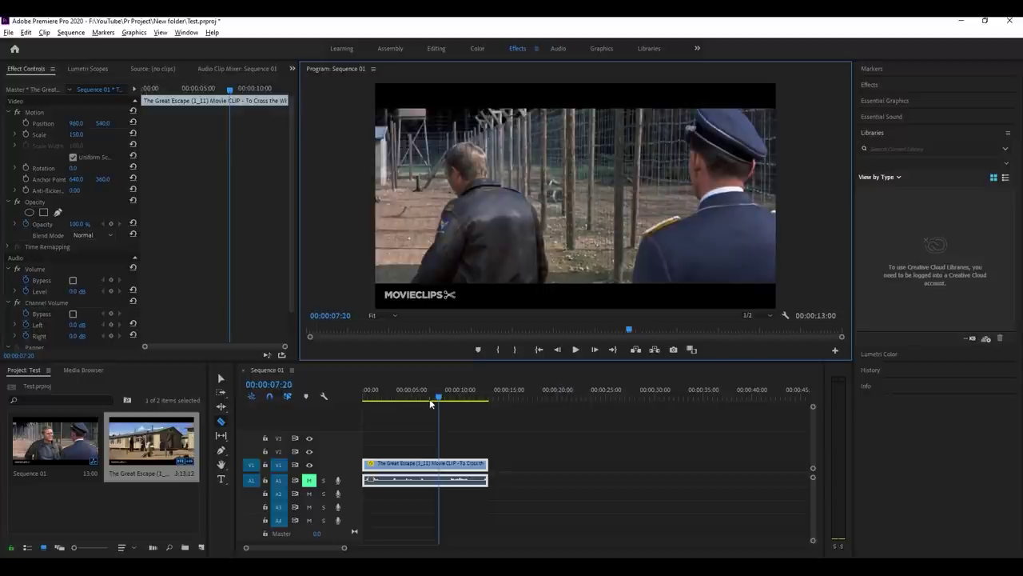
# Export the frame at 00:00:08:21 as a BMP still with a 'G' name.
pyautogui.moveTo(439, 395); pyautogui.dragTo(450, 419)
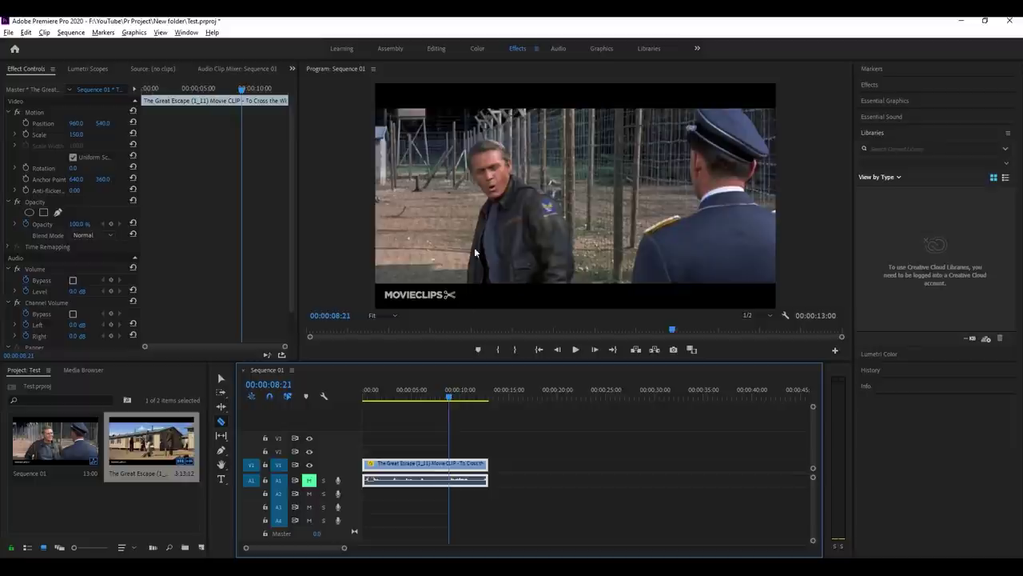
pyautogui.click(673, 350)
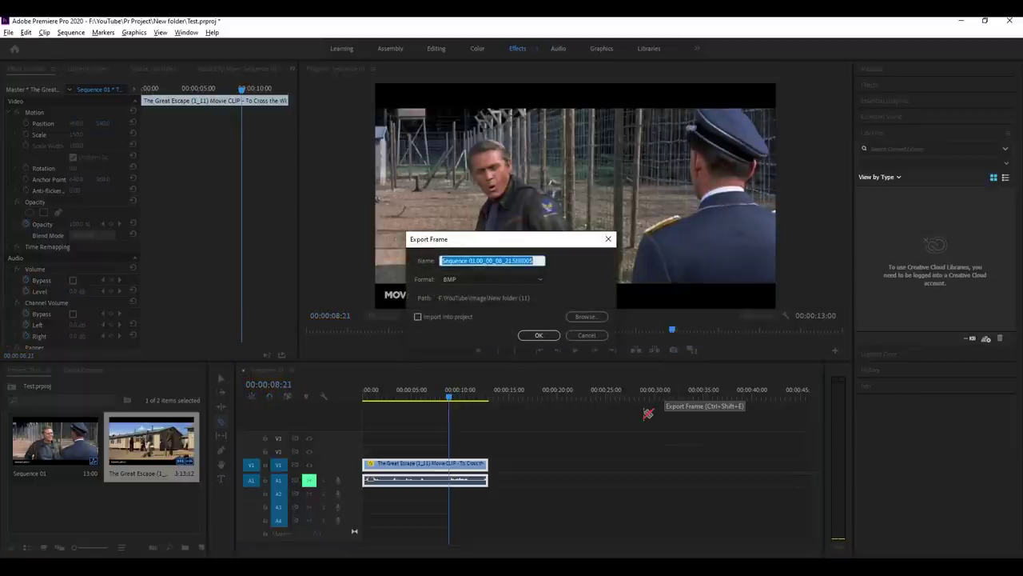
pyautogui.write('Gs N')
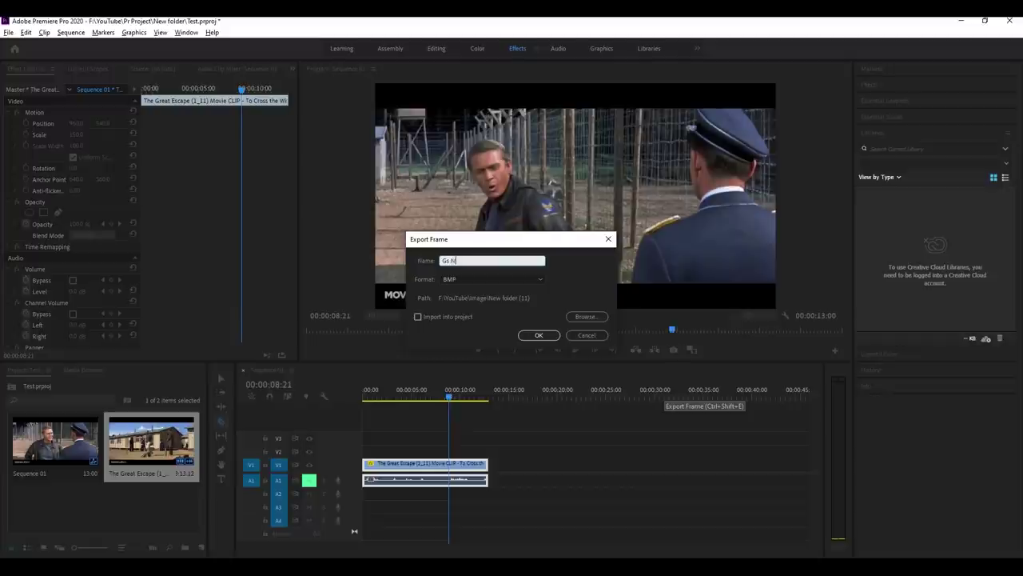
pyautogui.press('Return')
pyautogui.click(454, 396)
# Export a second BMP still at 00:00:10:08 into the New folder (11) folder.
pyautogui.moveTo(459, 406); pyautogui.dragTo(462, 408)
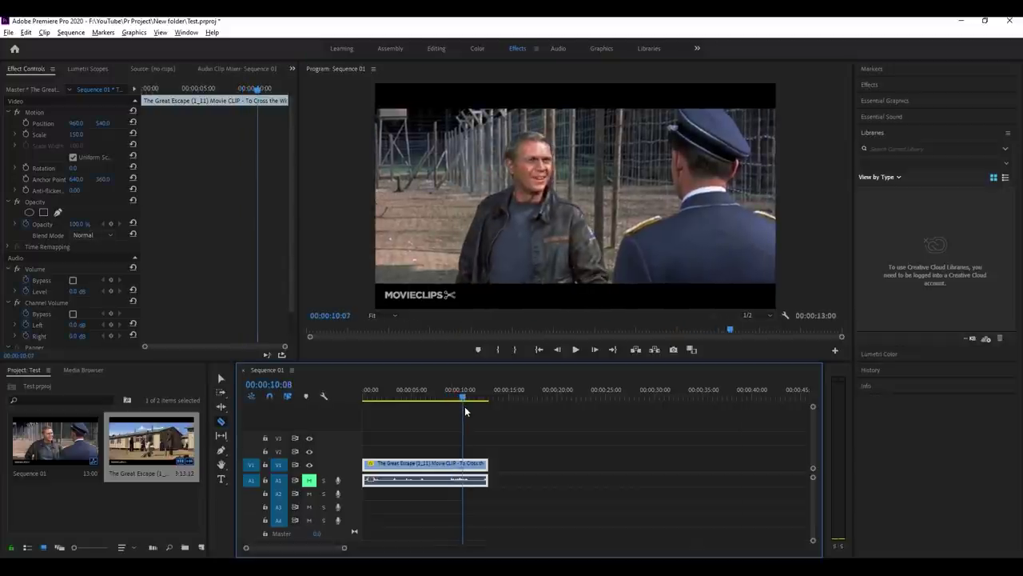
pyautogui.click(673, 352)
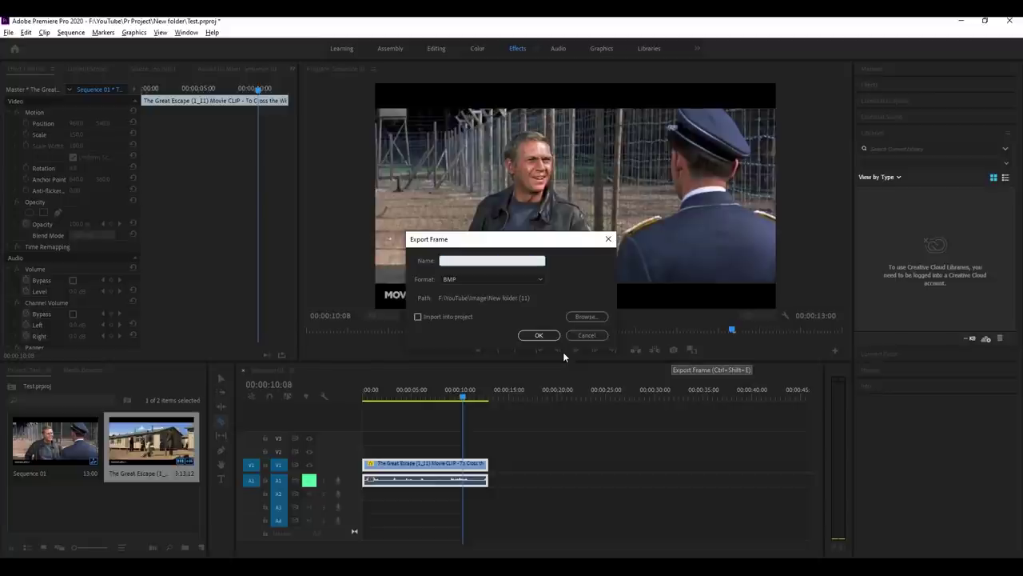
pyautogui.click(539, 336)
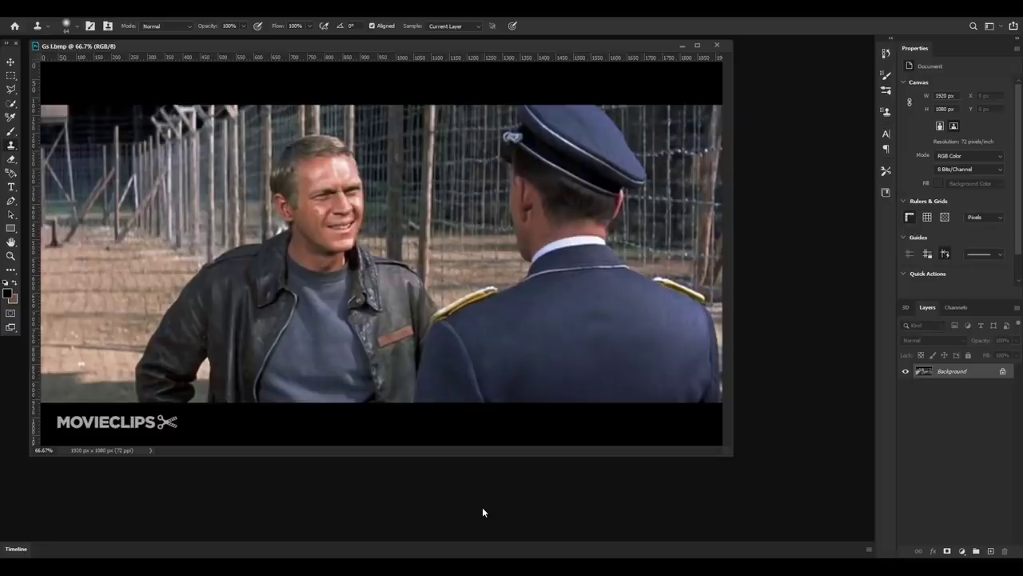
# Unlock Gs I.bmp's Background as Layer 0 and lasso around the man in the leather jacket.
pyautogui.moveTo(609, 569)
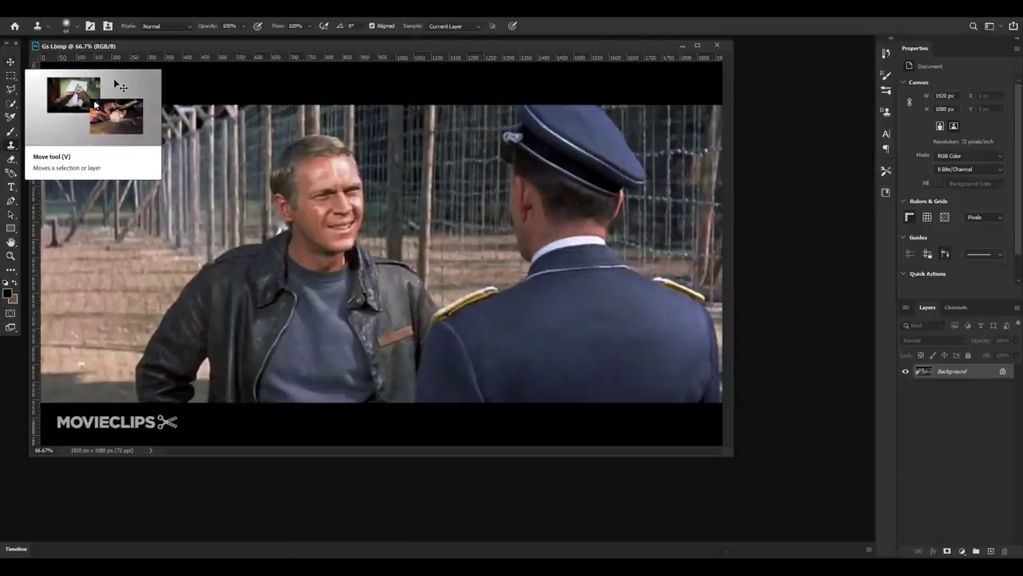
pyautogui.click(1002, 371)
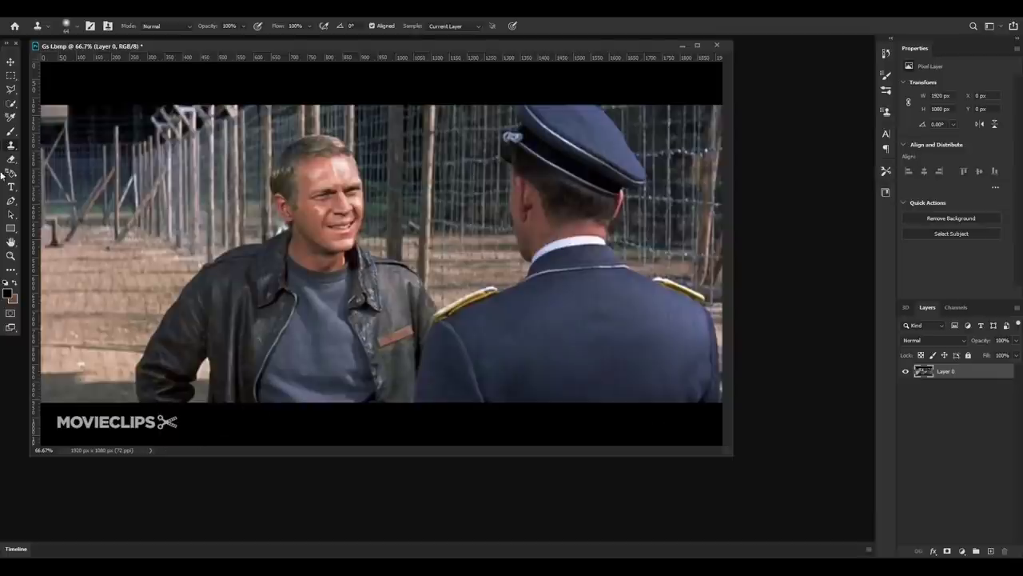
pyautogui.click(11, 90)
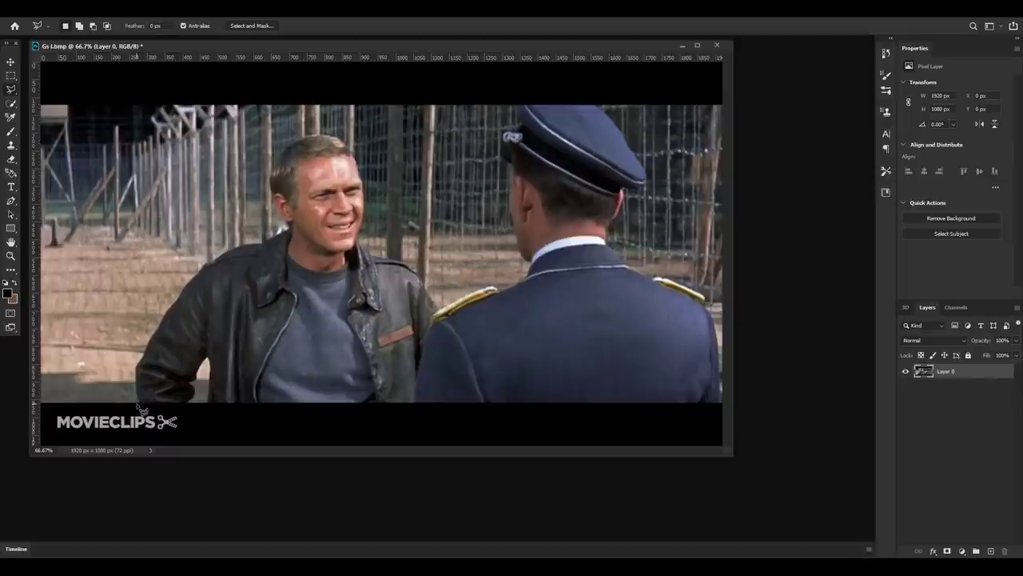
pyautogui.moveTo(126, 375)
pyautogui.mouseDown()
pyautogui.moveTo(243, 251)
pyautogui.moveTo(274, 206)
pyautogui.moveTo(290, 145)
pyautogui.moveTo(354, 149)
pyautogui.moveTo(435, 321)
pyautogui.moveTo(432, 340)
pyautogui.moveTo(138, 406)
pyautogui.mouseUp()
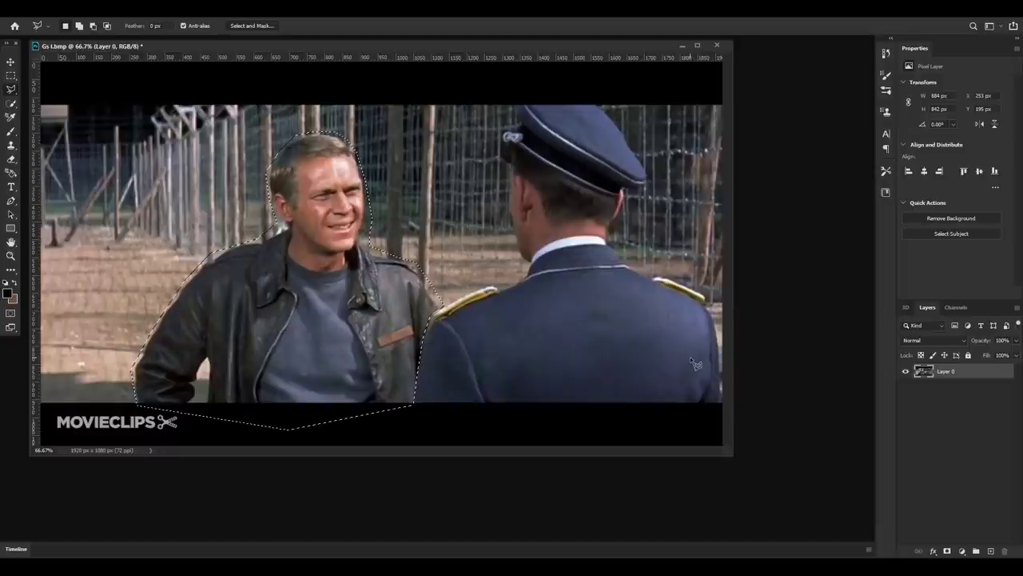
# Add an inverted layer mask hiding the man, feathered to about 3.7 px.
pyautogui.keyDown('alt'); pyautogui.click(949, 551); pyautogui.keyUp('alt')
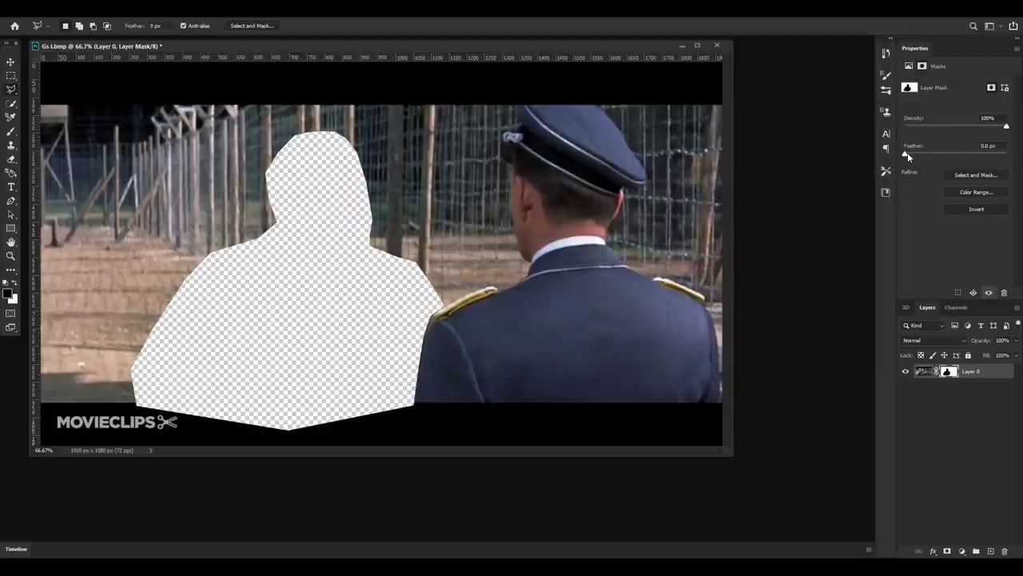
pyautogui.moveTo(907, 153); pyautogui.dragTo(921, 154)
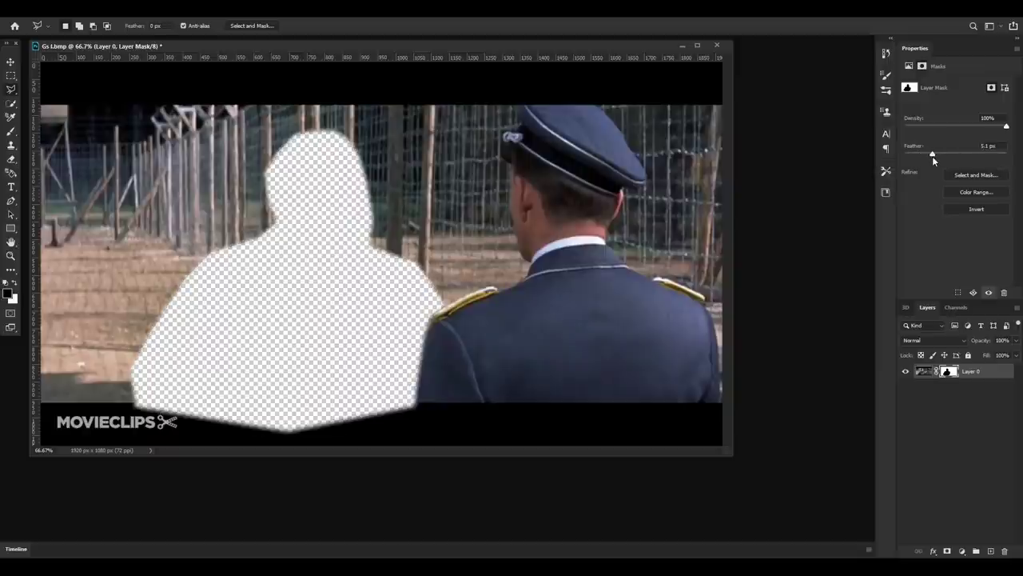
pyautogui.moveTo(933, 154); pyautogui.dragTo(926, 153)
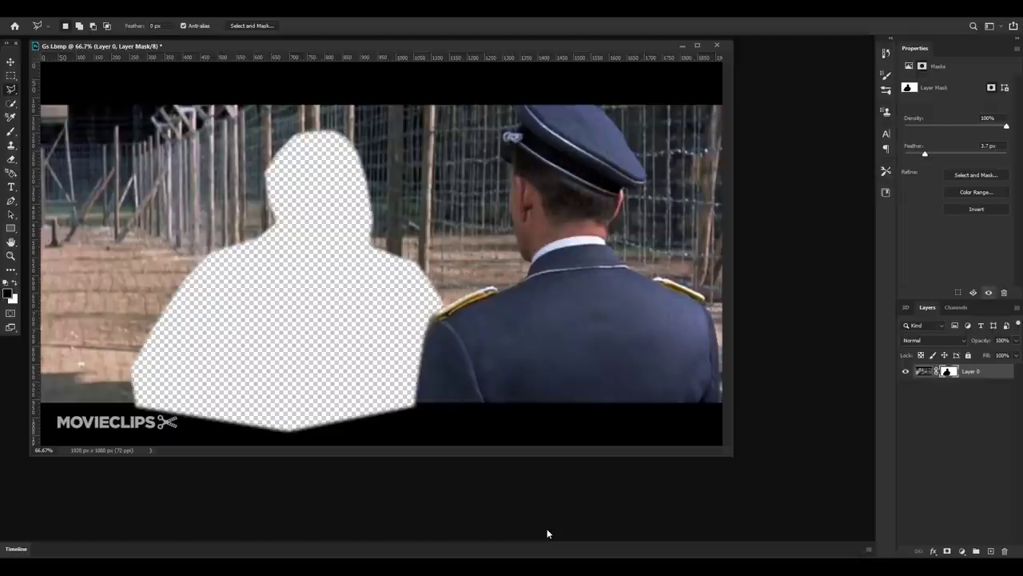
pyautogui.moveTo(610, 569)
pyautogui.click(563, 523)
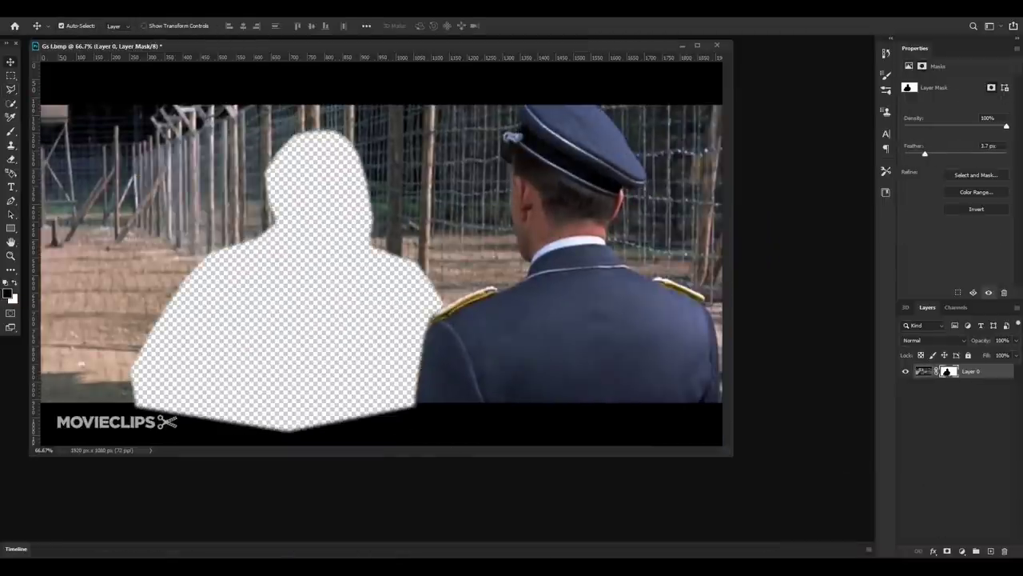
# Bring GS II into Gs I.bmp as Layer 1, offset it, and place it below Layer 0.
pyautogui.moveTo(608, 569)
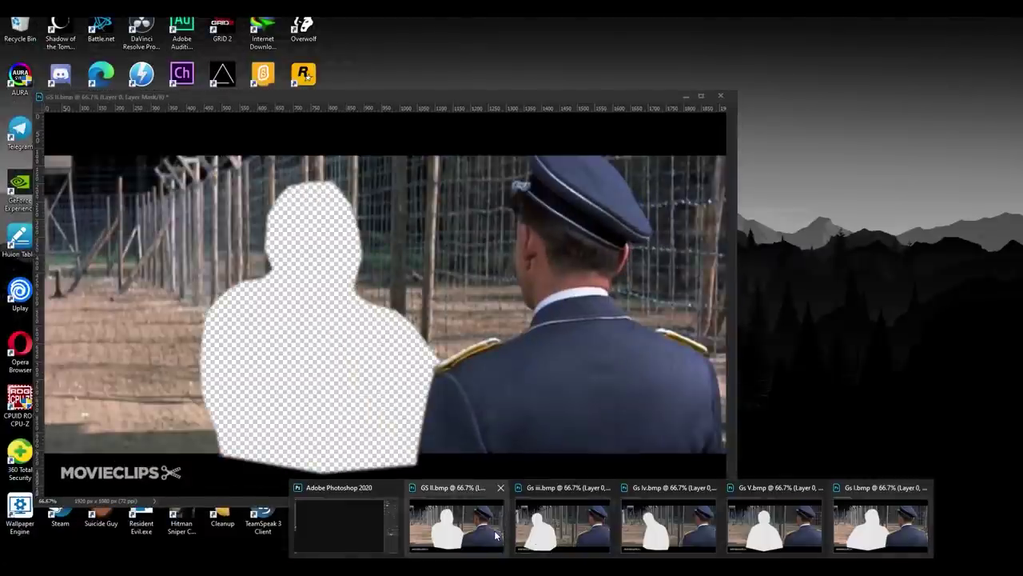
pyautogui.click(506, 544)
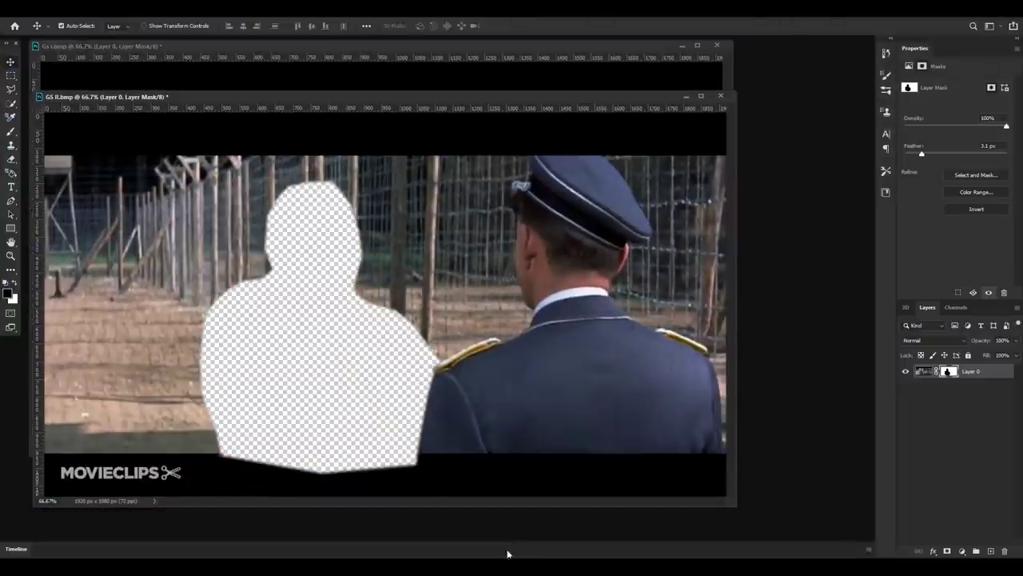
pyautogui.moveTo(320, 97); pyautogui.dragTo(542, 106)
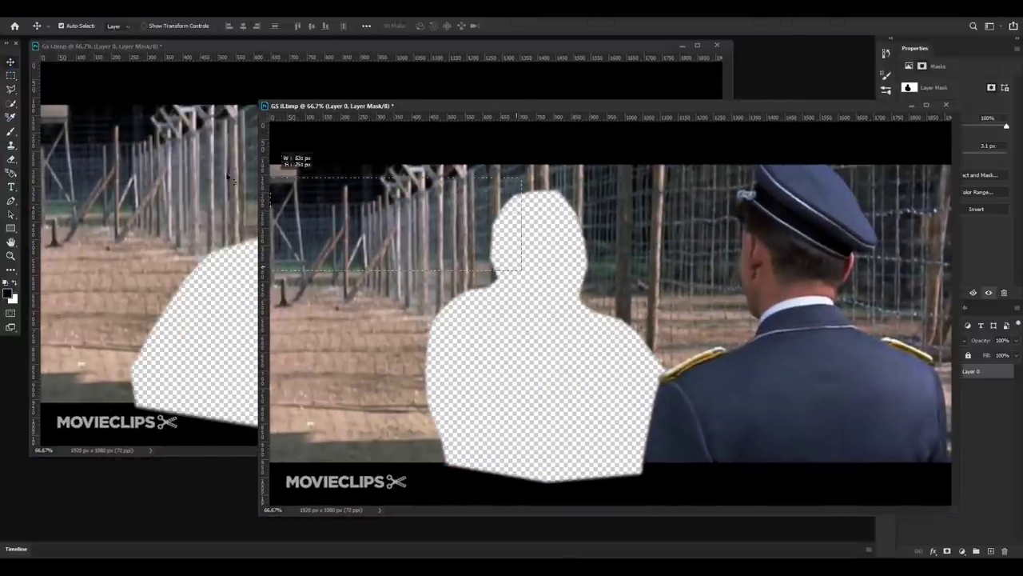
pyautogui.moveTo(435, 292); pyautogui.dragTo(654, 328)
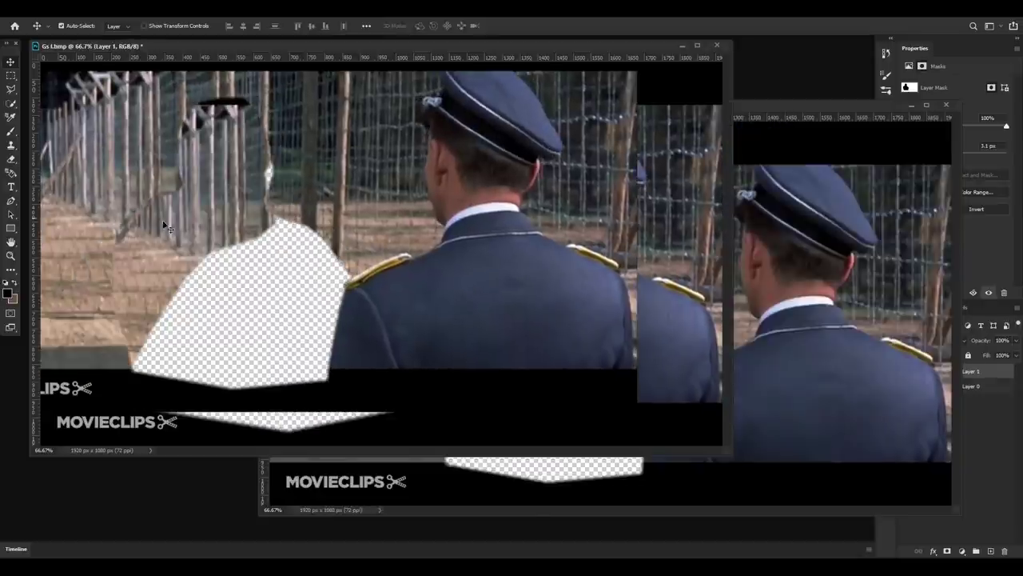
pyautogui.click(914, 105)
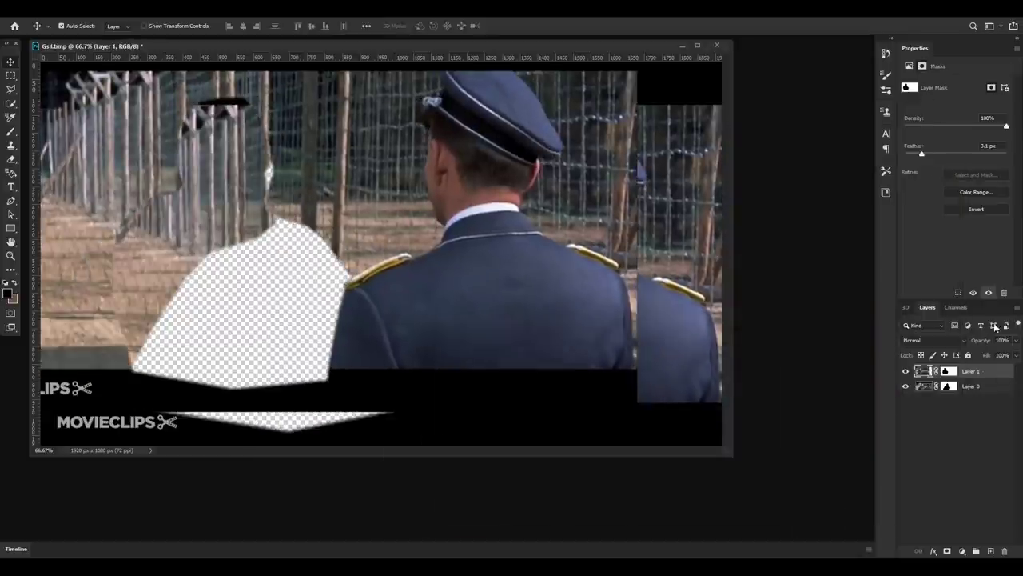
pyautogui.moveTo(362, 166)
pyautogui.mouseDown()
pyautogui.moveTo(383, 185)
pyautogui.moveTo(443, 193)
pyautogui.moveTo(442, 202)
pyautogui.mouseUp()
pyautogui.moveTo(972, 386); pyautogui.dragTo(976, 399)
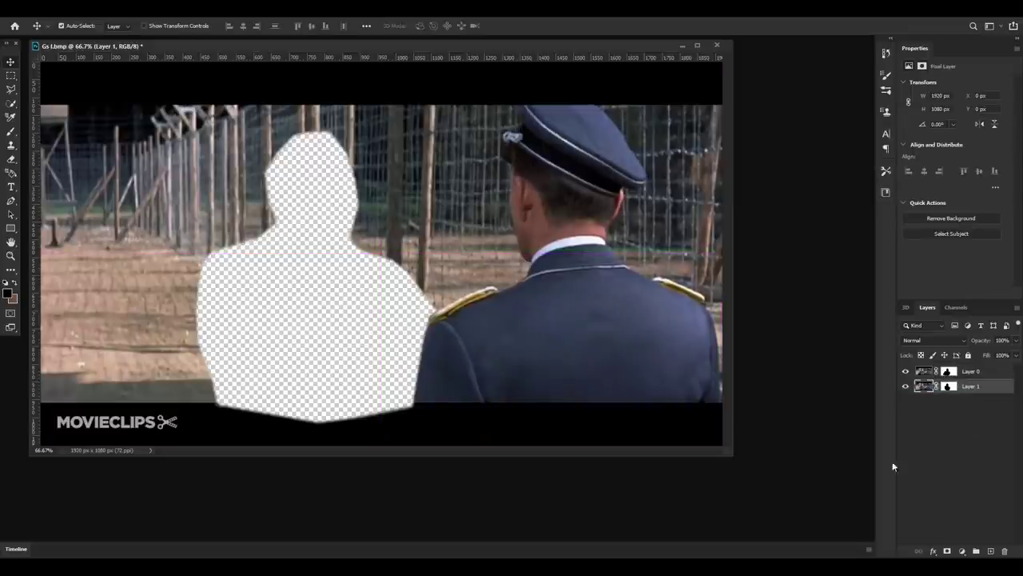
pyautogui.click(913, 389)
pyautogui.click(912, 389)
pyautogui.click(912, 389)
pyautogui.click(912, 389)
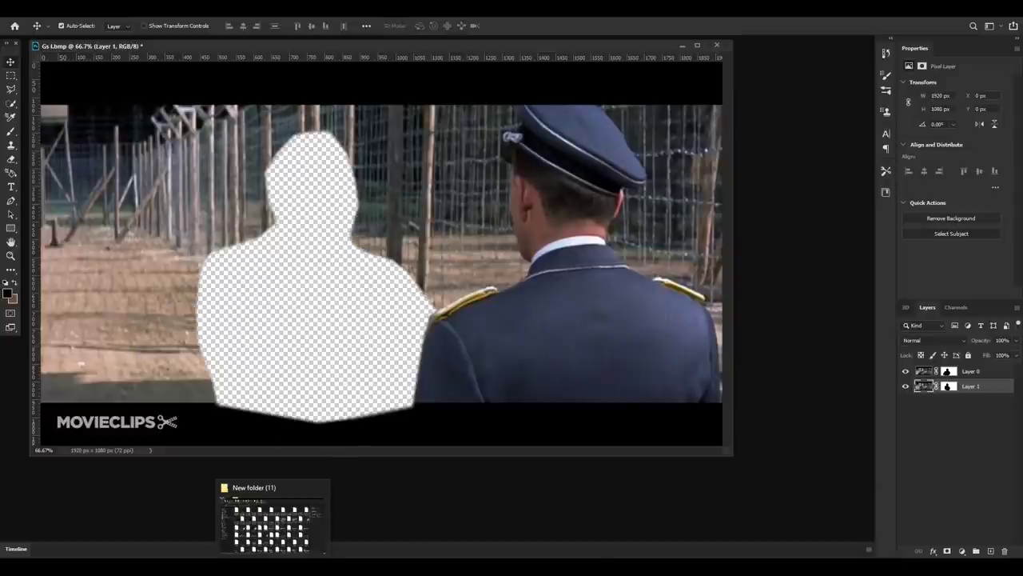
# Bring Gs iii in as Layer 2 below Layer 1 and shift it to cover more of the hole.
pyautogui.moveTo(544, 569)
pyautogui.moveTo(519, 552)
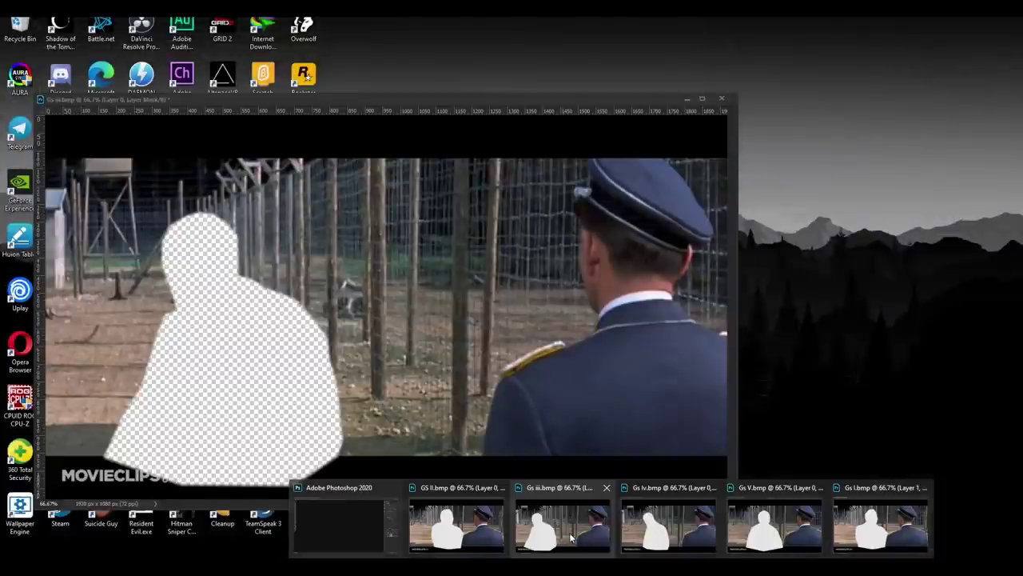
pyautogui.click(560, 524)
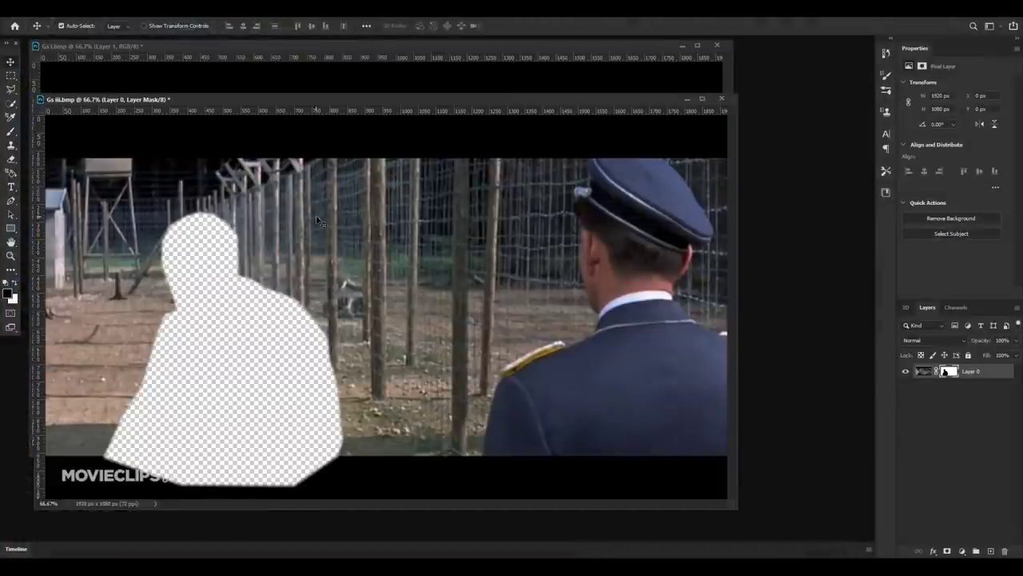
pyautogui.moveTo(329, 222); pyautogui.dragTo(394, 106)
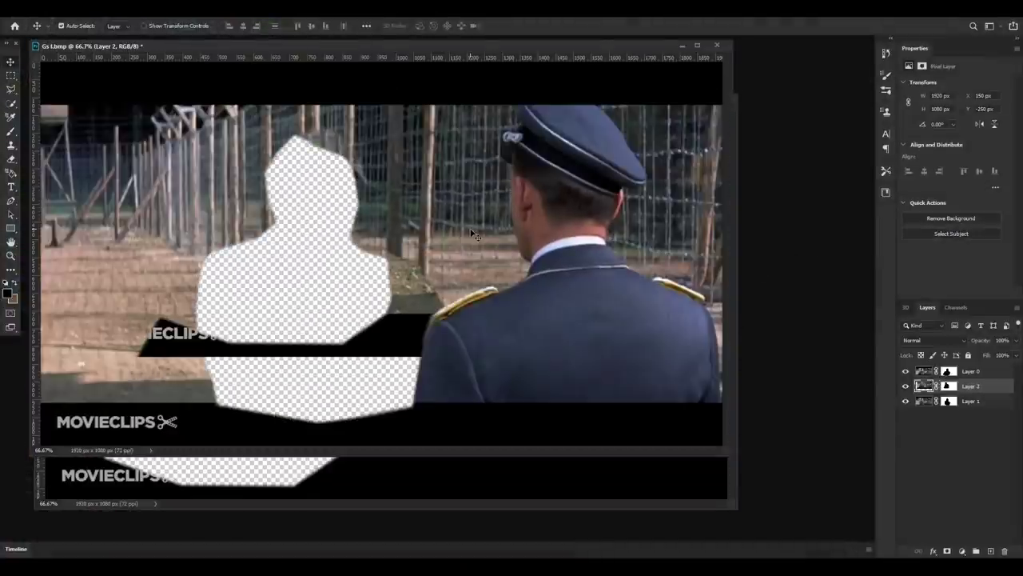
pyautogui.moveTo(995, 391); pyautogui.dragTo(991, 408)
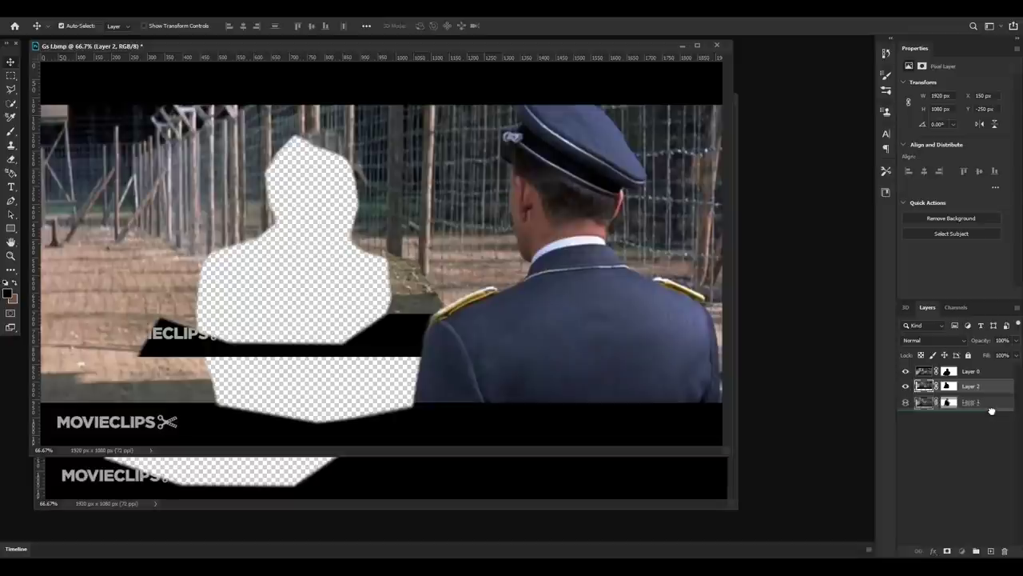
pyautogui.moveTo(410, 324)
pyautogui.mouseDown()
pyautogui.moveTo(362, 366)
pyautogui.moveTo(280, 397)
pyautogui.moveTo(294, 401)
pyautogui.mouseUp()
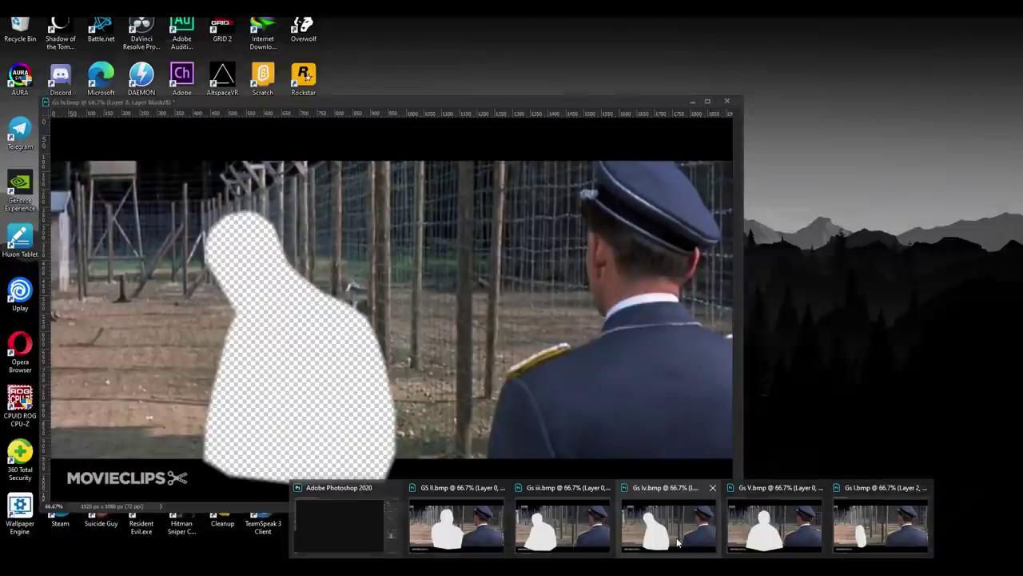
# Check the Gs iv.bmp document, return to the Gs I.bmp composite and pick the Clone Stamp tool.
pyautogui.click(676, 540)
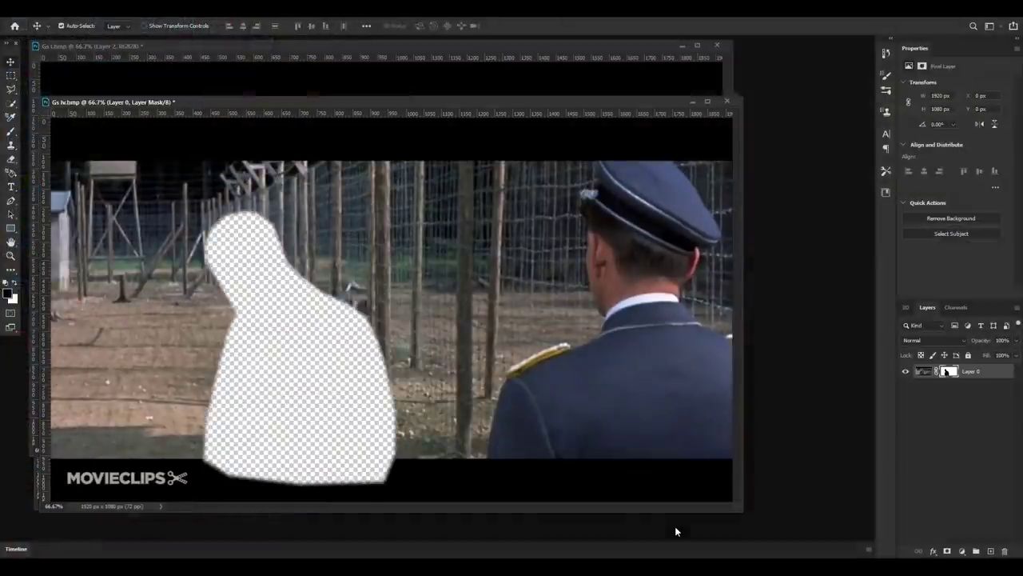
pyautogui.click(707, 537)
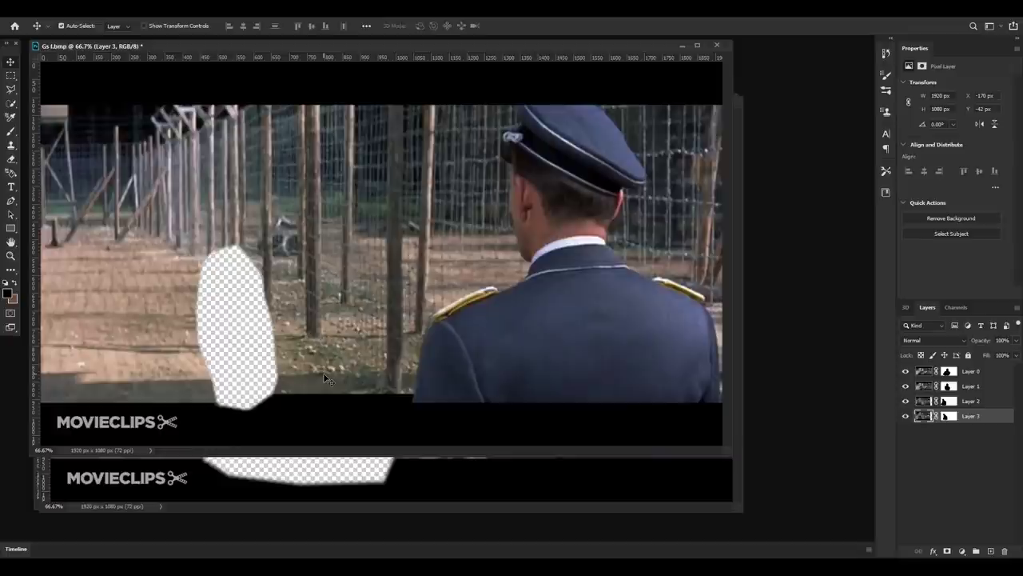
pyautogui.click(11, 146)
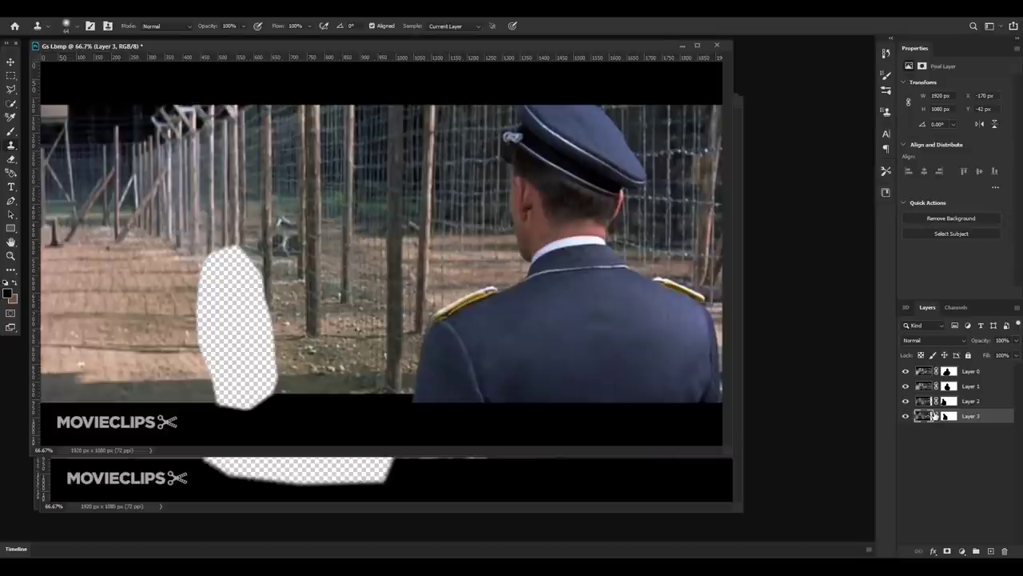
# Toggle Layer 2's visibility to check it, then add a new empty layer above it.
pyautogui.click(908, 401)
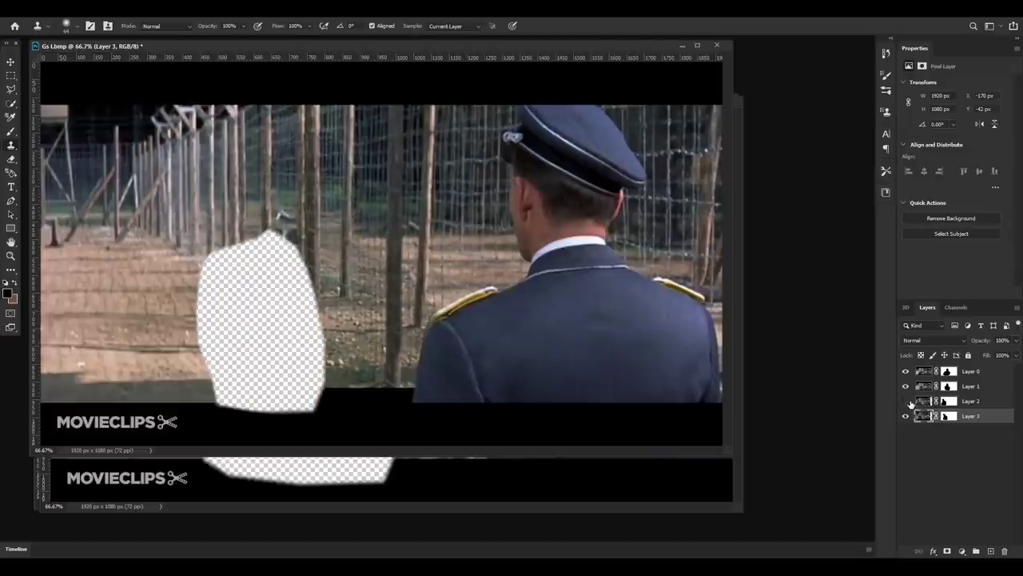
pyautogui.click(908, 401)
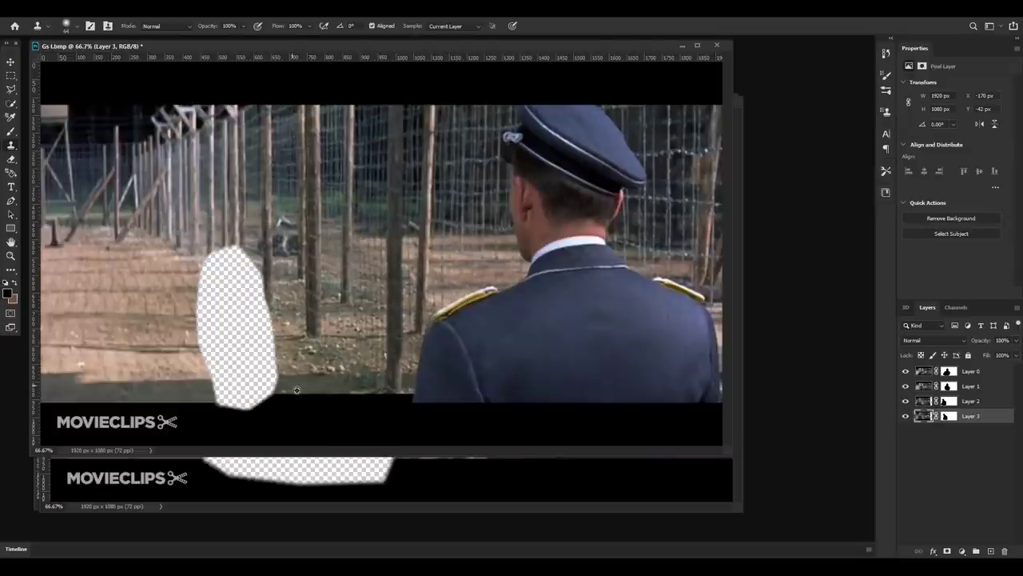
pyautogui.click(908, 401)
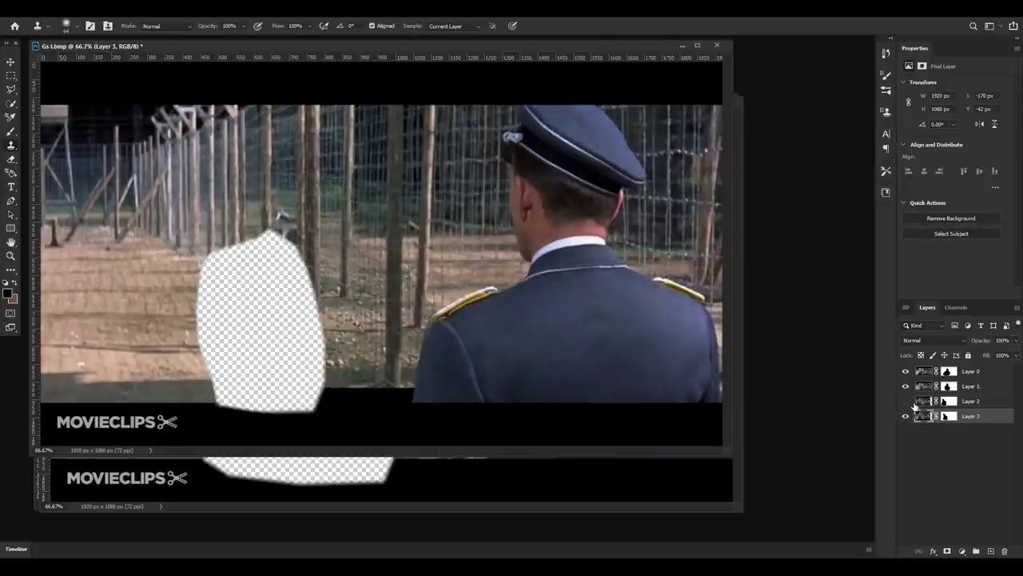
pyautogui.click(907, 401)
pyautogui.click(924, 401)
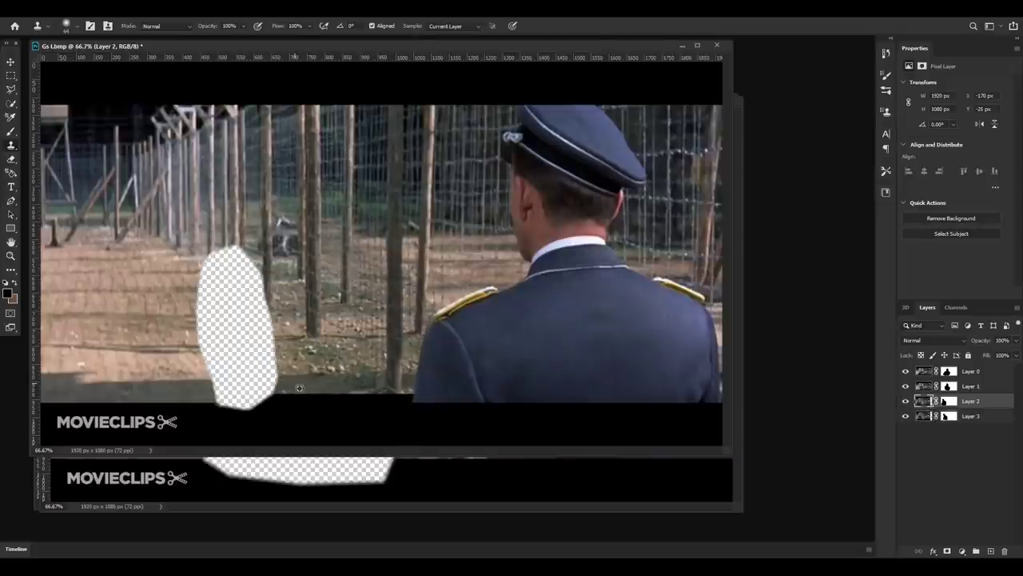
pyautogui.click(989, 551)
# Clone-stamp background over the transparent hole on Layer 4.
pyautogui.moveTo(240, 384); pyautogui.dragTo(272, 385)
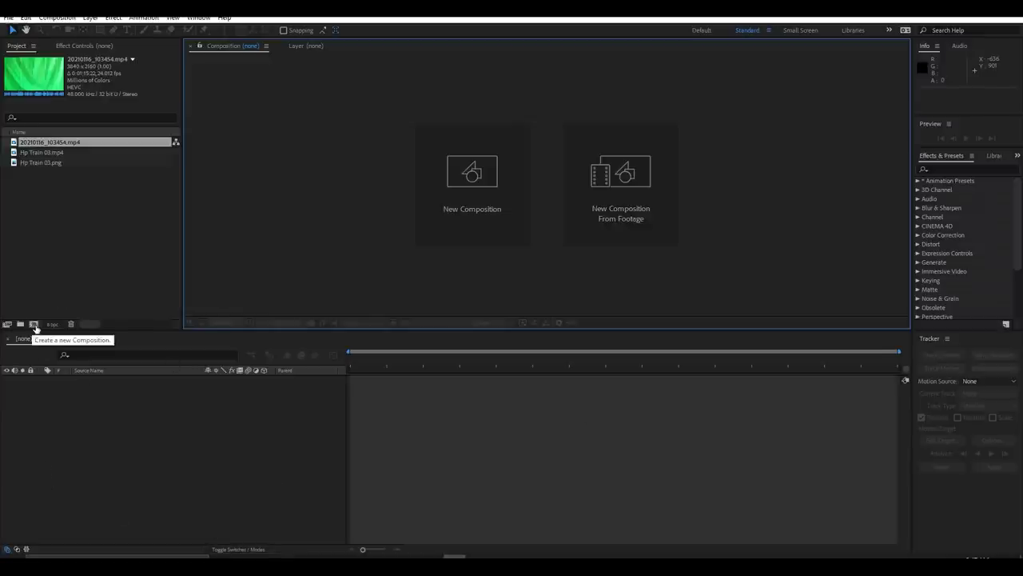
# Review Hp Train 03.png and Hp Train 03.mp4, then start an HDTV 1080 24 composition with 20210116_103454.mp4 selected.
pyautogui.click(43, 161)
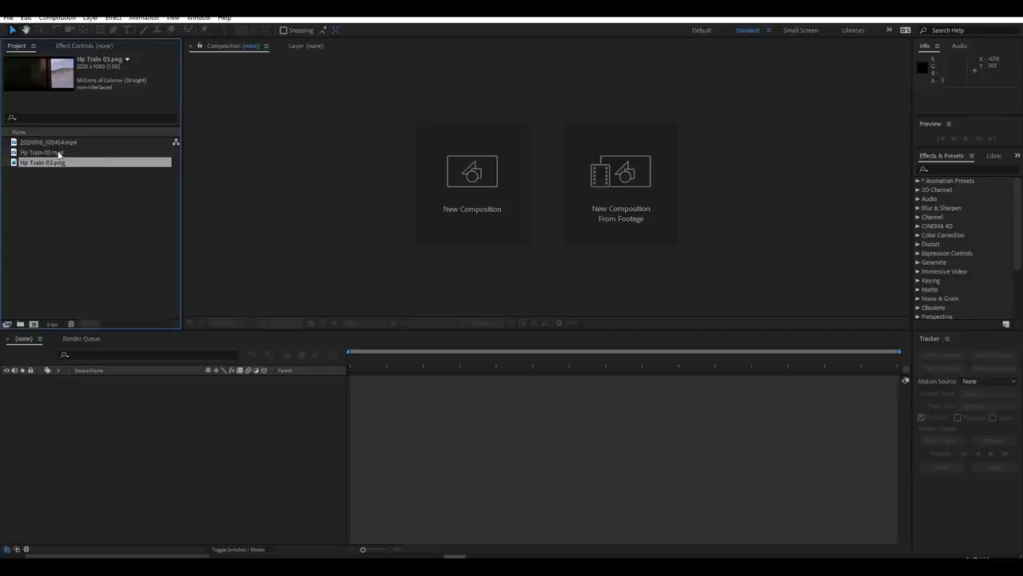
pyautogui.click(59, 153)
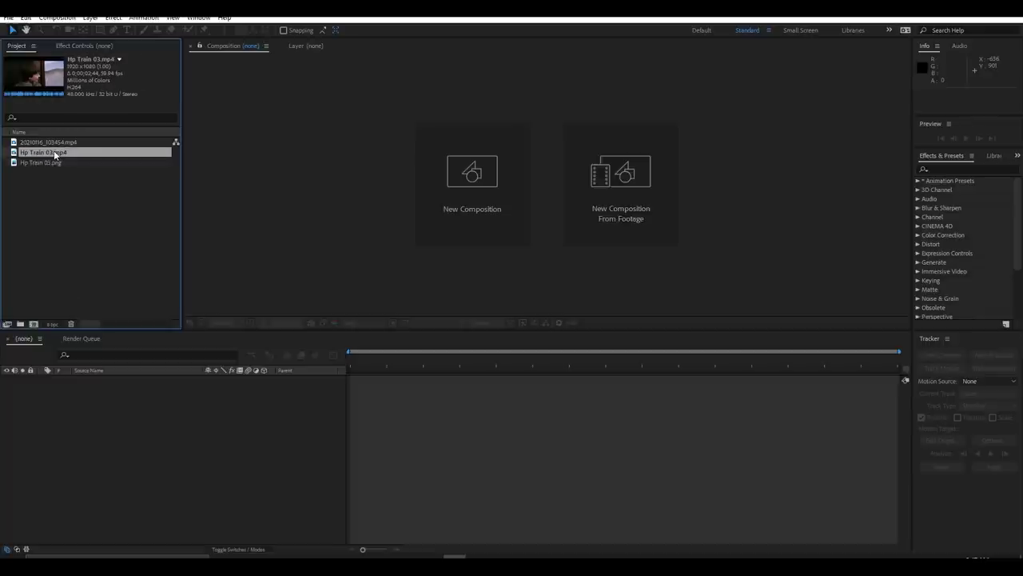
pyautogui.moveTo(54, 150)
pyautogui.mouseDown()
pyautogui.moveTo(33, 326)
pyautogui.moveTo(47, 153)
pyautogui.mouseUp()
pyautogui.click(61, 144)
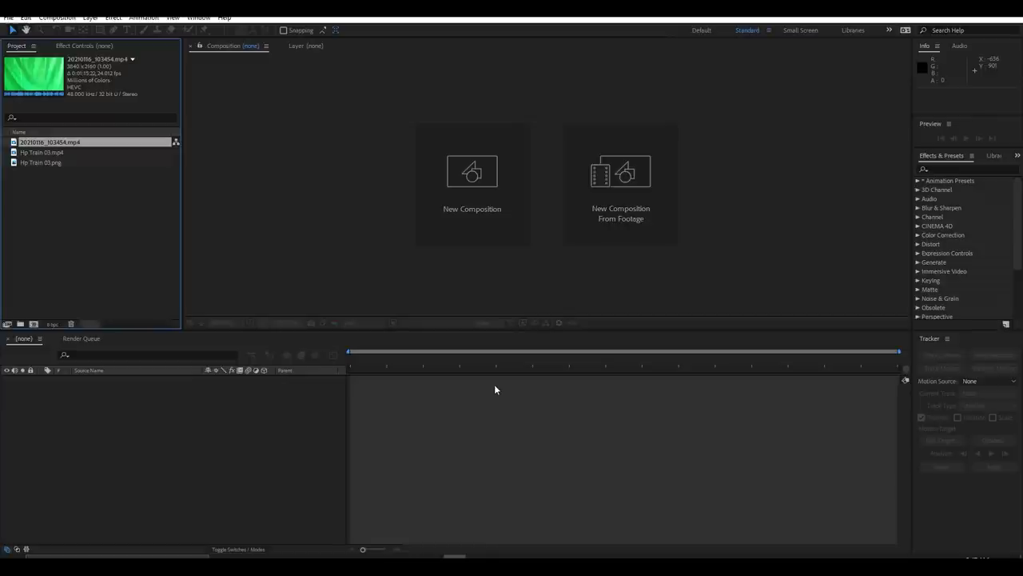
pyautogui.click(34, 323)
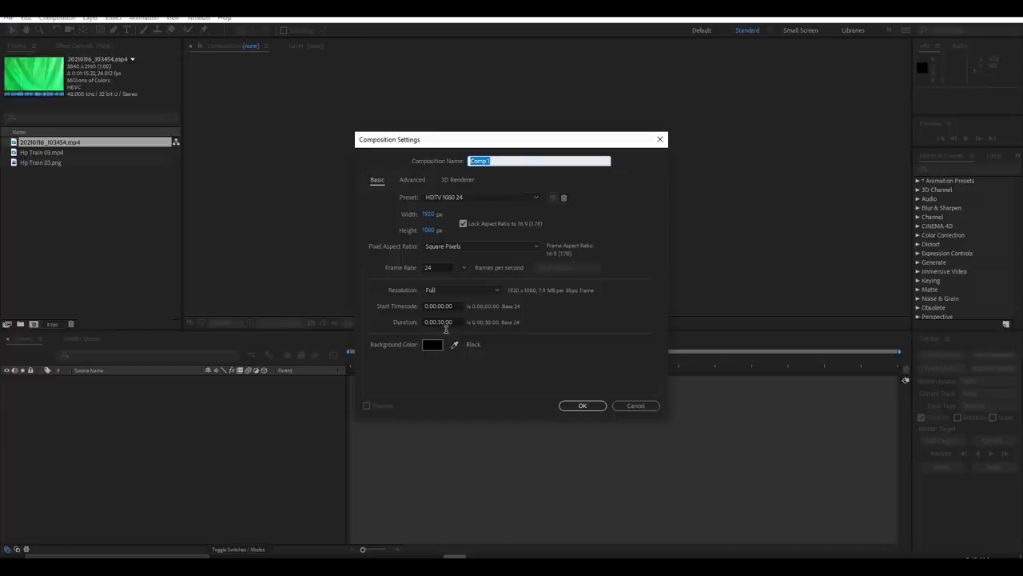
# Create Comp 1 and add Hp Train 03.mp4, with Hp Train 03.png layered above it.
pyautogui.click(592, 407)
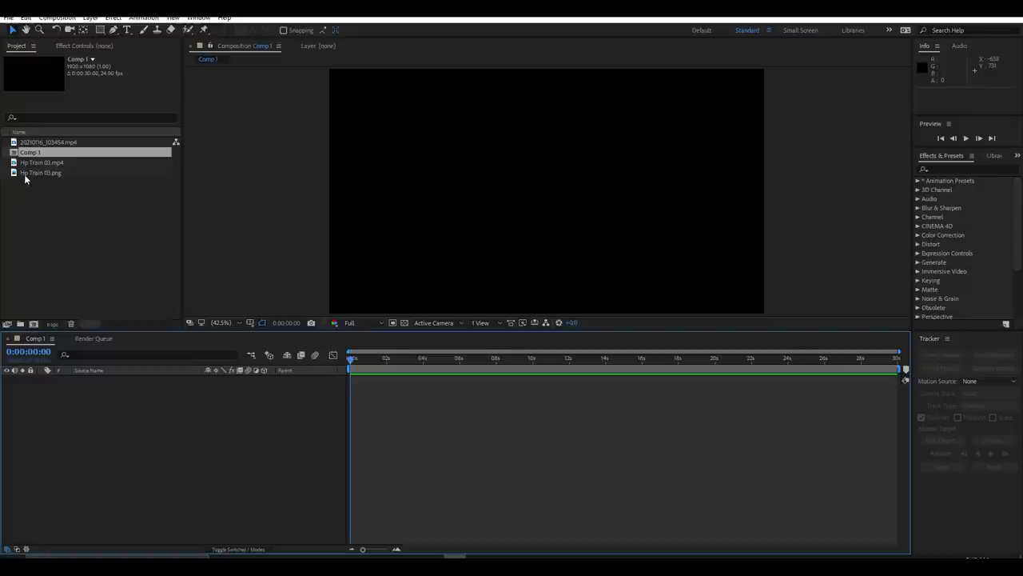
pyautogui.click(24, 174)
pyautogui.click(48, 164)
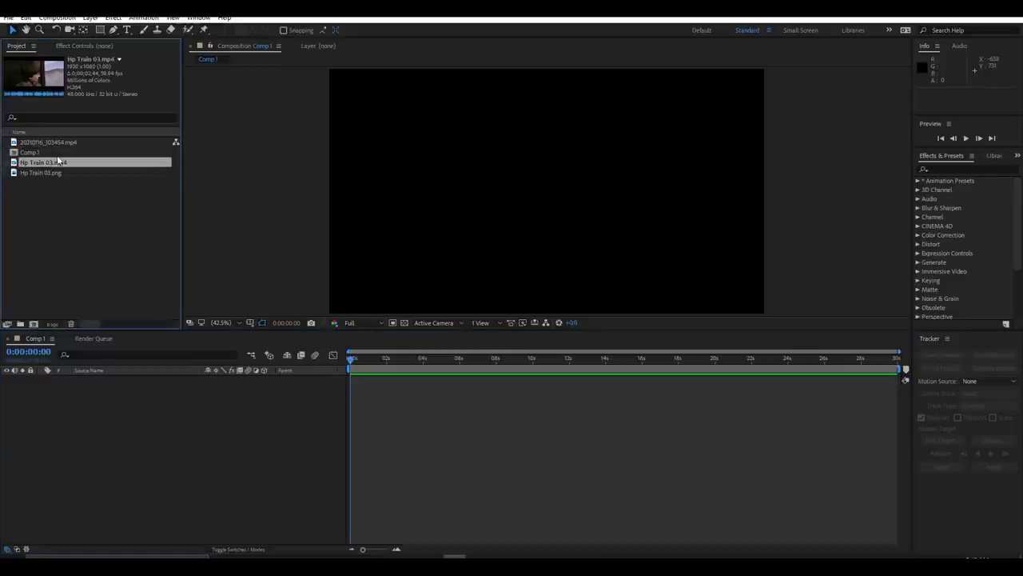
pyautogui.moveTo(57, 161); pyautogui.dragTo(37, 168)
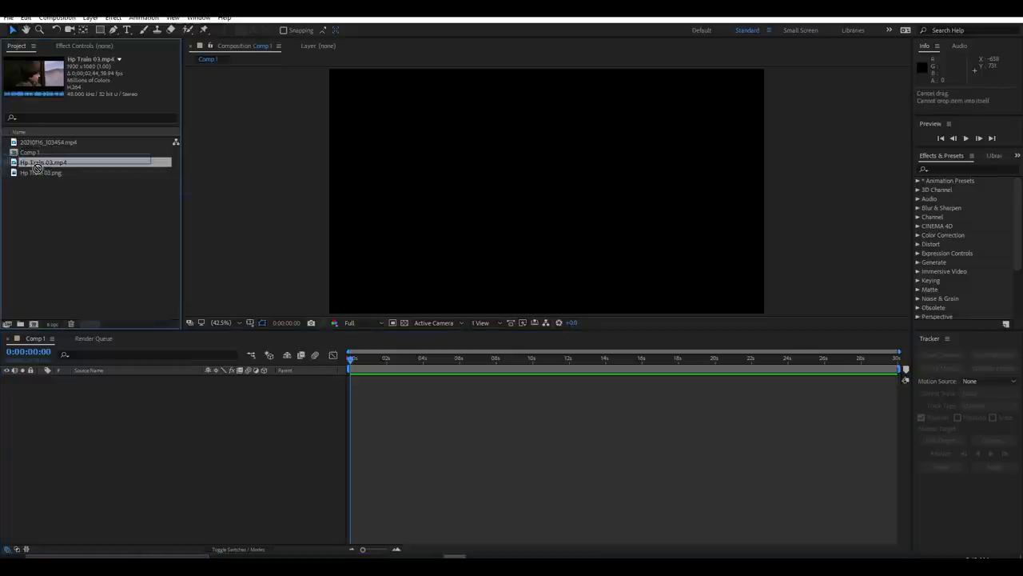
pyautogui.moveTo(37, 168); pyautogui.dragTo(78, 411)
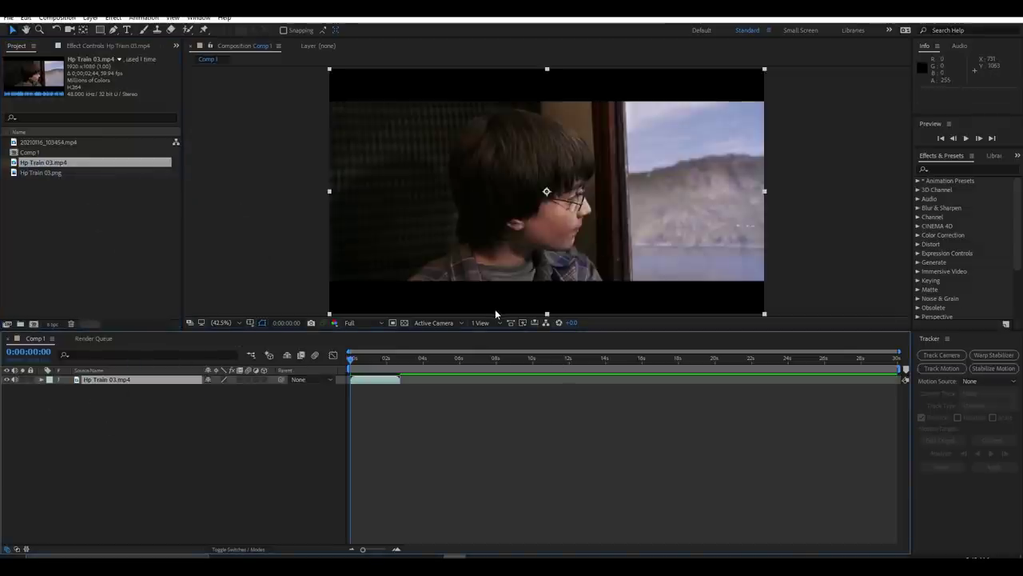
pyautogui.click(71, 173)
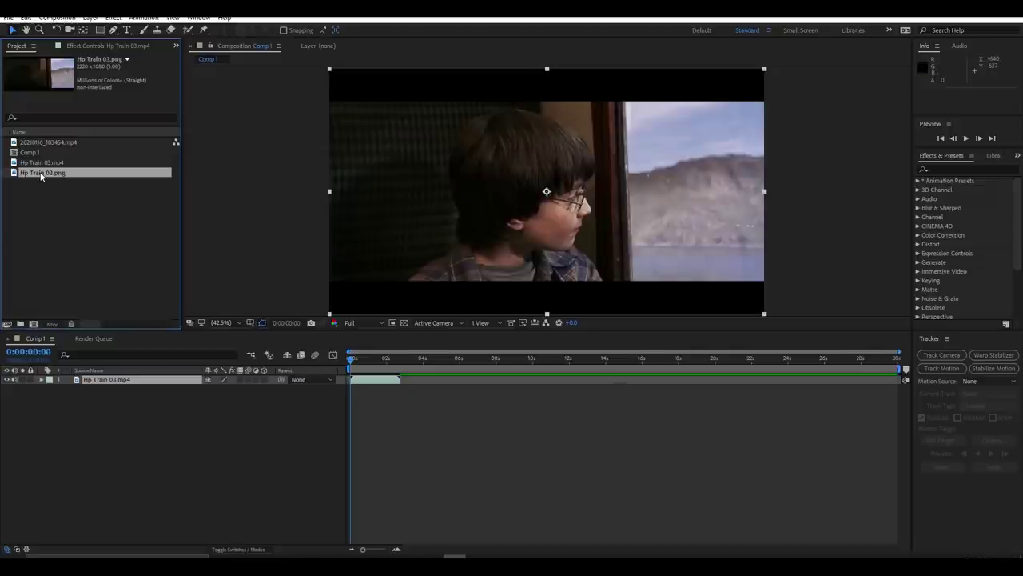
pyautogui.moveTo(42, 172); pyautogui.dragTo(112, 384)
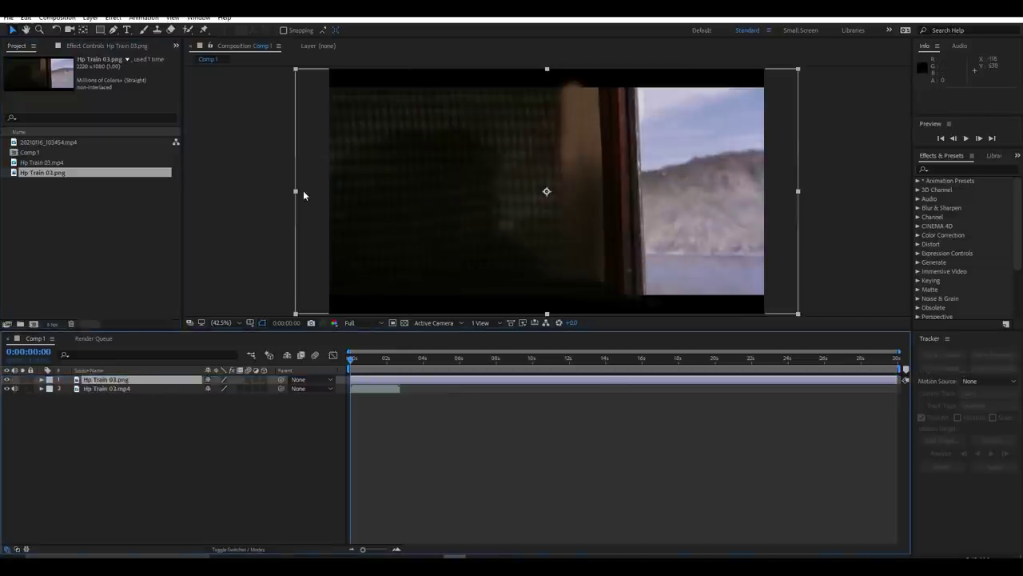
# Scale the Hp Train 03.png layer to about 86%.
pyautogui.click(41, 380)
pyautogui.click(50, 389)
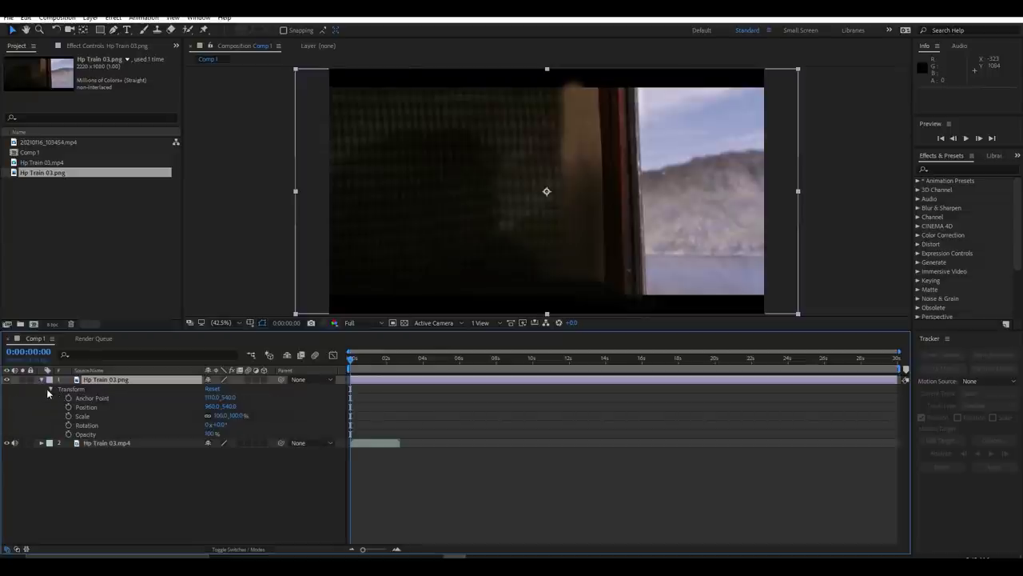
pyautogui.click(220, 416)
pyautogui.write('84')
pyautogui.press('Return')
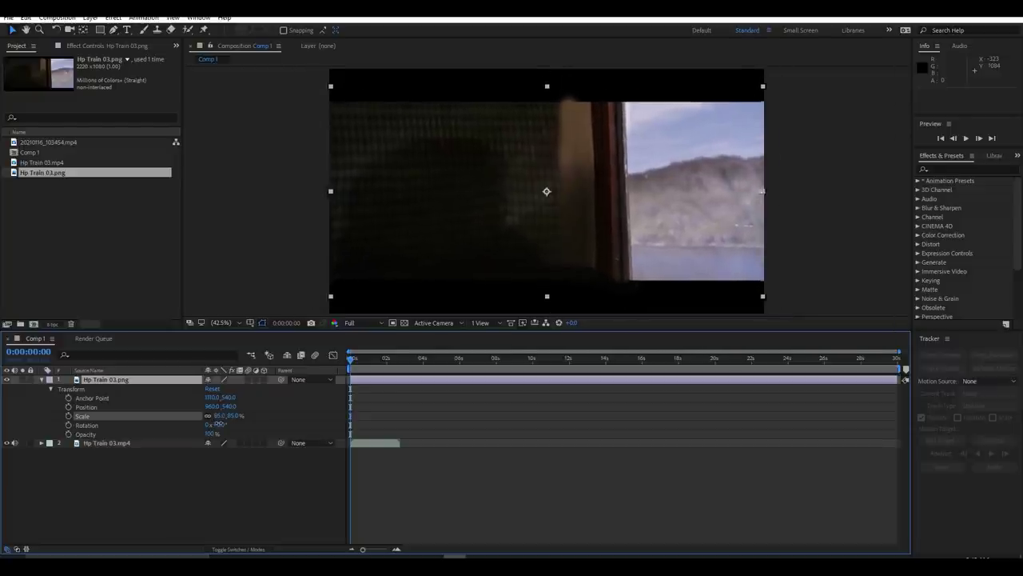
pyautogui.moveTo(219, 418); pyautogui.dragTo(219, 424)
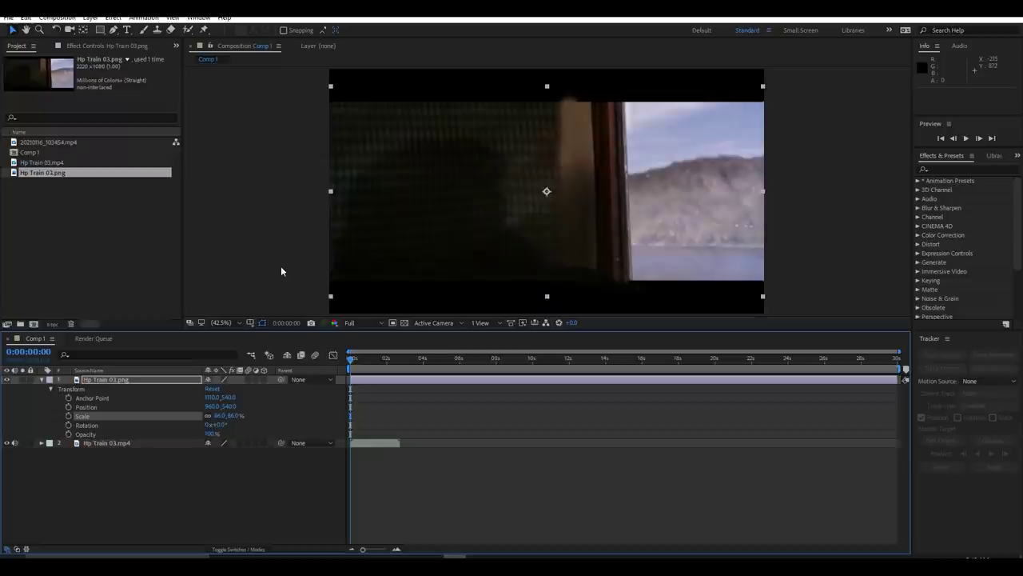
# Collapse the PNG layer's properties and add 20210116_103454.mp4 as the top layer.
pyautogui.click(204, 494)
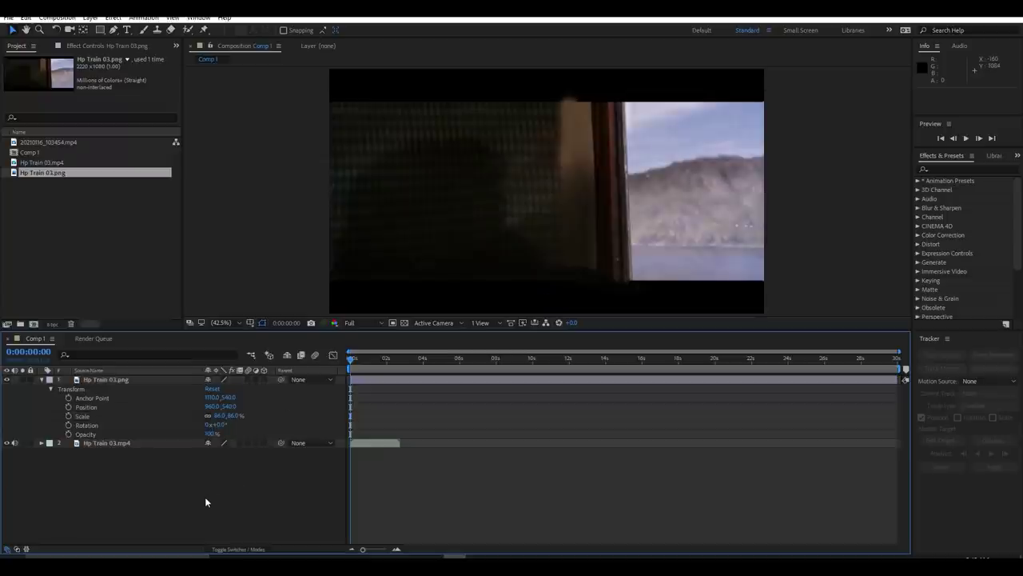
pyautogui.click(42, 380)
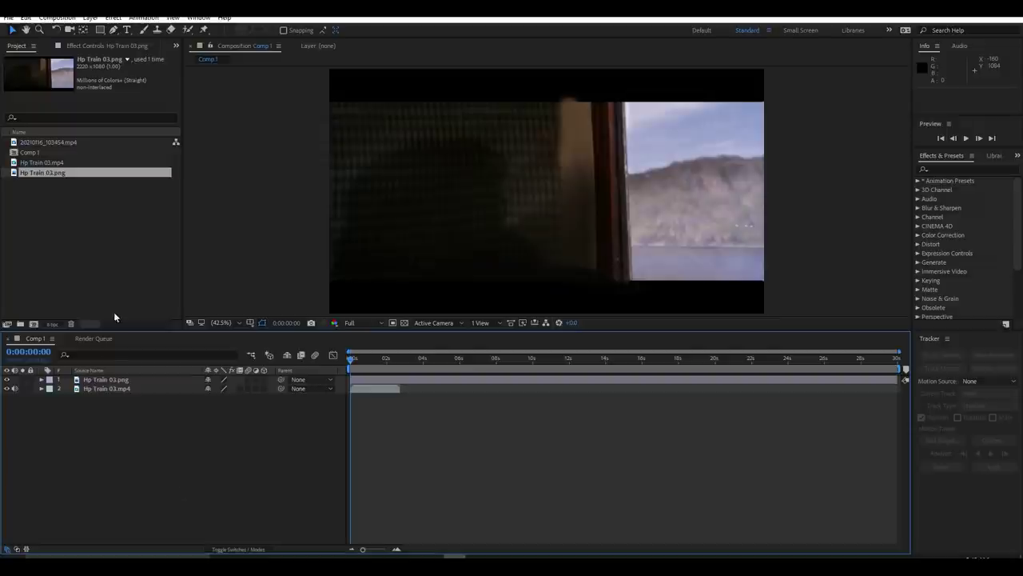
pyautogui.moveTo(51, 140); pyautogui.dragTo(113, 381)
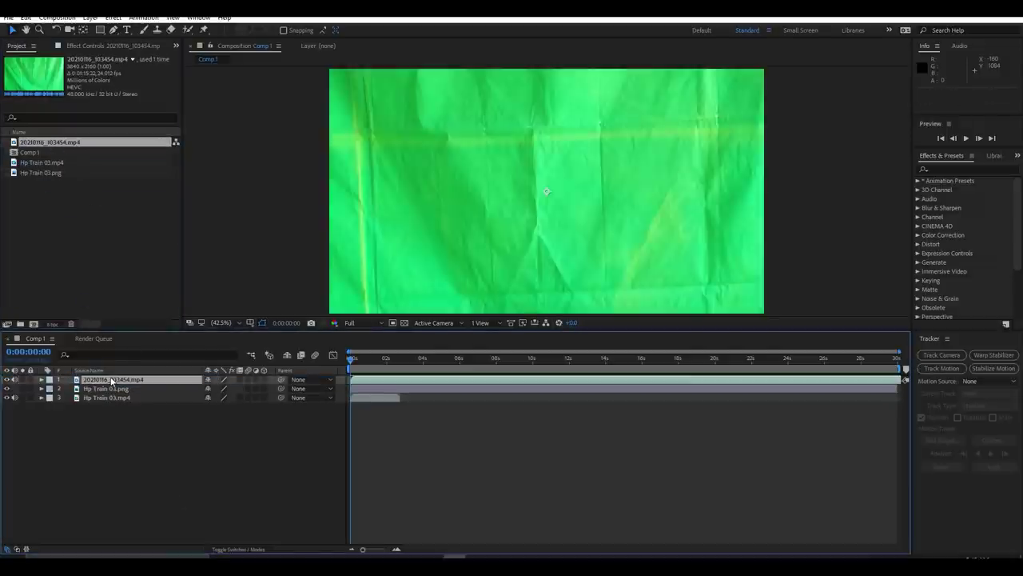
# Scale the green-screen clip 20210116_103454.mp4 down to 50%, zooming the viewer out and back to fit.
pyautogui.click(236, 323)
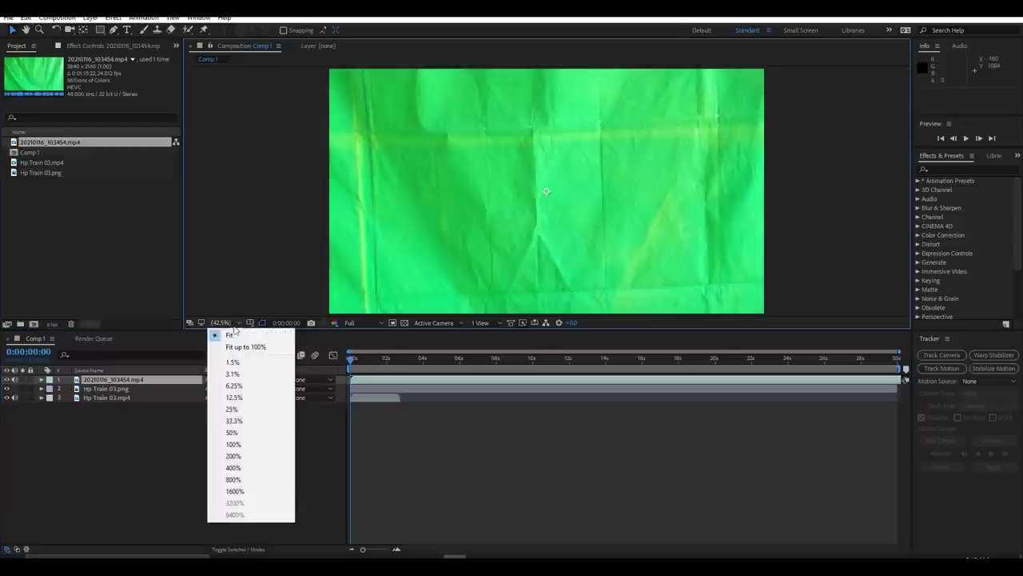
pyautogui.click(235, 386)
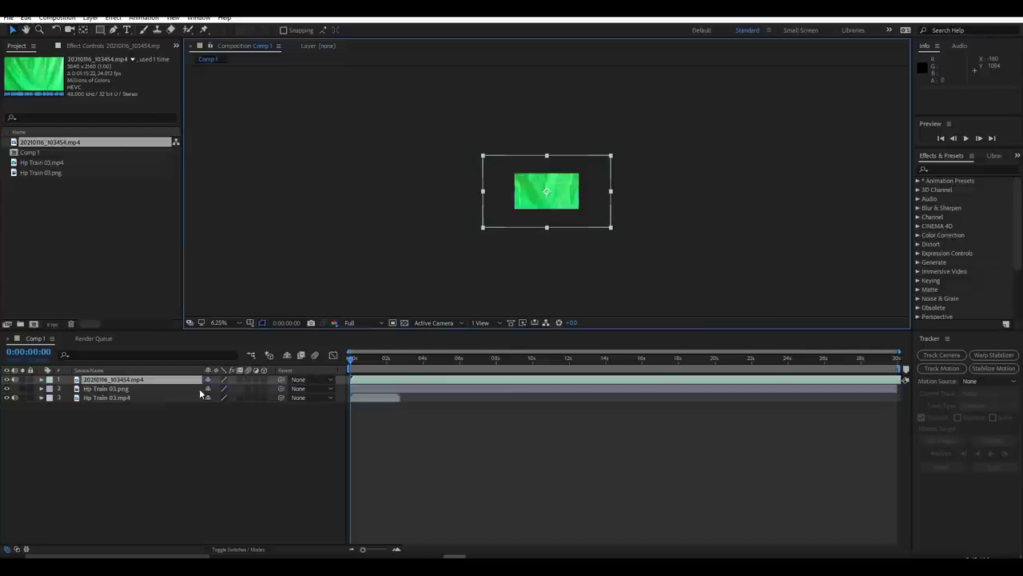
pyautogui.click(41, 380)
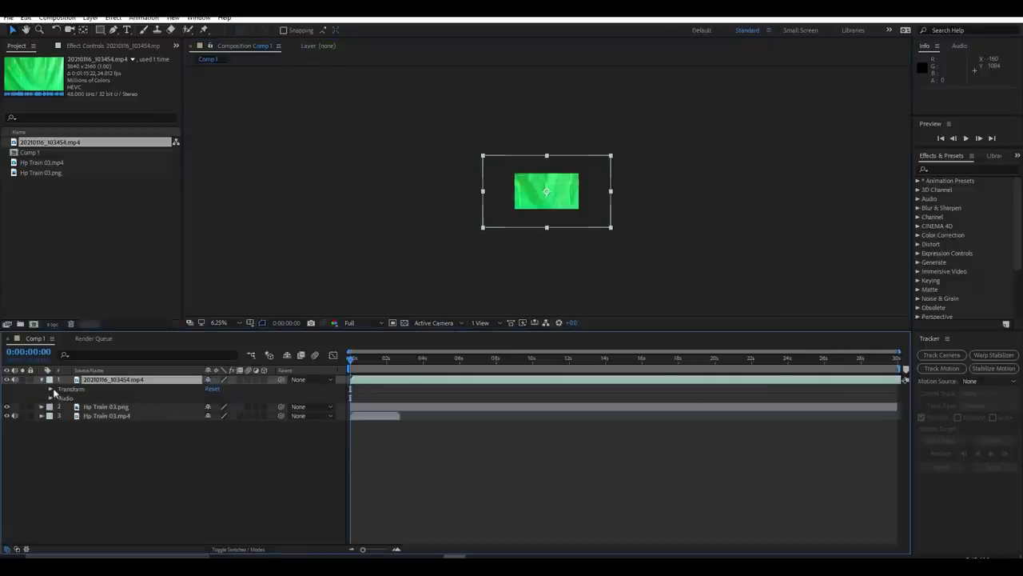
pyautogui.click(50, 388)
pyautogui.moveTo(222, 420); pyautogui.dragTo(200, 420)
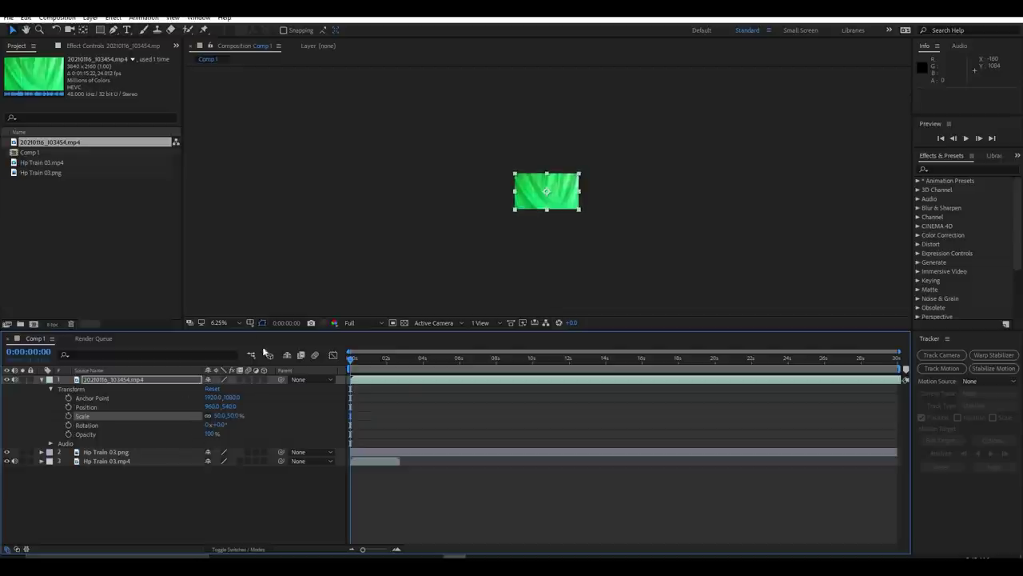
pyautogui.click(237, 323)
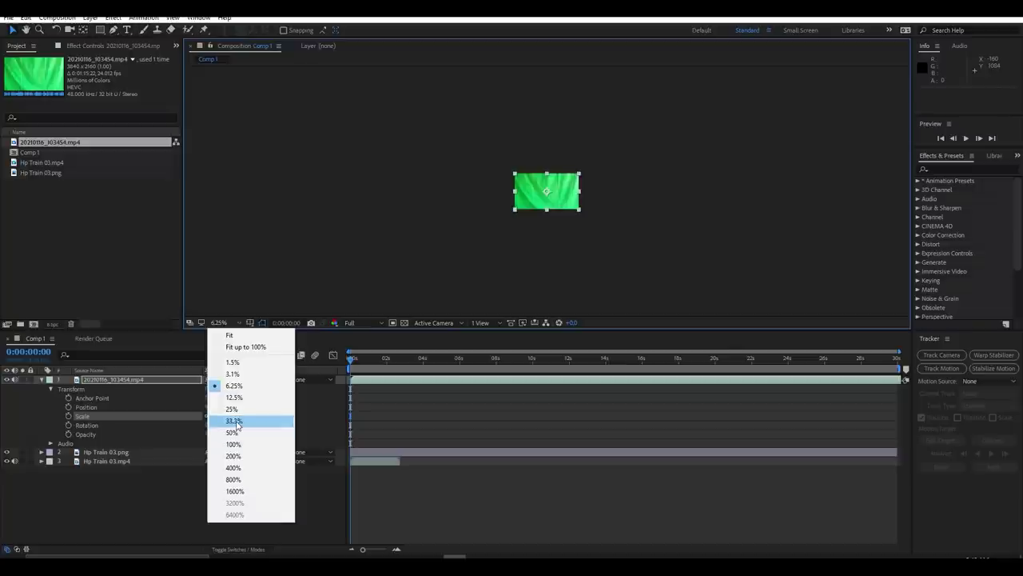
pyautogui.click(231, 335)
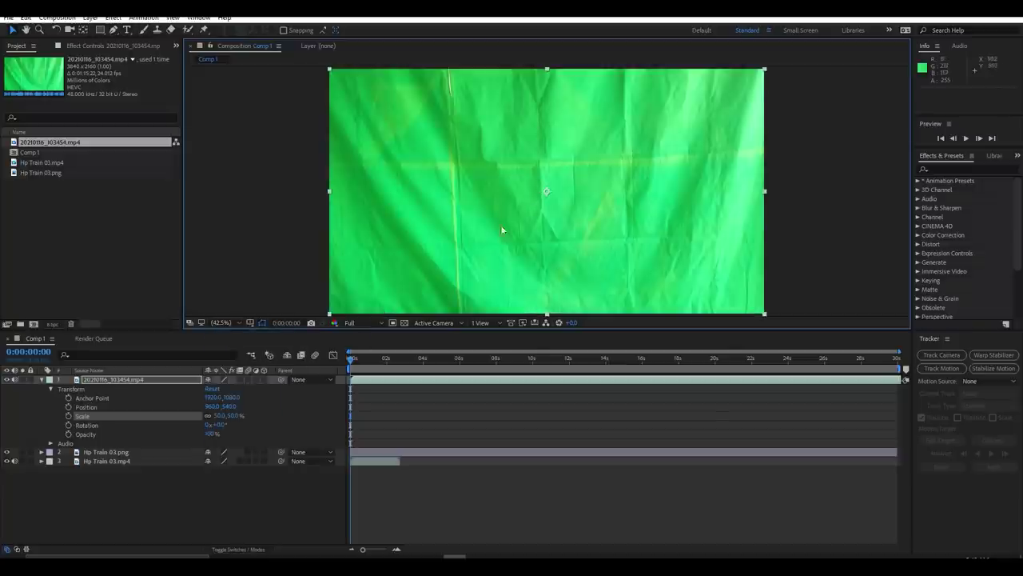
# Slip the green-screen layer earlier in time so a later actor moment starts the comp.
pyautogui.click(830, 383)
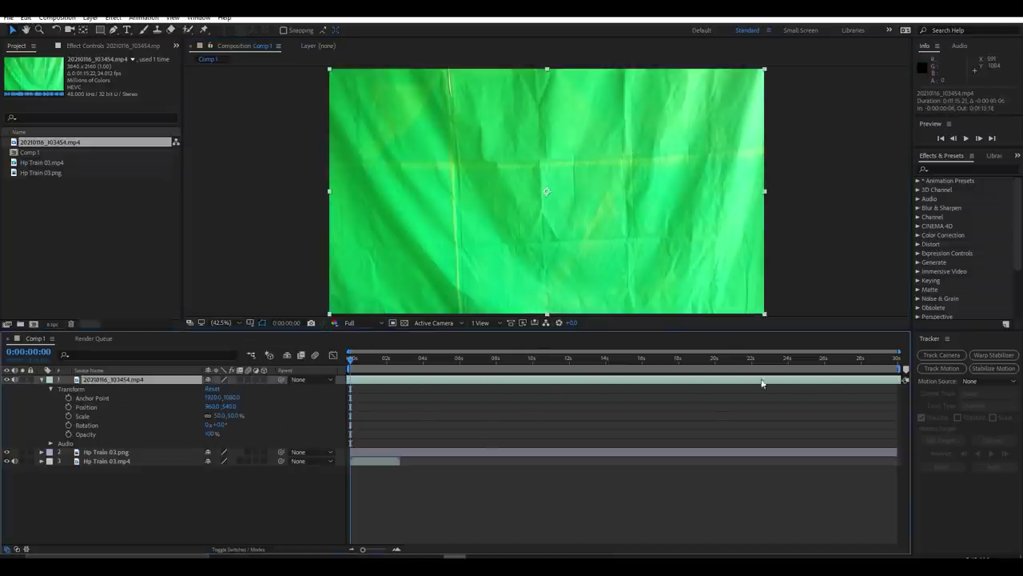
pyautogui.moveTo(864, 379); pyautogui.dragTo(484, 389)
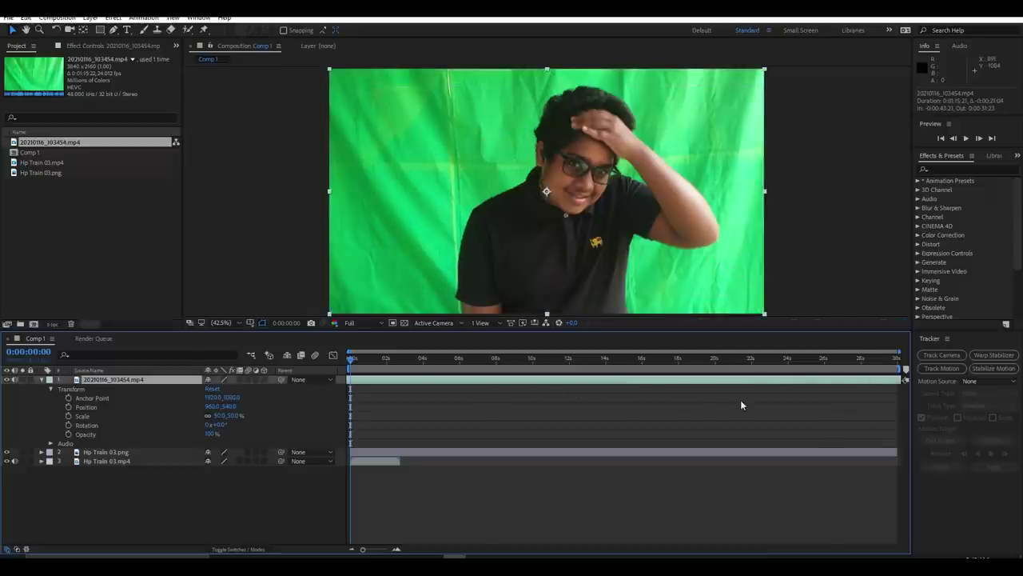
pyautogui.moveTo(766, 391)
pyautogui.mouseDown()
pyautogui.moveTo(598, 383)
pyautogui.moveTo(668, 388)
pyautogui.mouseUp()
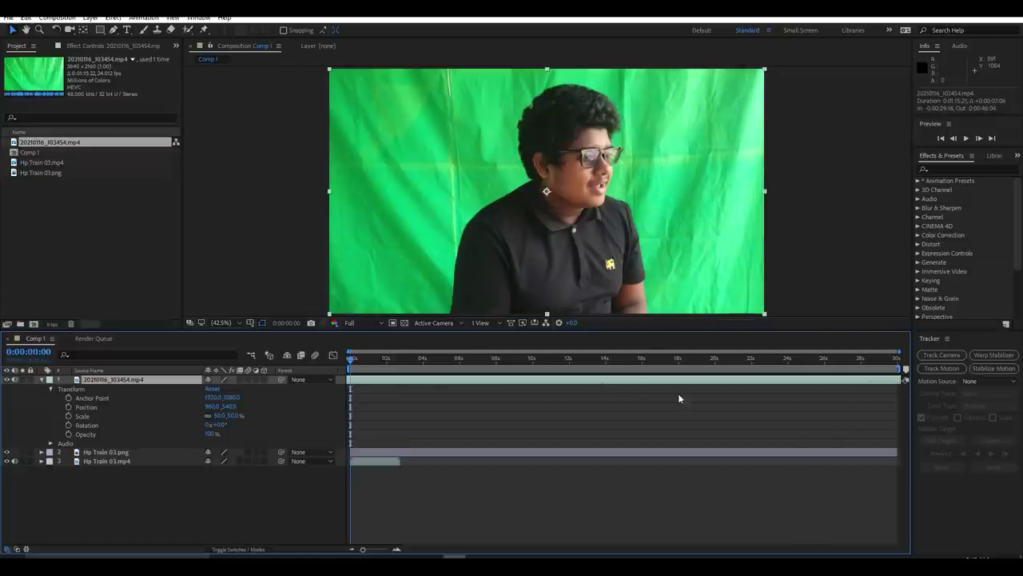
pyautogui.moveTo(430, 384); pyautogui.dragTo(474, 384)
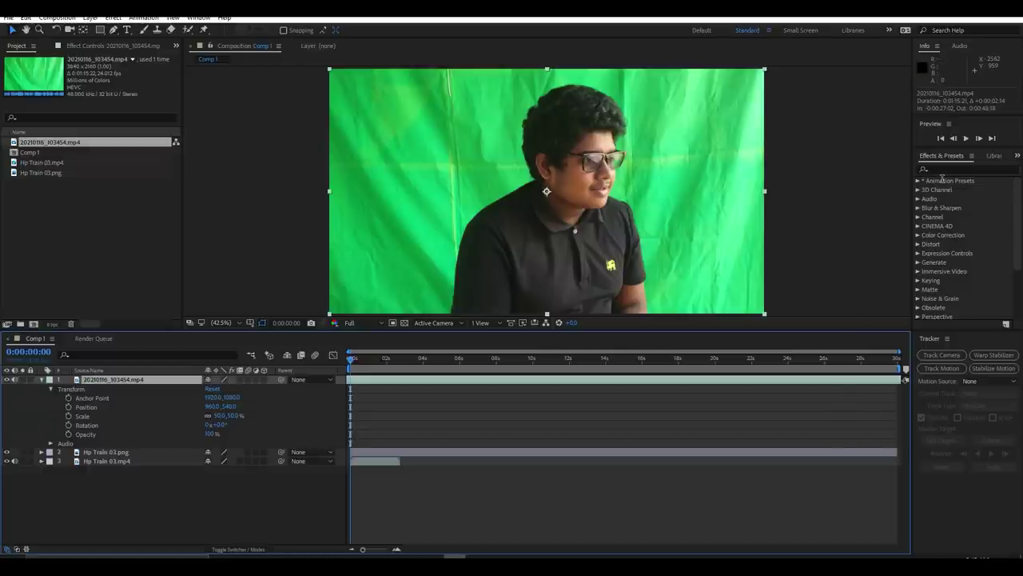
pyautogui.click(944, 172)
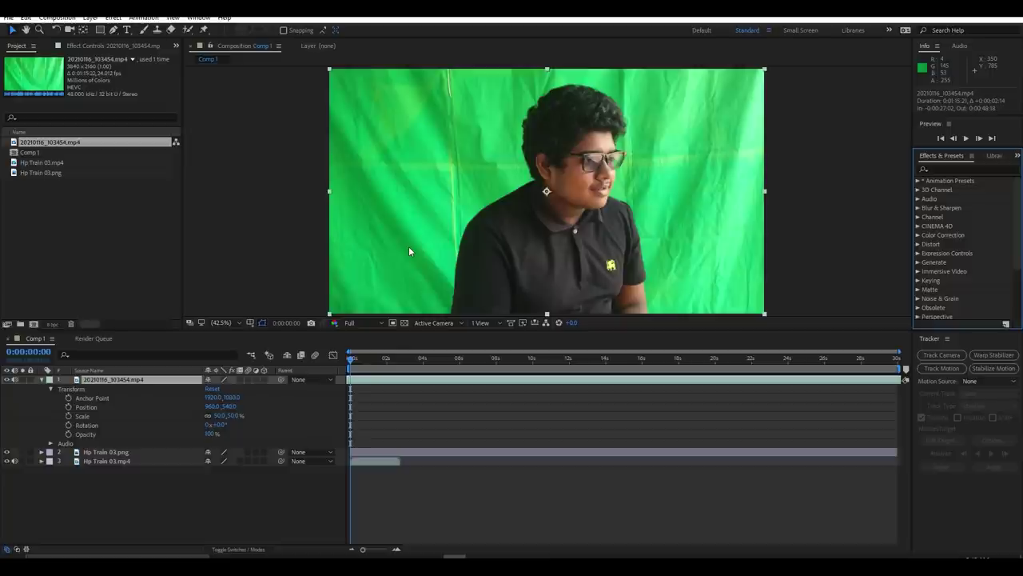
# Search 'keyl' and apply Keylight (1.2) to the green-screen layer.
pyautogui.click(944, 170)
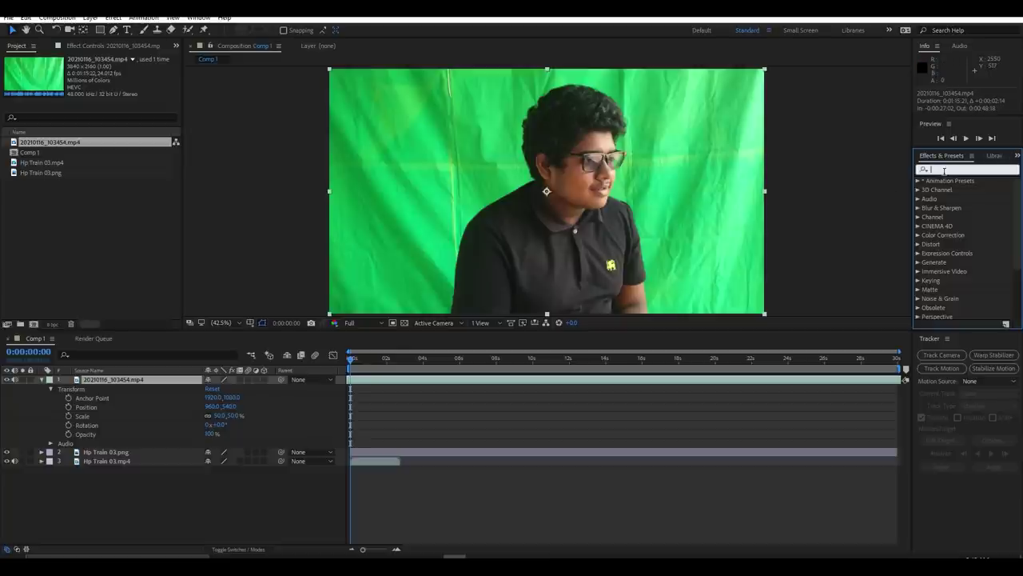
pyautogui.write('keyl')
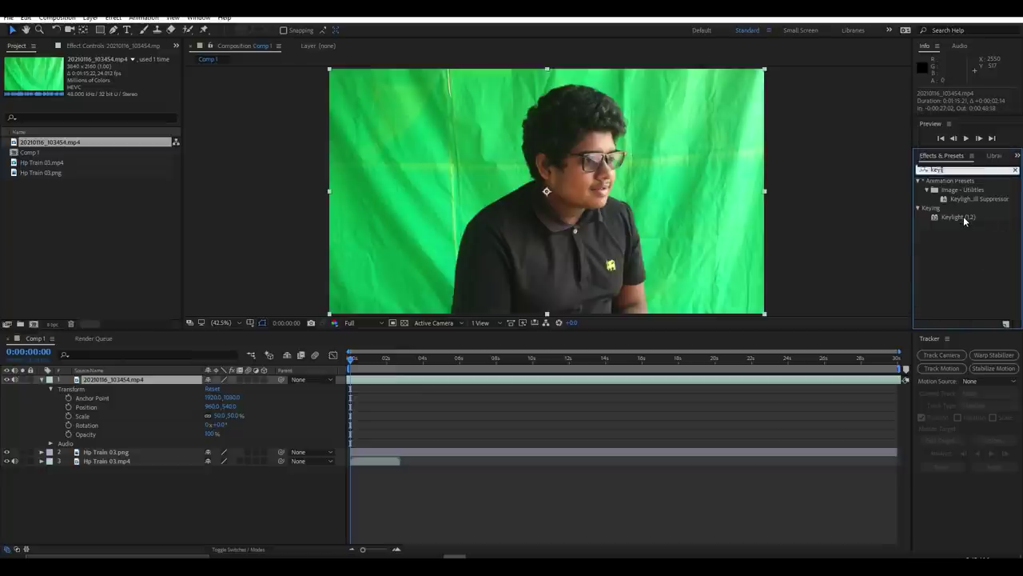
pyautogui.moveTo(964, 220); pyautogui.dragTo(484, 383)
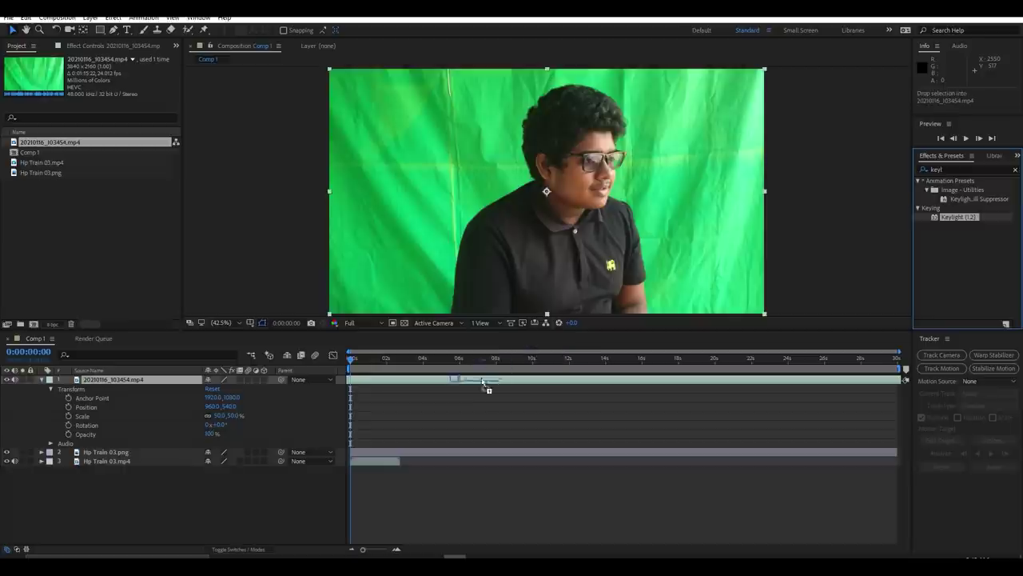
pyautogui.moveTo(483, 383); pyautogui.dragTo(462, 385)
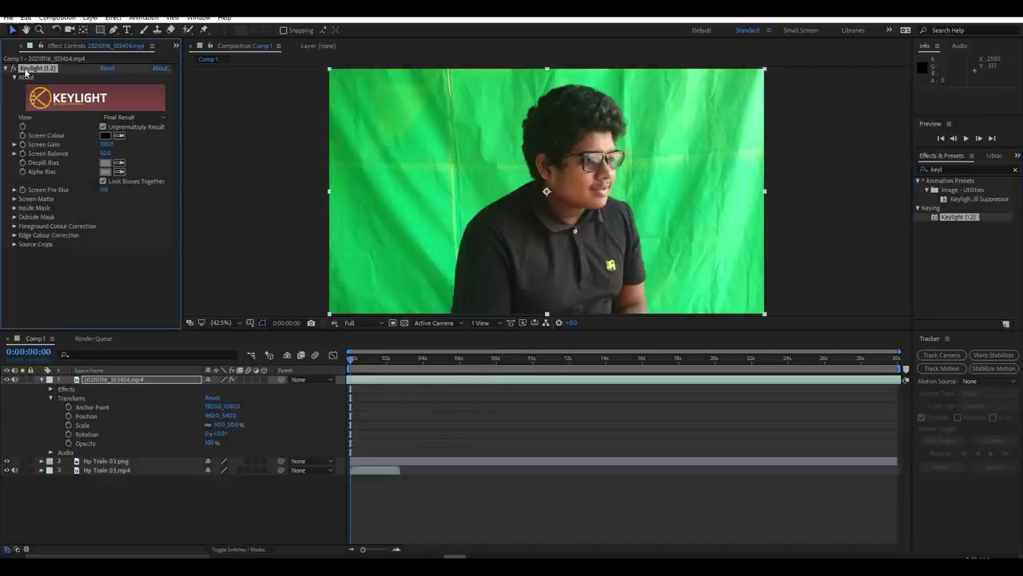
# Sample the green backdrop as Screen Colour and raise Screen Gain to 104.
pyautogui.click(119, 135)
pyautogui.click(473, 170)
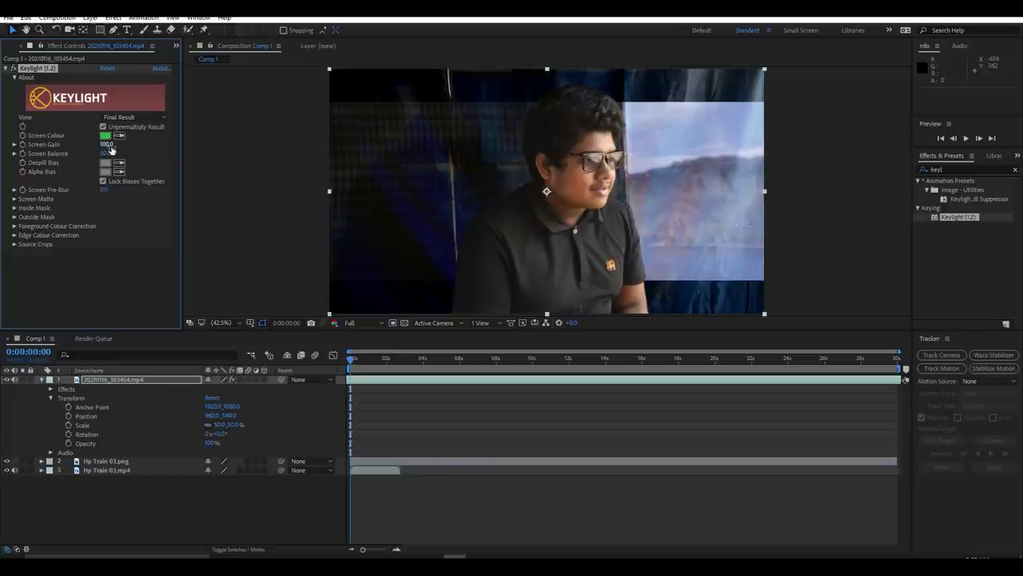
pyautogui.moveTo(112, 149); pyautogui.dragTo(57, 164)
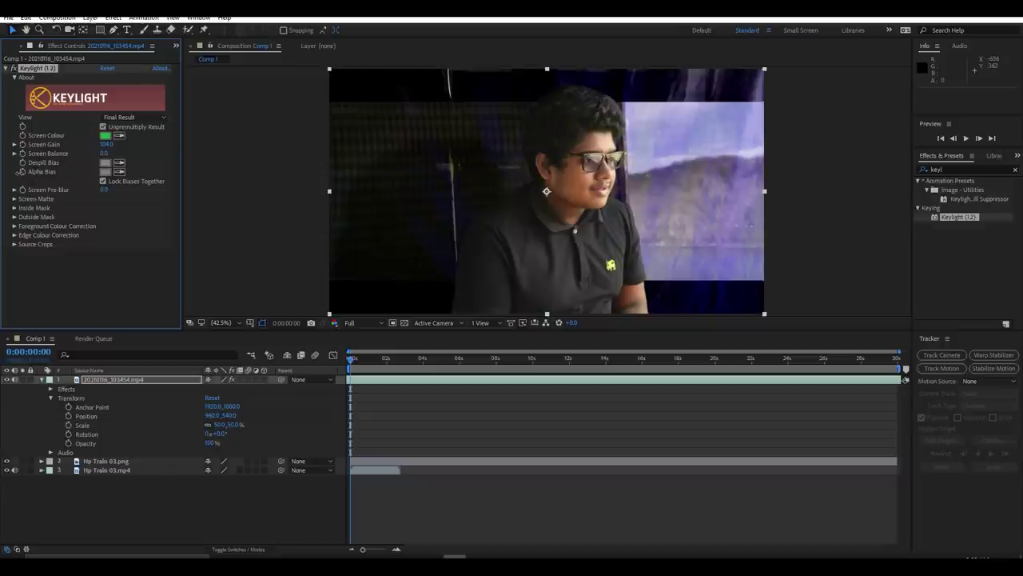
# View Keylight's Screen Matte and set Clip Black 26 and Clip White 72.
pyautogui.click(126, 120)
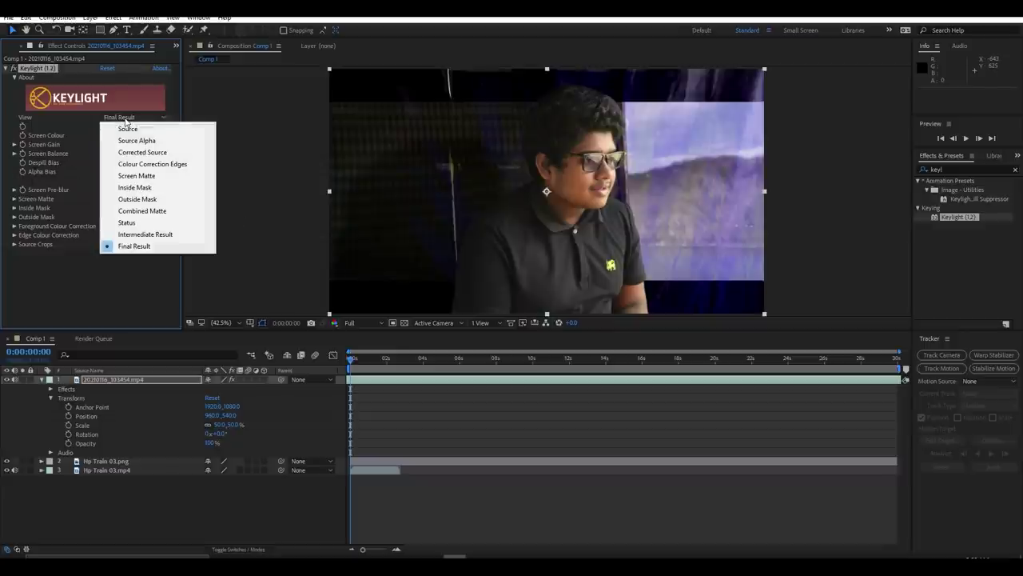
pyautogui.click(117, 176)
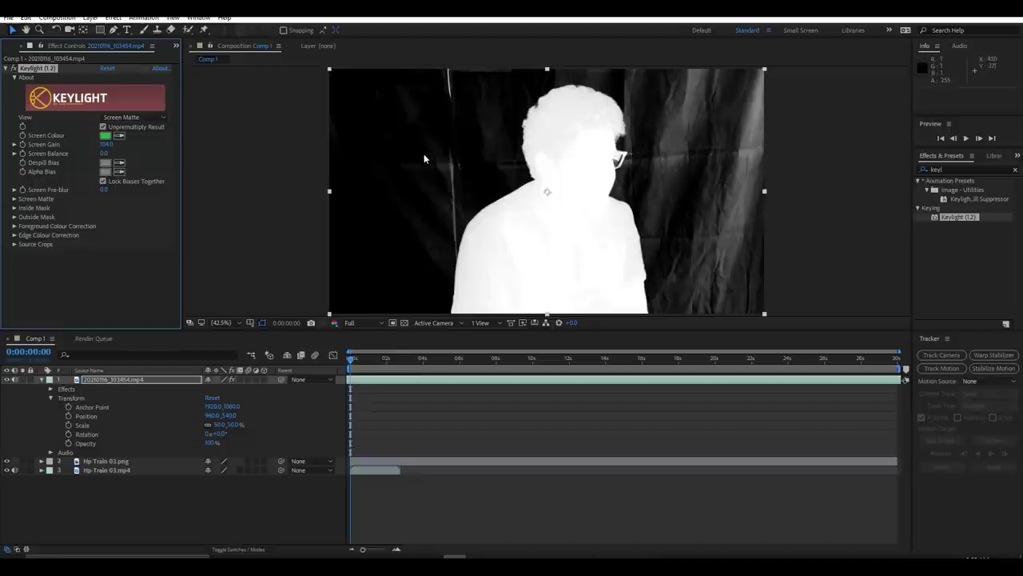
pyautogui.click(15, 199)
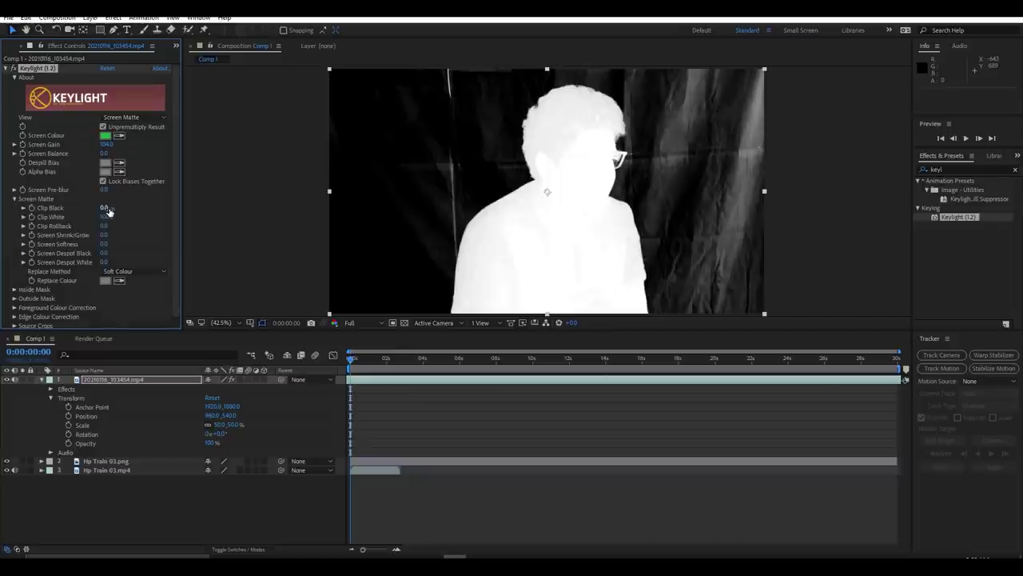
pyautogui.moveTo(104, 208); pyautogui.dragTo(121, 207)
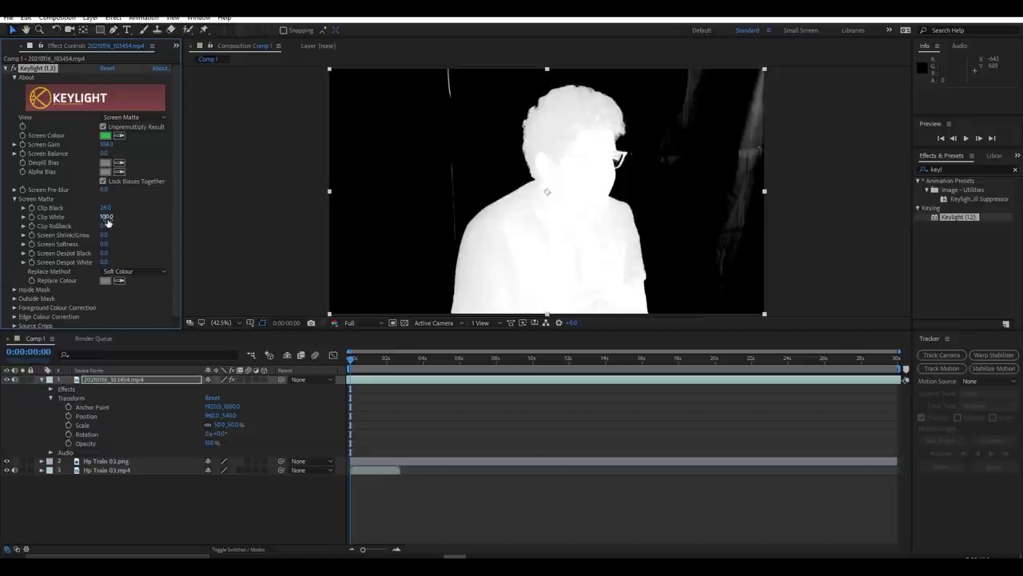
pyautogui.moveTo(107, 217); pyautogui.dragTo(89, 225)
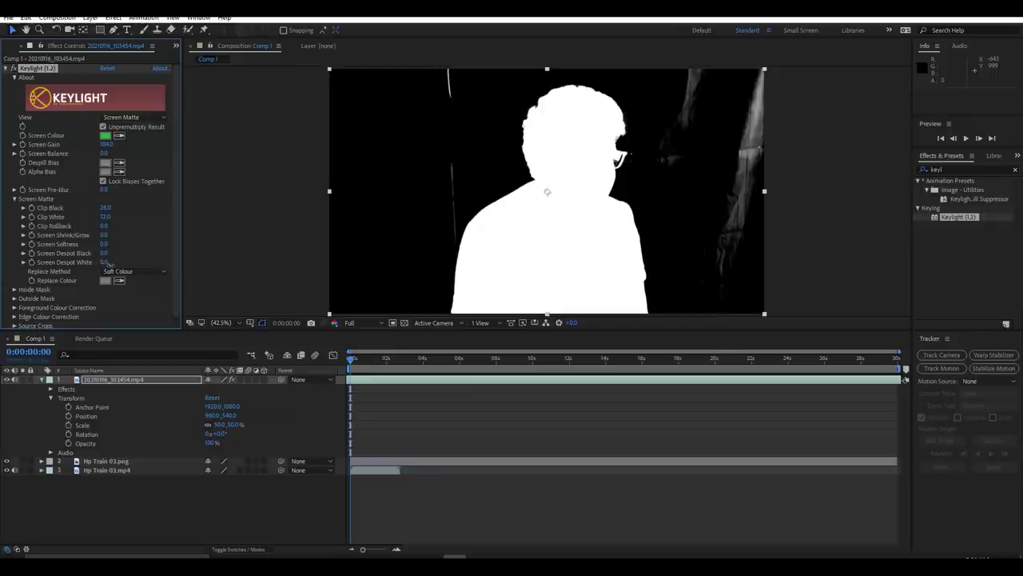
# Set Screen Despot White to 6 and switch the view back to Final Result.
pyautogui.moveTo(132, 271); pyautogui.dragTo(152, 271)
pyautogui.moveTo(154, 271)
pyautogui.mouseDown()
pyautogui.moveTo(180, 272)
pyautogui.moveTo(162, 273)
pyautogui.mouseUp()
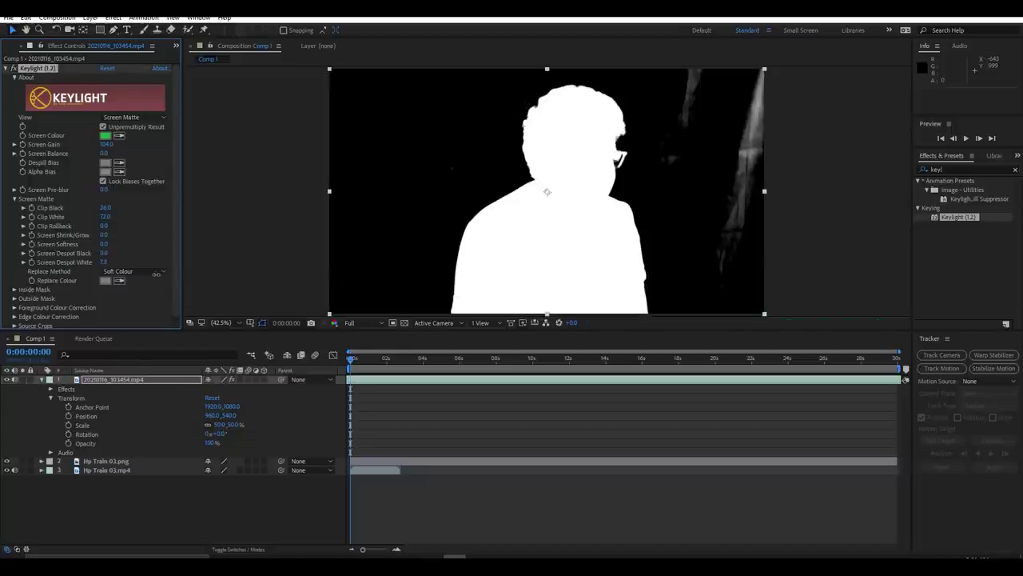
pyautogui.moveTo(153, 275); pyautogui.dragTo(147, 274)
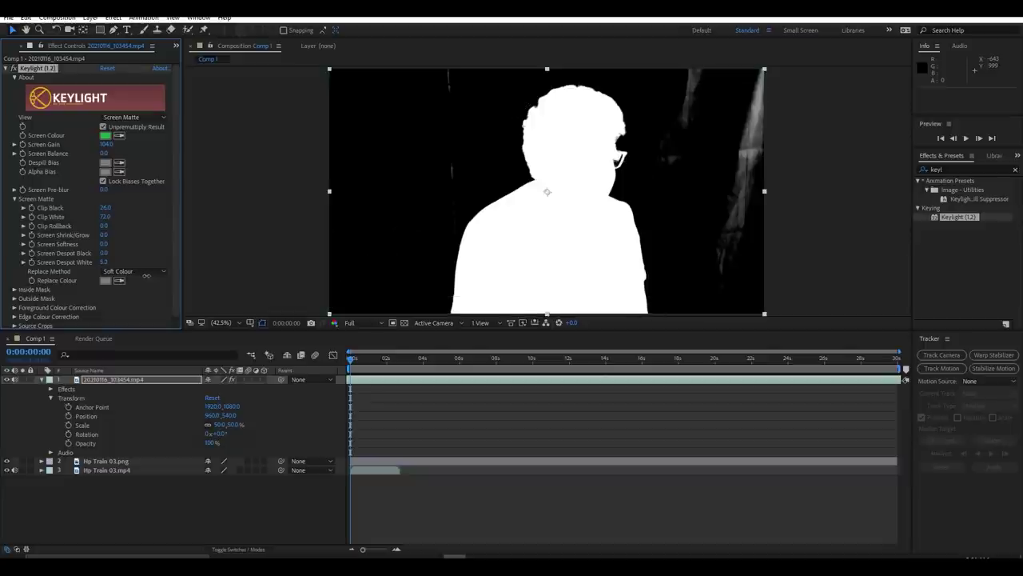
pyautogui.moveTo(149, 276); pyautogui.dragTo(146, 276)
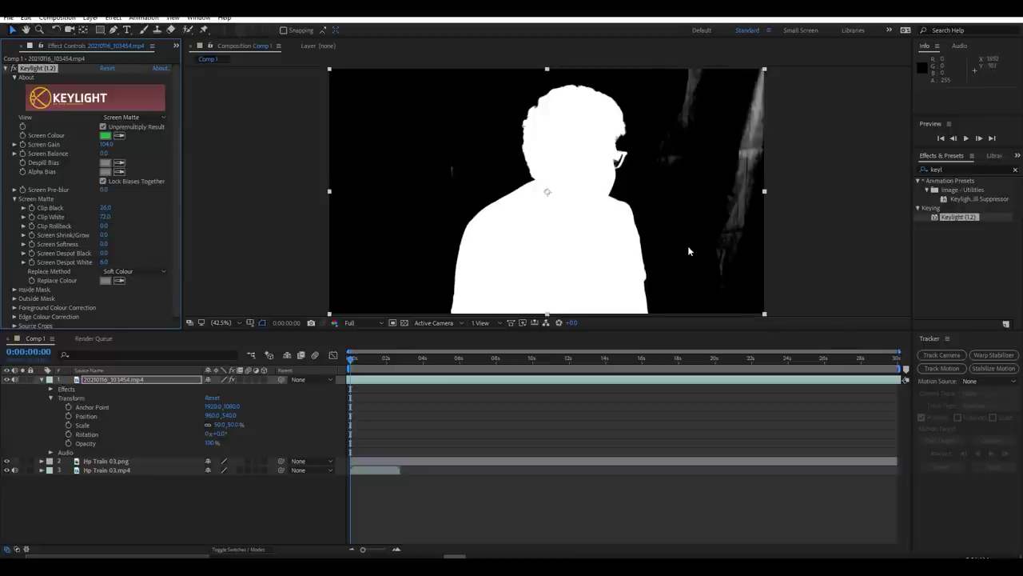
pyautogui.click(148, 119)
pyautogui.click(172, 245)
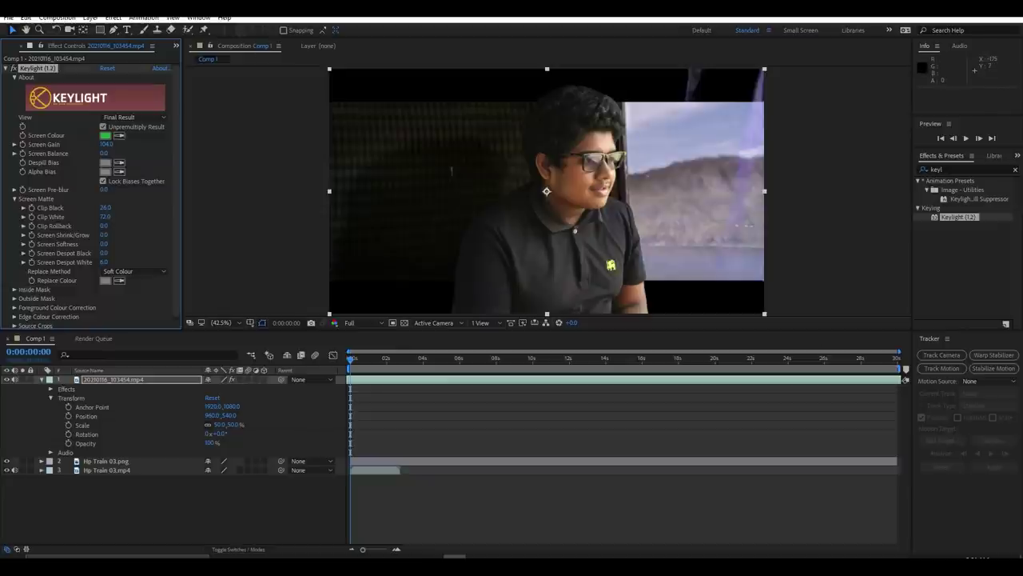
# With the Pen tool, start the actor mask at the top and run it down the right side.
pyautogui.click(113, 30)
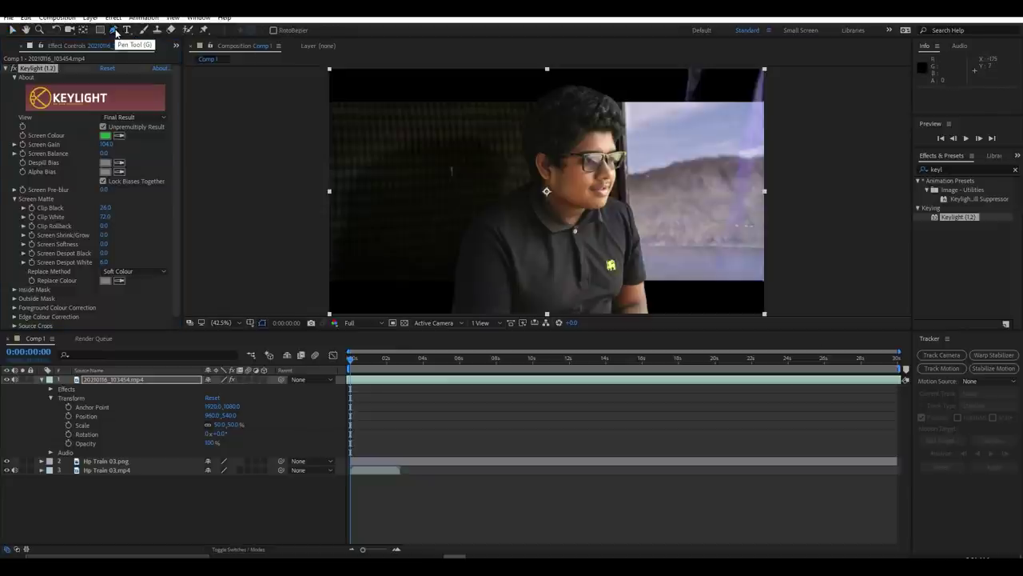
pyautogui.click(633, 72)
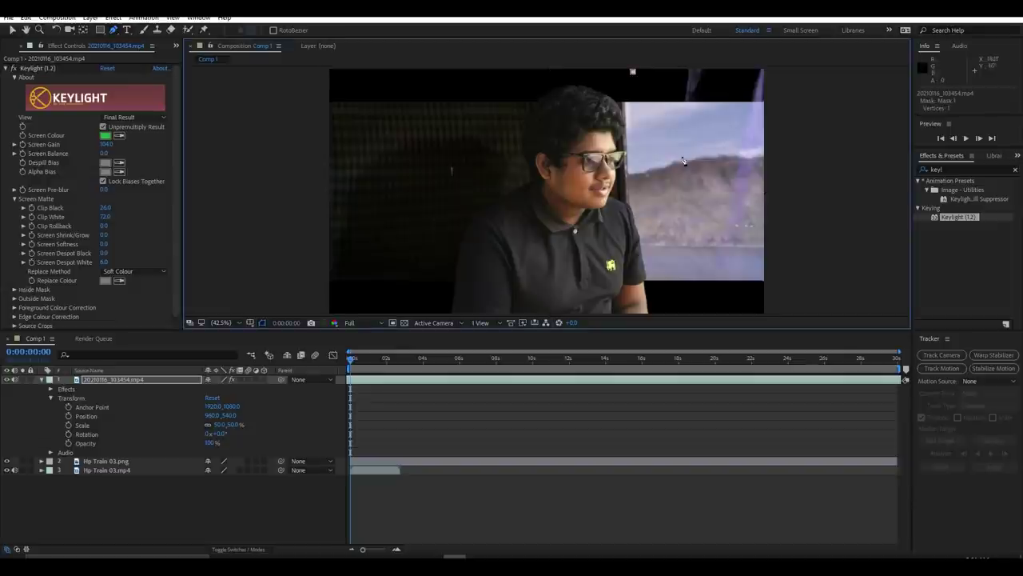
pyautogui.click(701, 260)
pyautogui.click(694, 298)
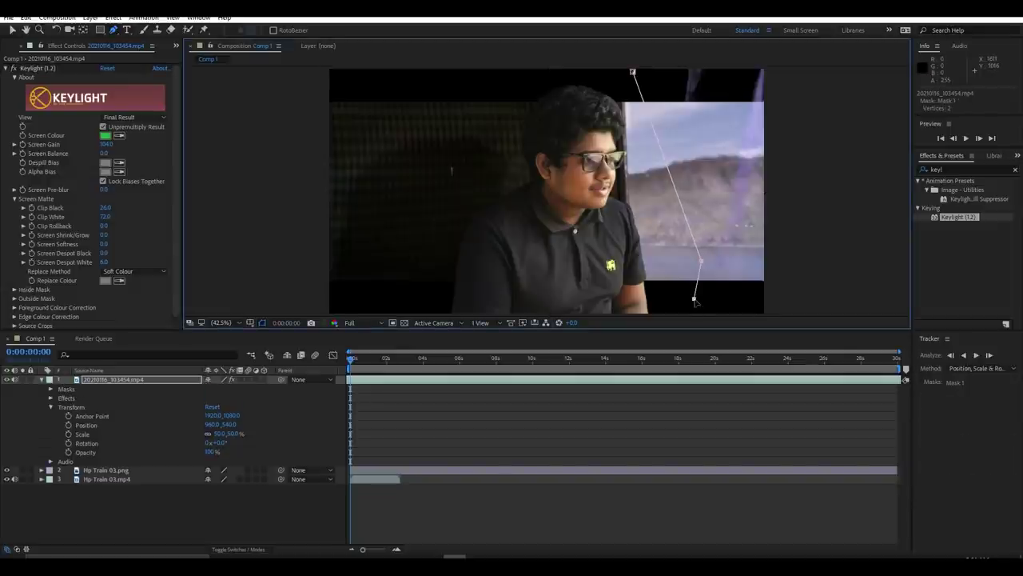
pyautogui.click(392, 312)
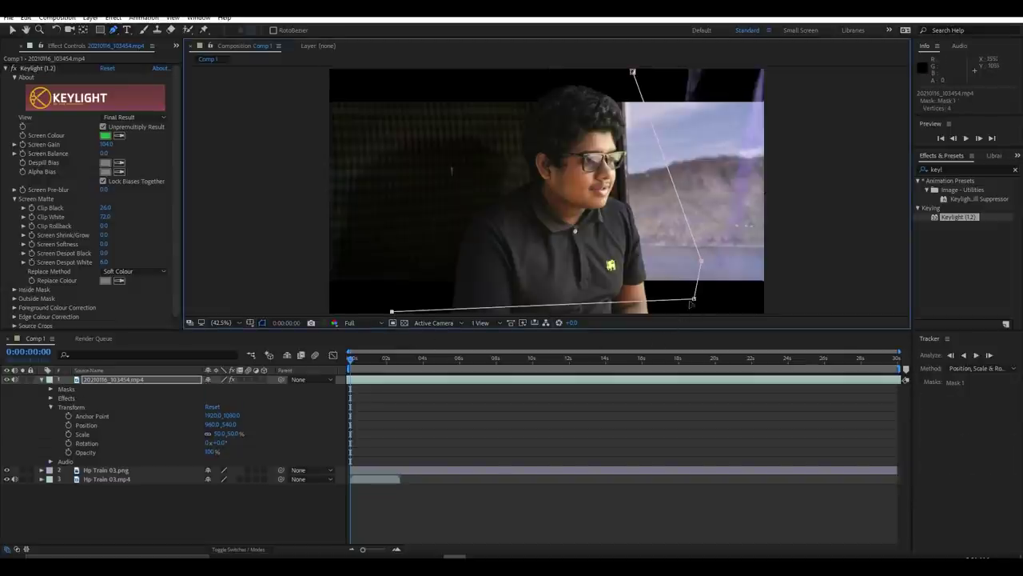
pyautogui.moveTo(694, 298); pyautogui.dragTo(697, 326)
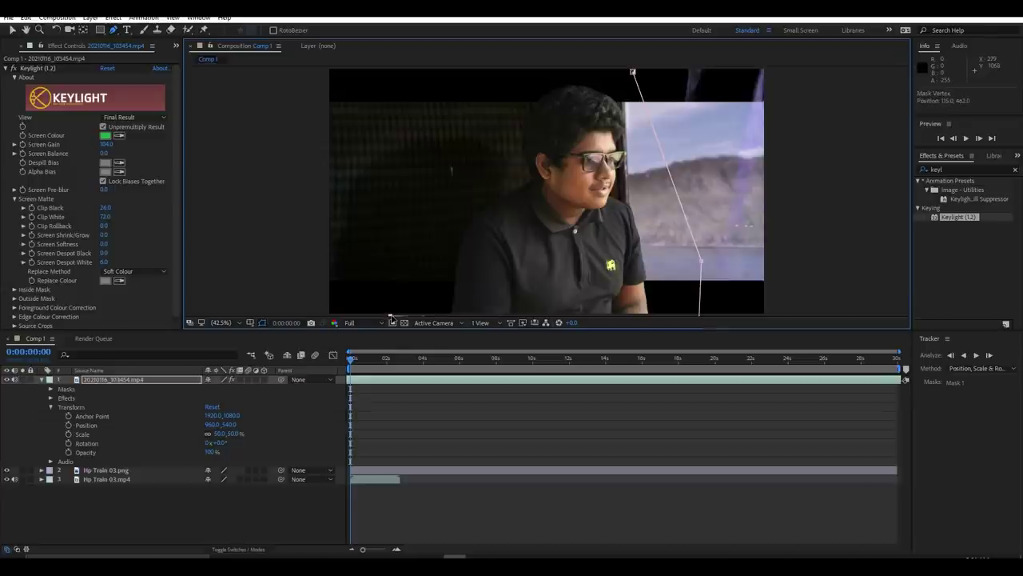
# Continue the mask up the actor's left side and along the top, closing the 11-point shape.
pyautogui.click(424, 226)
pyautogui.click(456, 181)
pyautogui.click(458, 144)
pyautogui.click(447, 78)
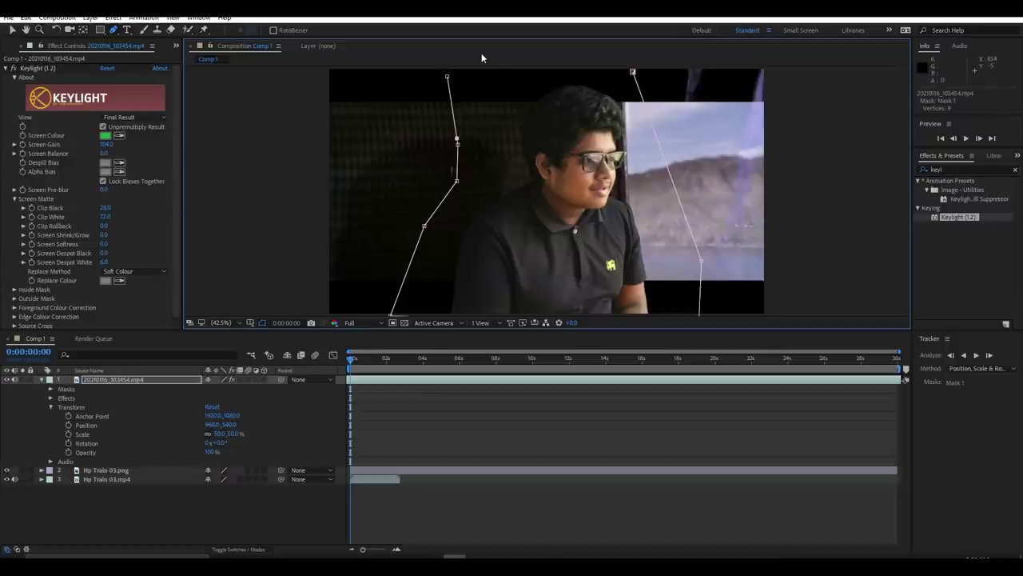
pyautogui.click(491, 71)
pyautogui.hotkey('ctrl', 'z')
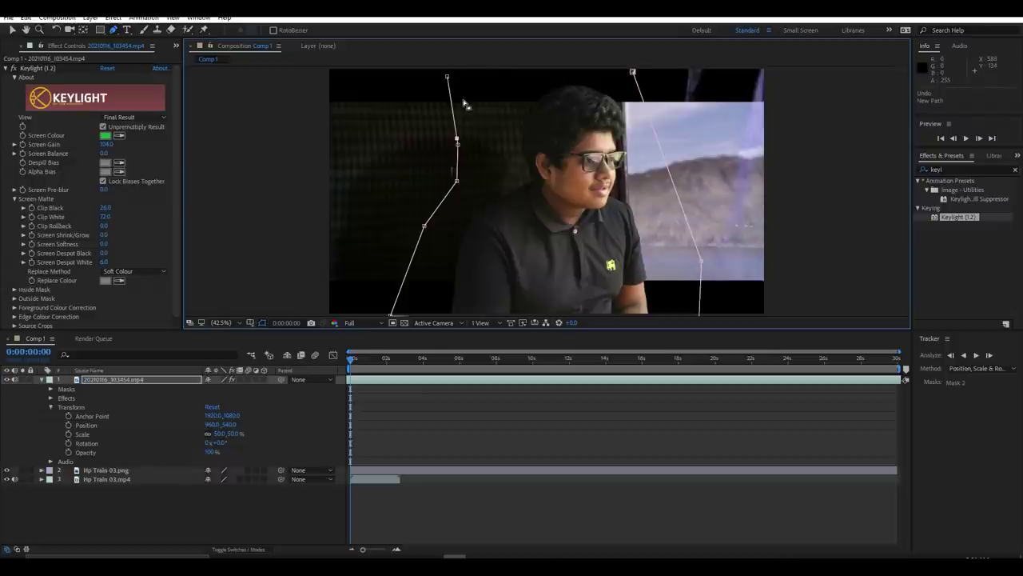
pyautogui.click(448, 78)
pyautogui.click(488, 76)
pyautogui.click(558, 74)
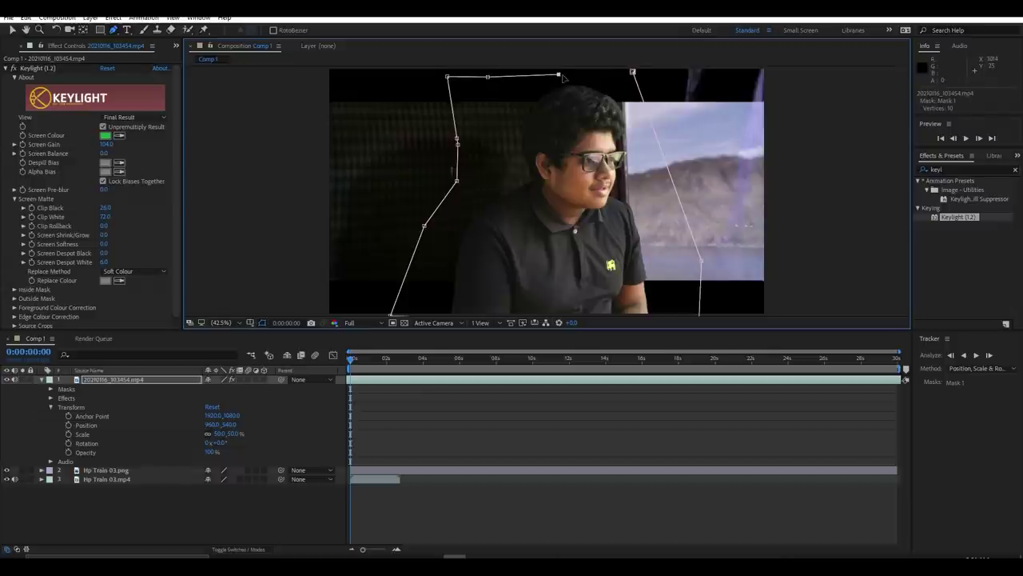
pyautogui.click(632, 72)
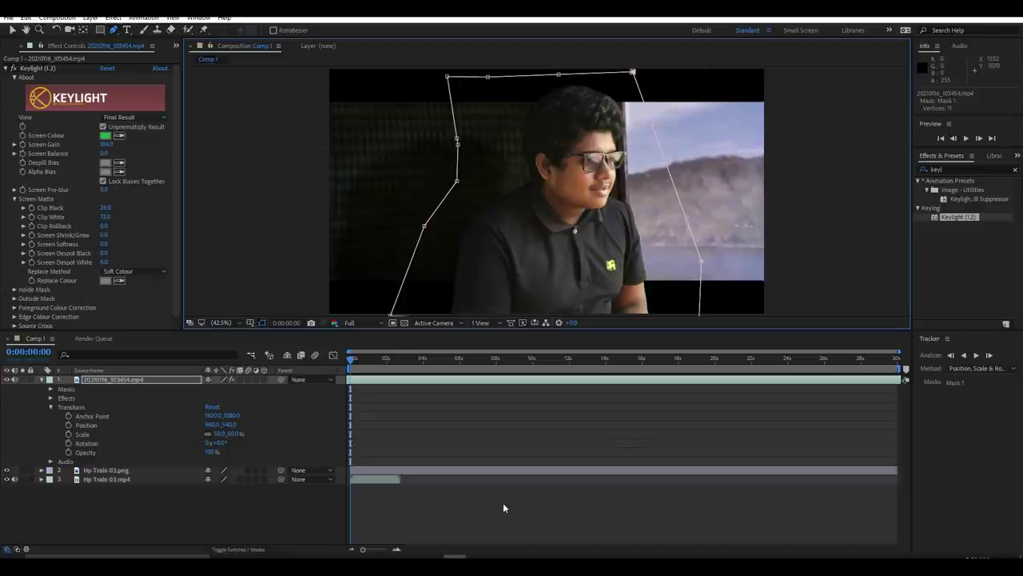
pyautogui.click(42, 381)
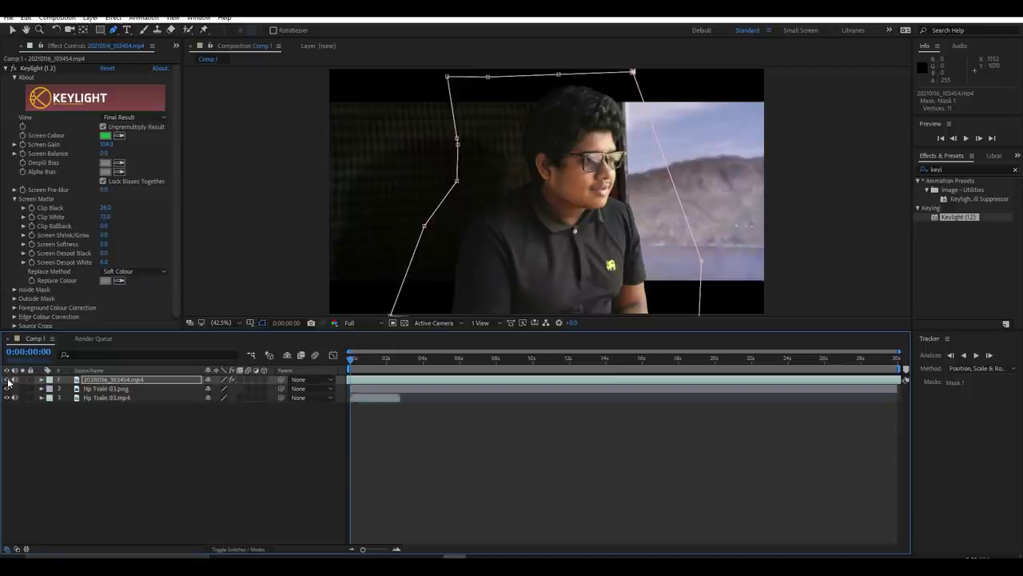
# Hide the keyed actor layer and select the Hp Train 03.png layer, checking what it covers.
pyautogui.click(8, 380)
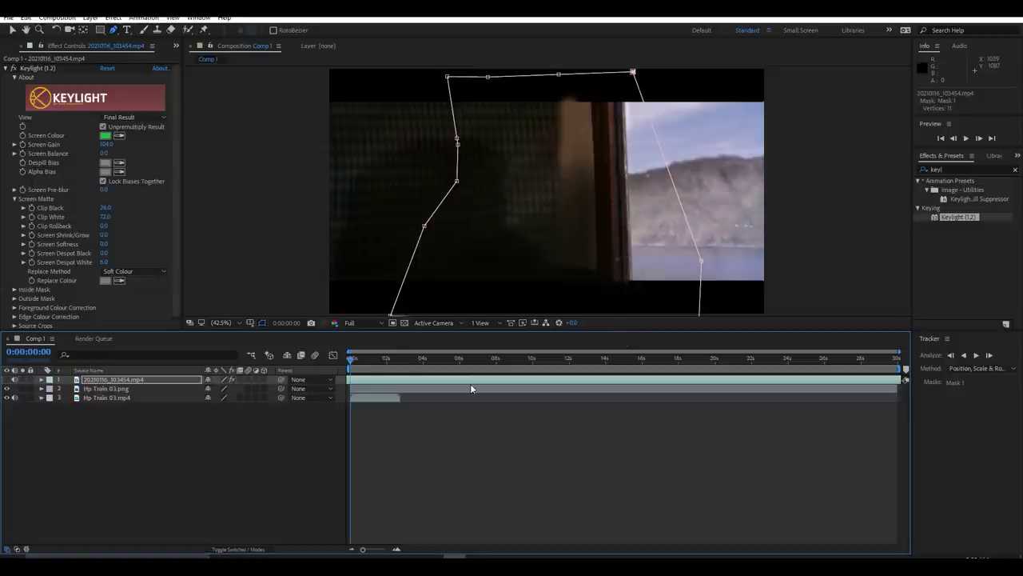
pyautogui.click(366, 397)
pyautogui.click(359, 391)
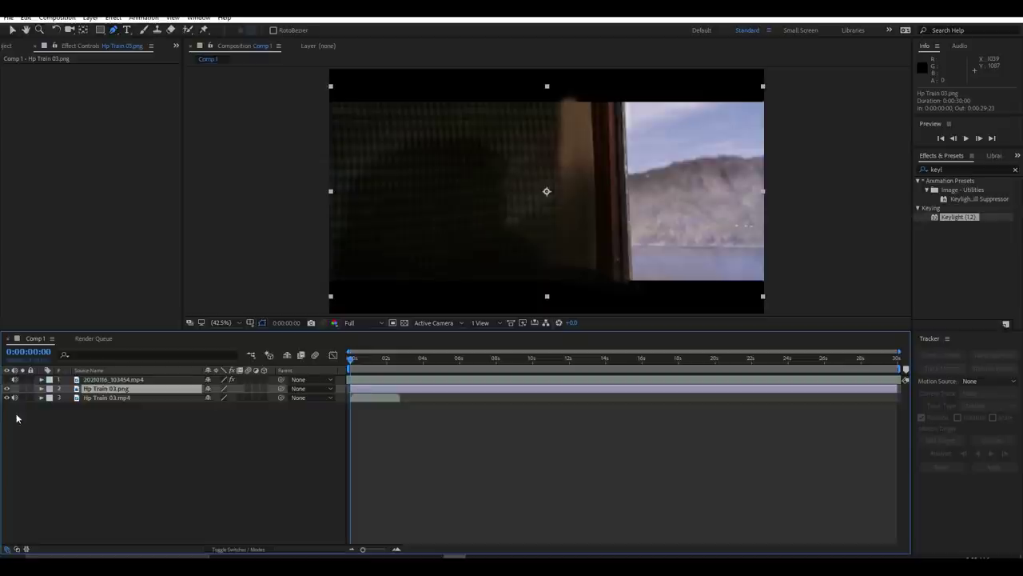
pyautogui.click(6, 389)
pyautogui.click(6, 388)
# Draw a closed 5-vertex mask around the train window on Hp Train 03.png.
pyautogui.click(616, 101)
pyautogui.click(623, 286)
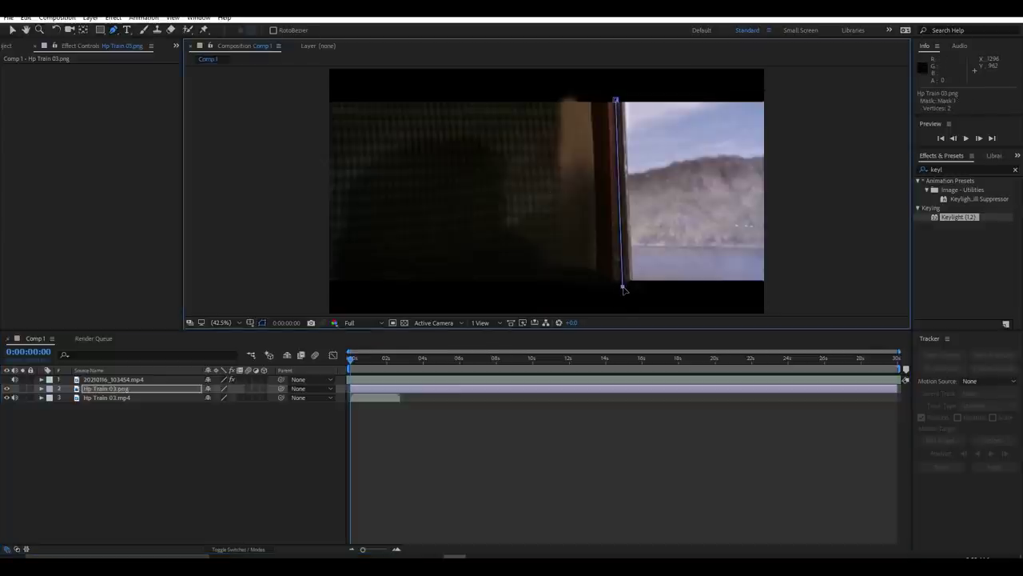
pyautogui.moveTo(623, 287); pyautogui.dragTo(625, 293)
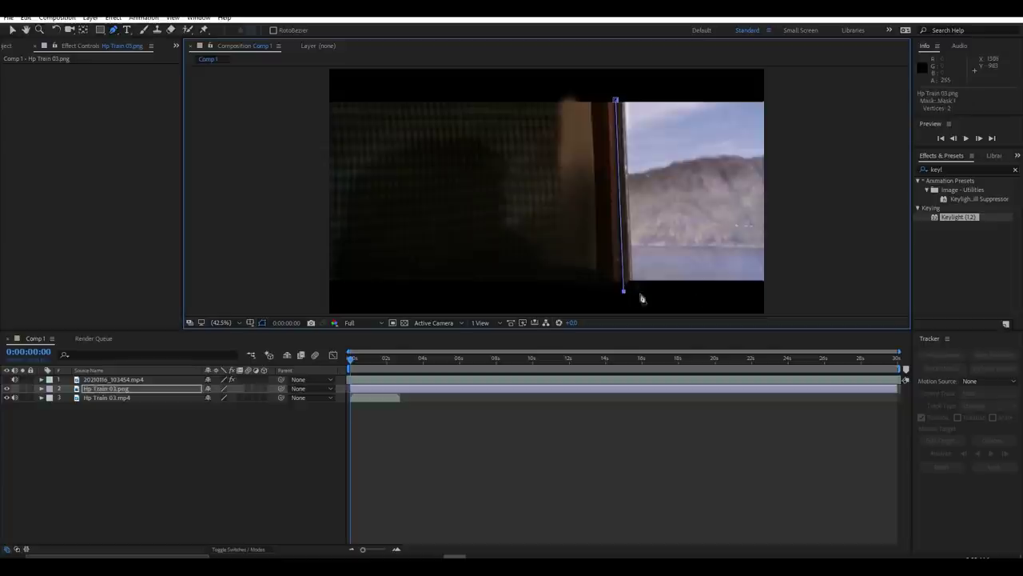
pyautogui.click(788, 295)
pyautogui.click(794, 92)
pyautogui.click(628, 91)
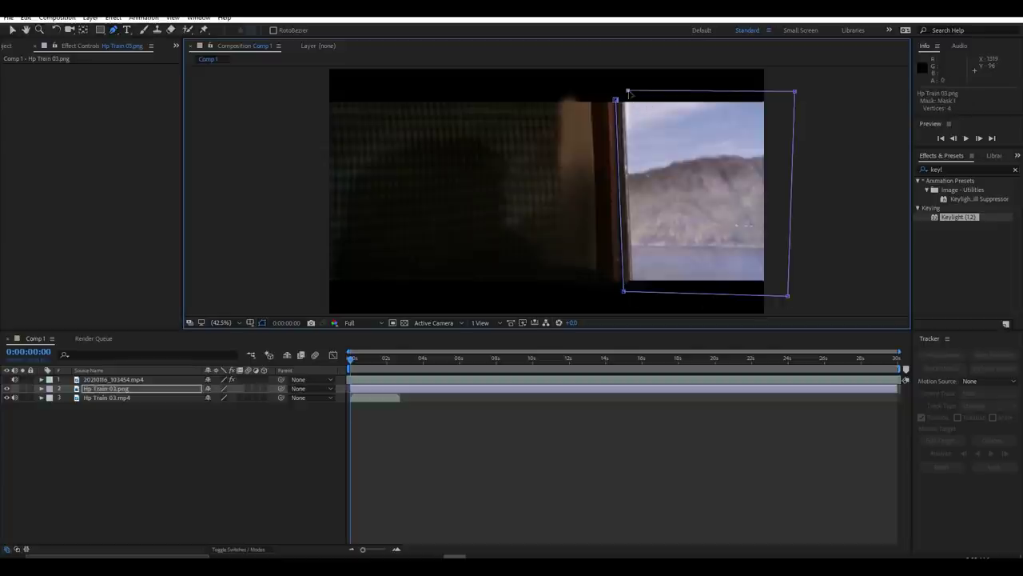
pyautogui.click(616, 100)
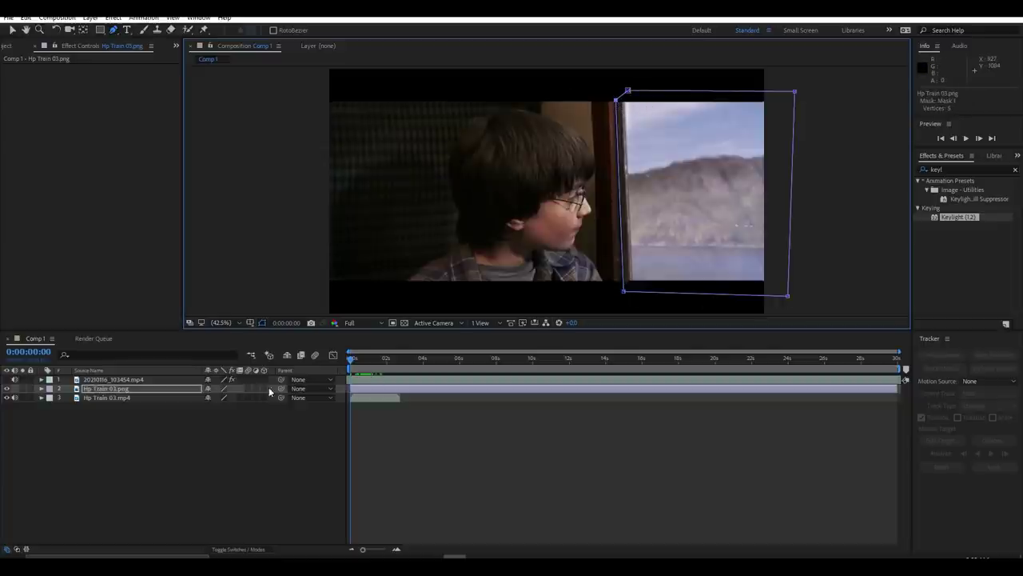
# Set Mask 1 to Subtract, preview later frames, and show the keyed actor layer again.
pyautogui.click(41, 388)
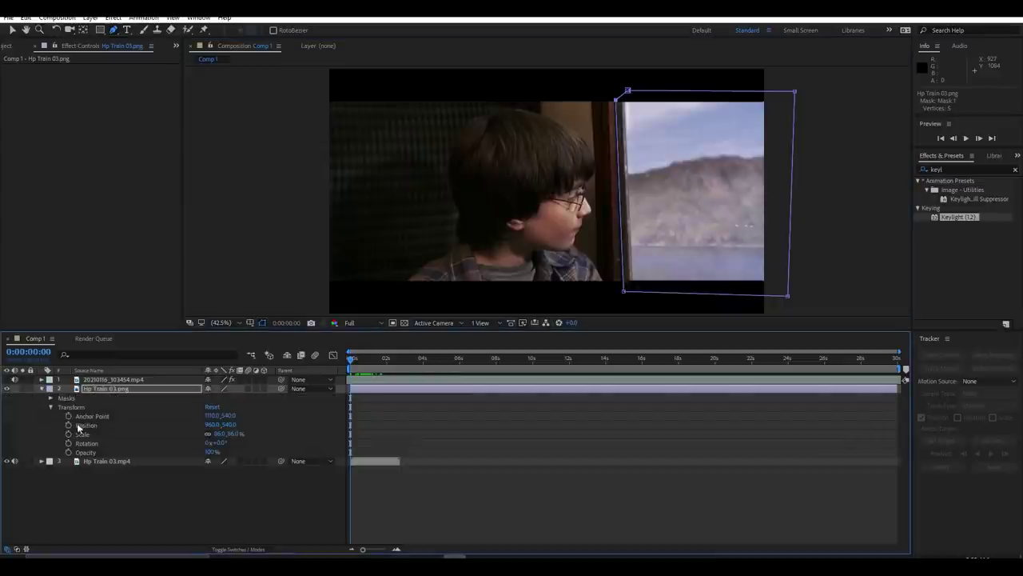
pyautogui.click(51, 398)
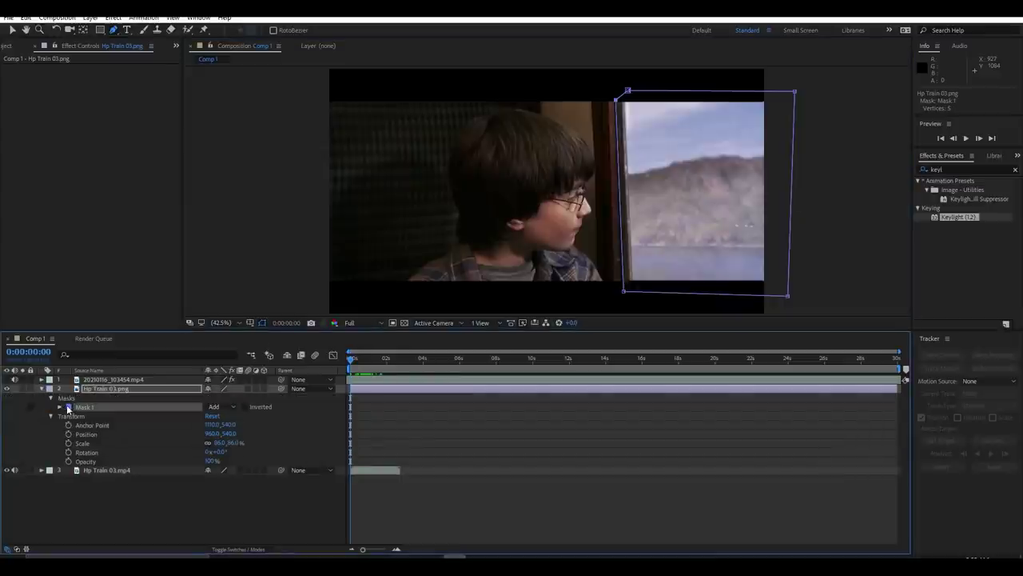
pyautogui.click(230, 404)
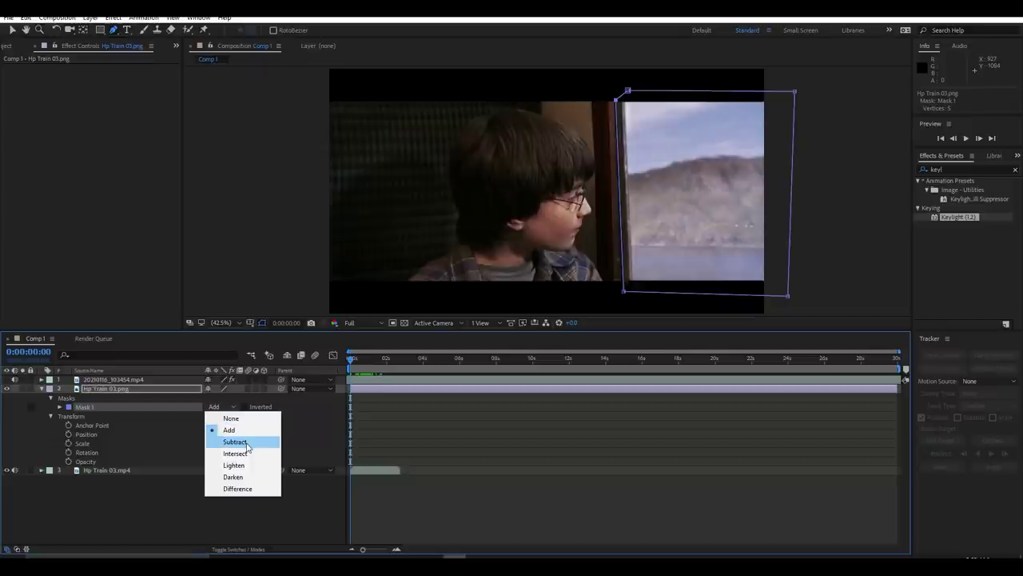
pyautogui.click(241, 442)
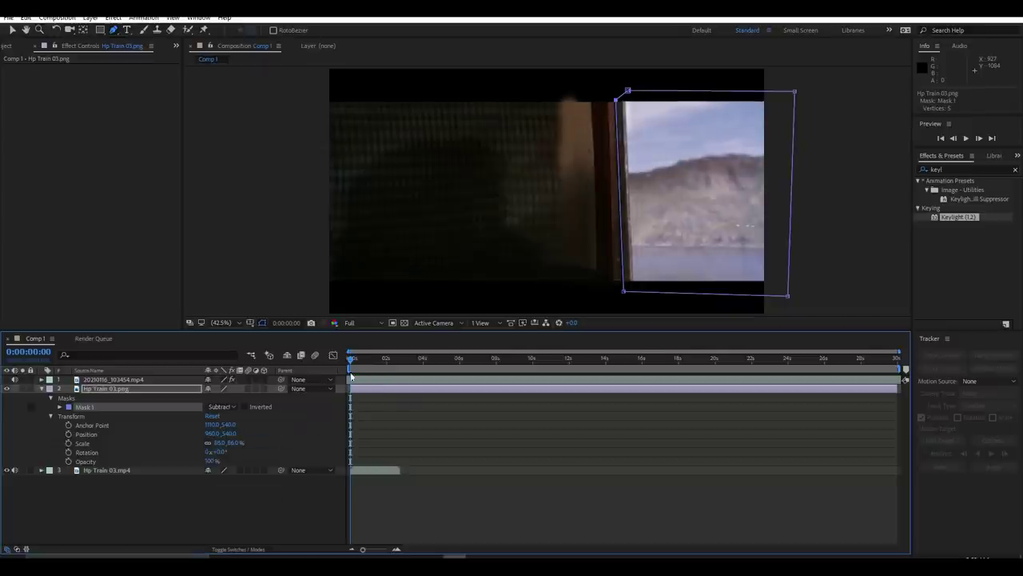
pyautogui.moveTo(352, 364)
pyautogui.mouseDown()
pyautogui.moveTo(402, 380)
pyautogui.moveTo(349, 383)
pyautogui.mouseUp()
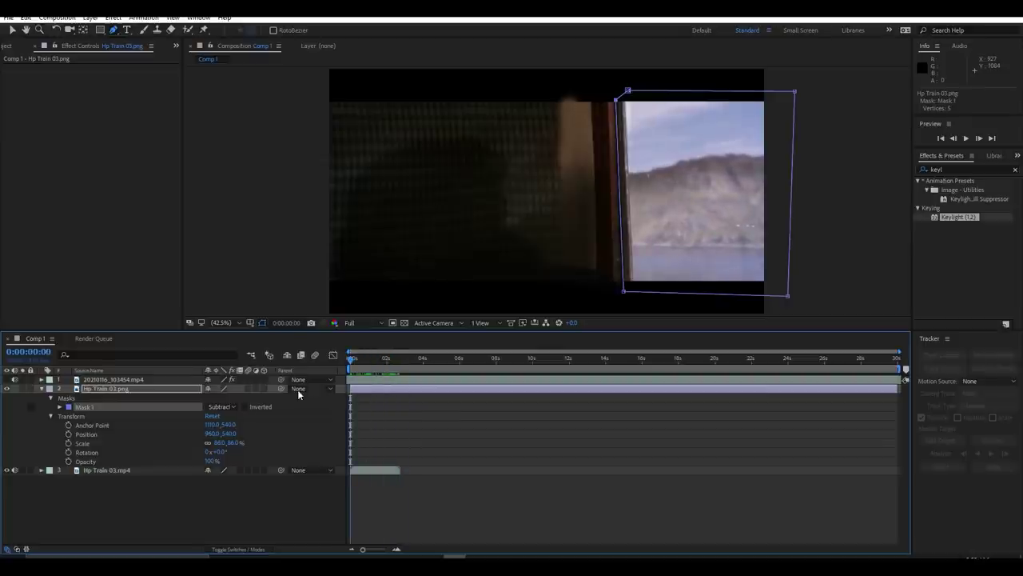
pyautogui.click(7, 379)
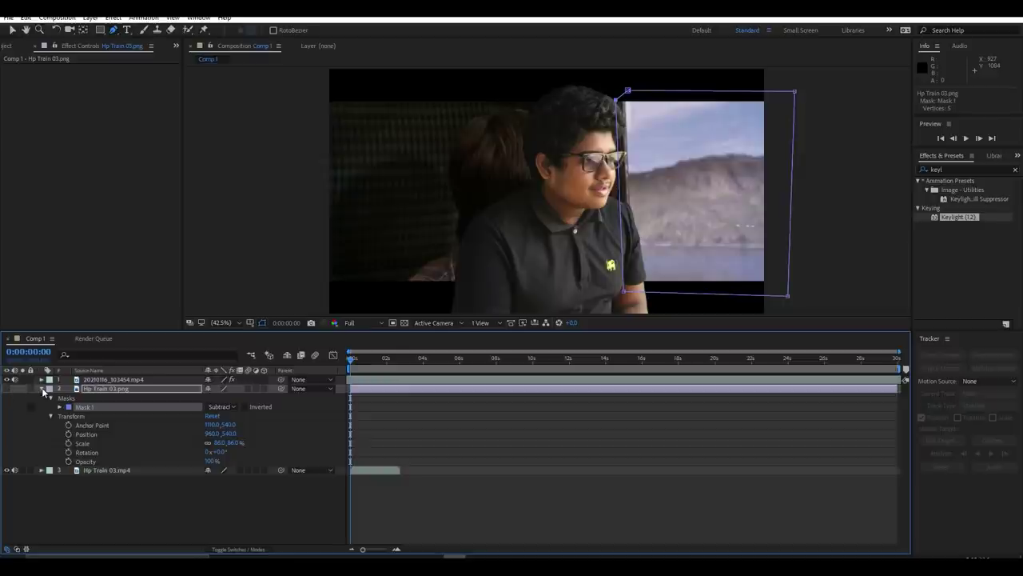
# Check the train plate with safe guides and the actor hidden and shown, undoing the last change.
pyautogui.click(42, 388)
pyautogui.click(95, 398)
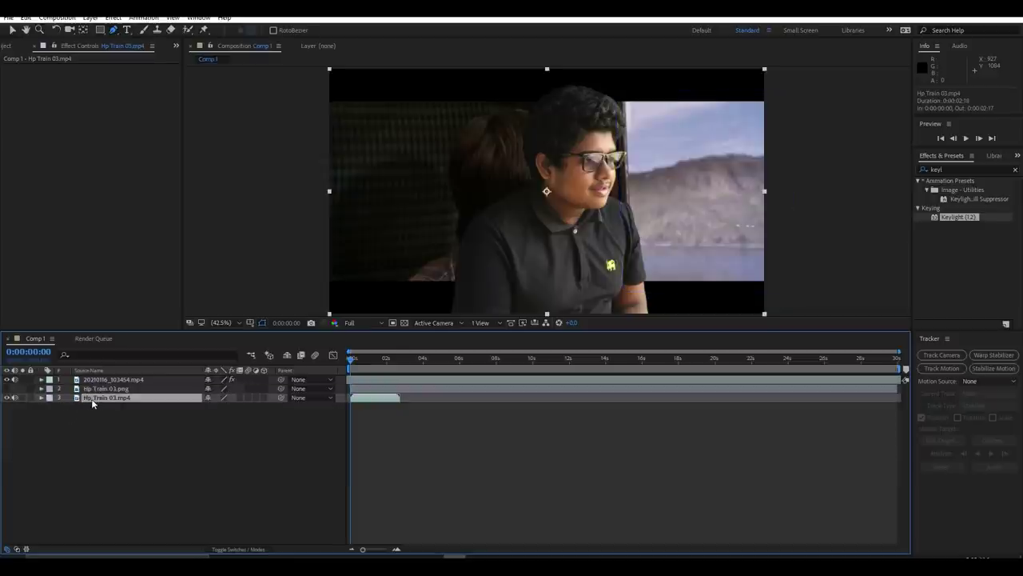
pyautogui.press("'")
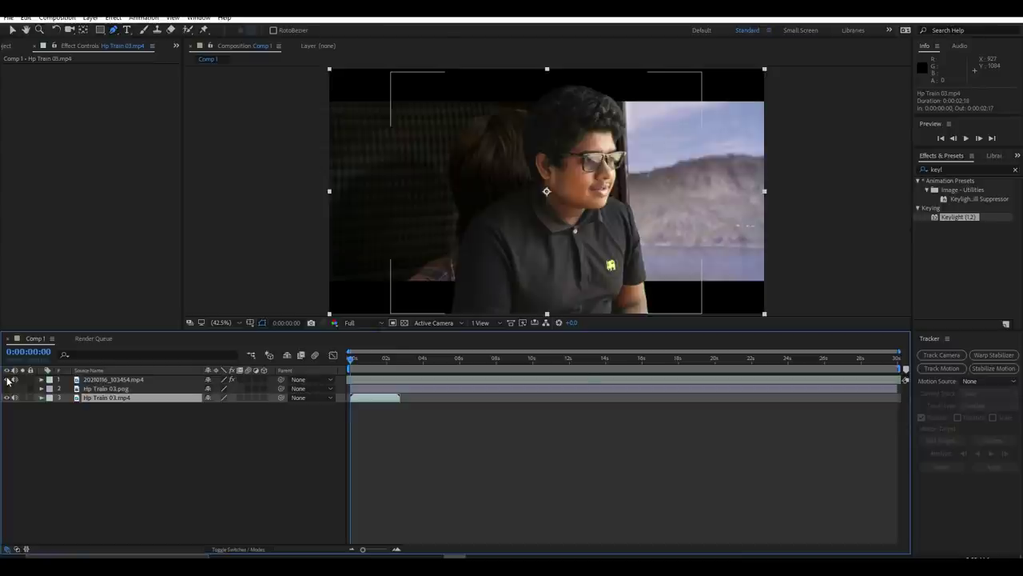
pyautogui.click(7, 380)
pyautogui.click(8, 380)
pyautogui.press("'")
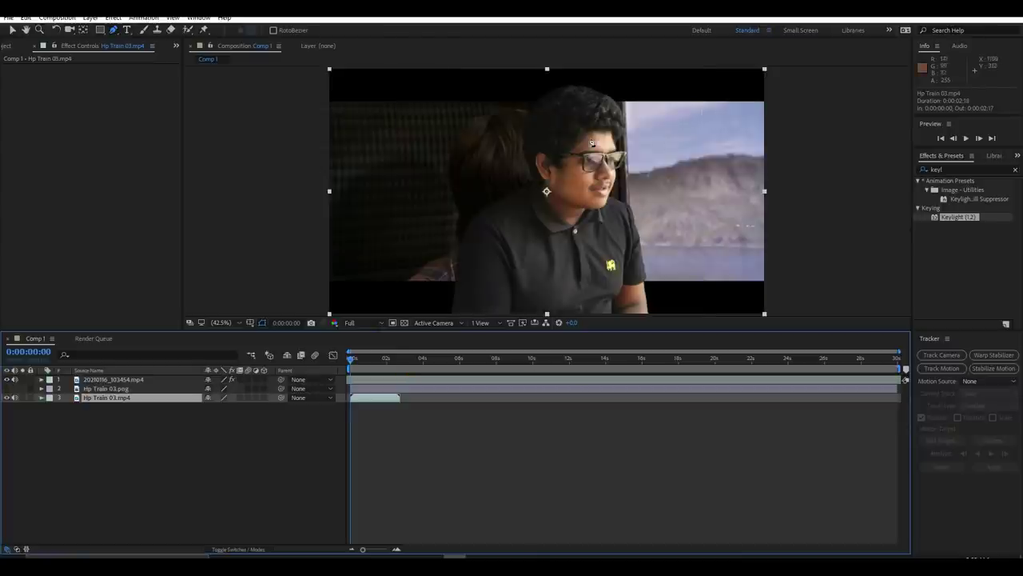
pyautogui.press('v')
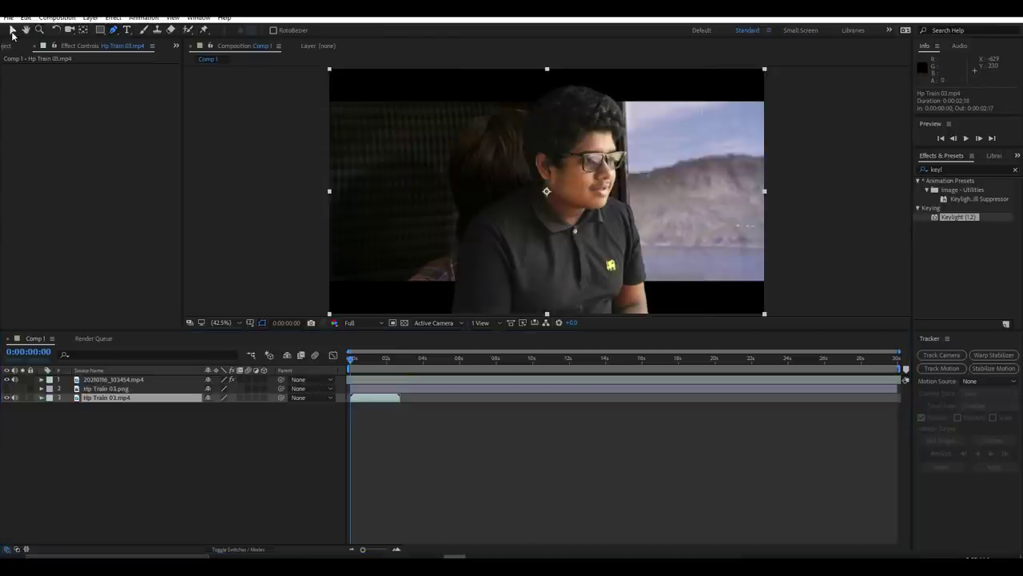
pyautogui.hotkey('ctrl', 'z')
pyautogui.hotkey('ctrl', 'z')
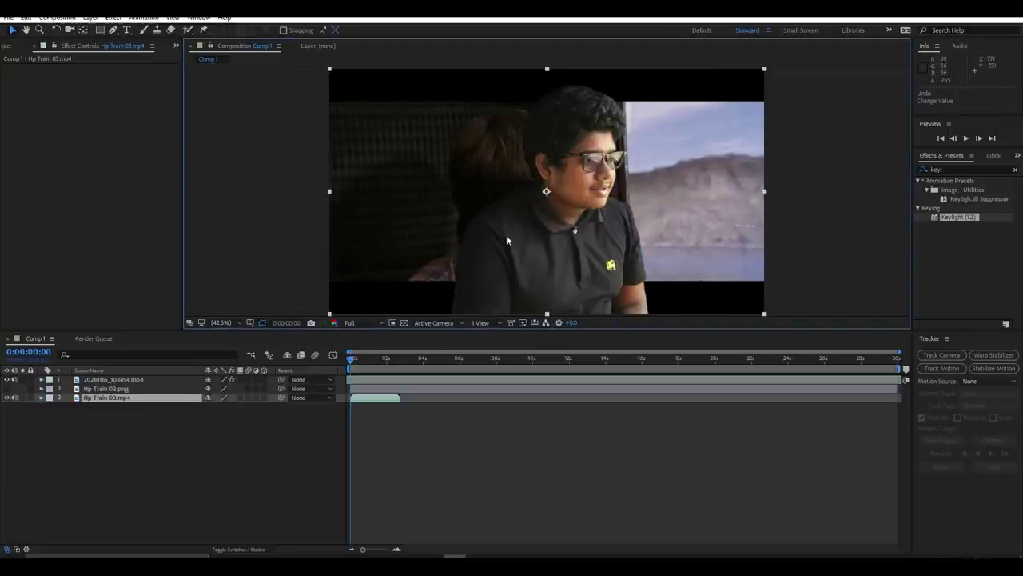
pyautogui.press("'")
# Move the keyed actor left and scale it to 60% at position 752.9, 707.1.
pyautogui.click(109, 381)
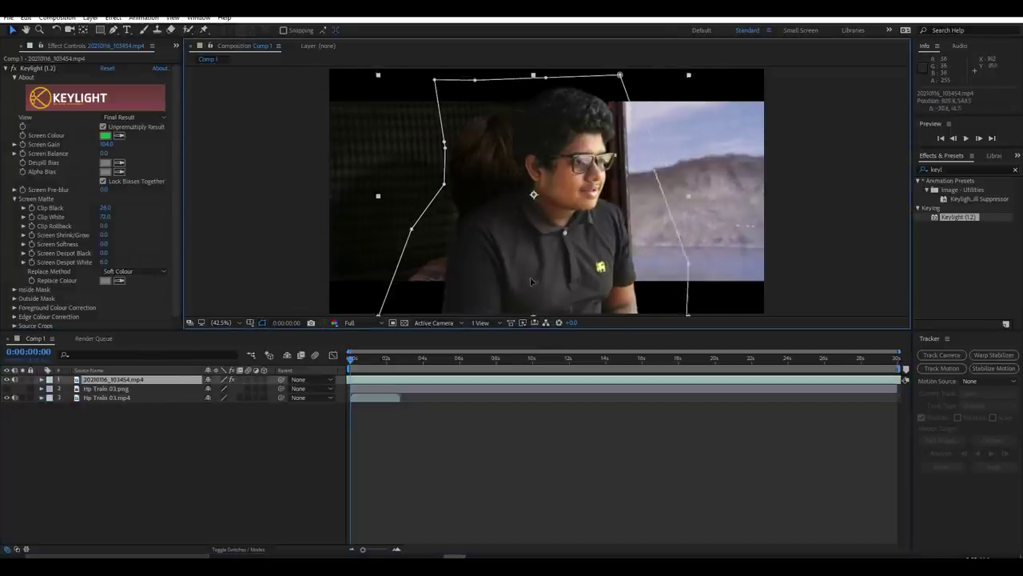
pyautogui.moveTo(552, 279)
pyautogui.mouseDown()
pyautogui.moveTo(514, 294)
pyautogui.moveTo(515, 316)
pyautogui.mouseUp()
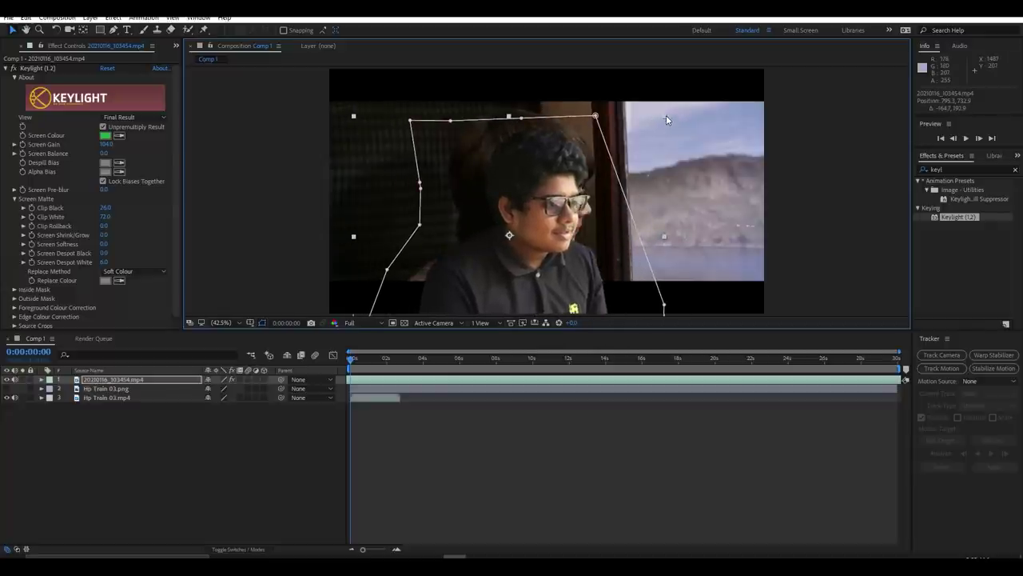
pyautogui.click(41, 379)
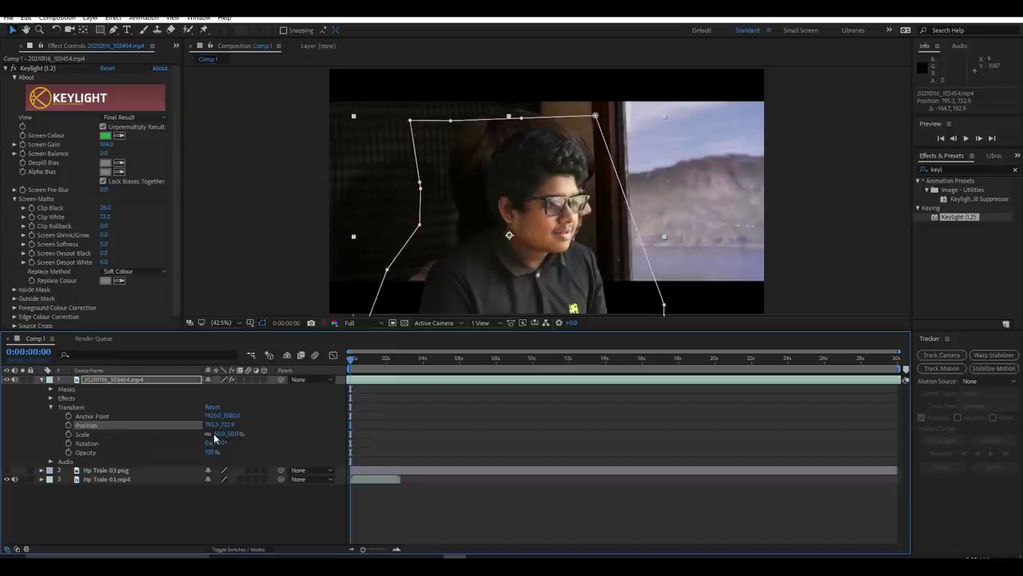
pyautogui.moveTo(214, 438); pyautogui.dragTo(228, 434)
pyautogui.moveTo(496, 277); pyautogui.dragTo(490, 275)
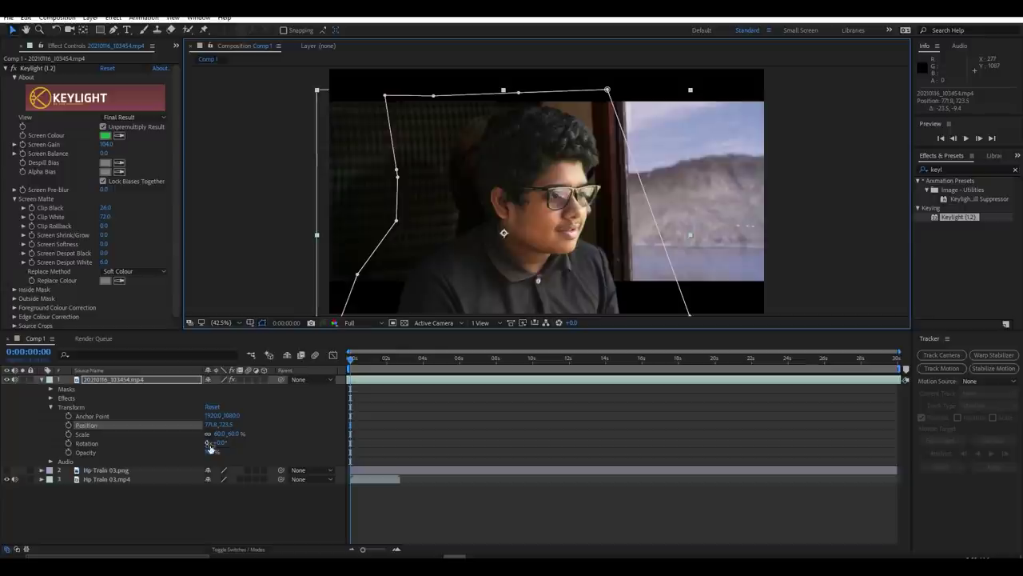
# Lower the actor's opacity to compare placement, then restore it to 100% and view the clean composite.
pyautogui.moveTo(212, 453); pyautogui.dragTo(189, 457)
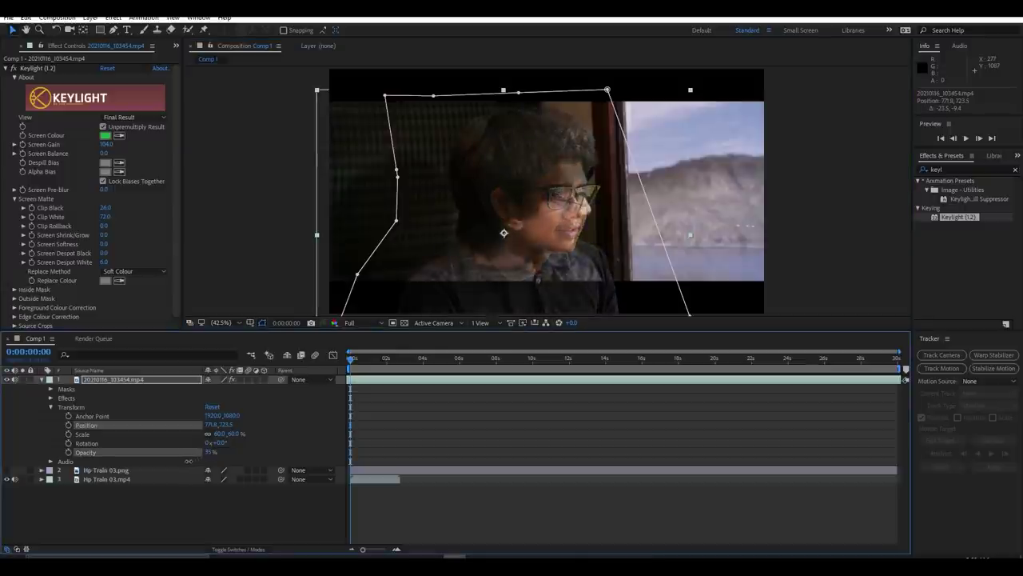
pyautogui.moveTo(522, 282); pyautogui.dragTo(509, 286)
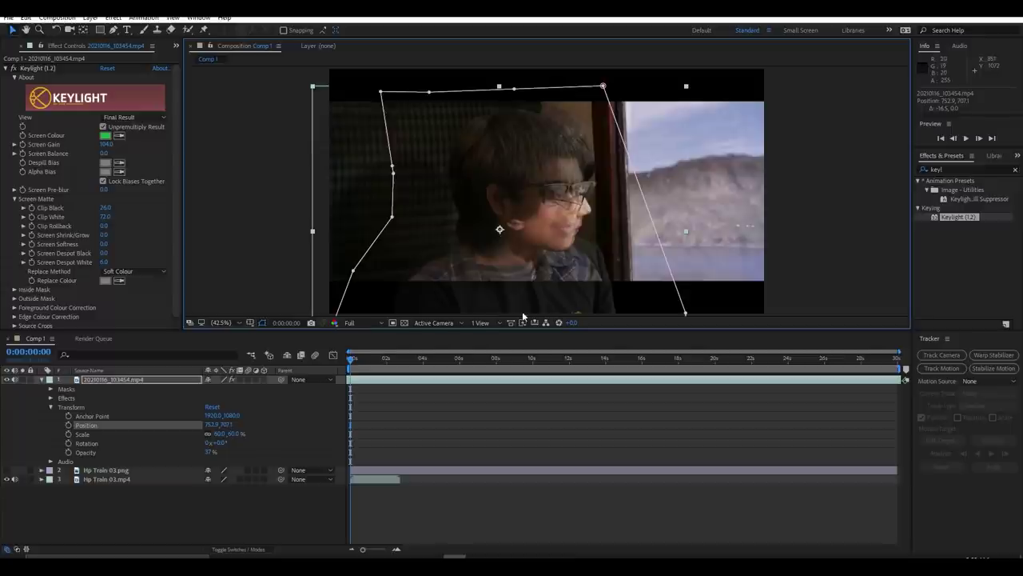
pyautogui.moveTo(206, 452); pyautogui.dragTo(281, 461)
pyautogui.click(6, 470)
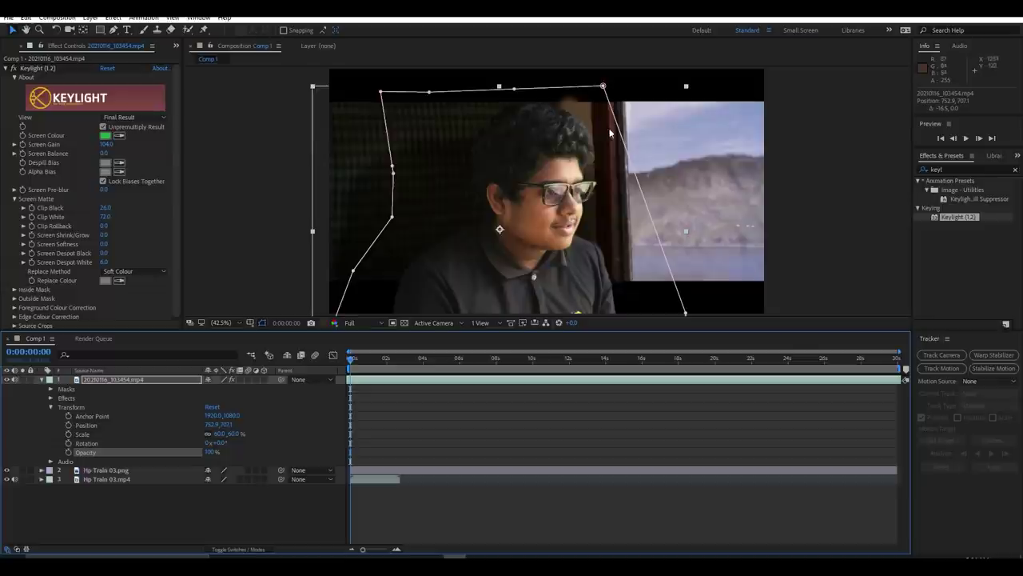
pyautogui.click(157, 505)
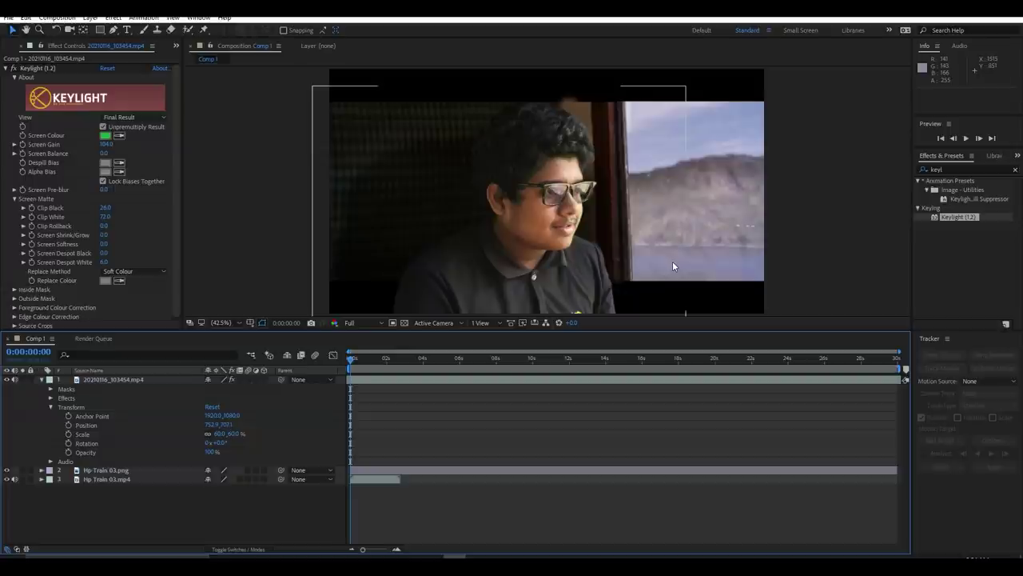
# Search 'adv' and apply Advanced Spill Suppressor to the keyed actor layer.
pyautogui.click(7, 69)
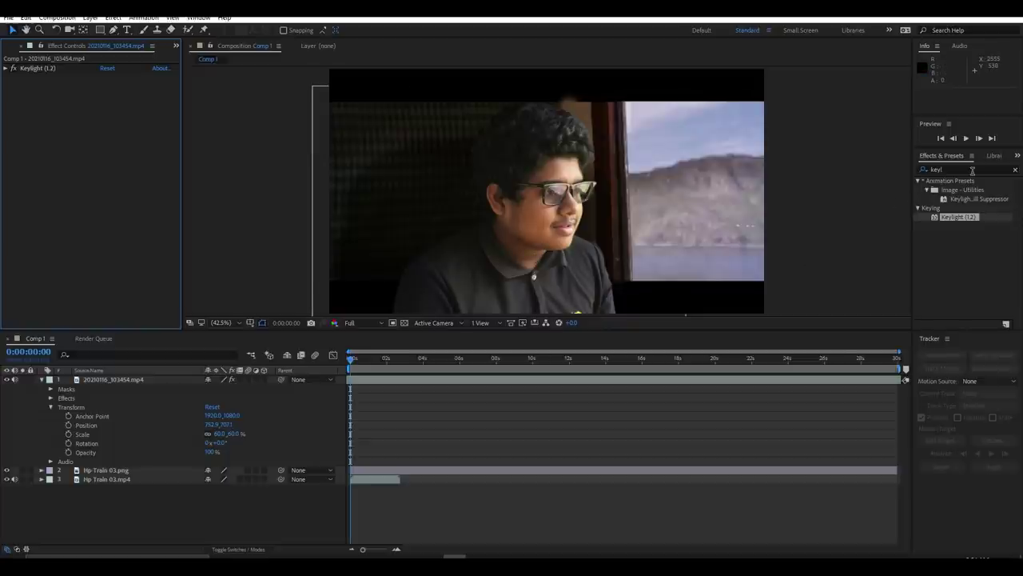
pyautogui.hotkey('ctrl', '5')
pyautogui.write('a')
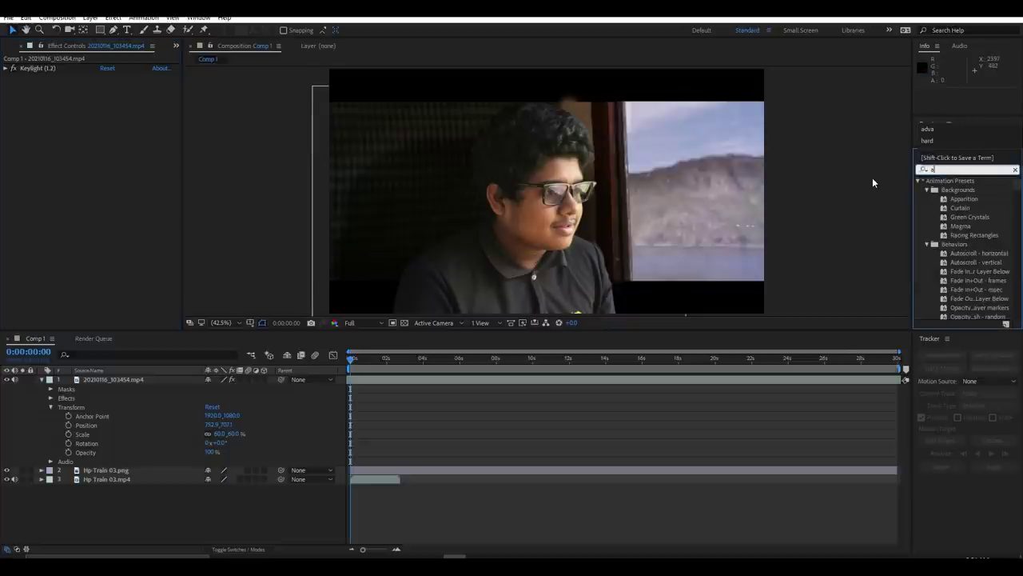
pyautogui.write('v')
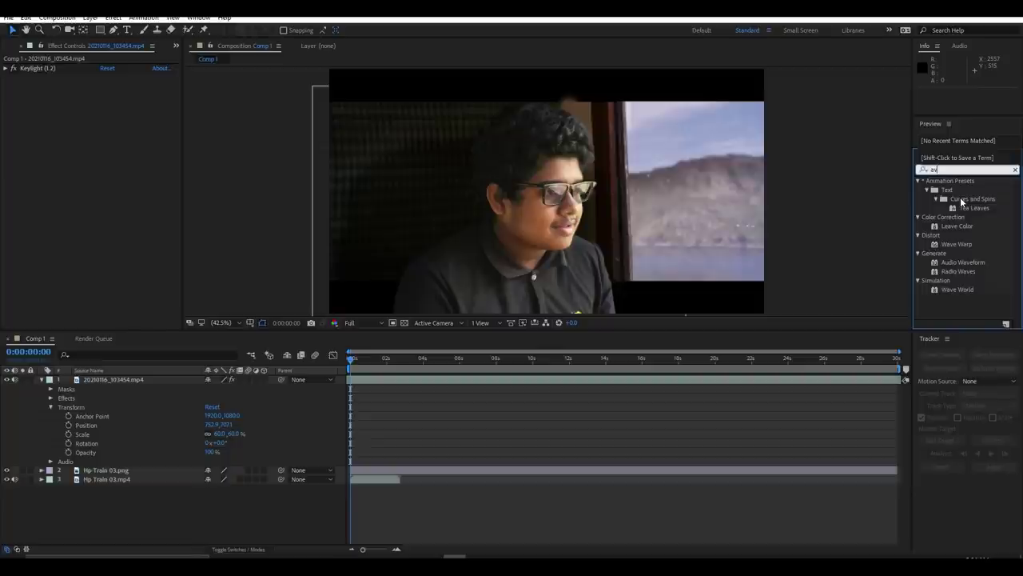
pyautogui.press('BackSpace')
pyautogui.write('dv')
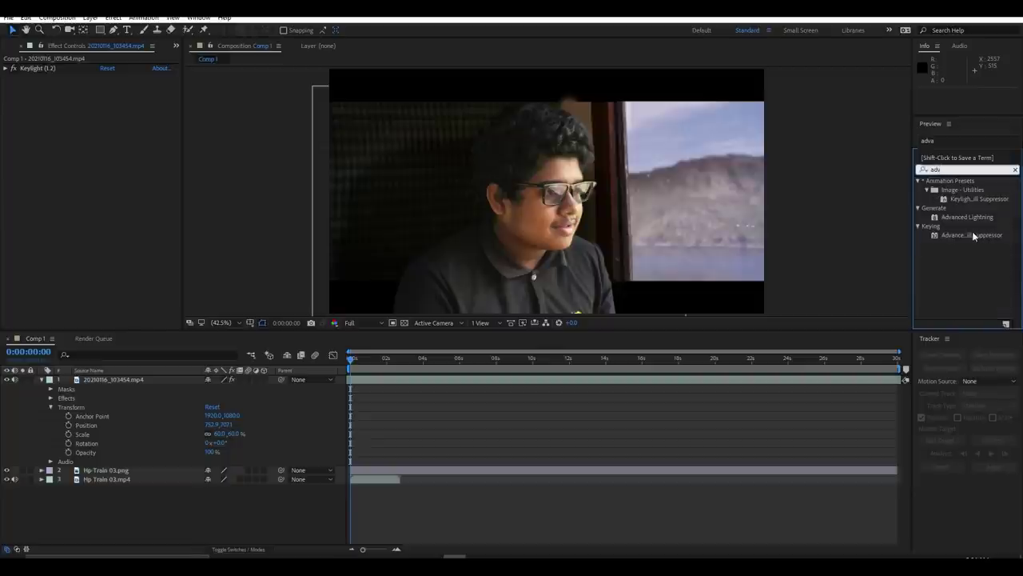
pyautogui.moveTo(988, 240); pyautogui.dragTo(515, 382)
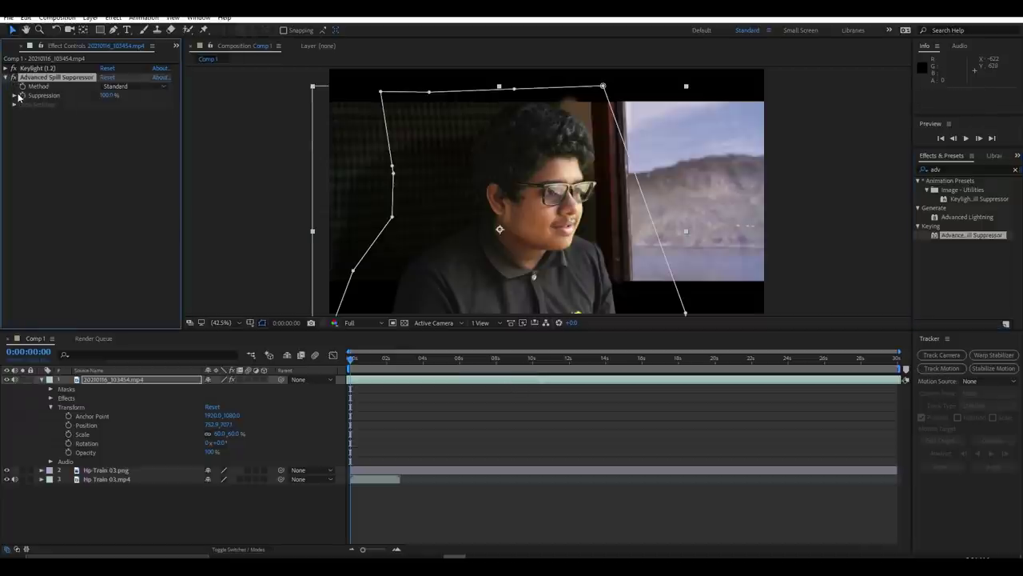
# Set the spill suppressor Method to Ultra with Tolerance around 69.
pyautogui.click(116, 87)
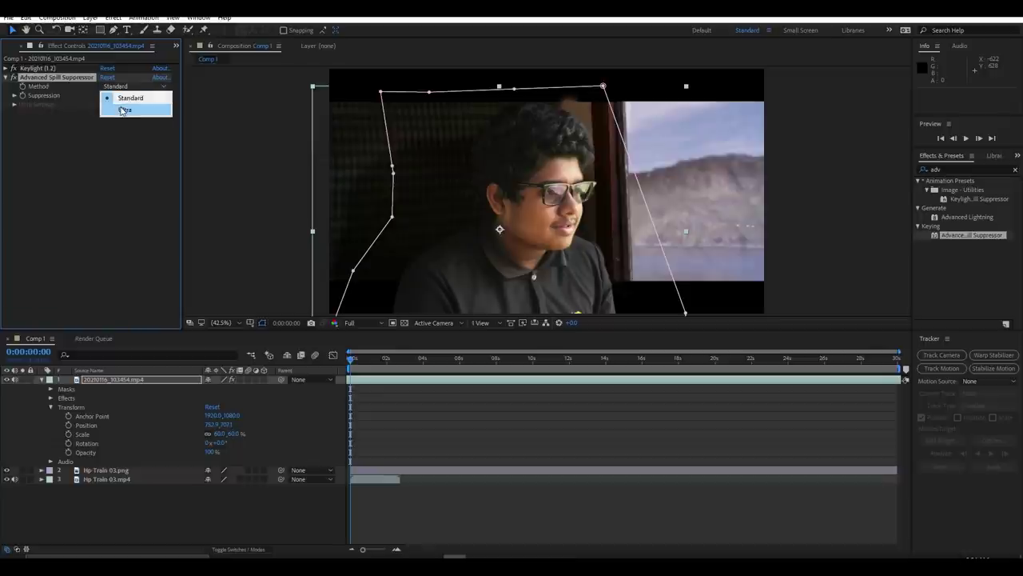
pyautogui.click(119, 108)
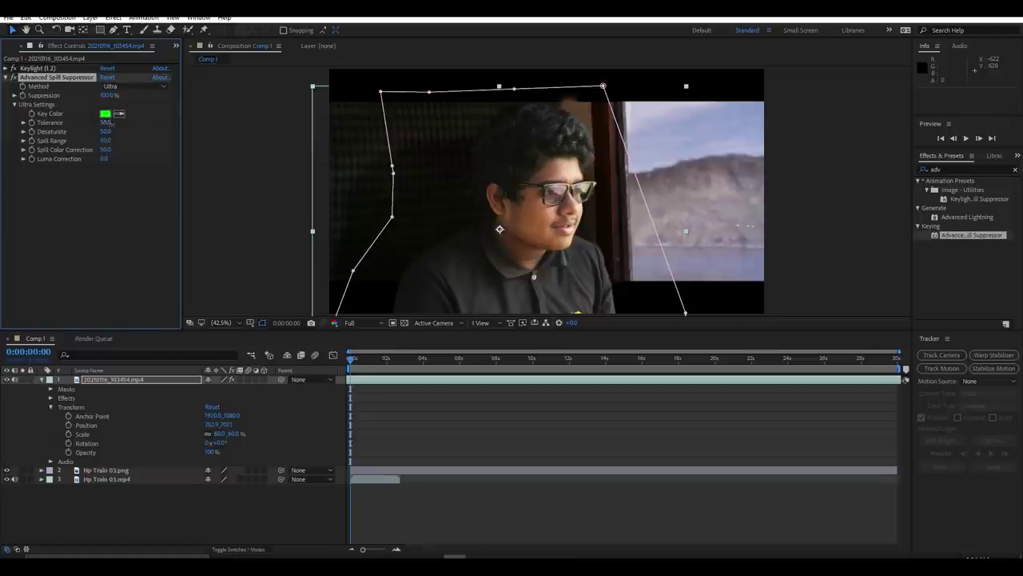
pyautogui.moveTo(122, 128); pyautogui.dragTo(119, 127)
pyautogui.click(480, 519)
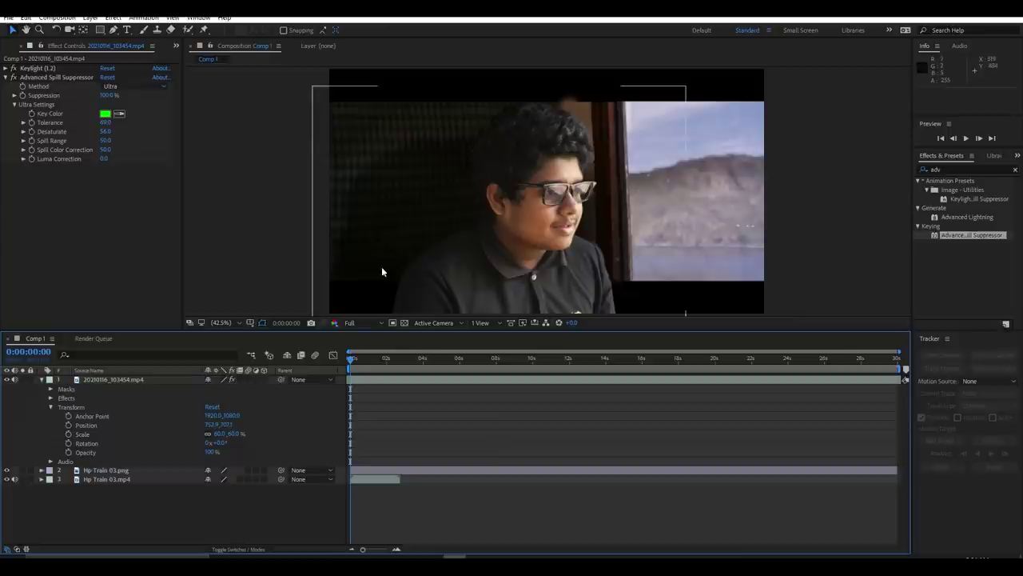
pyautogui.click(6, 78)
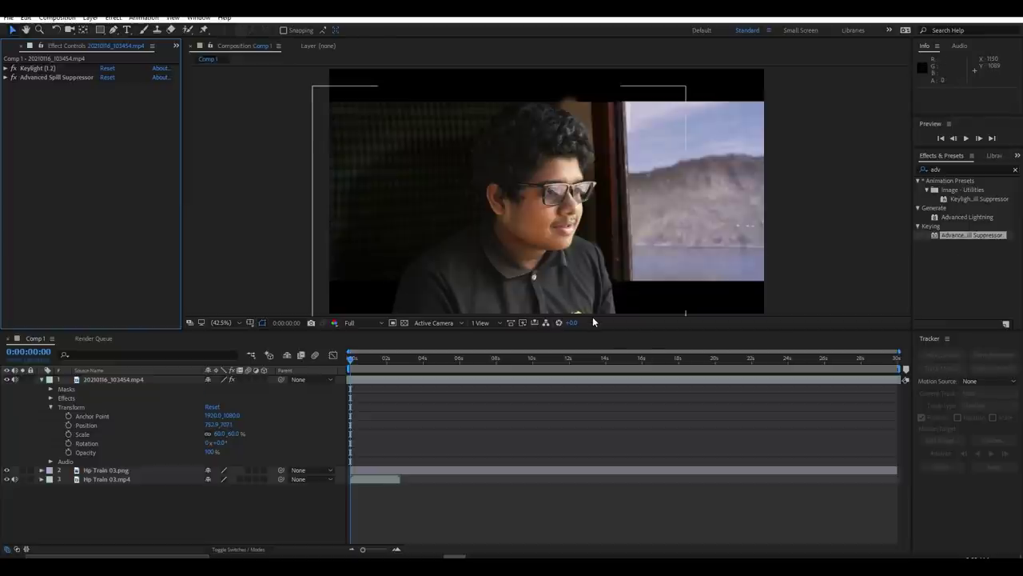
# Draw a rectangle shape across the top of the frame.
pyautogui.click(41, 380)
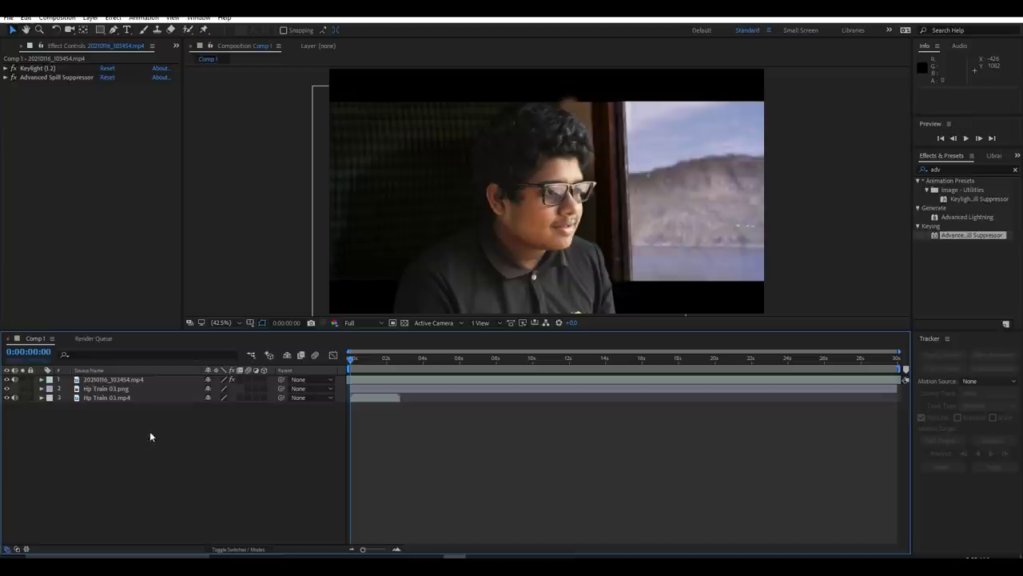
pyautogui.click(100, 29)
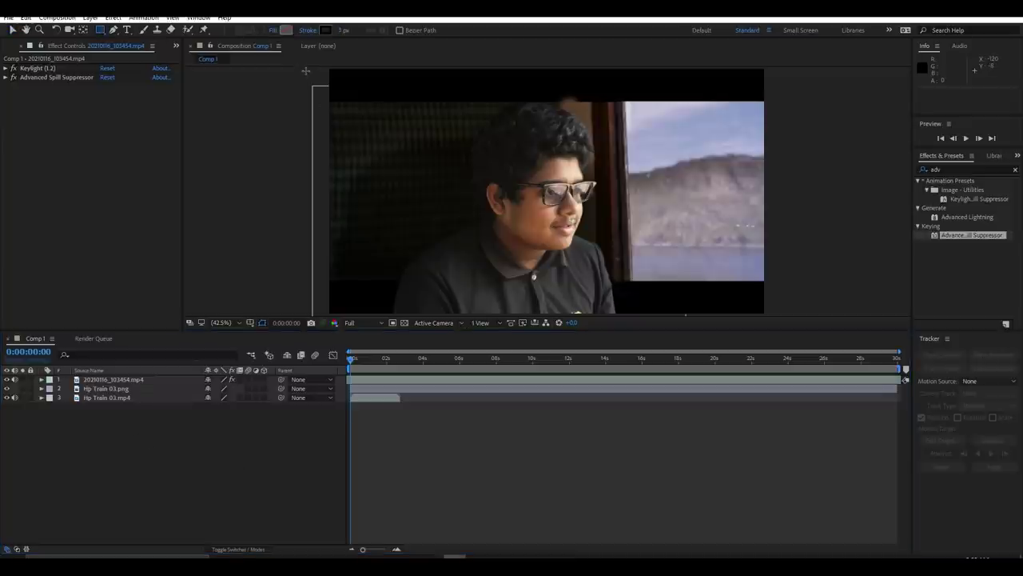
pyautogui.moveTo(303, 69); pyautogui.dragTo(810, 103)
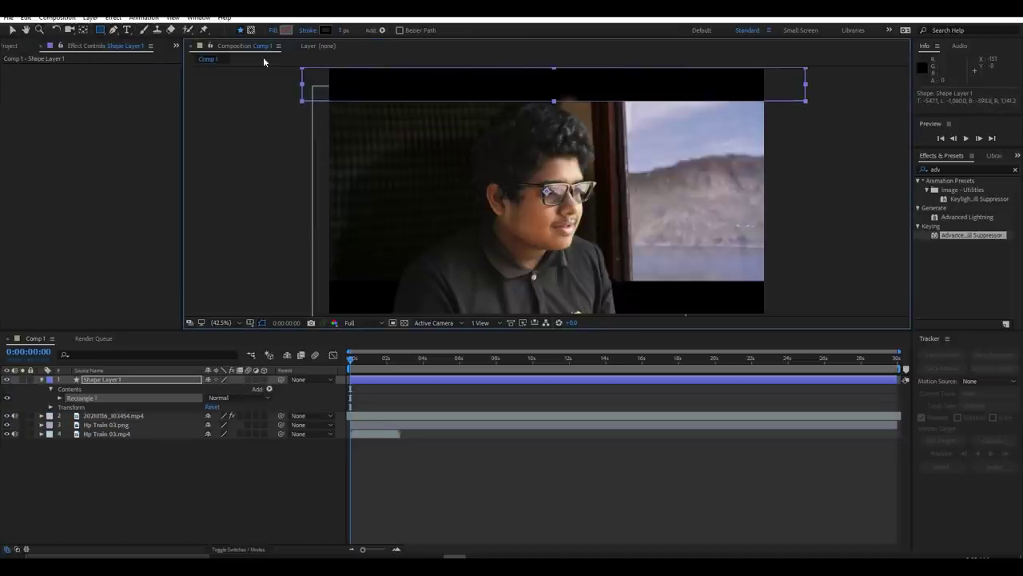
# Set new shapes to a solid black fill with no stroke.
pyautogui.click(278, 32)
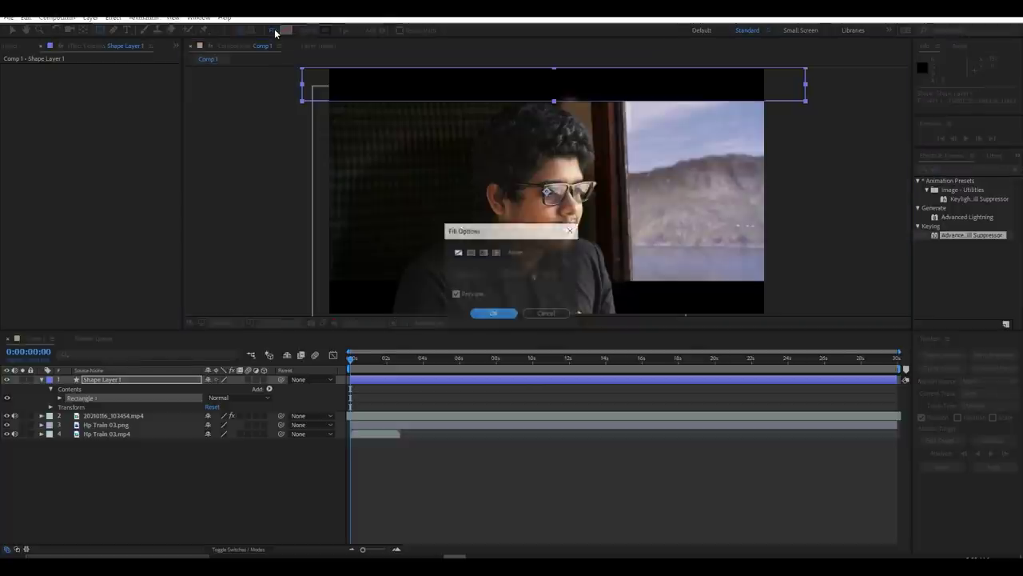
pyautogui.click(470, 253)
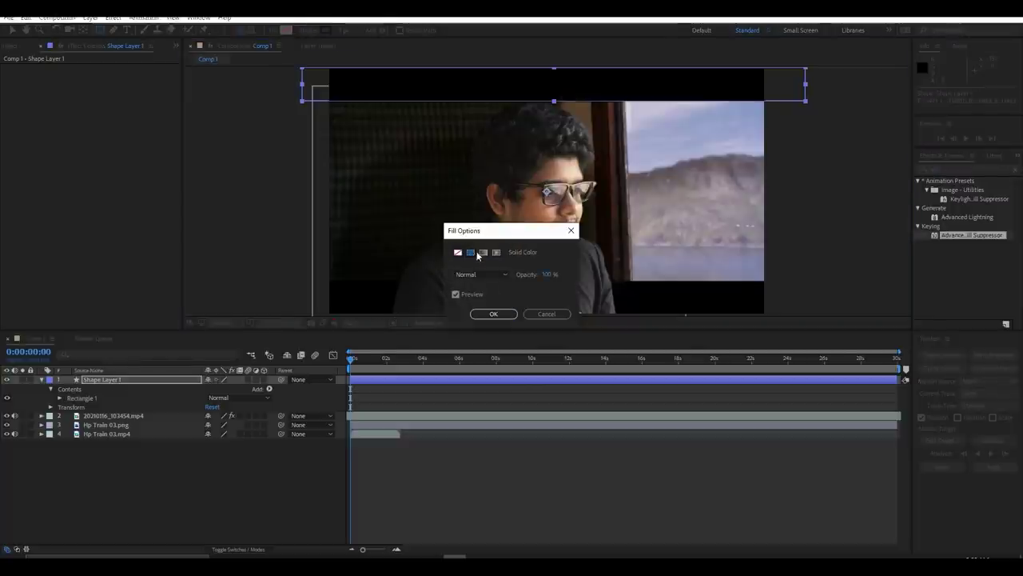
pyautogui.click(493, 313)
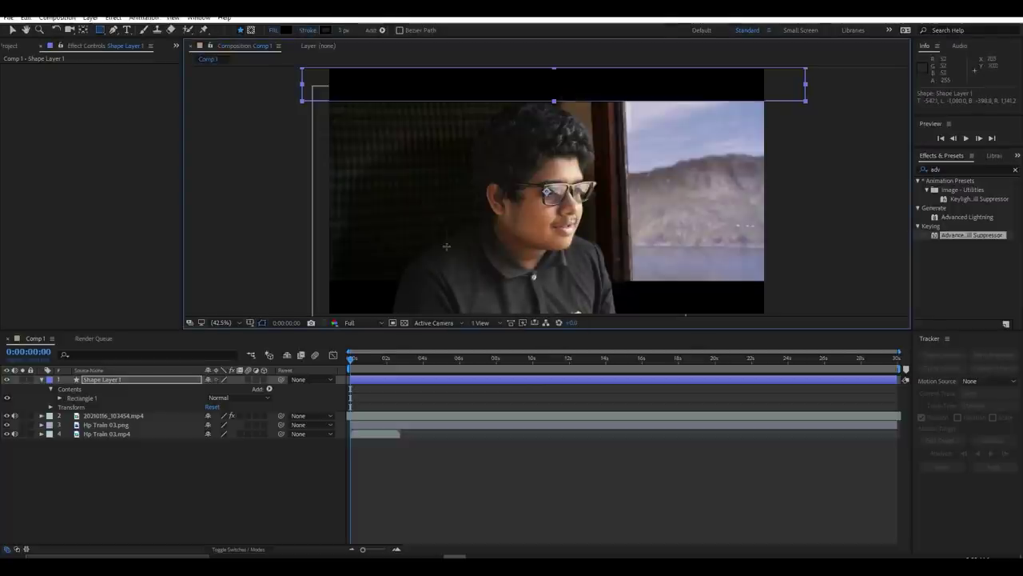
pyautogui.click(312, 35)
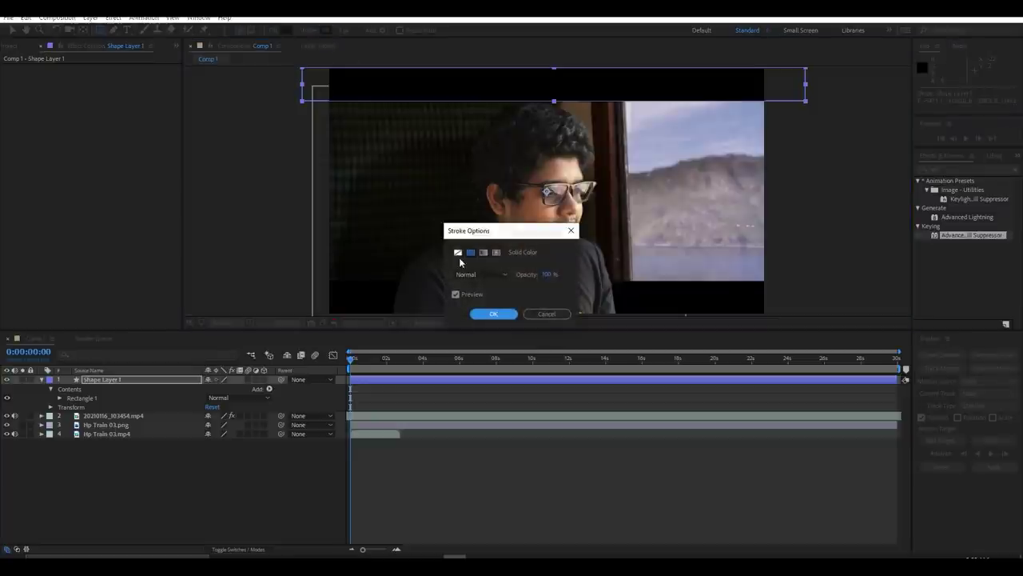
pyautogui.click(457, 252)
pyautogui.click(493, 313)
# Draw the black letterbox bar rectangles along the top and bottom, undoing misdrawn ones.
pyautogui.moveTo(288, 284); pyautogui.dragTo(909, 348)
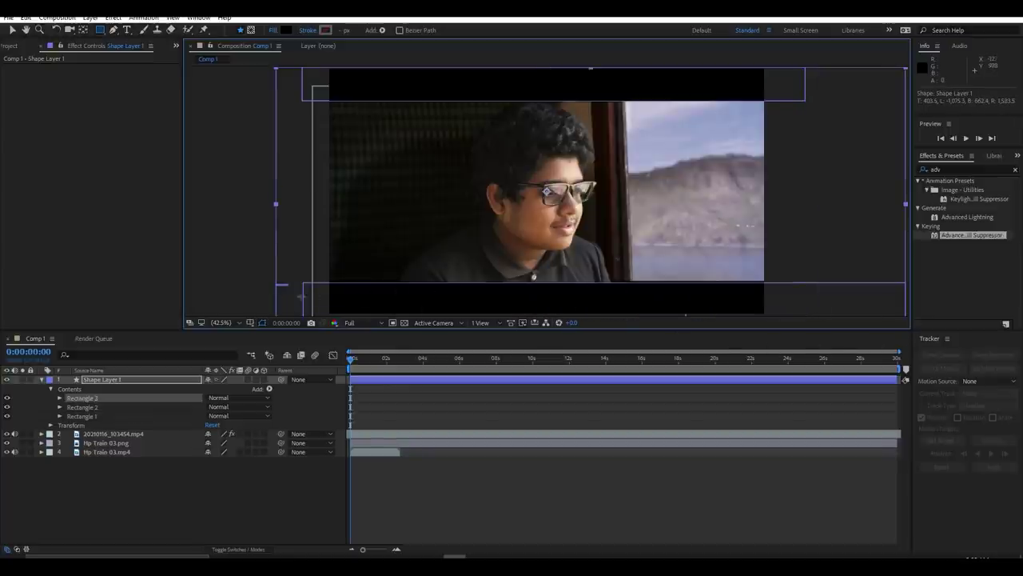
pyautogui.moveTo(296, 283); pyautogui.dragTo(895, 372)
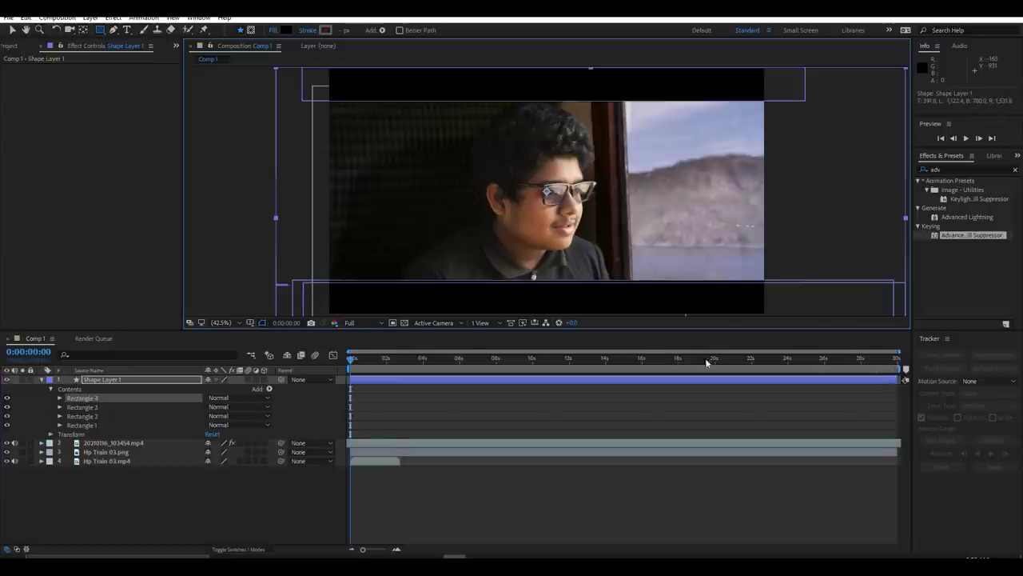
pyautogui.hotkey('ctrl', 'z')
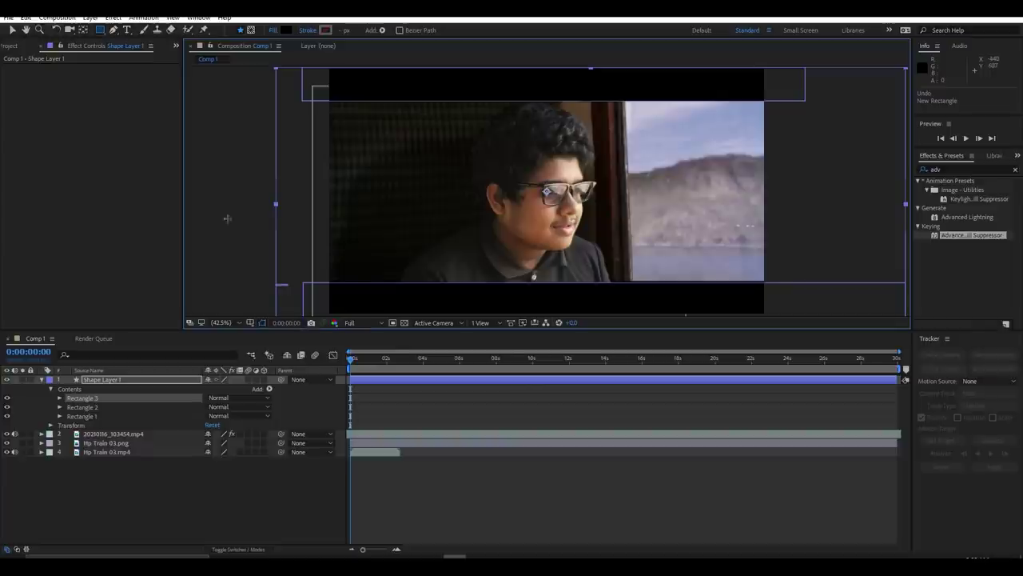
pyautogui.click(243, 512)
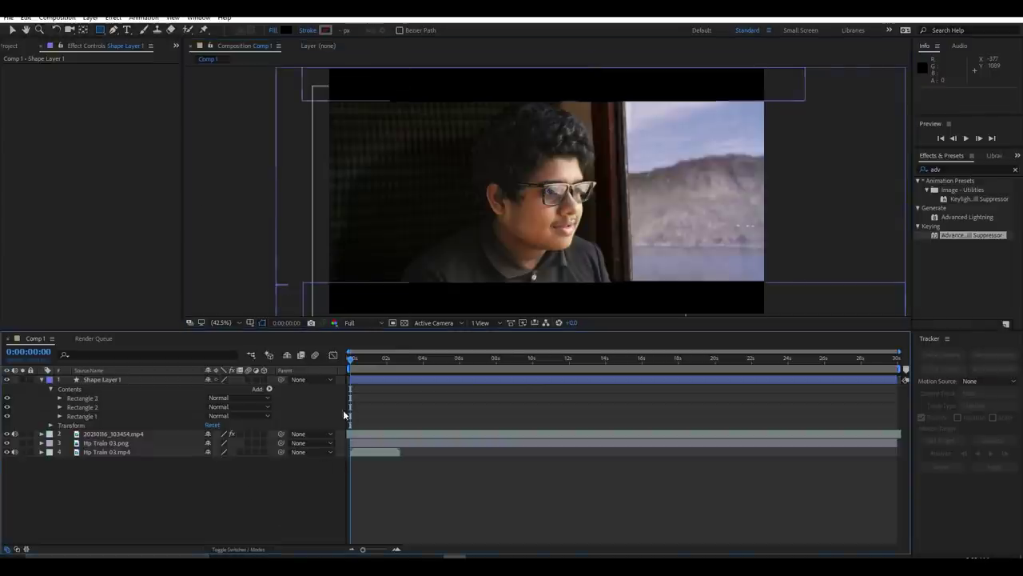
pyautogui.hotkey('ctrl', 'z')
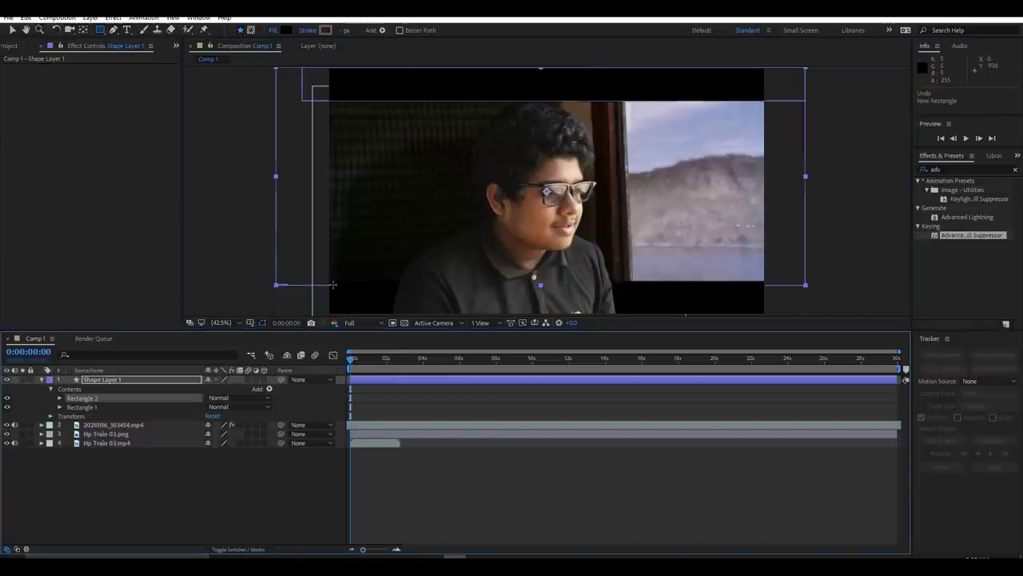
pyautogui.moveTo(332, 284); pyautogui.dragTo(886, 365)
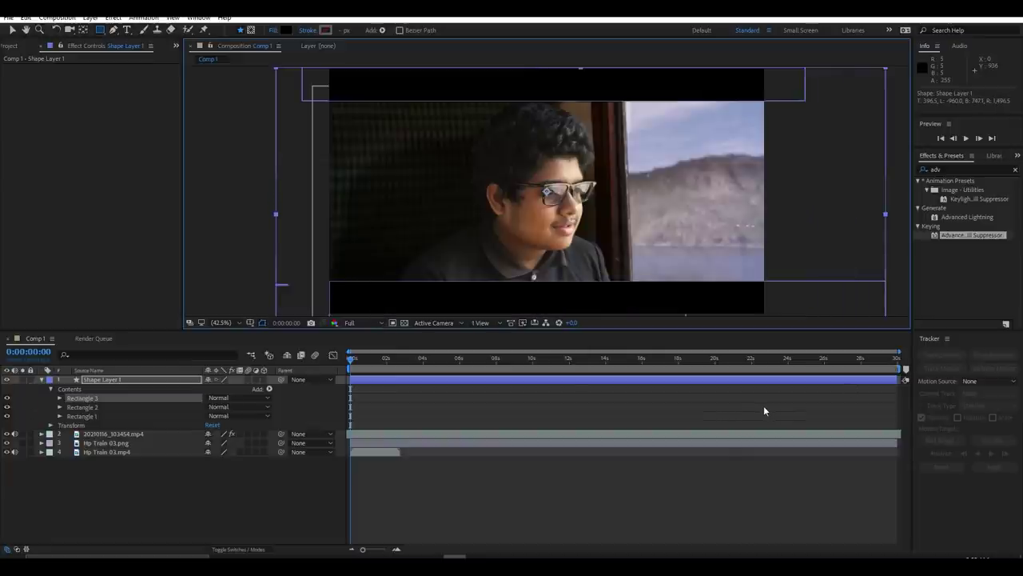
pyautogui.hotkey('ctrl', 'd')
pyautogui.click(259, 501)
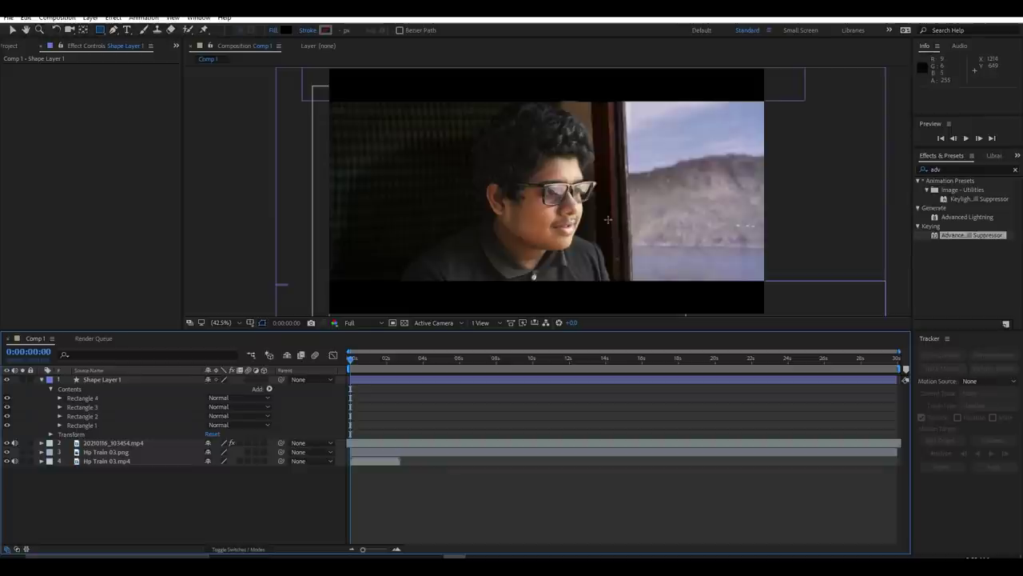
pyautogui.click(114, 452)
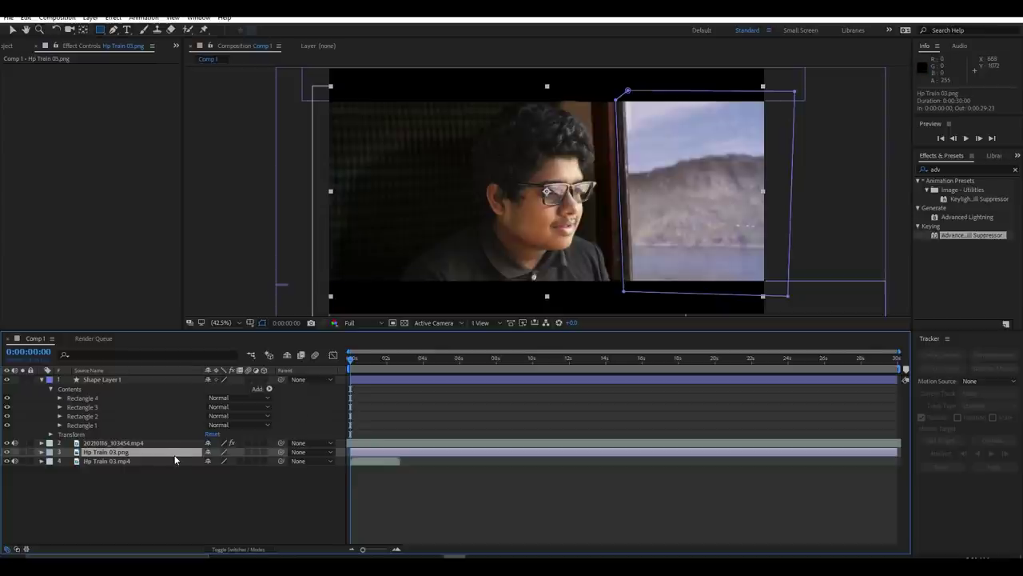
# Duplicate Hp Train 03.mp4, place the copy above Hp Train 03.png, and set its Position X to 1600.
pyautogui.click(125, 461)
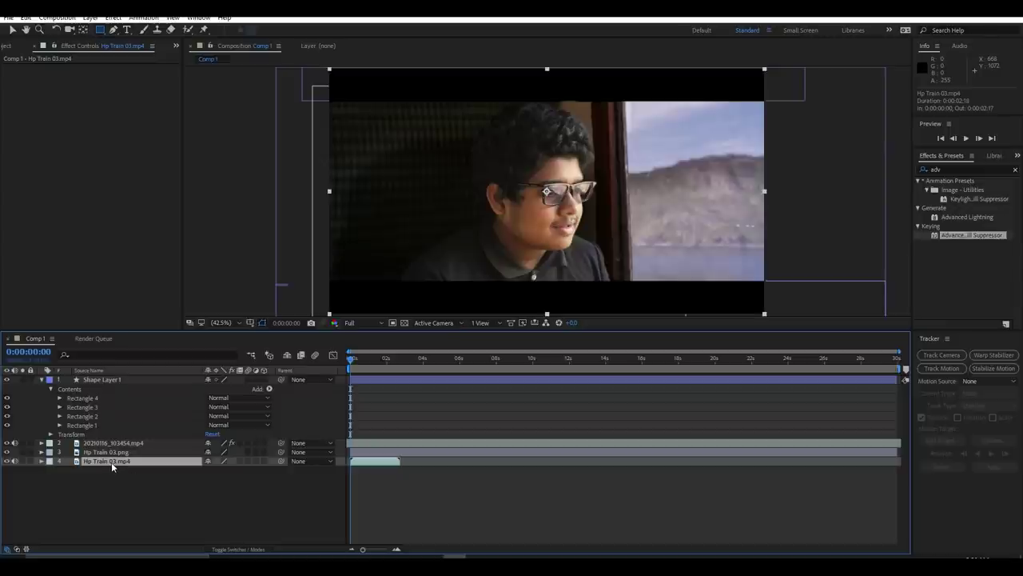
pyautogui.hotkey('ctrl', 'd')
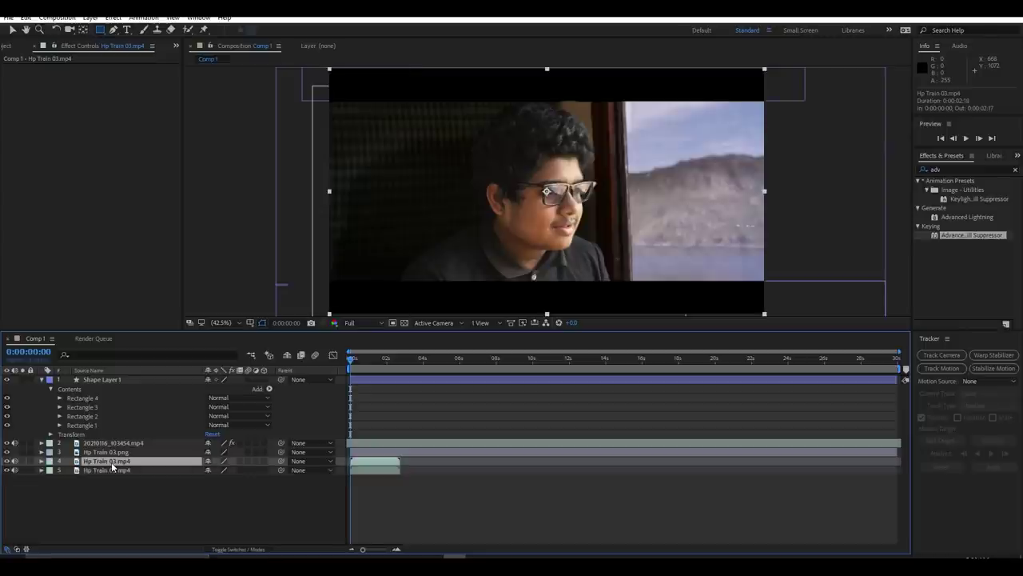
pyautogui.moveTo(111, 464); pyautogui.dragTo(113, 453)
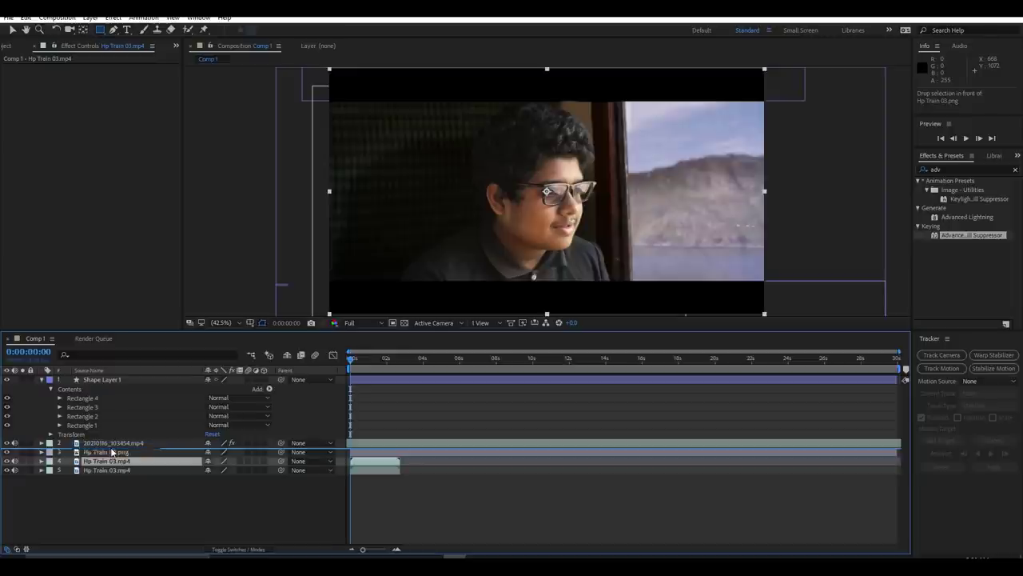
pyautogui.moveTo(112, 453); pyautogui.dragTo(116, 452)
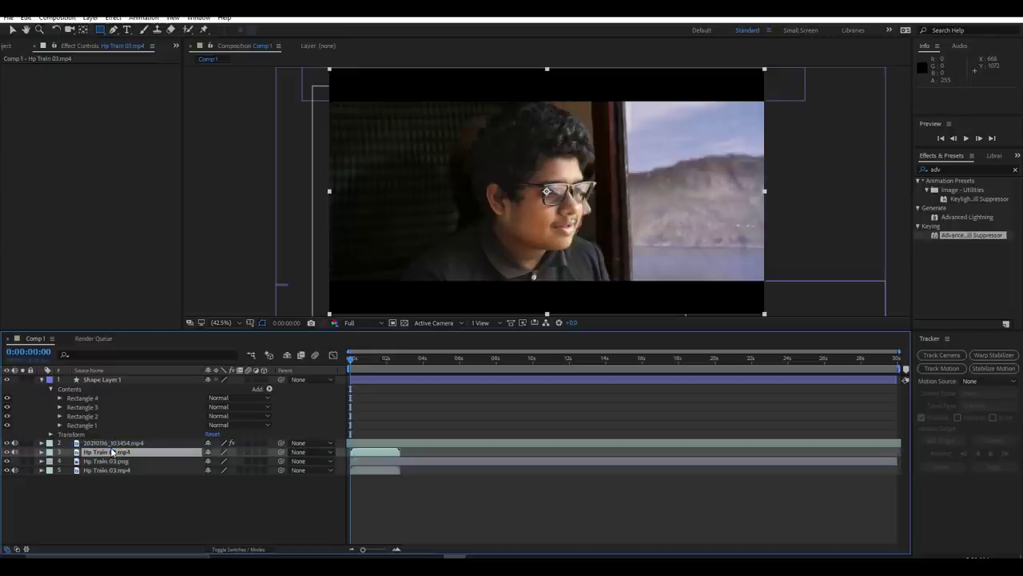
pyautogui.click(42, 453)
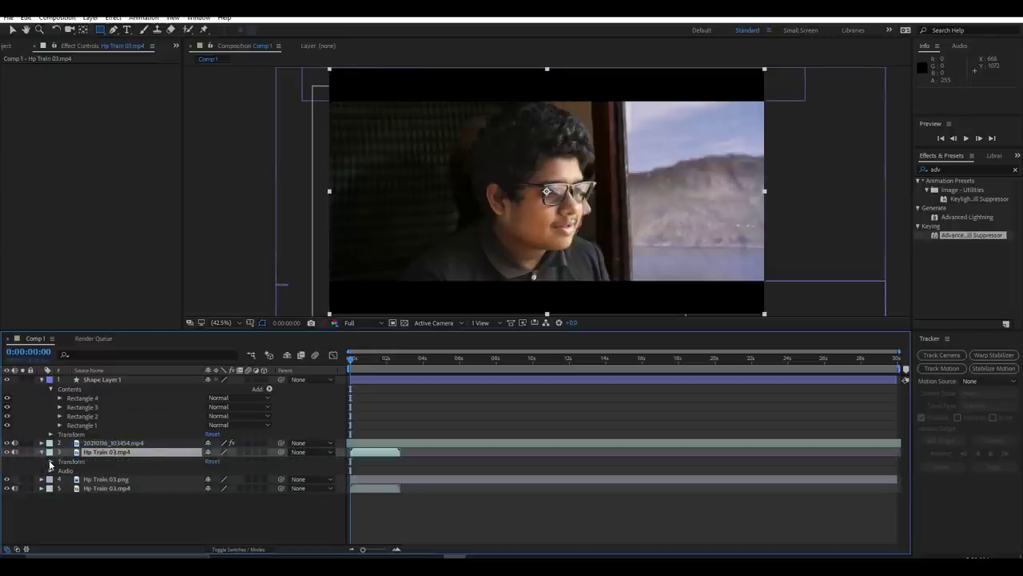
pyautogui.click(50, 462)
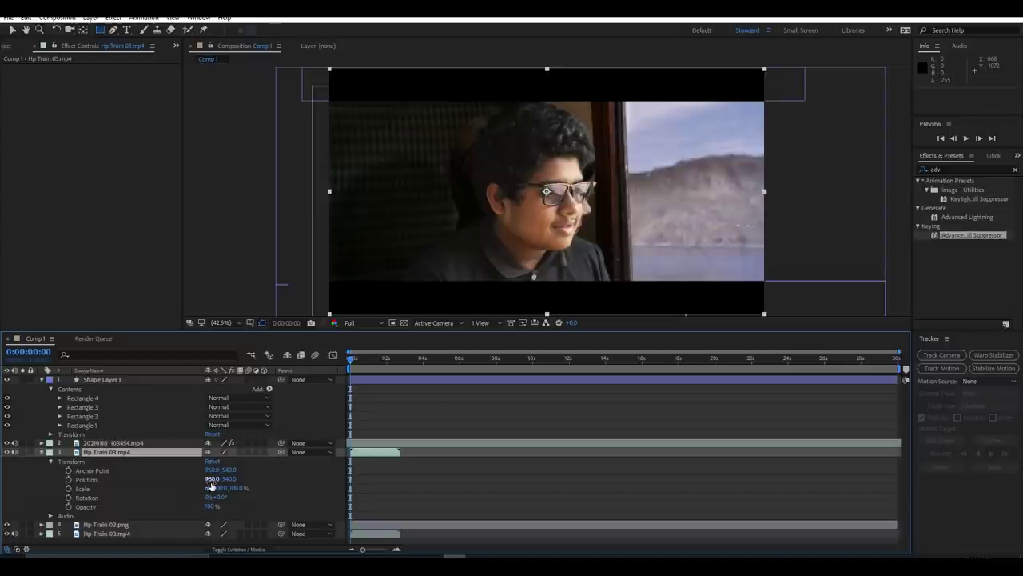
pyautogui.moveTo(211, 479)
pyautogui.mouseDown()
pyautogui.moveTo(574, 493)
pyautogui.moveTo(563, 493)
pyautogui.mouseUp()
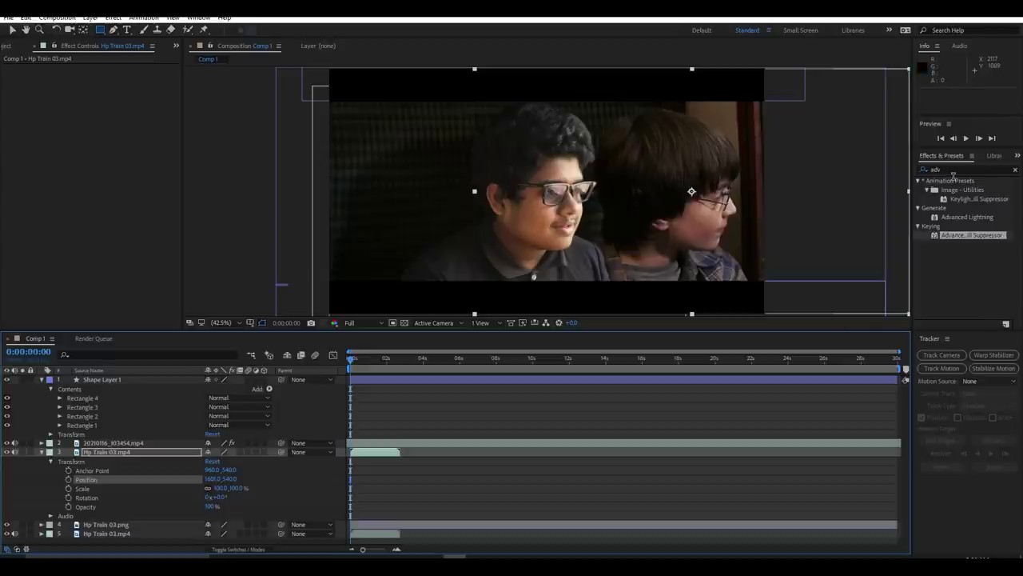
pyautogui.click(953, 172)
# Grade 20210116_103454.mp4 with Lumetri Color: Exposure -0.7, Contrast -17, Highlights 17, Shadows -14, Blacks -6.
pyautogui.press('BackSpace')
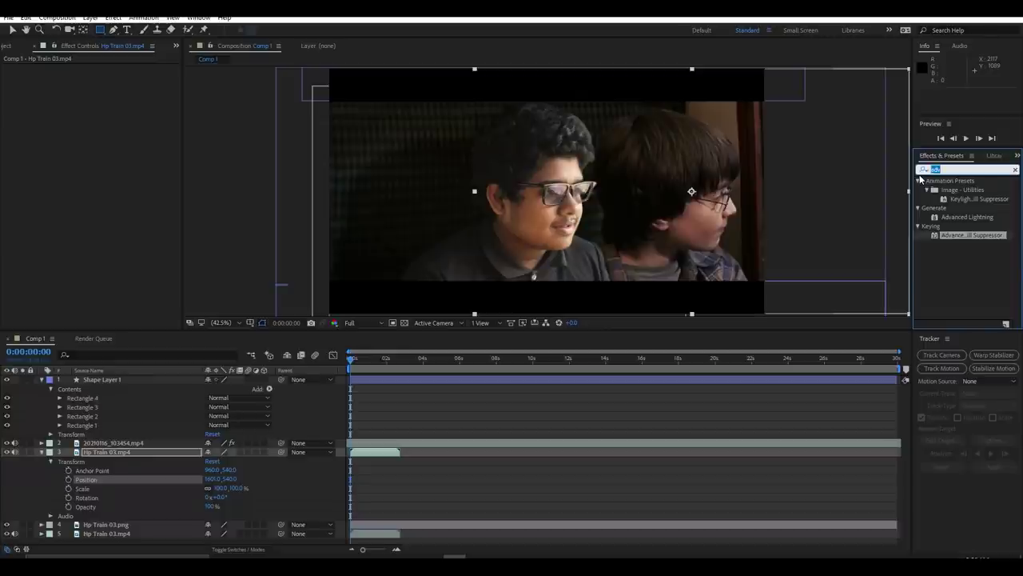
pyautogui.click(922, 171)
pyautogui.write('lu')
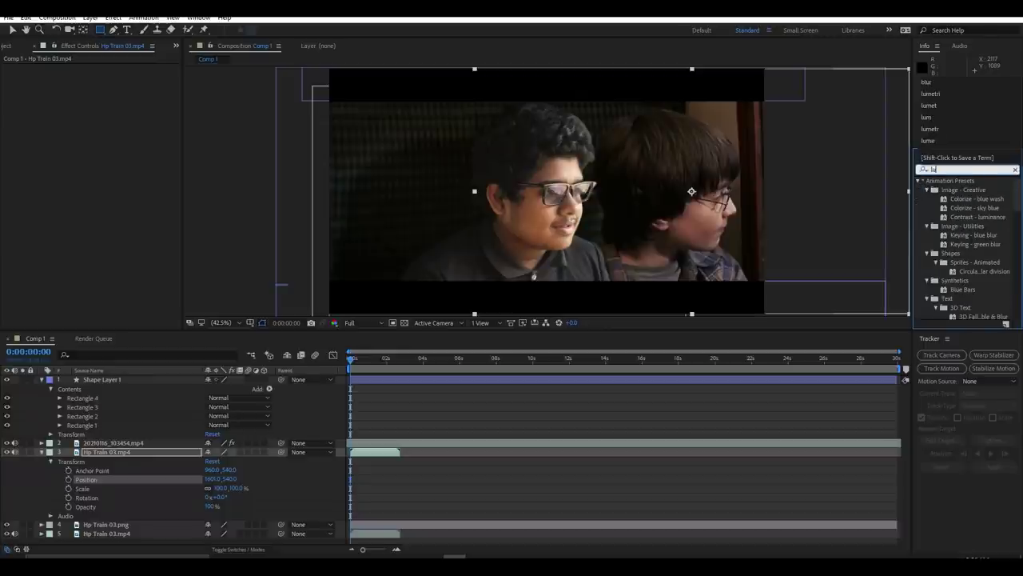
pyautogui.write('me')
pyautogui.moveTo(974, 189); pyautogui.dragTo(653, 298)
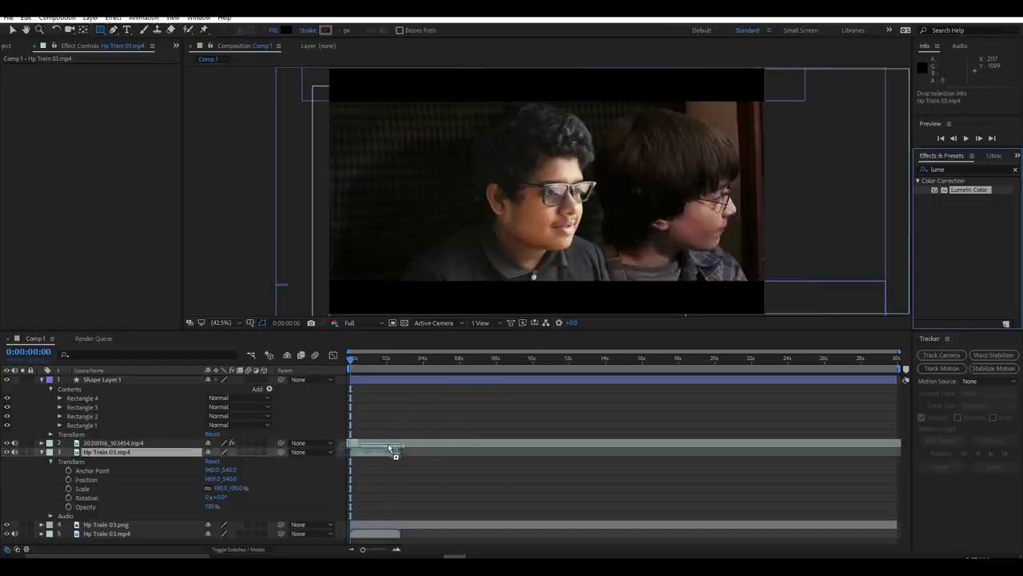
pyautogui.moveTo(423, 435); pyautogui.dragTo(388, 443)
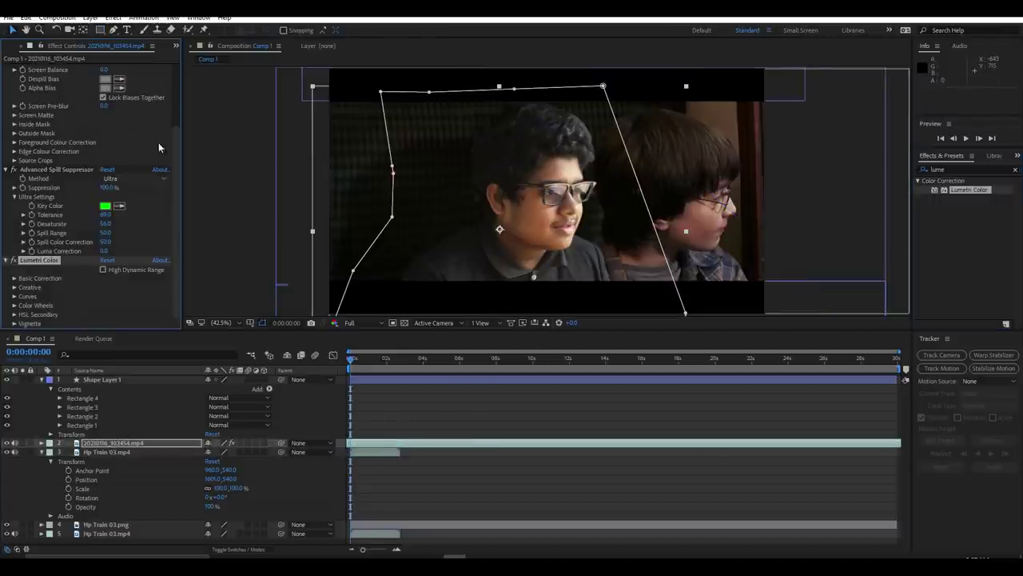
pyautogui.click(14, 277)
pyautogui.scroll(-4, 48, 240)
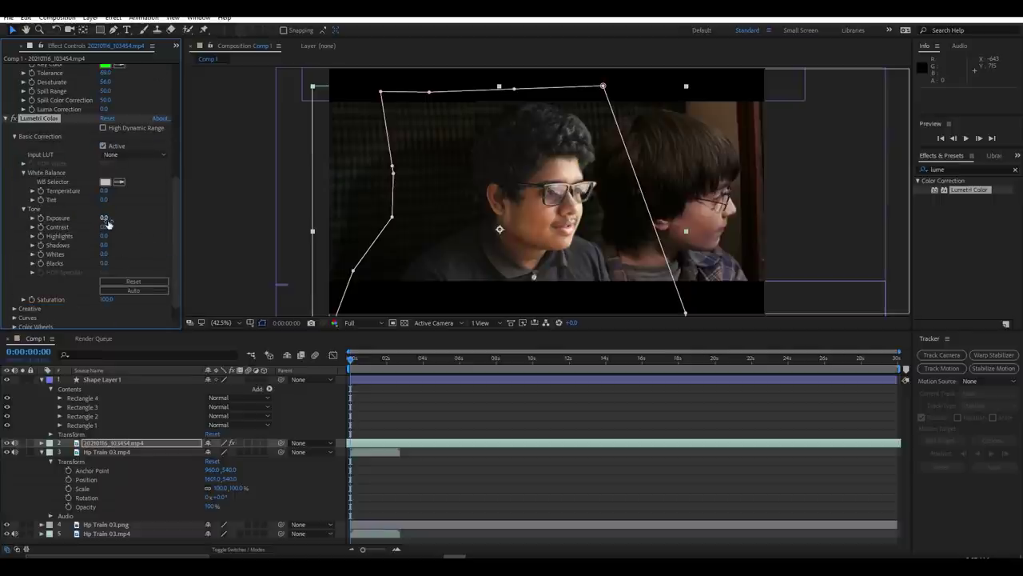
pyautogui.moveTo(104, 217); pyautogui.dragTo(100, 218)
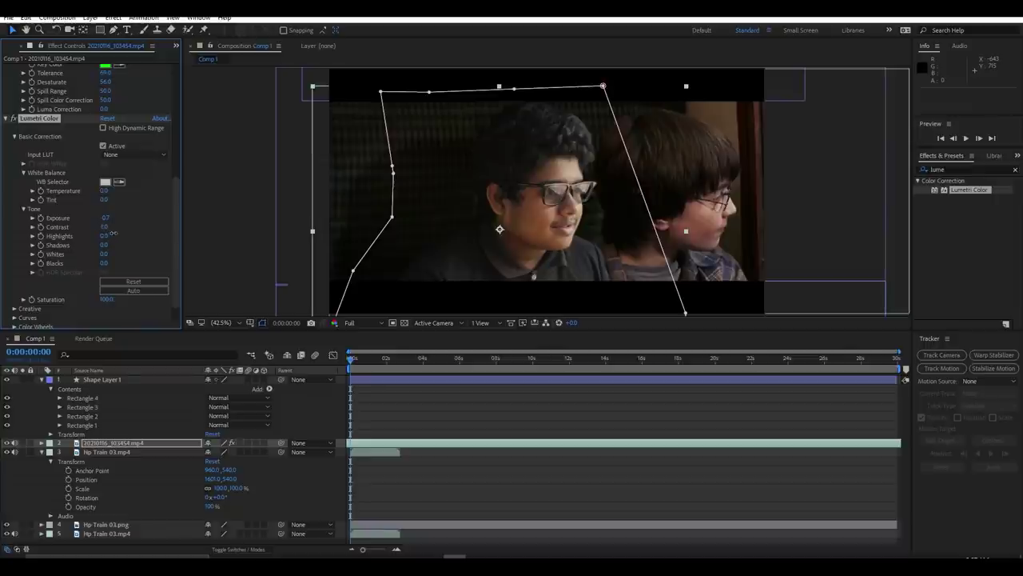
pyautogui.moveTo(113, 232); pyautogui.dragTo(104, 235)
pyautogui.moveTo(105, 245); pyautogui.dragTo(106, 256)
pyautogui.moveTo(106, 263); pyautogui.dragTo(102, 264)
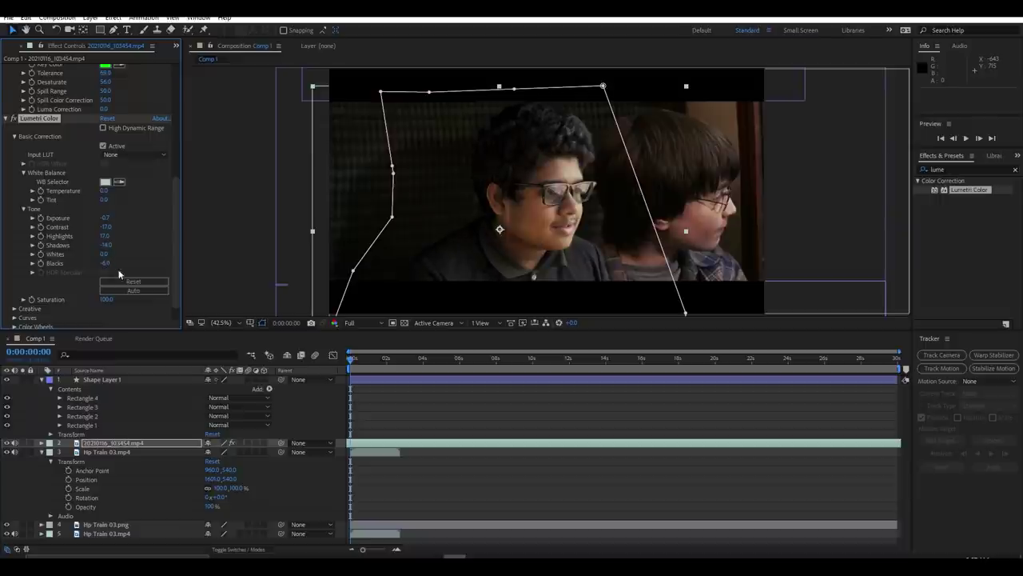
pyautogui.scroll(-1, 116, 274)
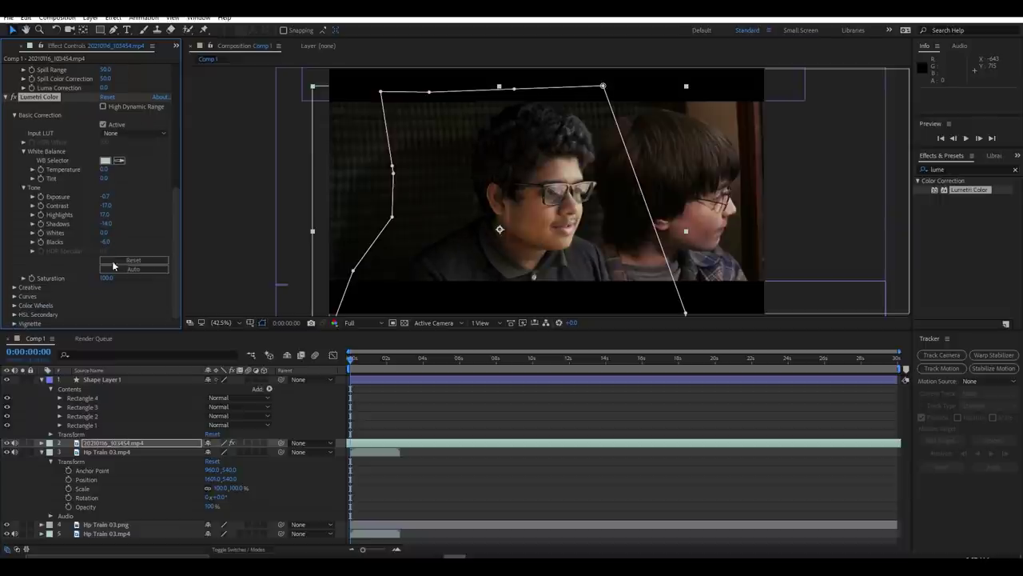
# Expand Lumetri's Creative, Curves and Color Wheels sections.
pyautogui.click(15, 287)
pyautogui.scroll(-1, 80, 264)
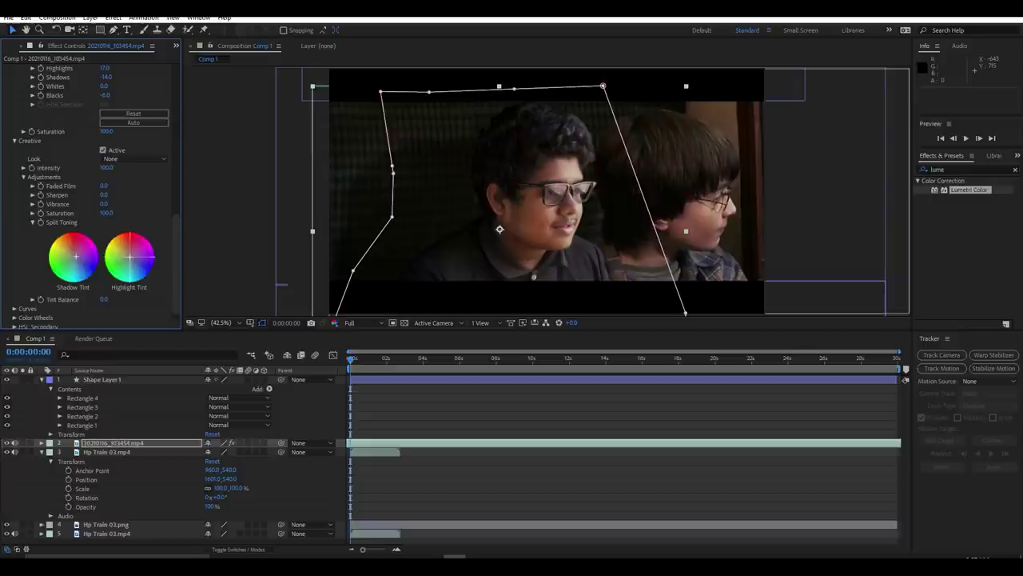
pyautogui.scroll(-1, 49, 306)
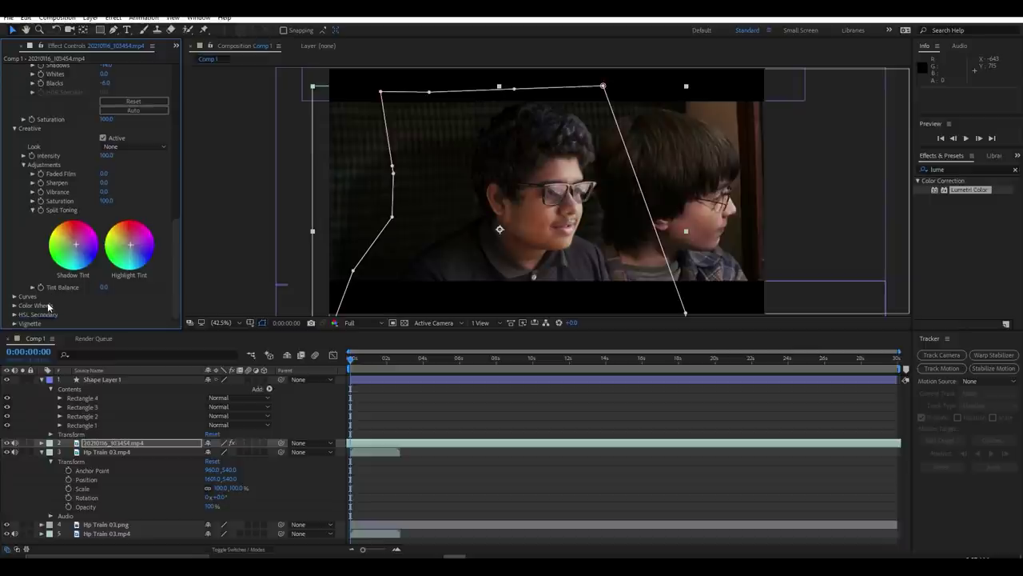
pyautogui.click(13, 298)
pyautogui.scroll(-2, 15, 304)
pyautogui.scroll(-5, 14, 304)
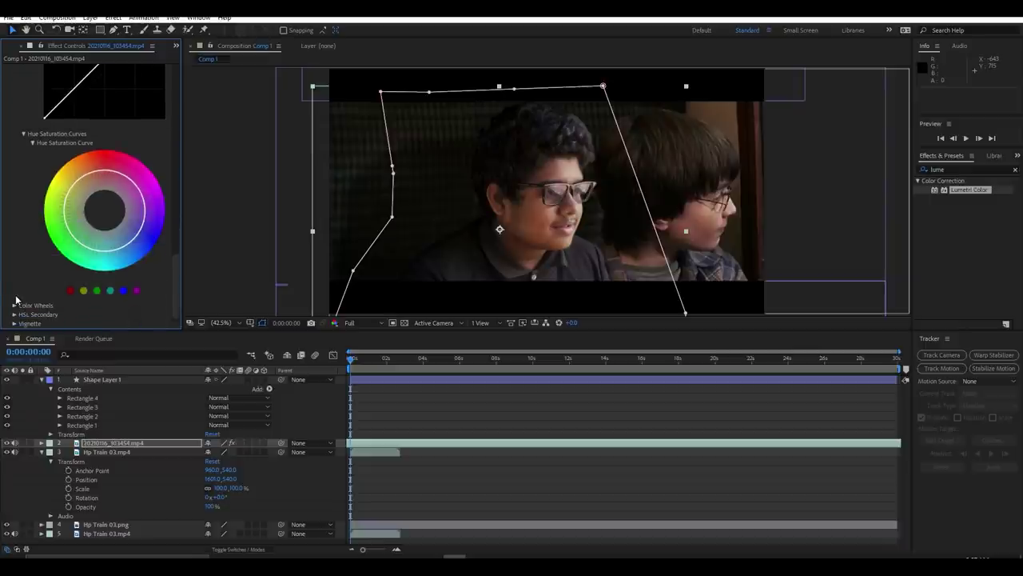
pyautogui.click(14, 305)
pyautogui.scroll(-5, 18, 304)
pyautogui.scroll(-1, 18, 304)
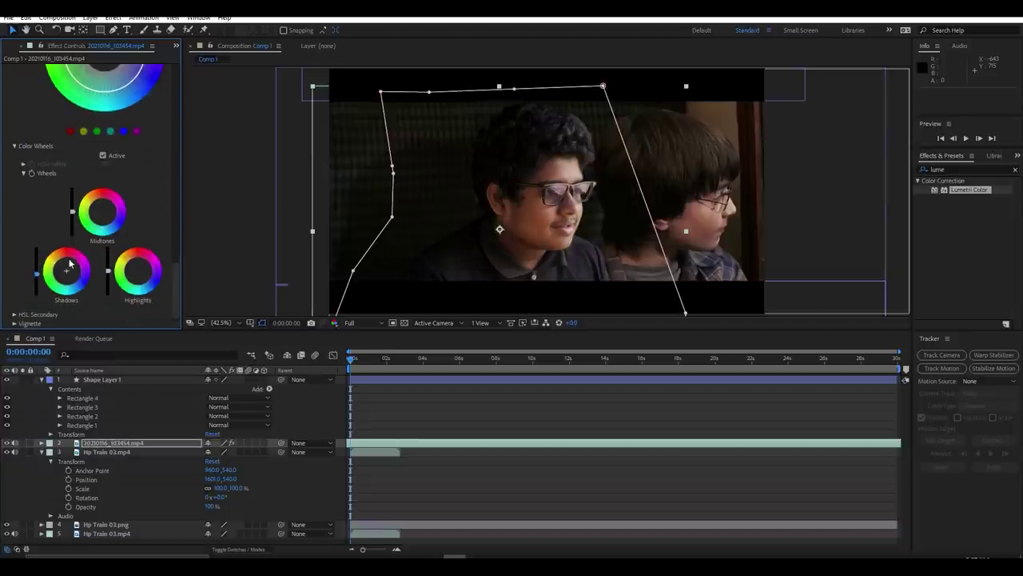
# Nudge the Shadows, Midtones and Highlights wheels for a subtle tint and reveal HSL Secondary.
pyautogui.moveTo(70, 263); pyautogui.dragTo(67, 272)
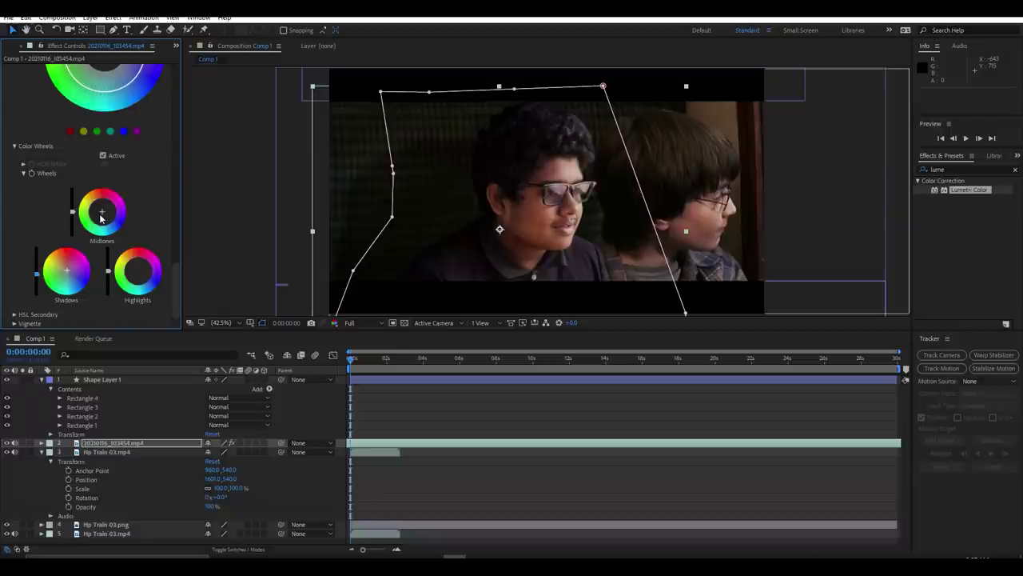
pyautogui.moveTo(104, 214); pyautogui.dragTo(102, 210)
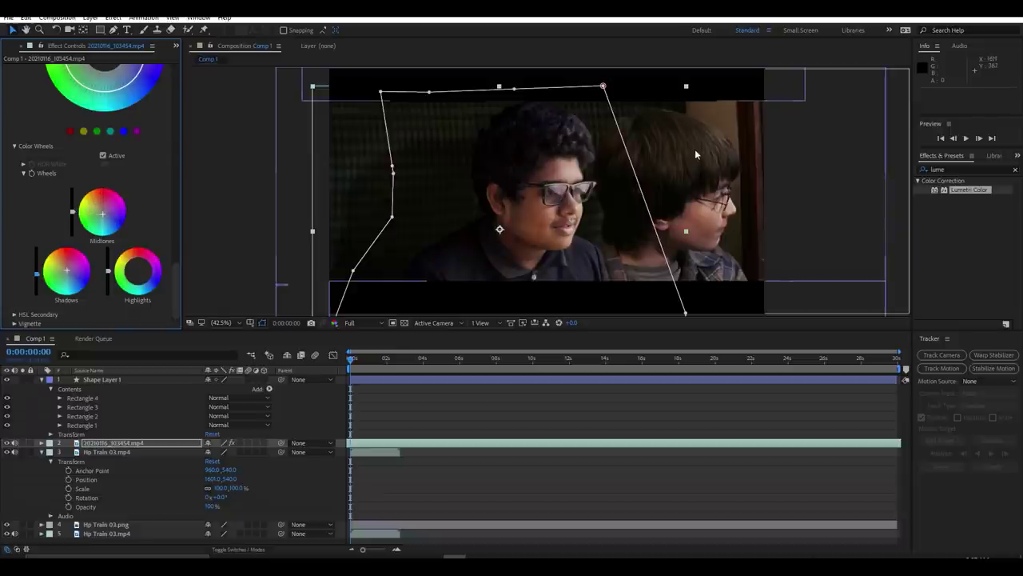
pyautogui.moveTo(135, 275); pyautogui.dragTo(138, 274)
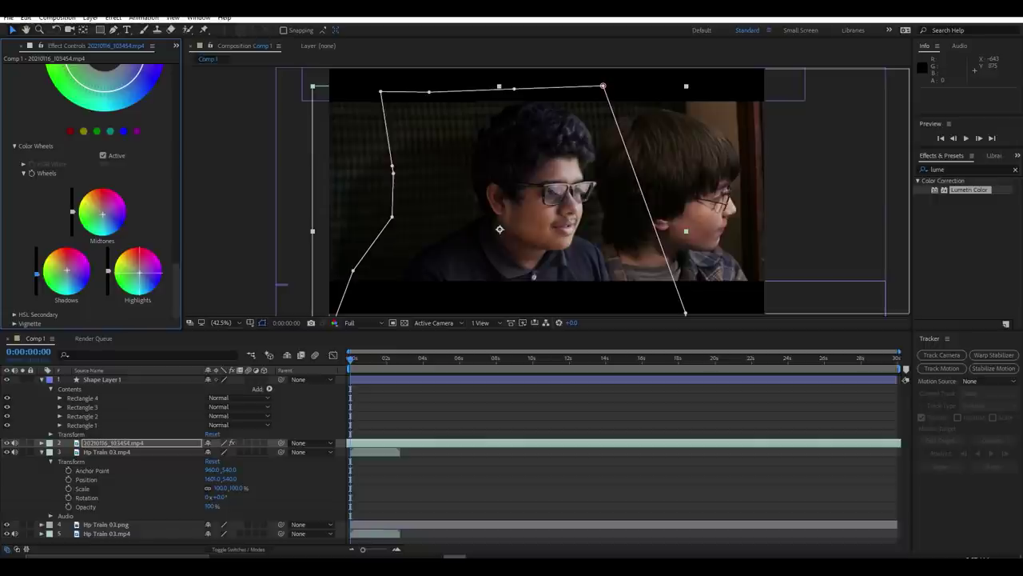
pyautogui.moveTo(138, 274); pyautogui.dragTo(139, 273)
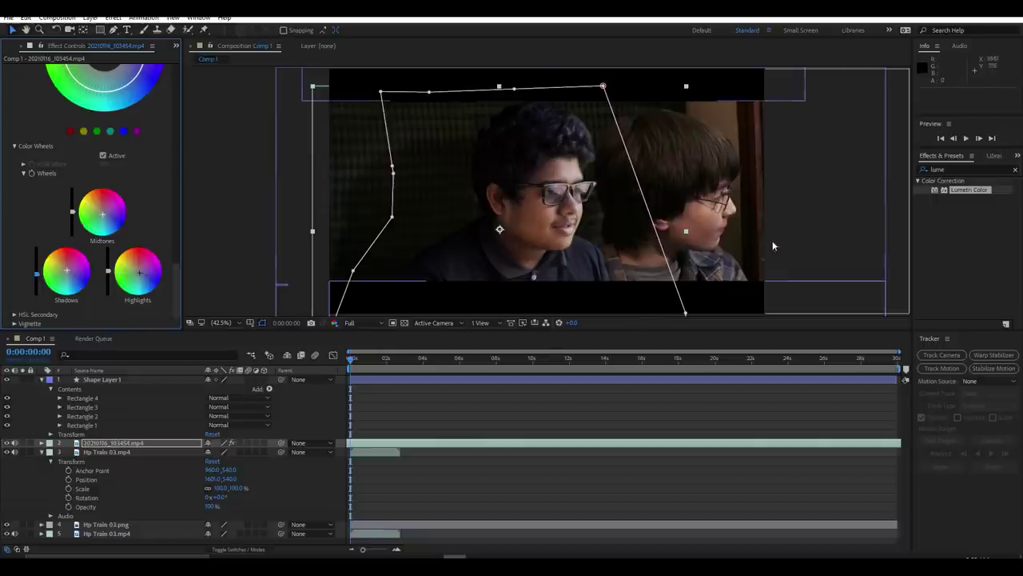
pyautogui.click(13, 317)
pyautogui.scroll(-2, 24, 312)
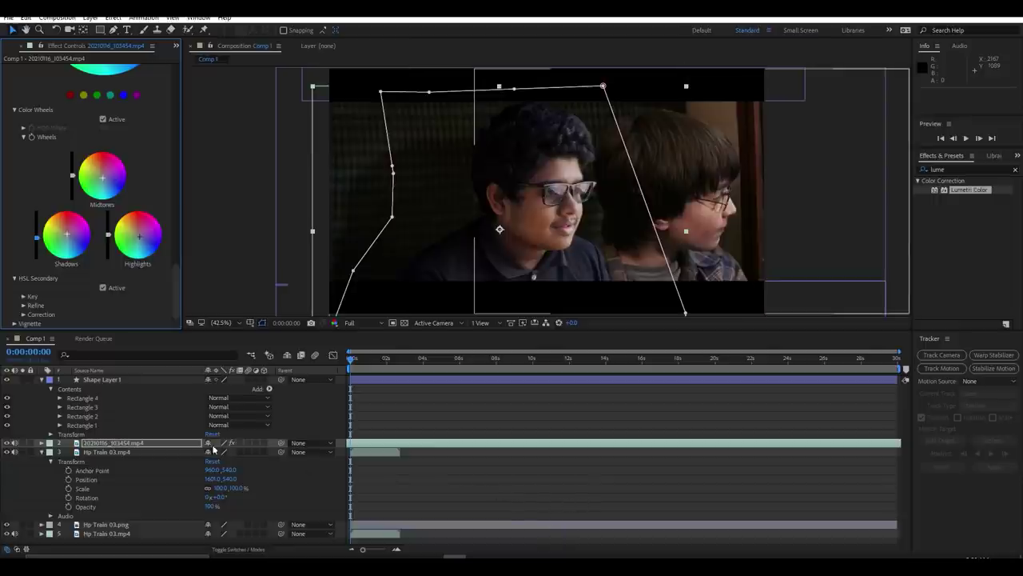
# Compare the shot with Lumetri Color off and on, then delete the duplicate Hp Train 03.mp4 layer.
pyautogui.click(41, 451)
pyautogui.click(42, 379)
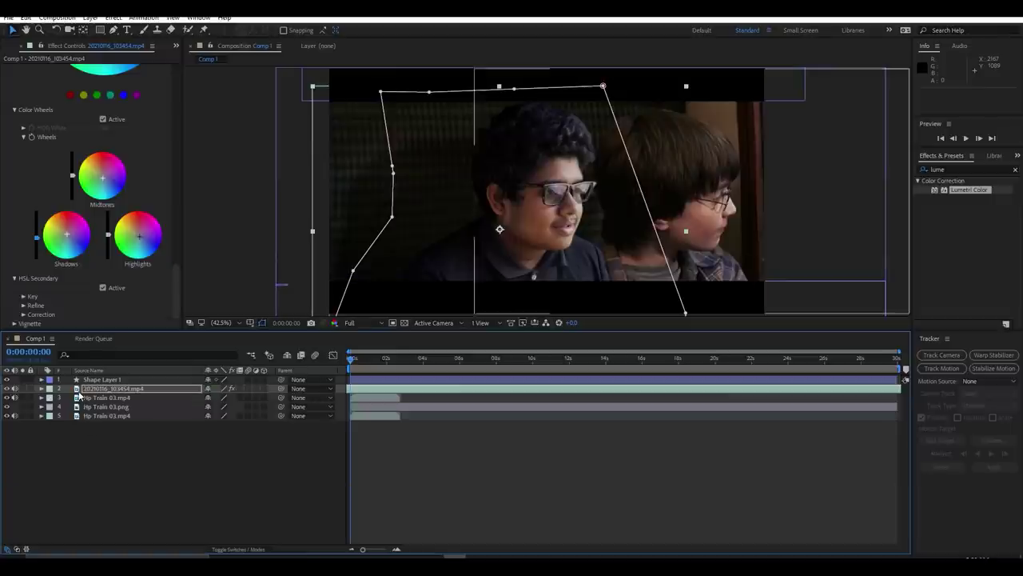
pyautogui.scroll(2, 177, 256)
pyautogui.moveTo(177, 256); pyautogui.dragTo(179, 119)
pyautogui.click(14, 113)
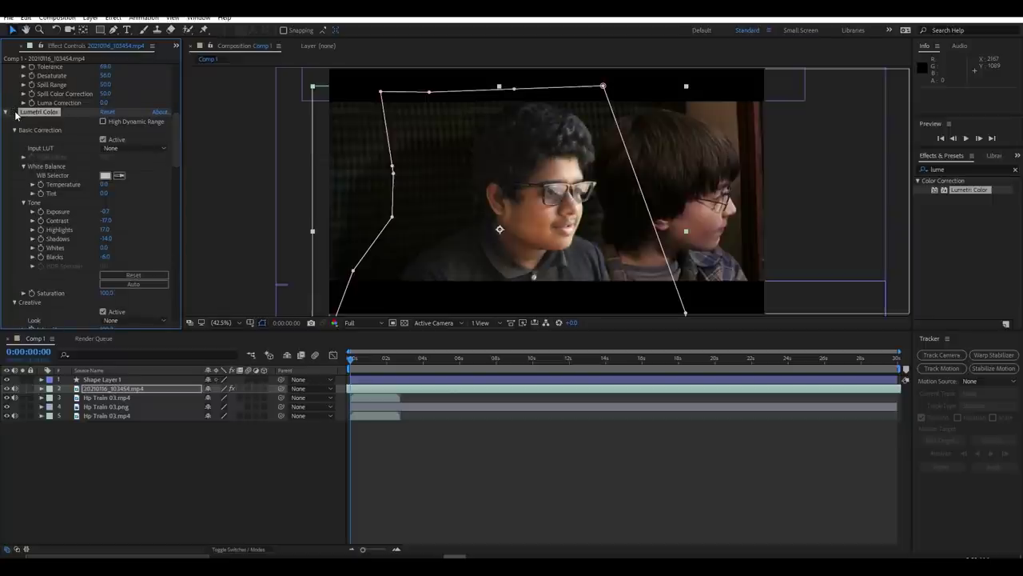
pyautogui.click(14, 113)
pyautogui.click(14, 112)
pyautogui.click(15, 113)
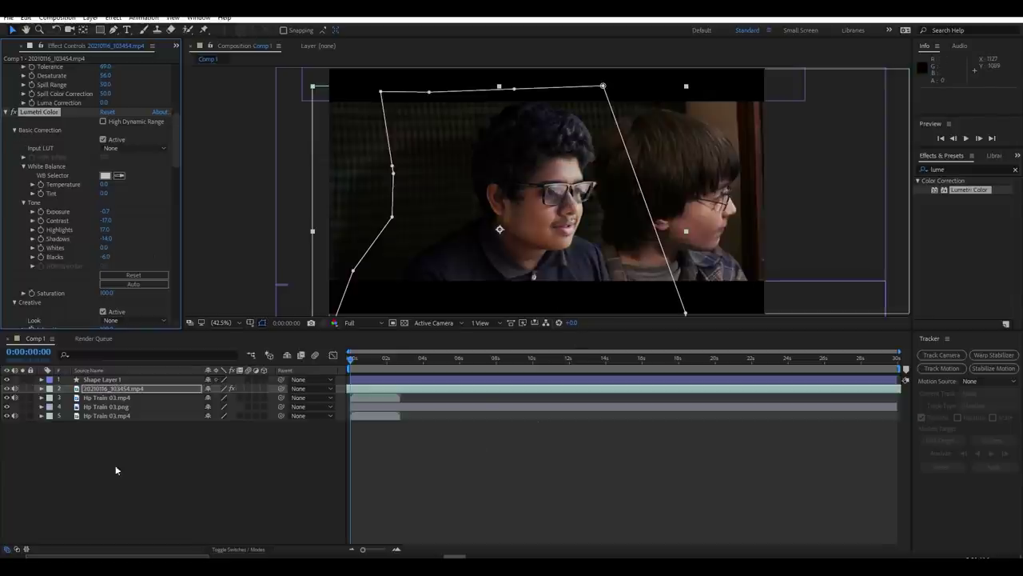
pyautogui.click(96, 397)
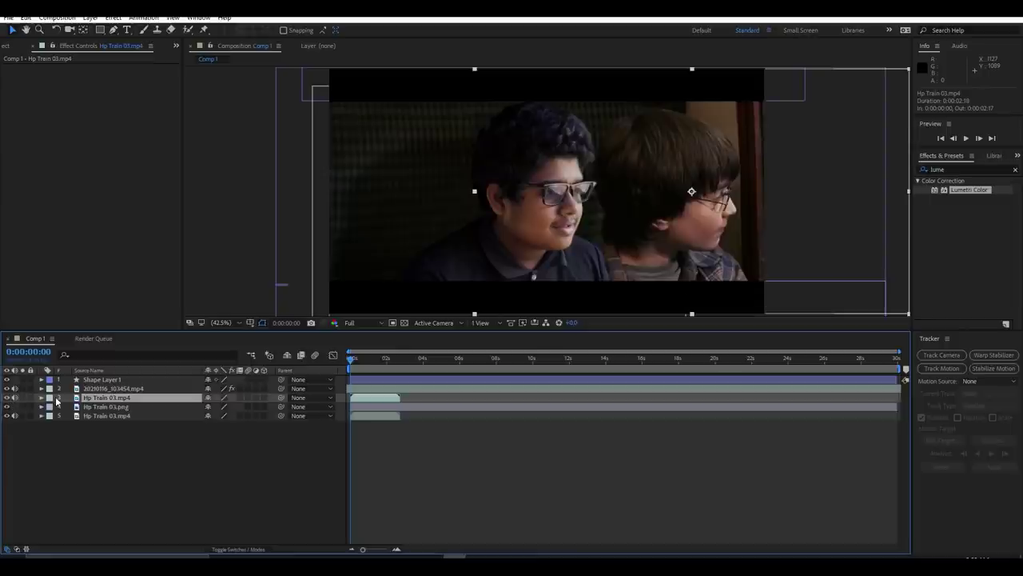
pyautogui.press('Delete')
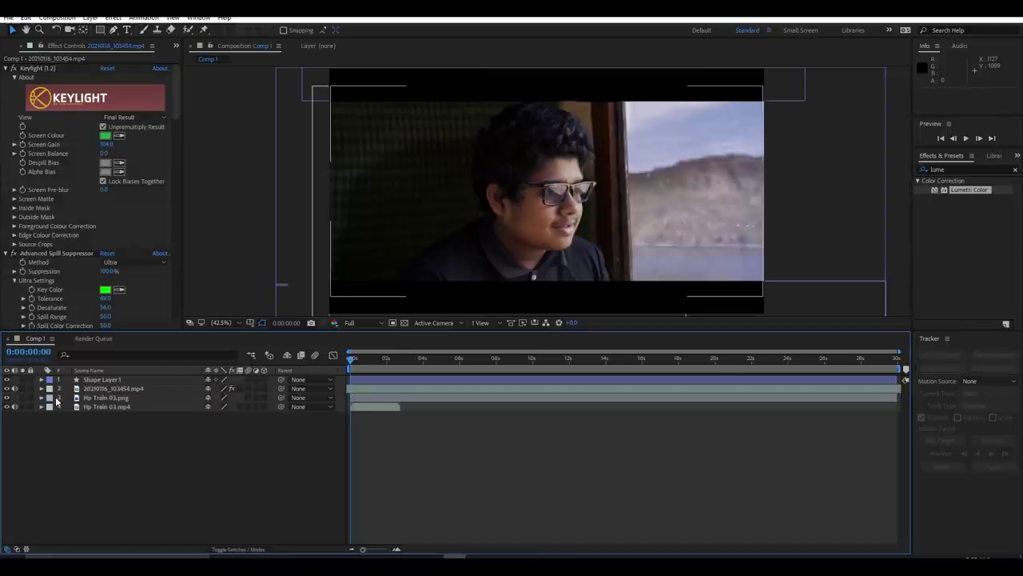
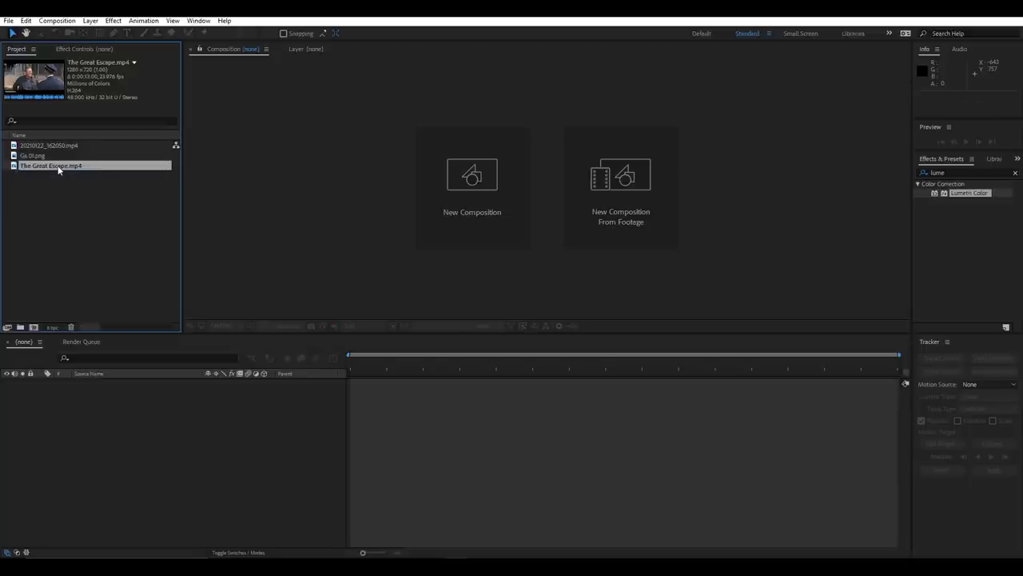
# Create a composition from The Great Escape.mp4 and stack Gs 01.png and 20210122_162050.mp4 above it.
pyautogui.moveTo(58, 171); pyautogui.dragTo(35, 328)
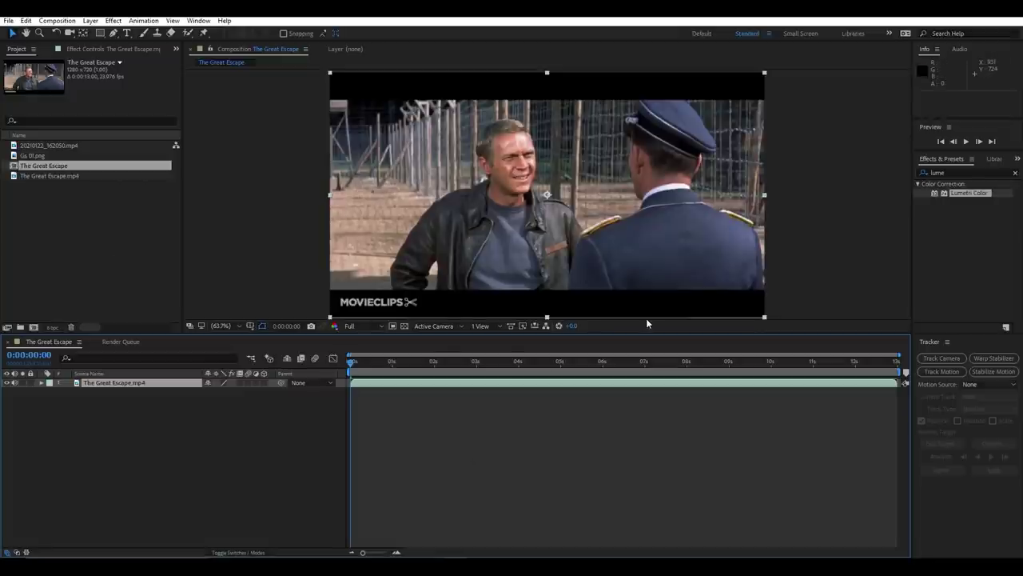
pyautogui.click(44, 157)
pyautogui.moveTo(47, 159); pyautogui.dragTo(111, 385)
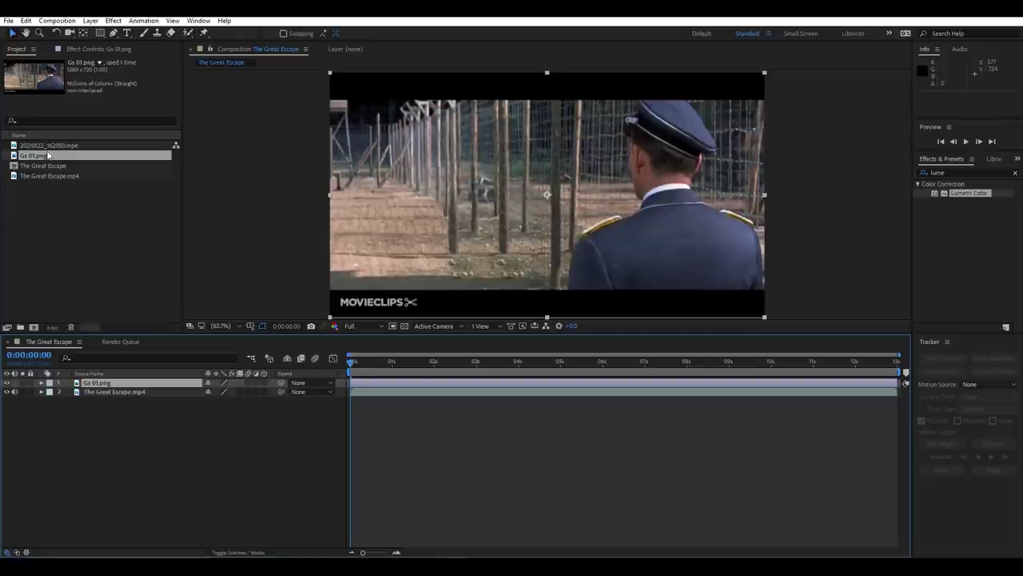
pyautogui.moveTo(48, 145); pyautogui.dragTo(120, 384)
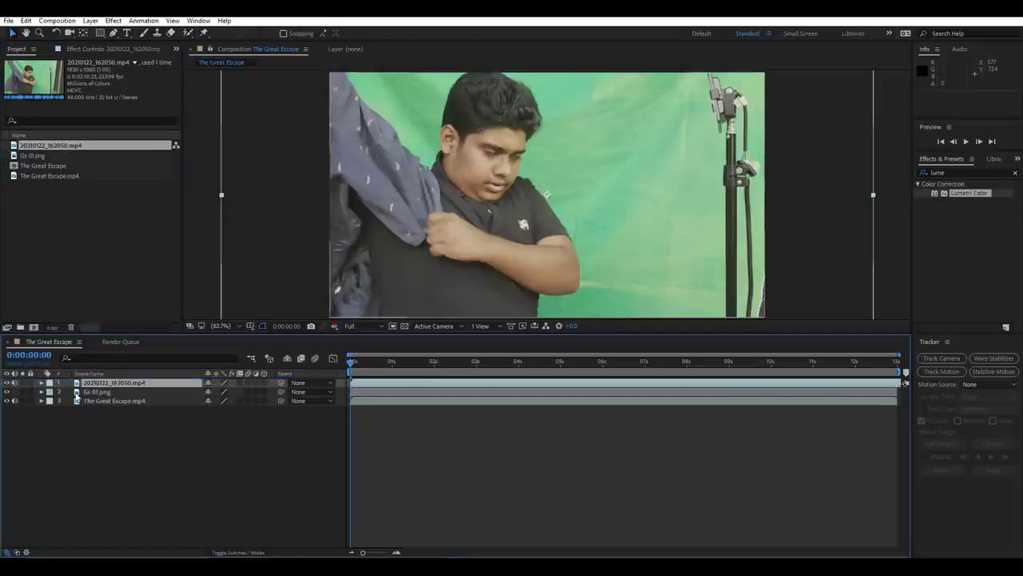
# Scale the green-screen clip layer down to 67%.
pyautogui.click(42, 383)
pyautogui.click(51, 391)
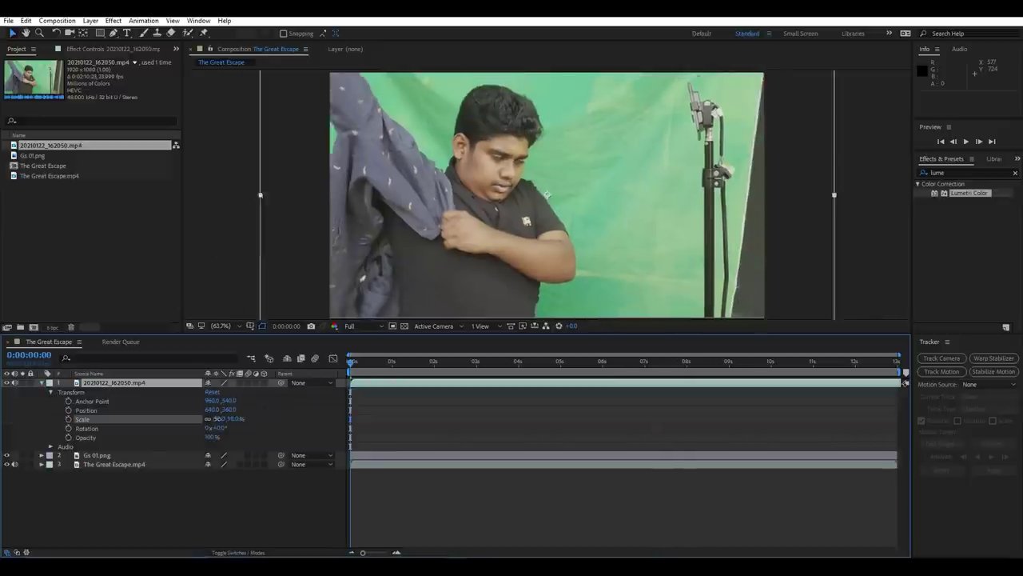
pyautogui.moveTo(224, 418); pyautogui.dragTo(210, 422)
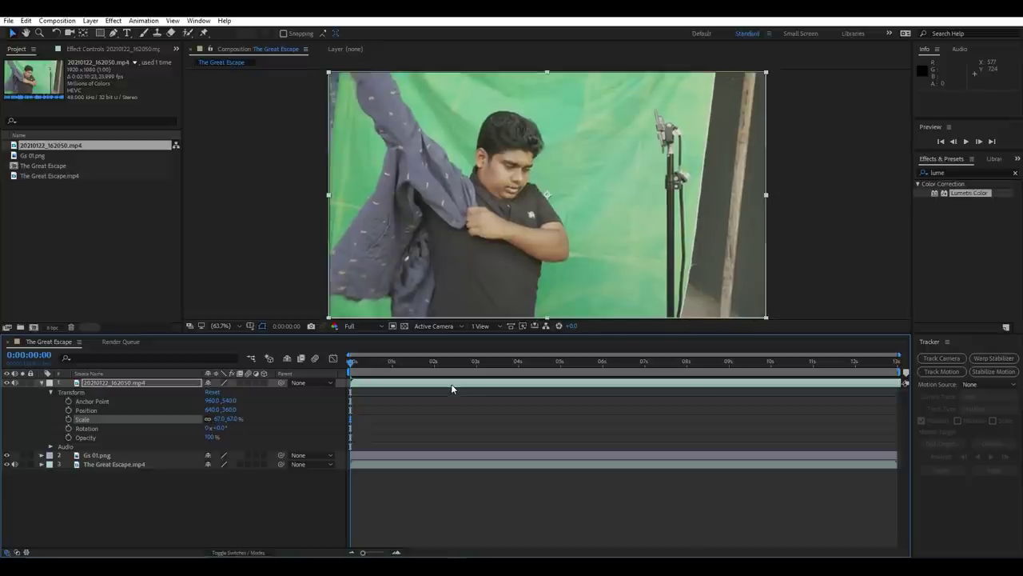
# Slide the green-screen clip in time so it opens on the actor standing in his jacket.
pyautogui.moveTo(453, 387); pyautogui.dragTo(393, 388)
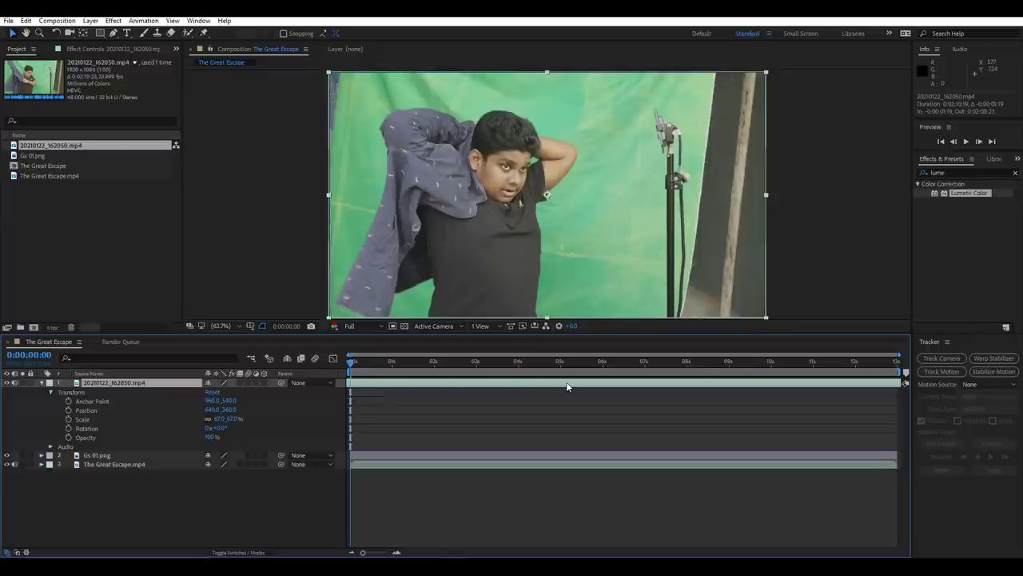
pyautogui.moveTo(567, 387); pyautogui.dragTo(427, 398)
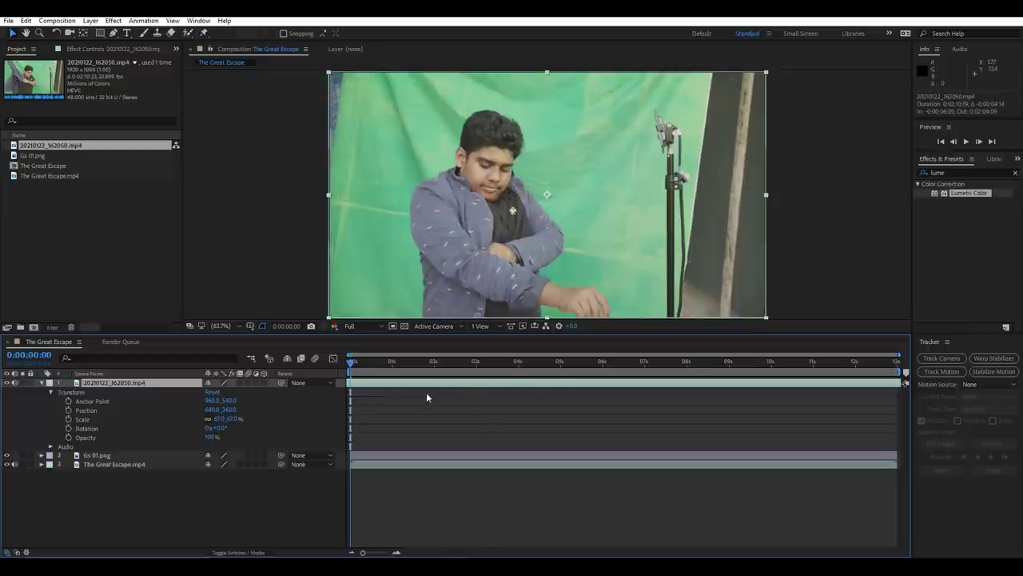
pyautogui.moveTo(625, 388); pyautogui.dragTo(406, 390)
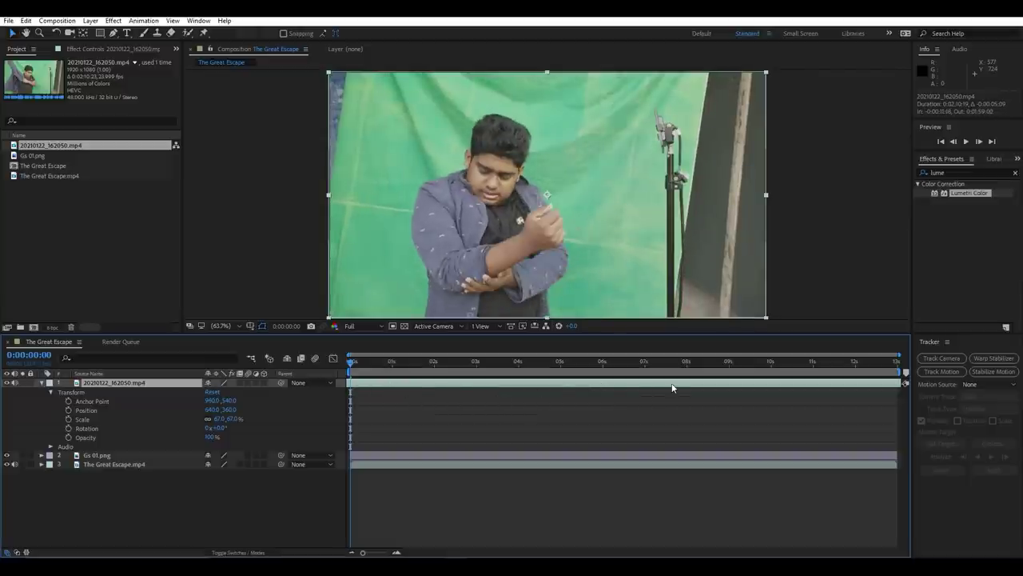
pyautogui.moveTo(673, 388); pyautogui.dragTo(459, 390)
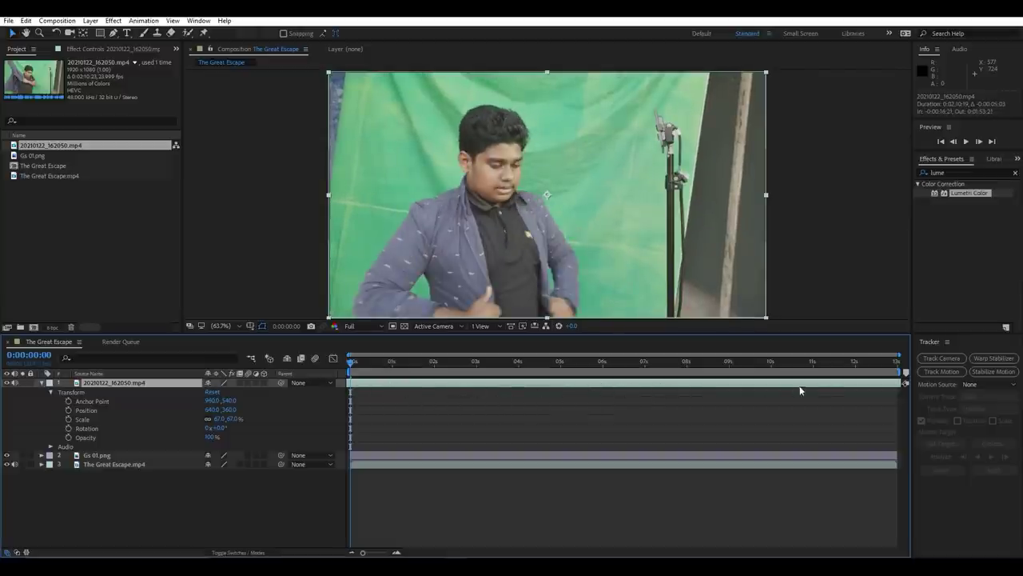
pyautogui.moveTo(799, 385); pyautogui.dragTo(411, 388)
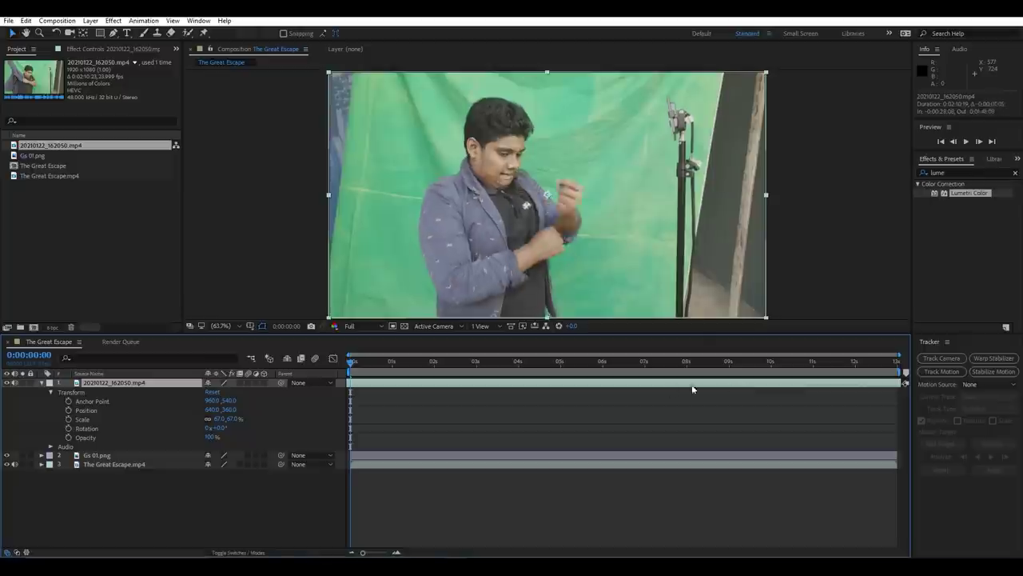
pyautogui.moveTo(726, 384); pyautogui.dragTo(484, 390)
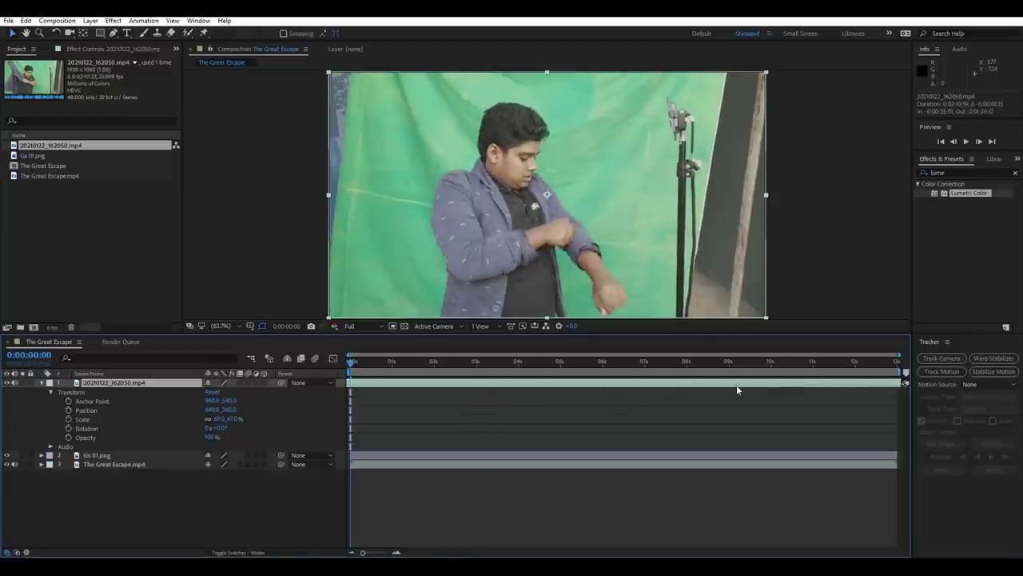
pyautogui.moveTo(817, 387); pyautogui.dragTo(440, 389)
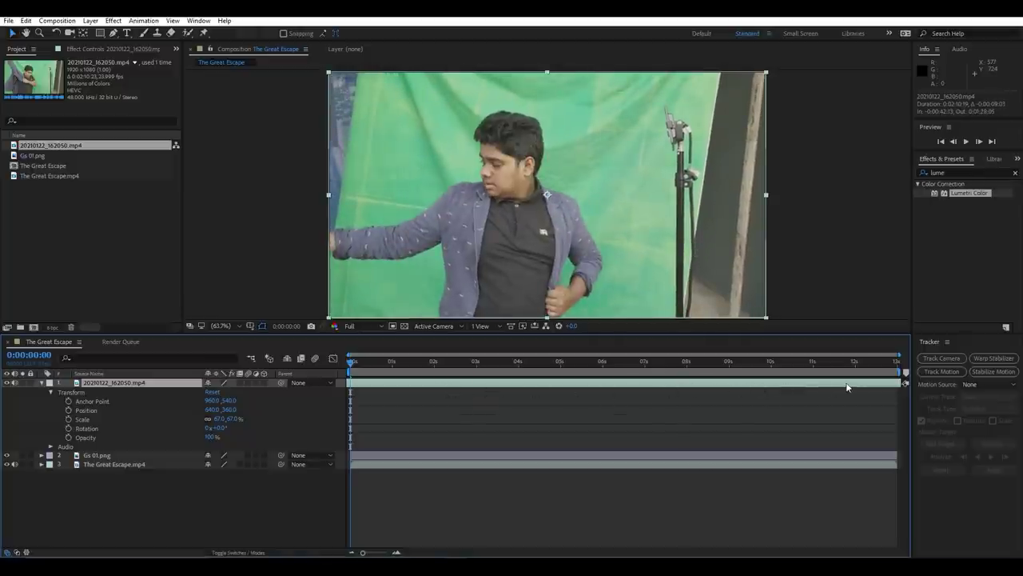
pyautogui.moveTo(847, 387); pyautogui.dragTo(484, 384)
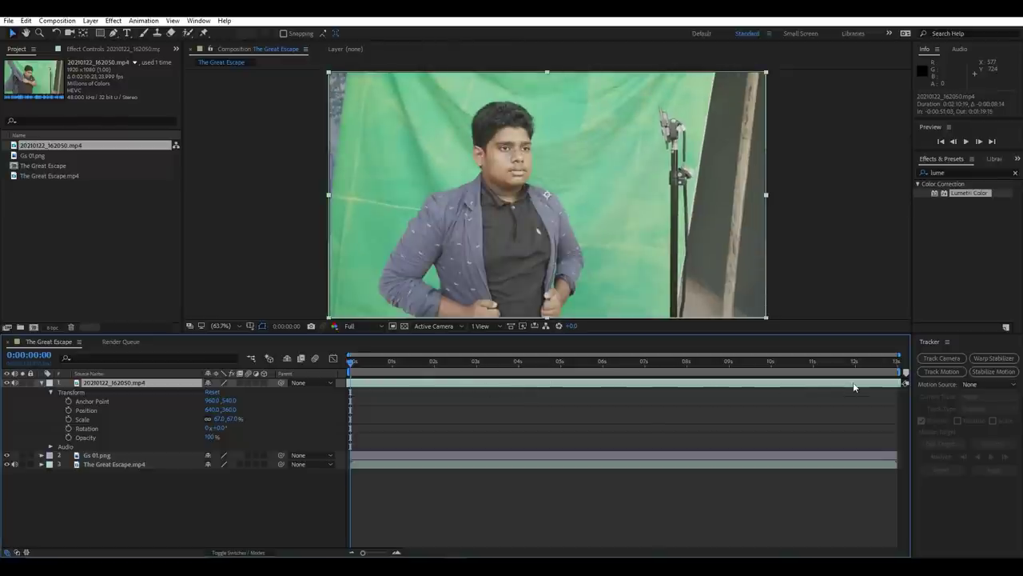
pyautogui.moveTo(854, 387); pyautogui.dragTo(669, 395)
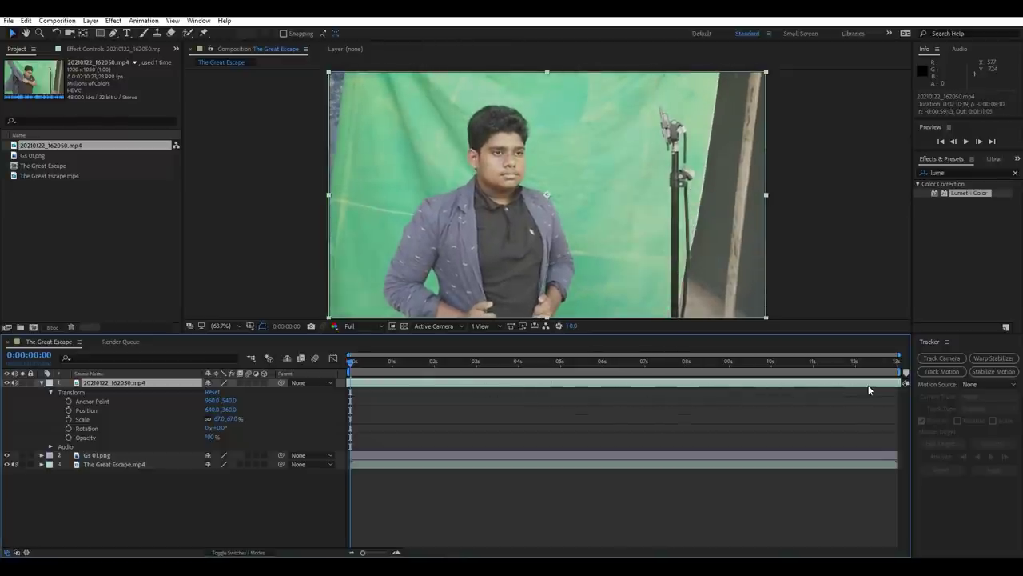
pyautogui.moveTo(870, 390); pyautogui.dragTo(664, 392)
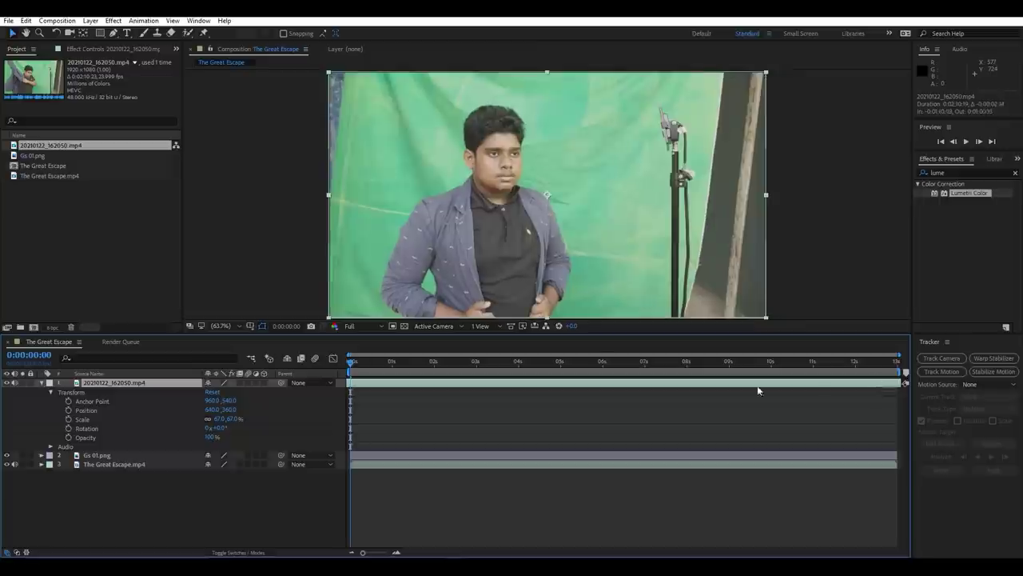
pyautogui.moveTo(895, 384); pyautogui.dragTo(423, 389)
pyautogui.moveTo(893, 387); pyautogui.dragTo(428, 384)
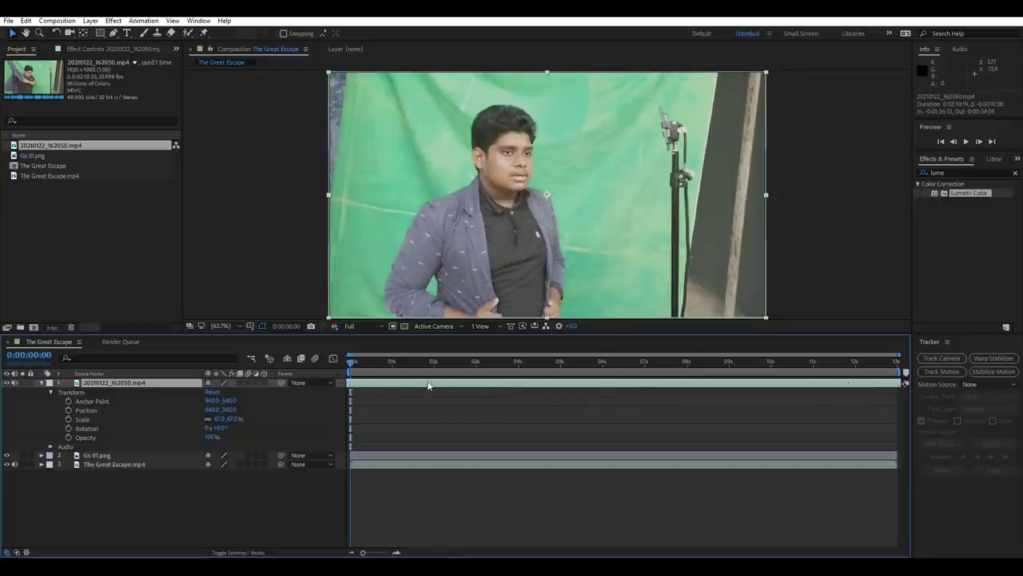
pyautogui.moveTo(670, 395)
pyautogui.mouseDown()
pyautogui.moveTo(858, 384)
pyautogui.moveTo(811, 388)
pyautogui.mouseUp()
pyautogui.moveTo(629, 384); pyautogui.dragTo(708, 388)
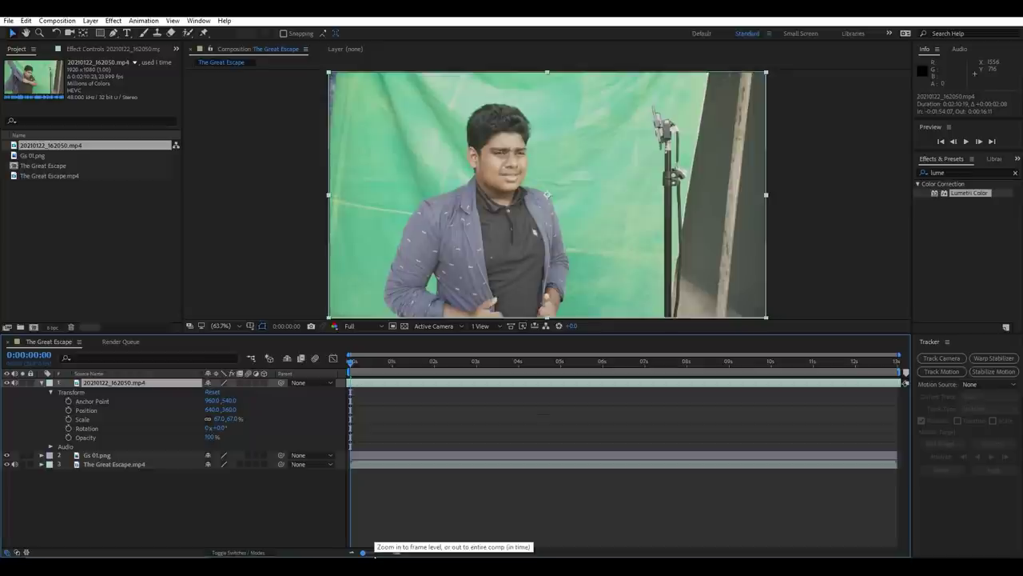
# Apply Keylight to the green-screen clip, removing an accidental duplicate layer first.
pyautogui.hotkey('ctrl', 'd')
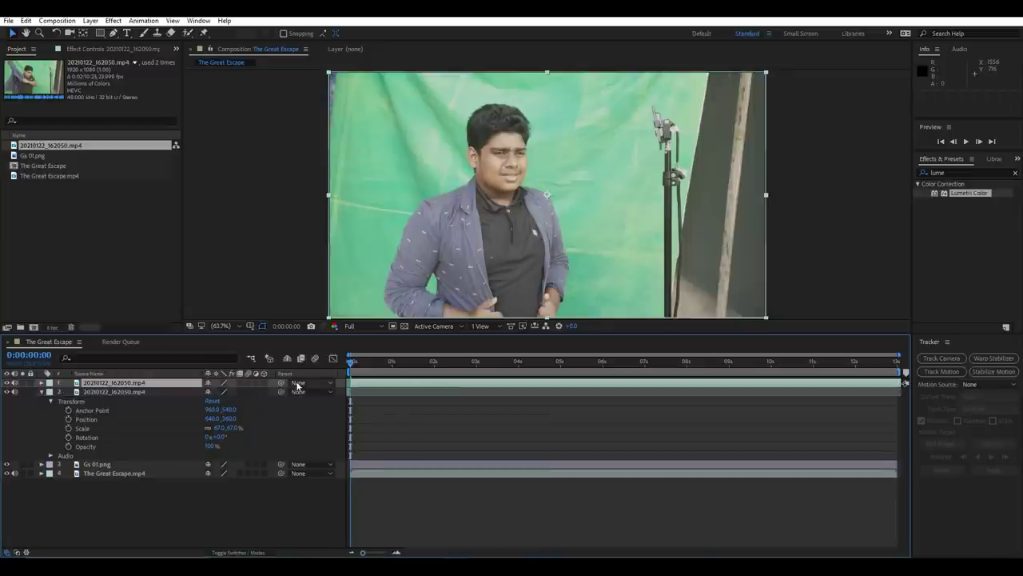
pyautogui.click(119, 391)
pyautogui.press('Delete')
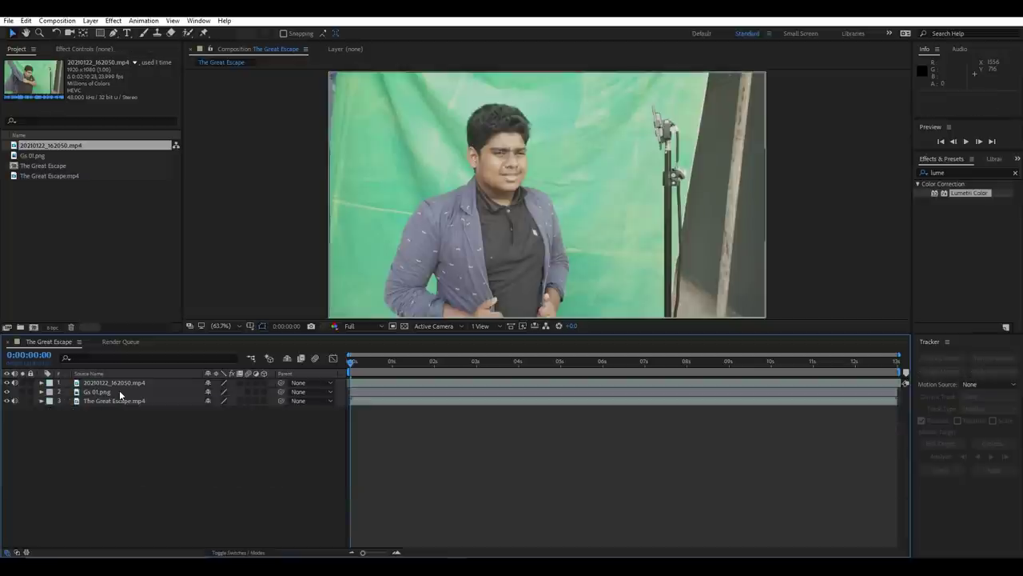
pyautogui.click(376, 384)
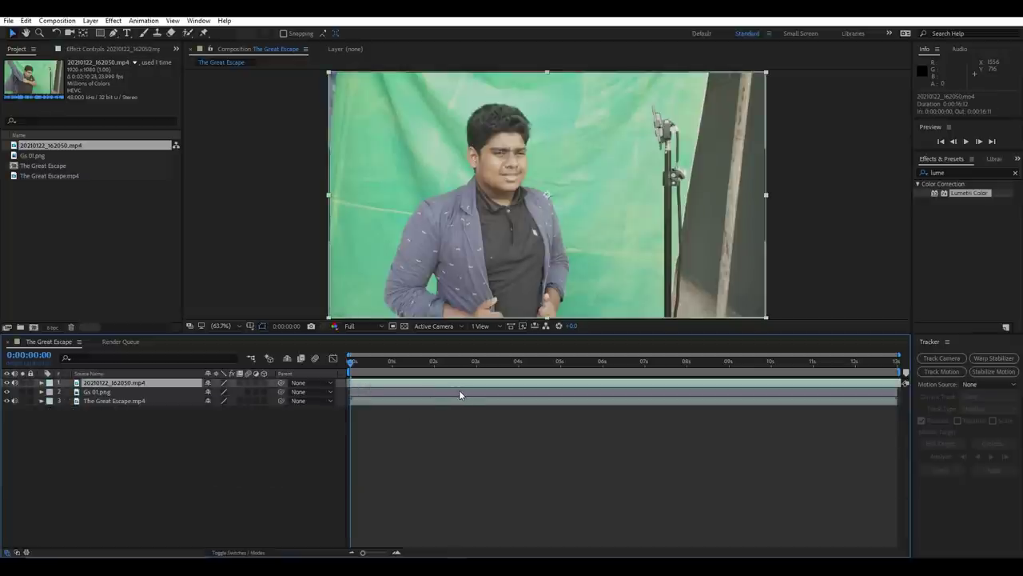
pyautogui.click(937, 173)
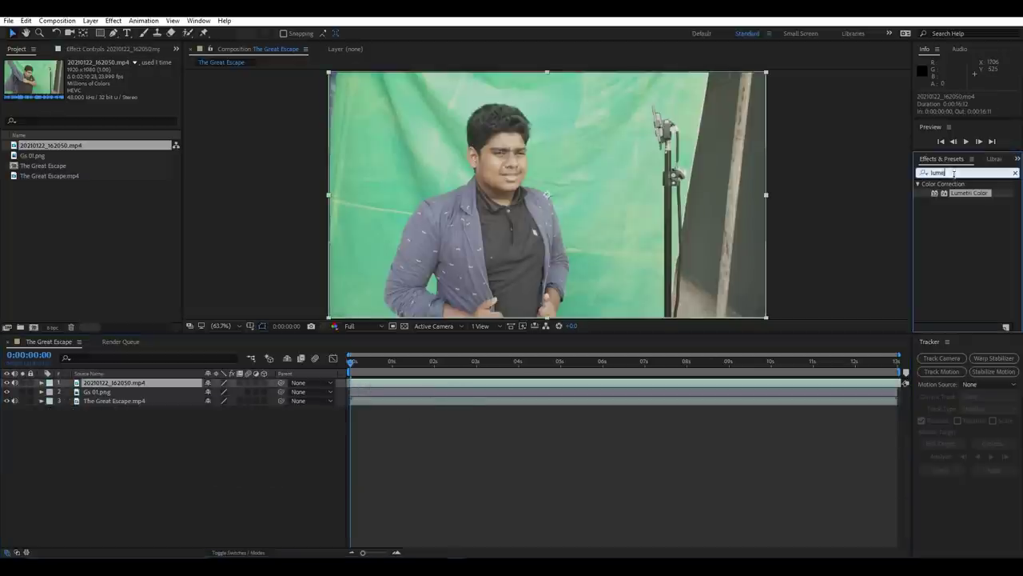
pyautogui.press('BackSpace')
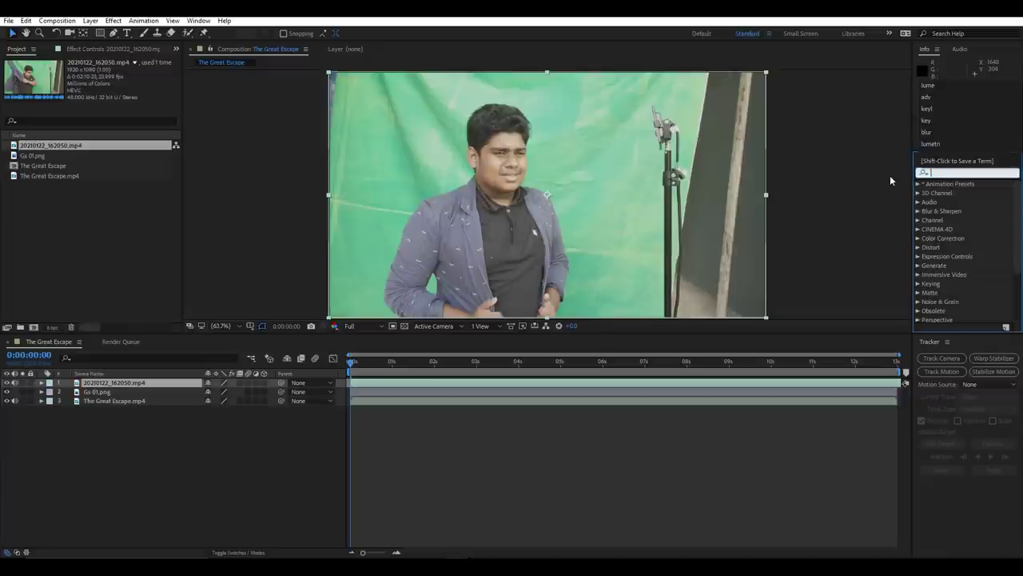
pyautogui.write('key')
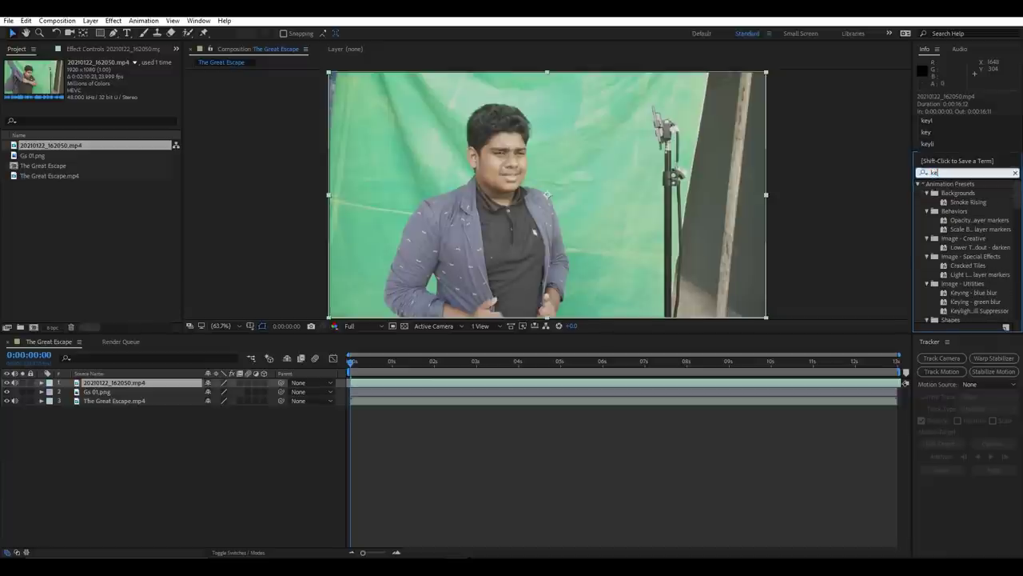
pyautogui.moveTo(959, 293); pyautogui.dragTo(610, 384)
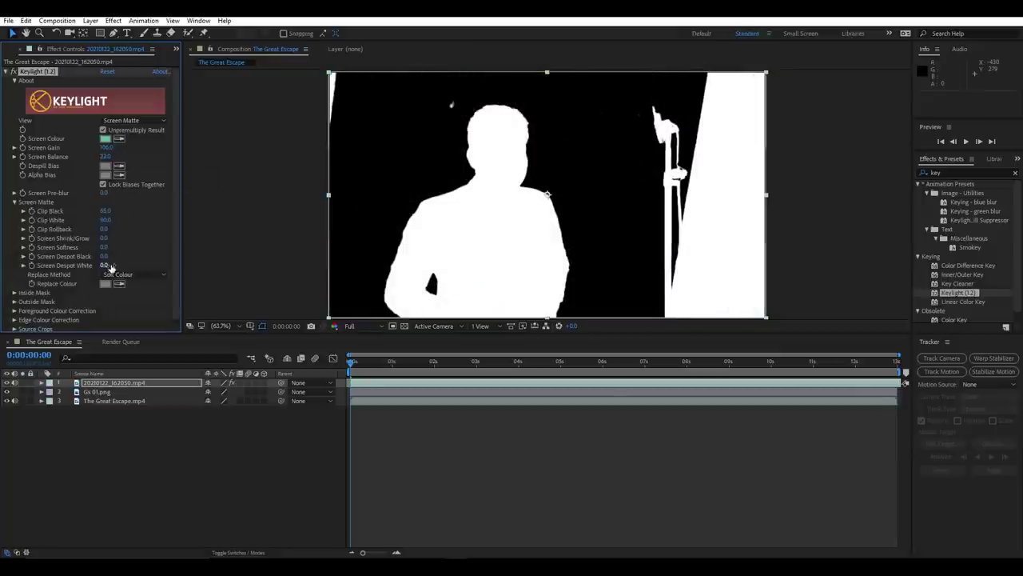
# Show the keyed final result and draw a Pen mask around the actor.
pyautogui.click(133, 119)
pyautogui.click(160, 246)
pyautogui.press('g')
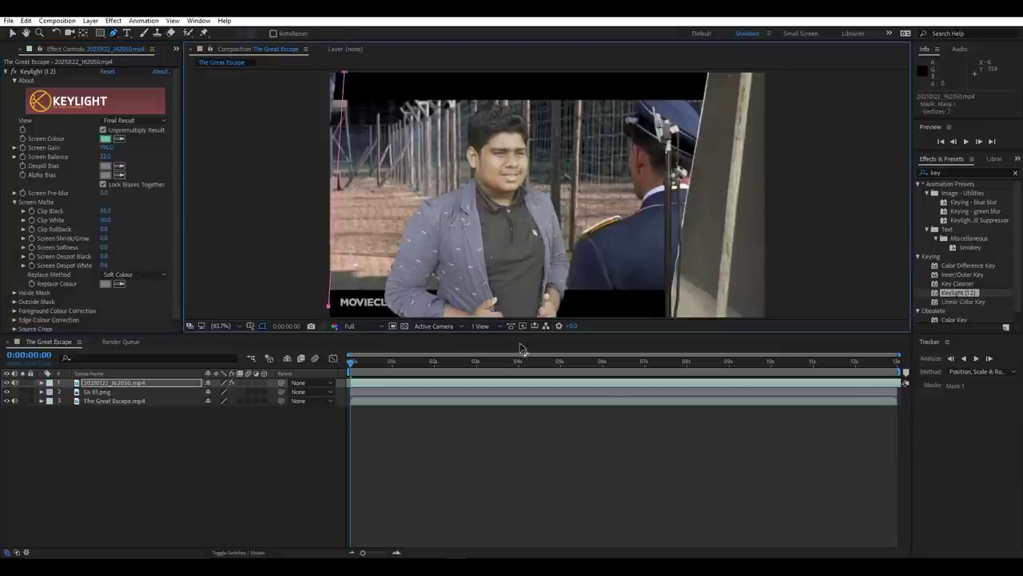
pyautogui.click(344, 72)
pyautogui.click(646, 318)
pyautogui.click(637, 108)
pyautogui.click(344, 72)
# Adjust the actor layer's Transform to line him up with the officer.
pyautogui.click(41, 382)
pyautogui.click(50, 410)
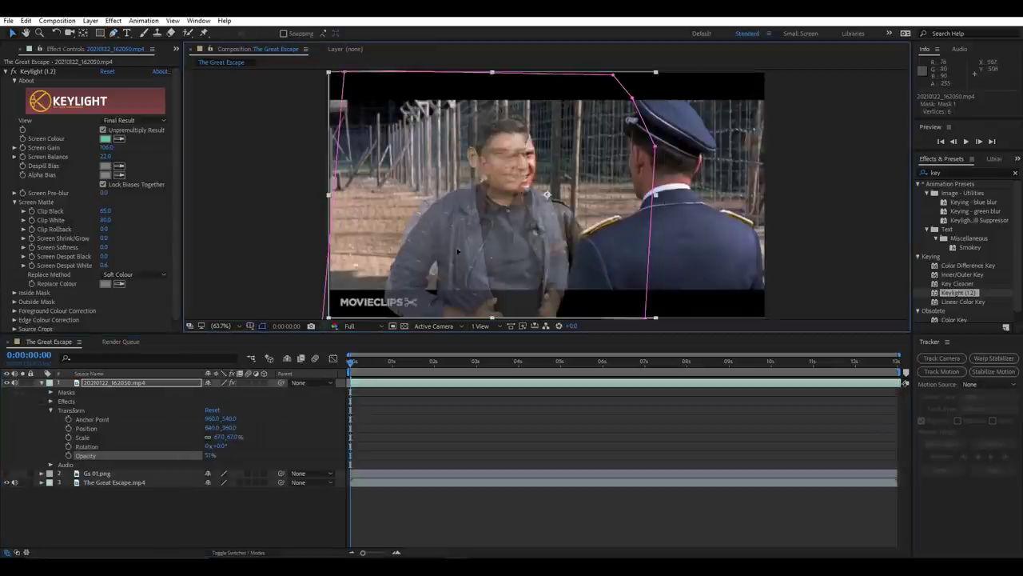
pyautogui.moveTo(218, 437); pyautogui.dragTo(221, 440)
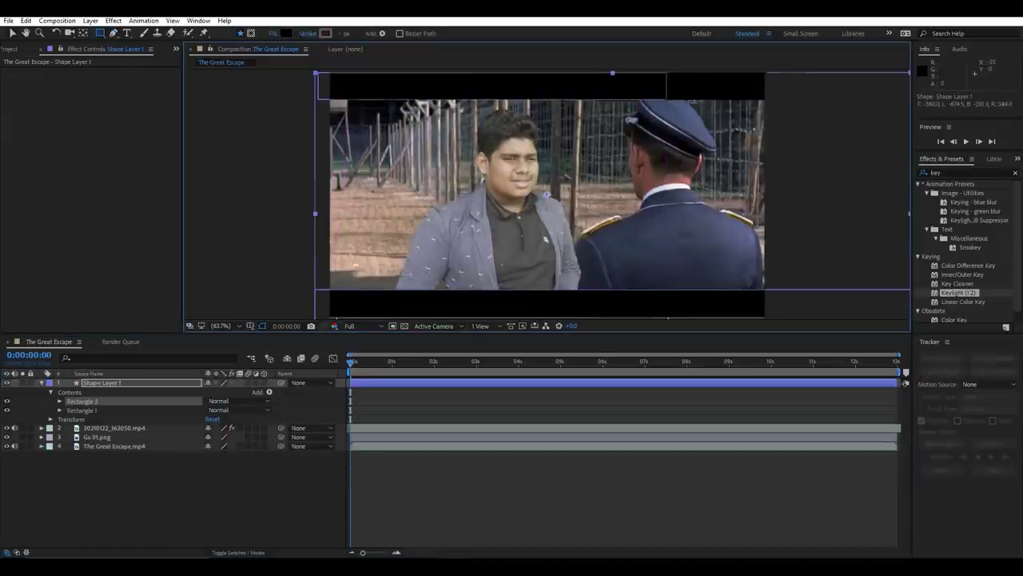
# Duplicate The Great Escape.mp4 layer and move the copy above Shape Layer 1.
pyautogui.click(205, 540)
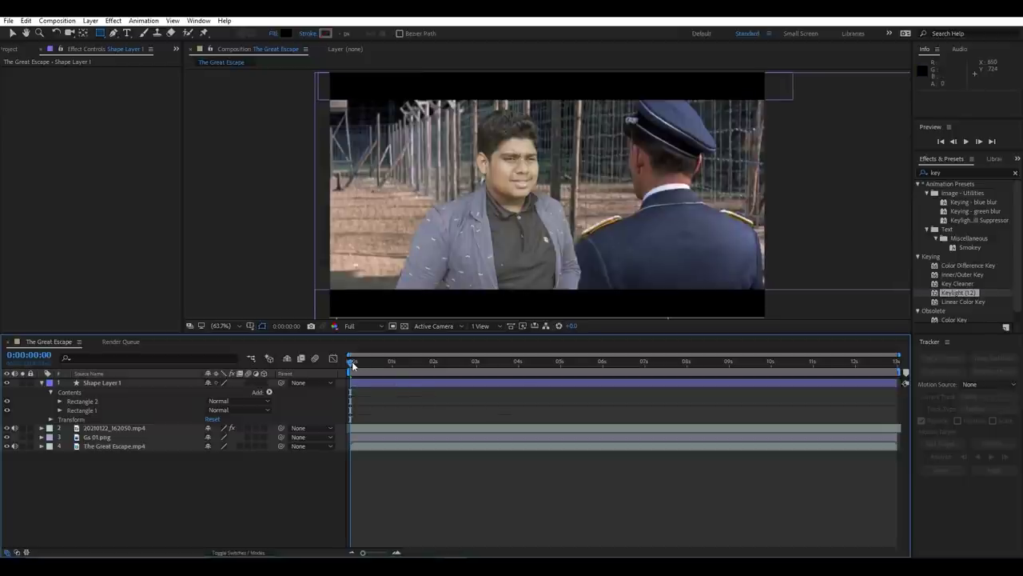
pyautogui.moveTo(354, 364); pyautogui.dragTo(446, 377)
pyautogui.press('Home')
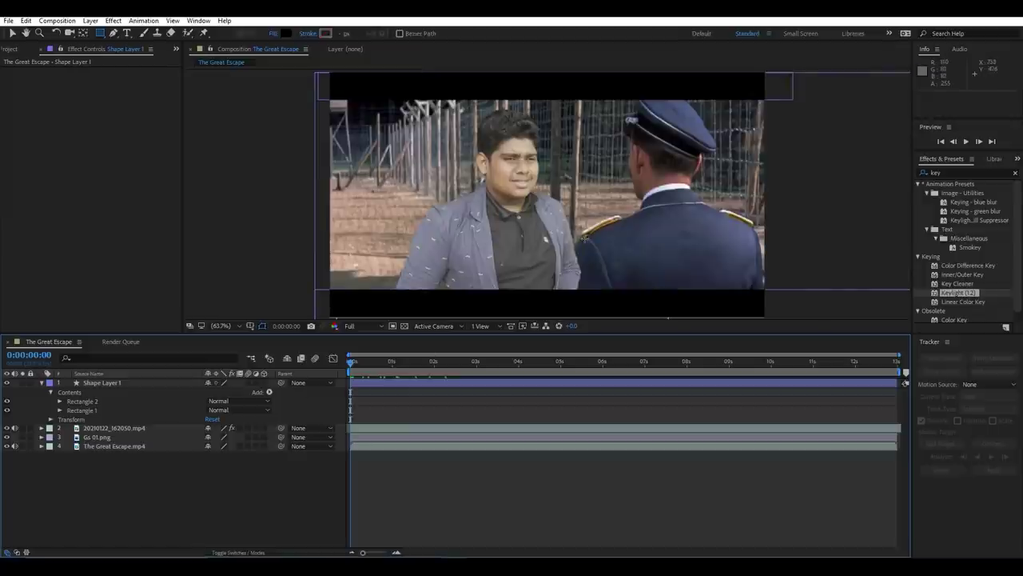
pyautogui.click(103, 448)
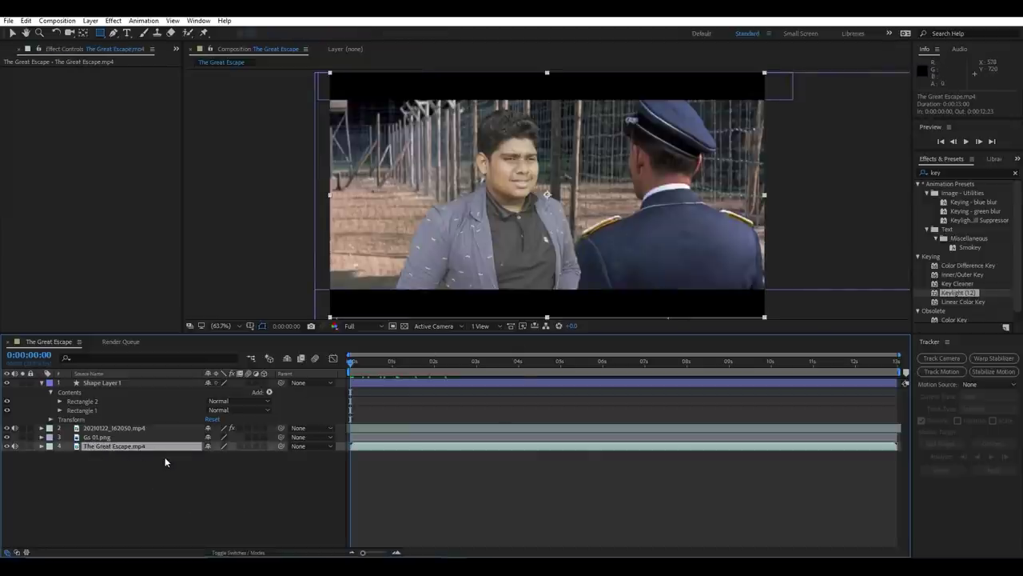
pyautogui.hotkey('ctrl', 'd')
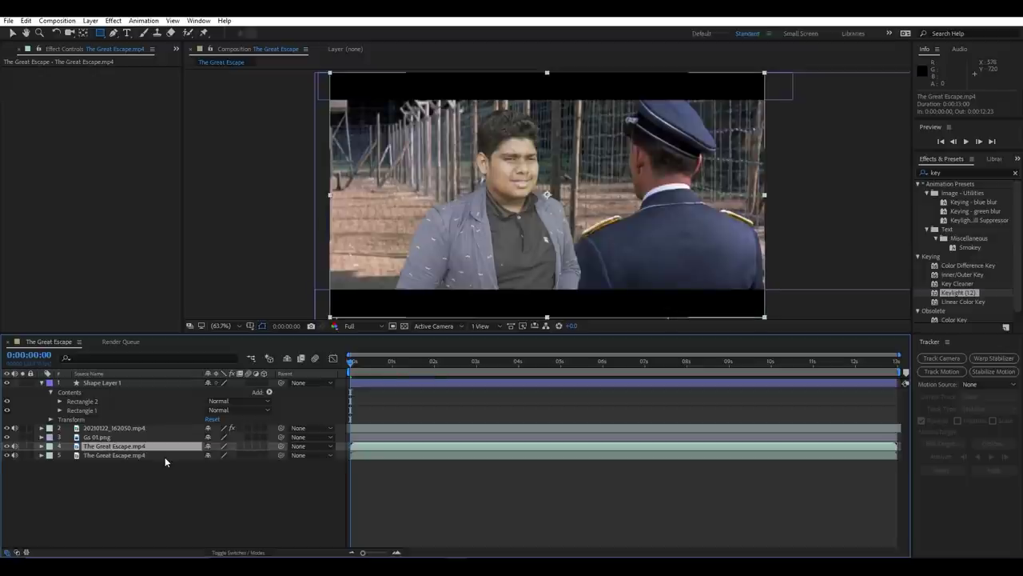
pyautogui.moveTo(144, 446); pyautogui.dragTo(134, 383)
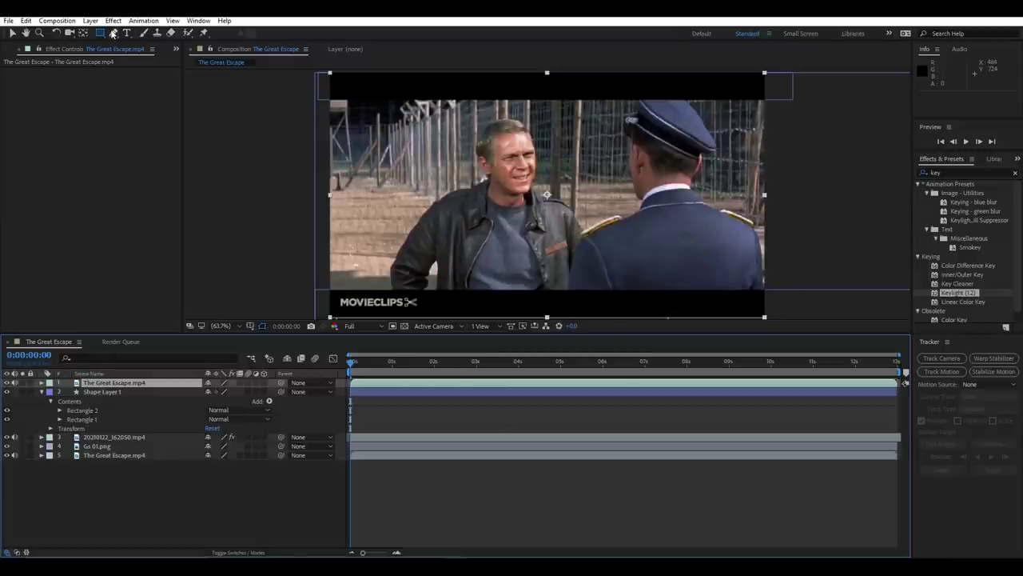
# Draw a Pen mask around the officer's collar, head and cap on the top clip.
pyautogui.click(112, 34)
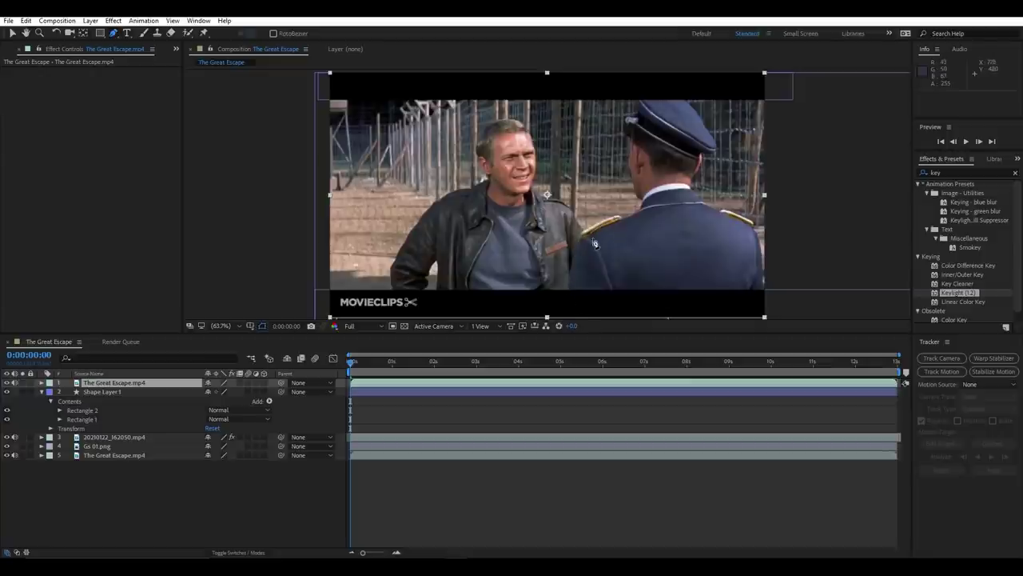
pyautogui.click(567, 292)
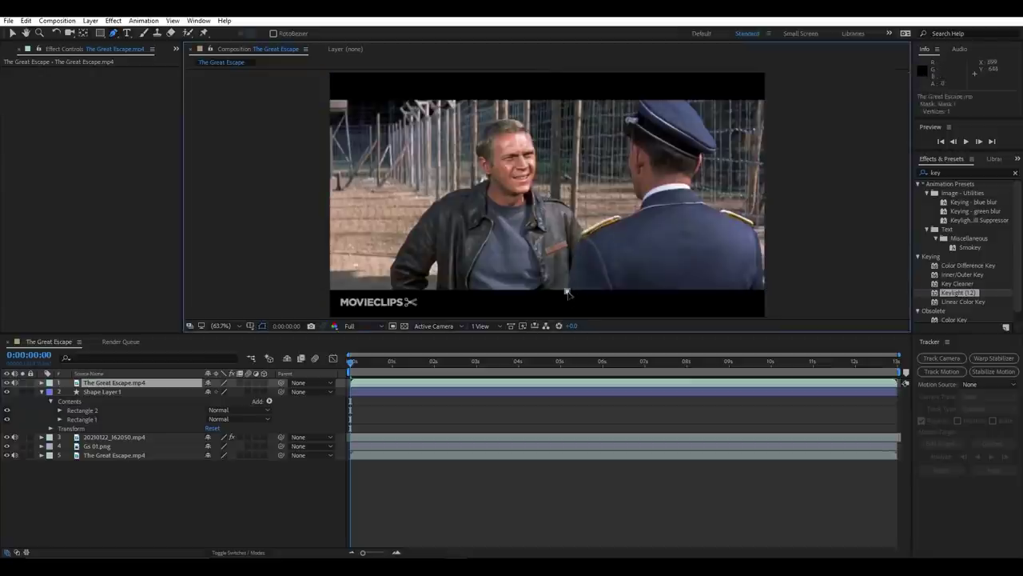
pyautogui.click(577, 239)
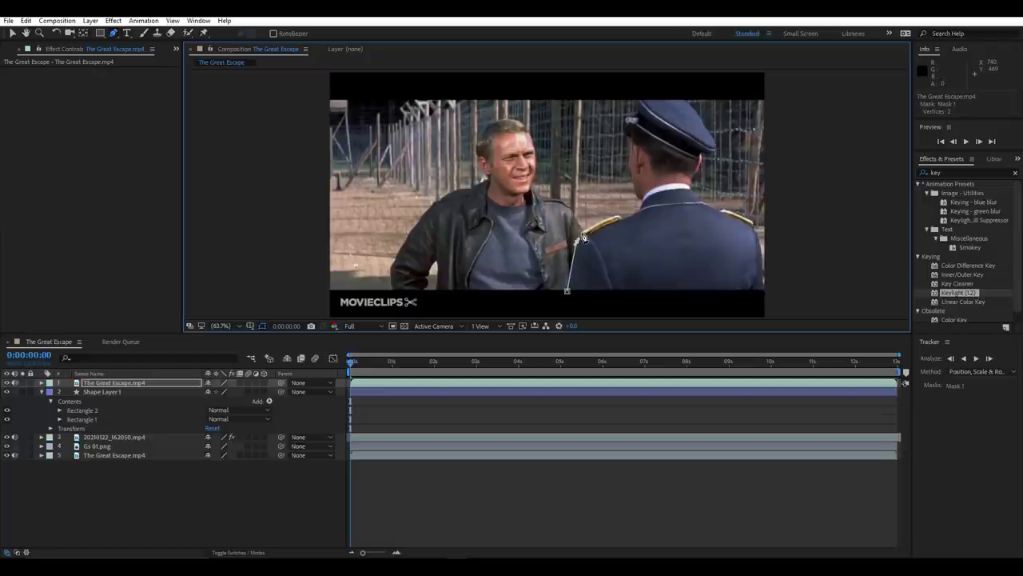
pyautogui.click(617, 220)
pyautogui.click(619, 219)
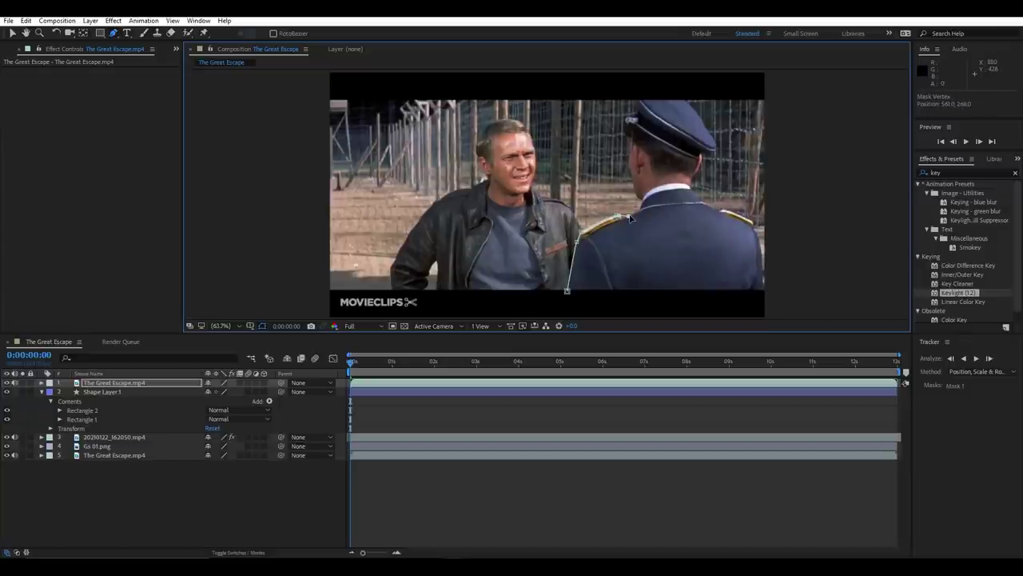
pyautogui.click(630, 215)
pyautogui.click(601, 115)
pyautogui.click(655, 73)
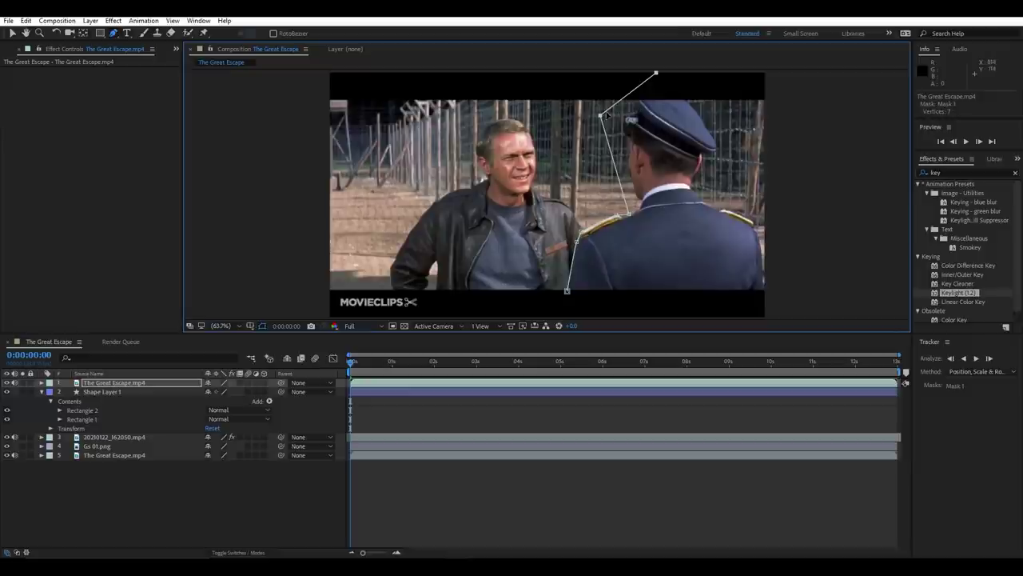
pyautogui.moveTo(601, 114); pyautogui.dragTo(617, 115)
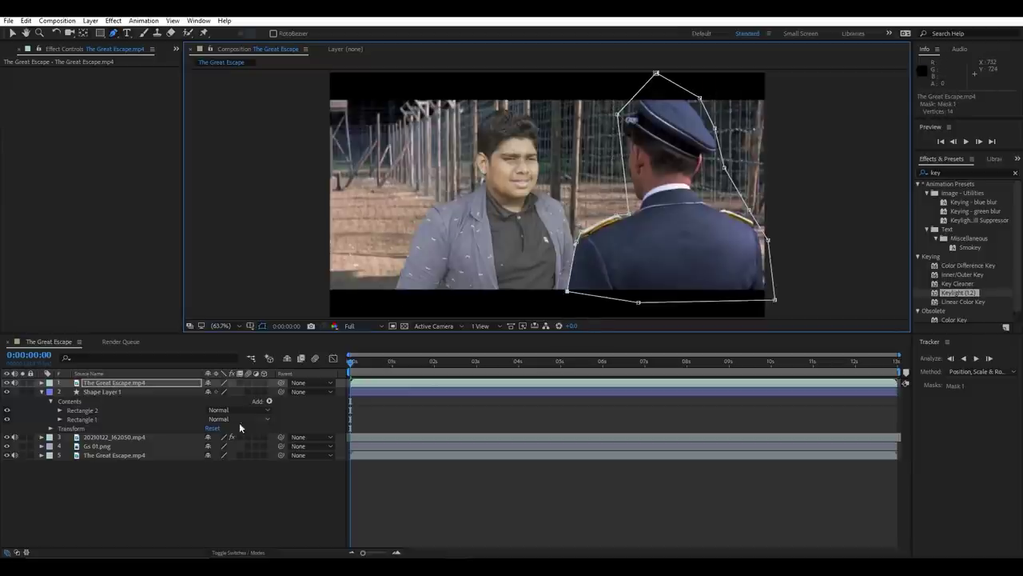
# Enable keyframing on Mask 1's Mask Path.
pyautogui.click(42, 383)
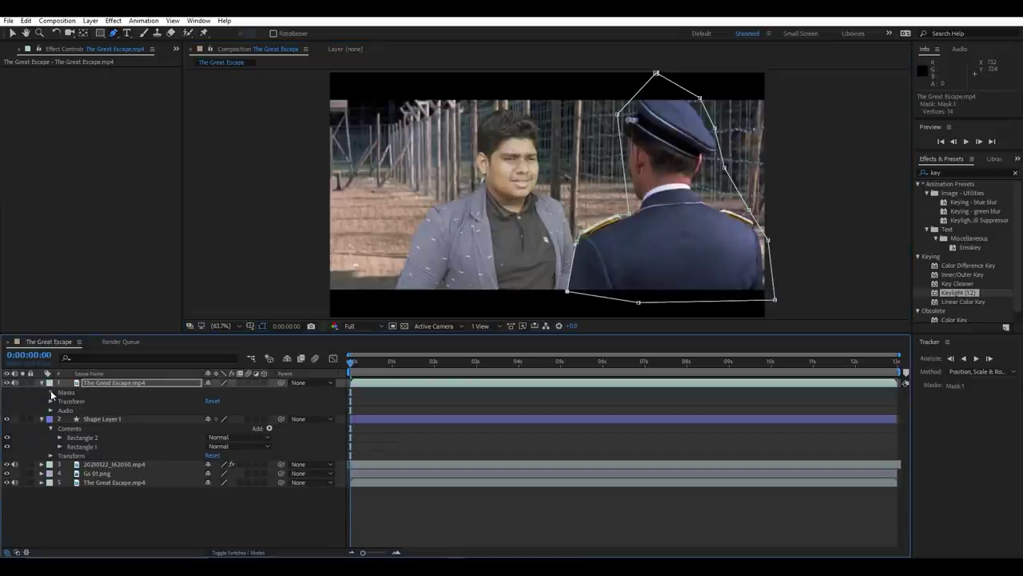
pyautogui.click(51, 393)
pyautogui.click(59, 401)
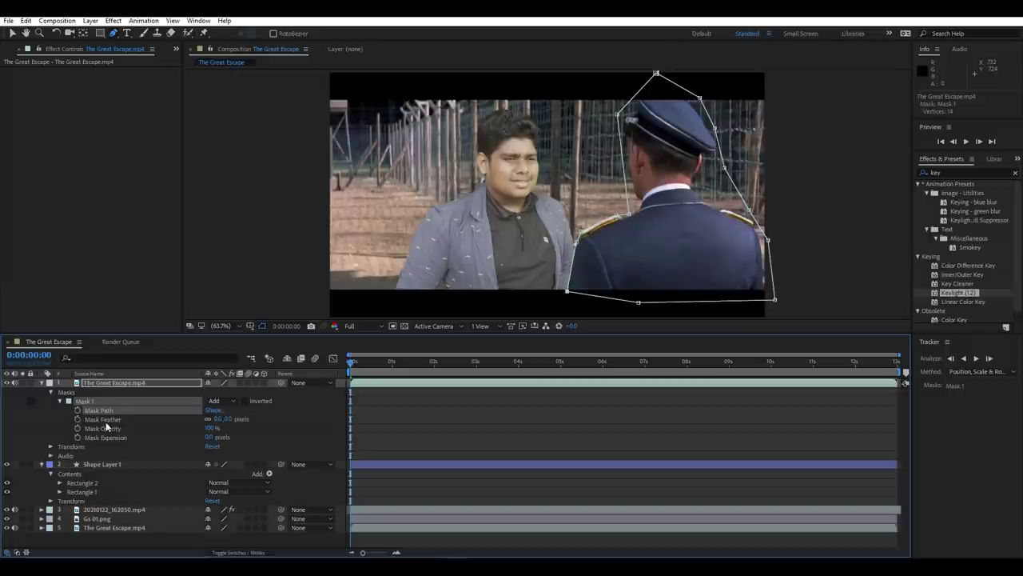
pyautogui.click(78, 411)
# Three frames in, adjust the mask point at the officer's shoulder.
pyautogui.click(975, 141)
pyautogui.click(974, 141)
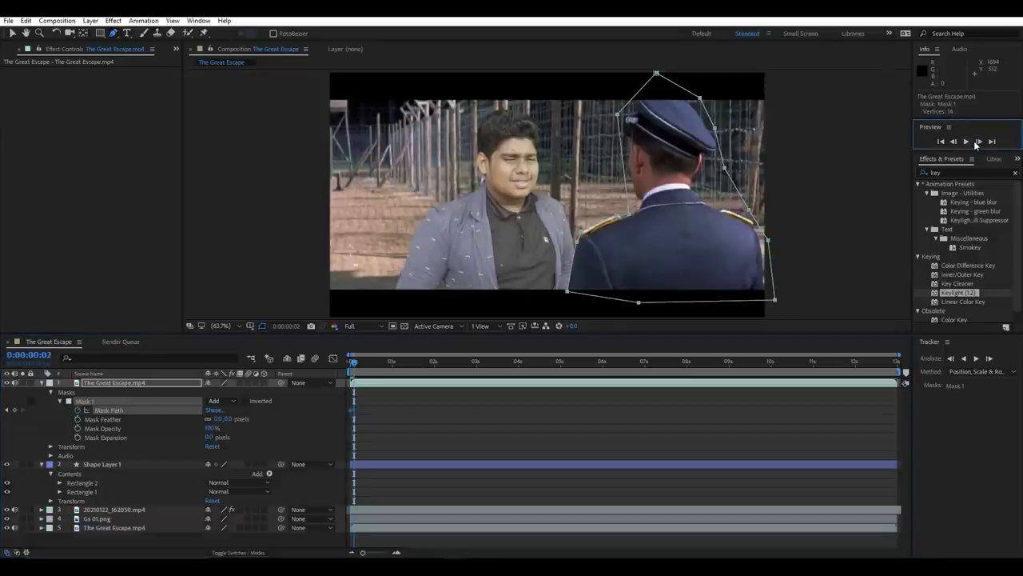
pyautogui.click(975, 141)
pyautogui.click(572, 273)
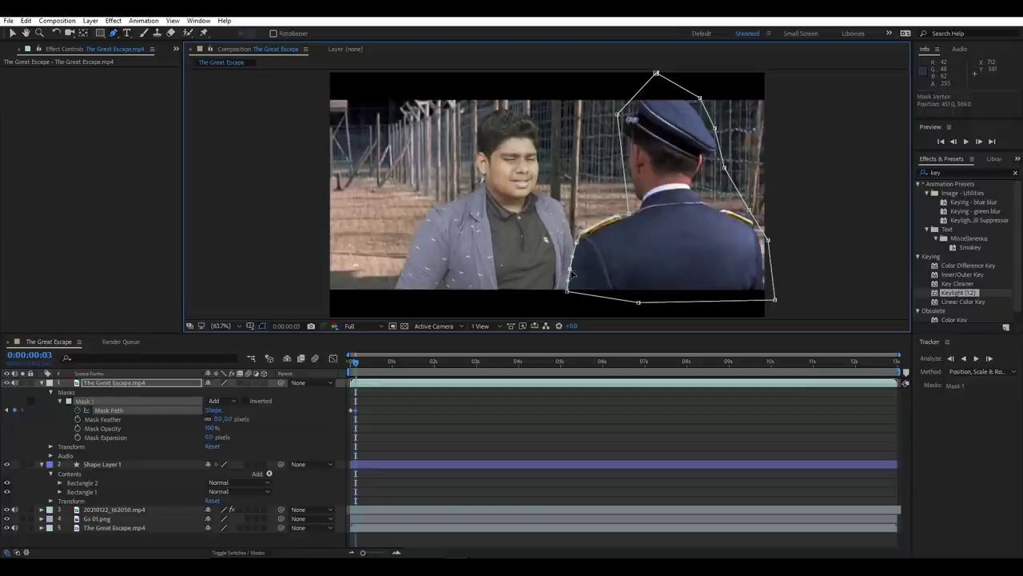
pyautogui.click(568, 291)
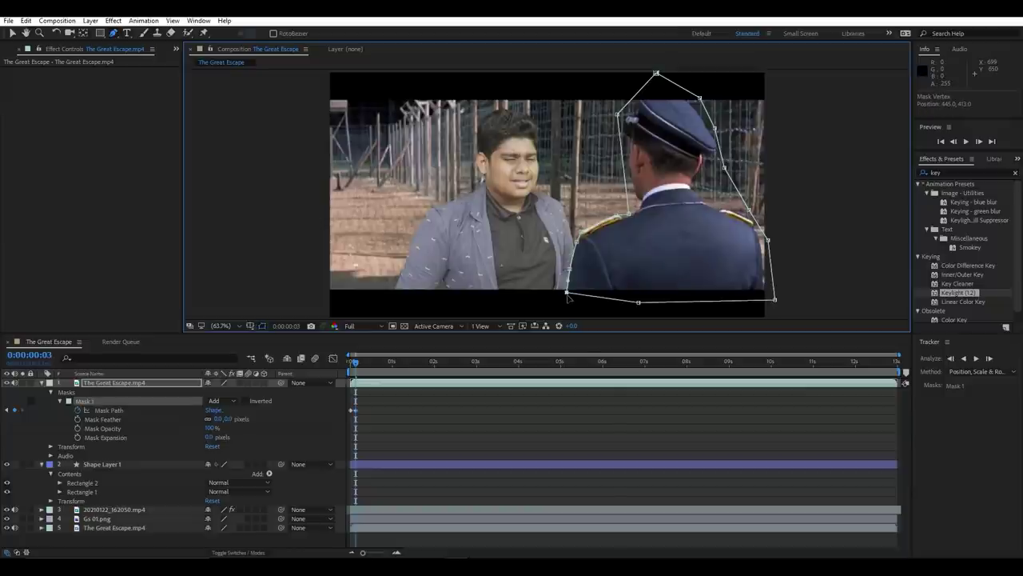
# Five frames further on, reshape the mask's lower-left point along the officer's shoulder.
pyautogui.click(981, 142)
pyautogui.click(981, 142)
pyautogui.click(981, 142)
pyautogui.click(981, 141)
pyautogui.click(981, 141)
pyautogui.click(982, 142)
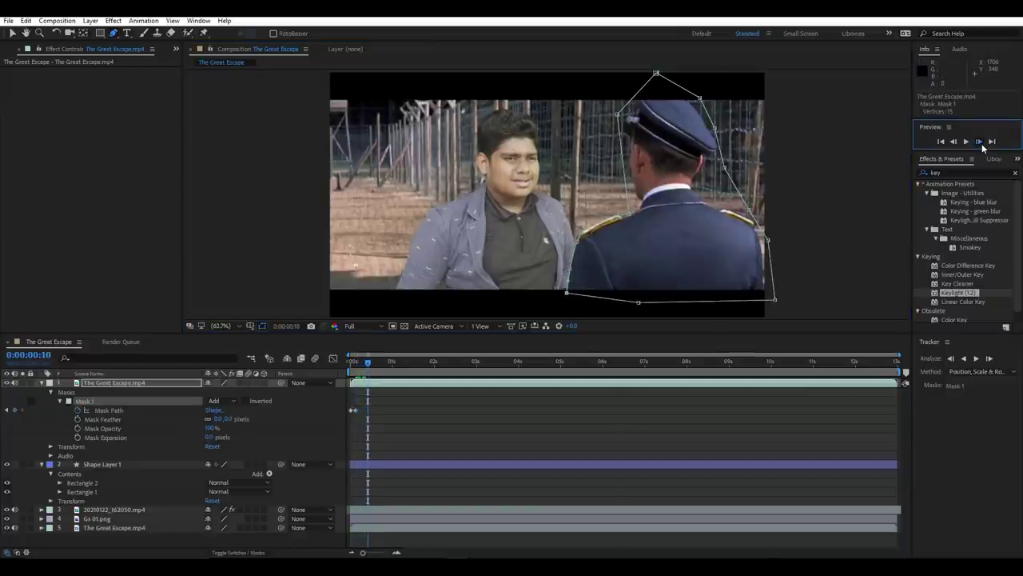
pyautogui.click(982, 143)
pyautogui.click(982, 142)
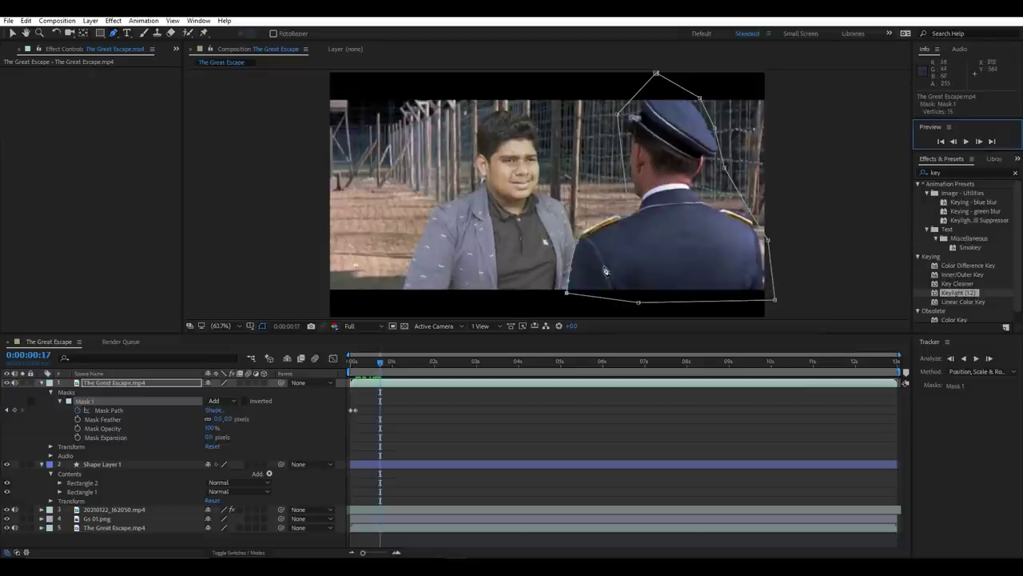
pyautogui.moveTo(572, 274); pyautogui.dragTo(570, 269)
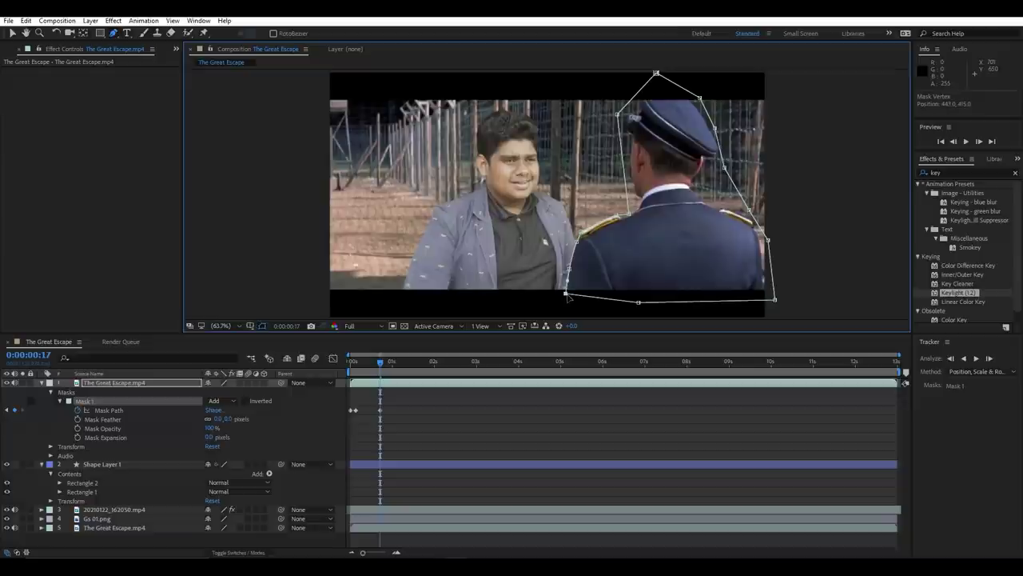
# Advance to the two-second mark and collapse Mask 1 and the top layer.
pyautogui.click(978, 141)
pyautogui.click(978, 141)
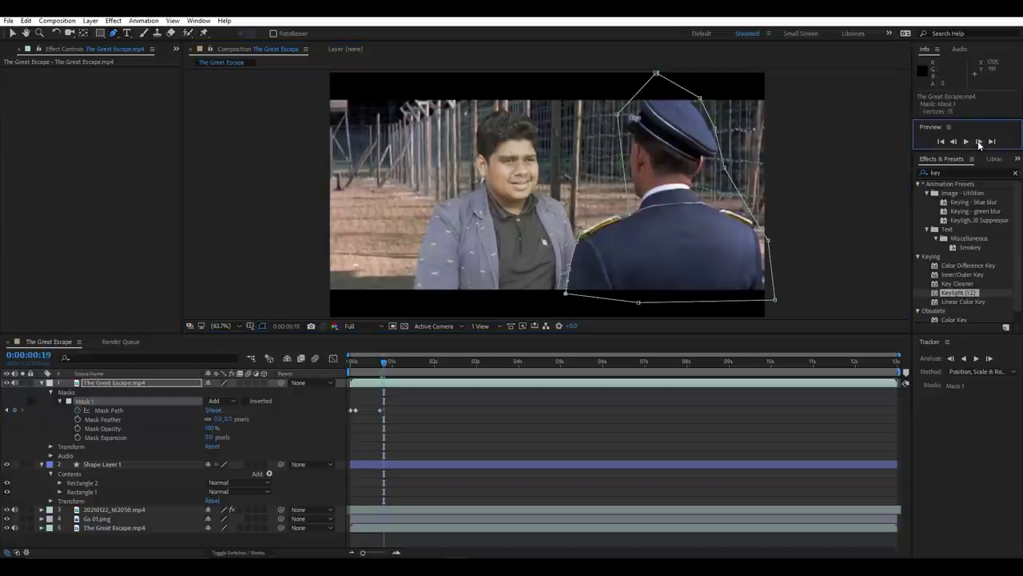
pyautogui.click(978, 141)
pyautogui.click(978, 140)
pyautogui.click(978, 141)
pyautogui.click(978, 141)
pyautogui.click(978, 141)
pyautogui.click(978, 141)
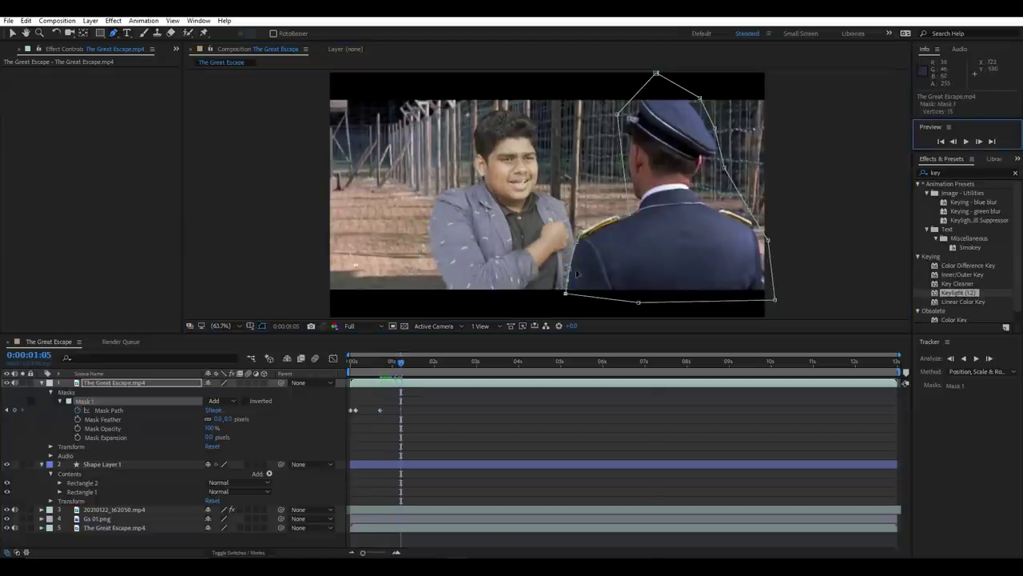
pyautogui.click(978, 141)
pyautogui.click(427, 361)
pyautogui.click(59, 401)
pyautogui.click(42, 382)
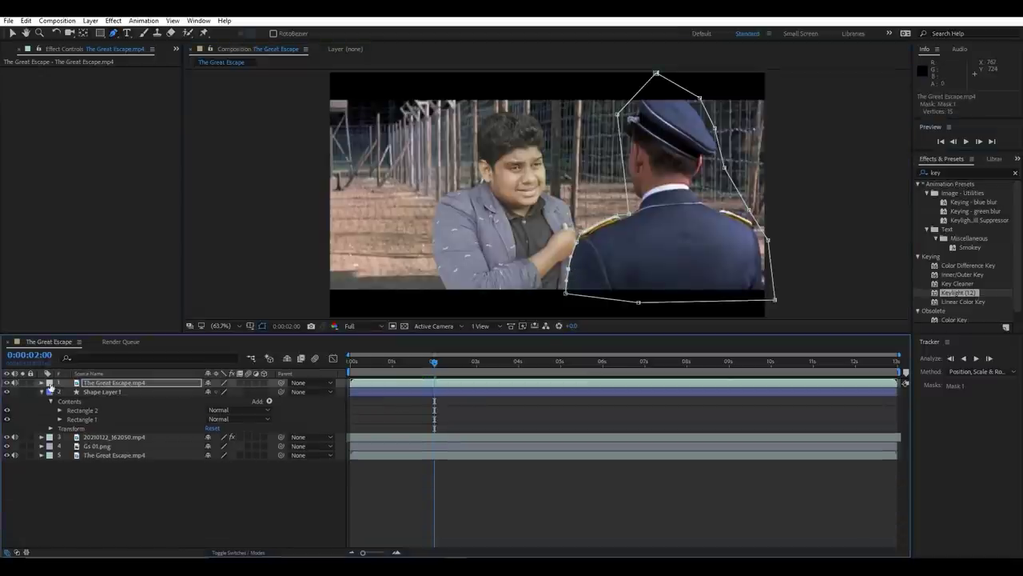
# Move the green-screen actor layer to Position 794.9, 378.8, beside the officer.
pyautogui.press('Home')
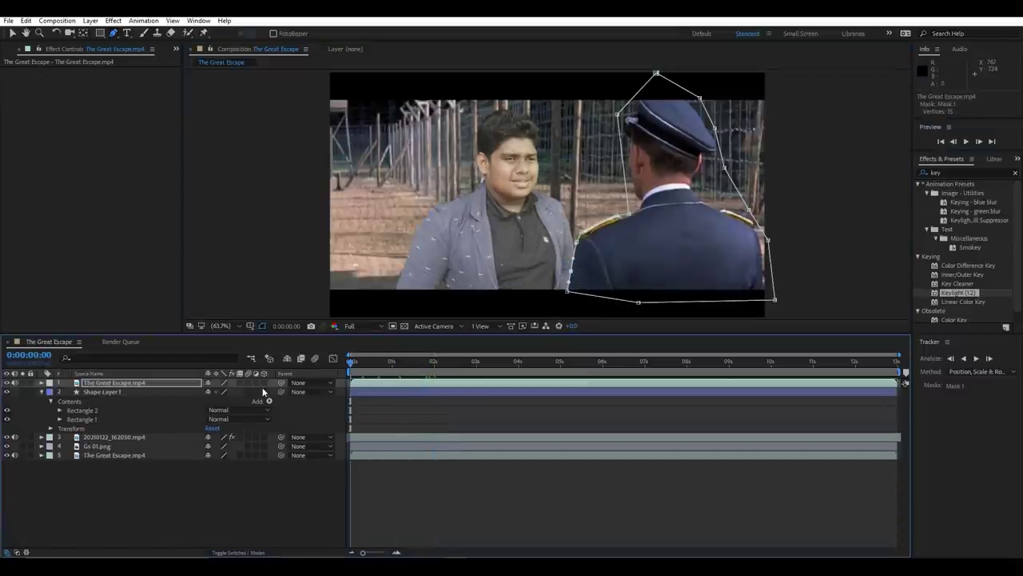
pyautogui.click(494, 511)
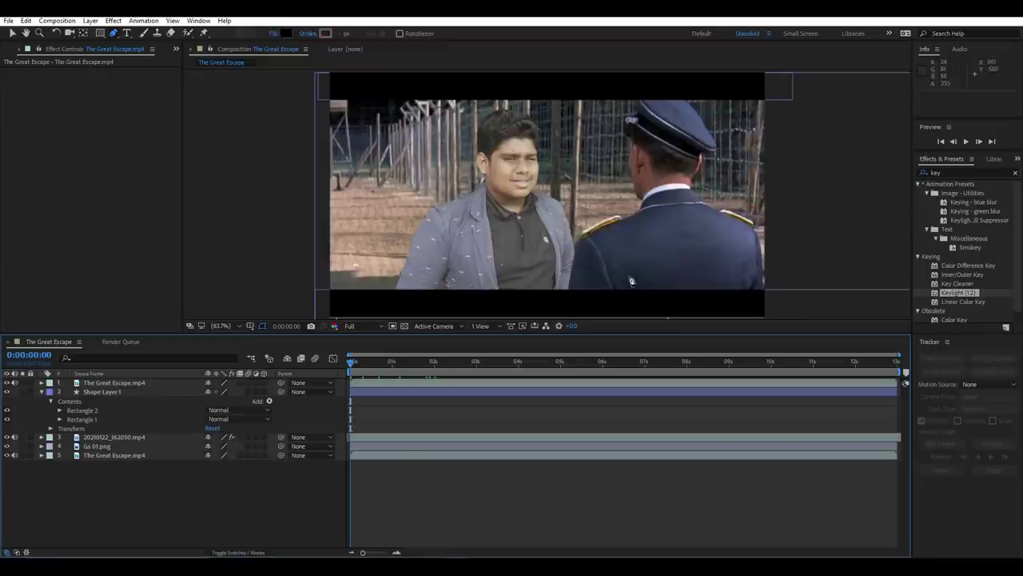
pyautogui.click(70, 424)
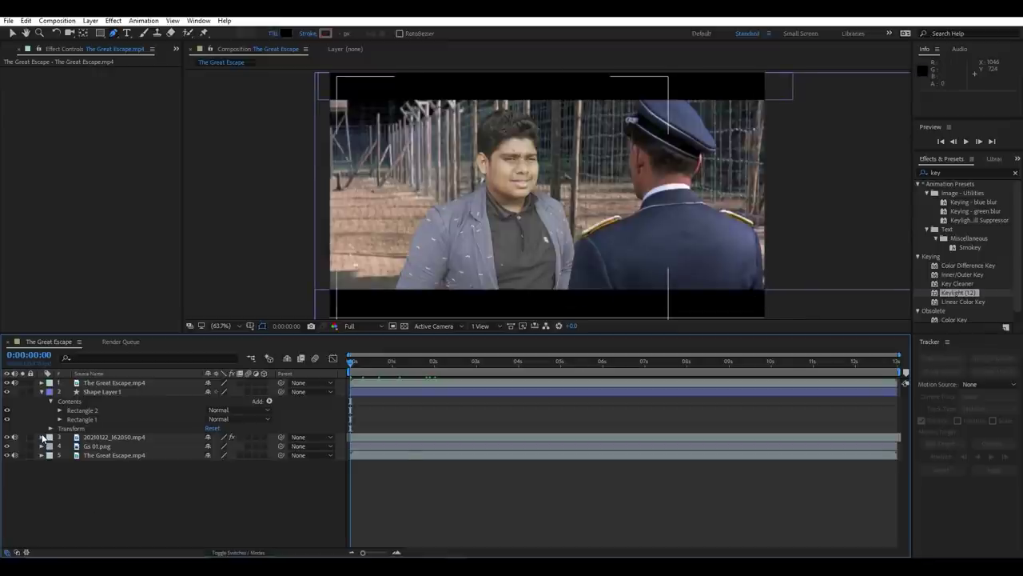
pyautogui.click(41, 437)
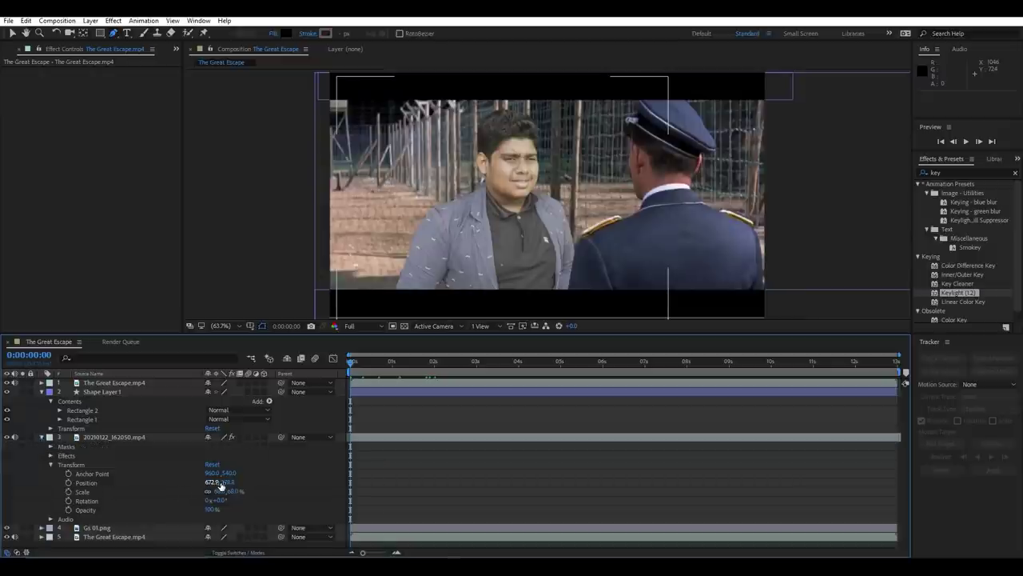
pyautogui.moveTo(212, 486)
pyautogui.mouseDown()
pyautogui.moveTo(352, 497)
pyautogui.moveTo(296, 506)
pyautogui.mouseUp()
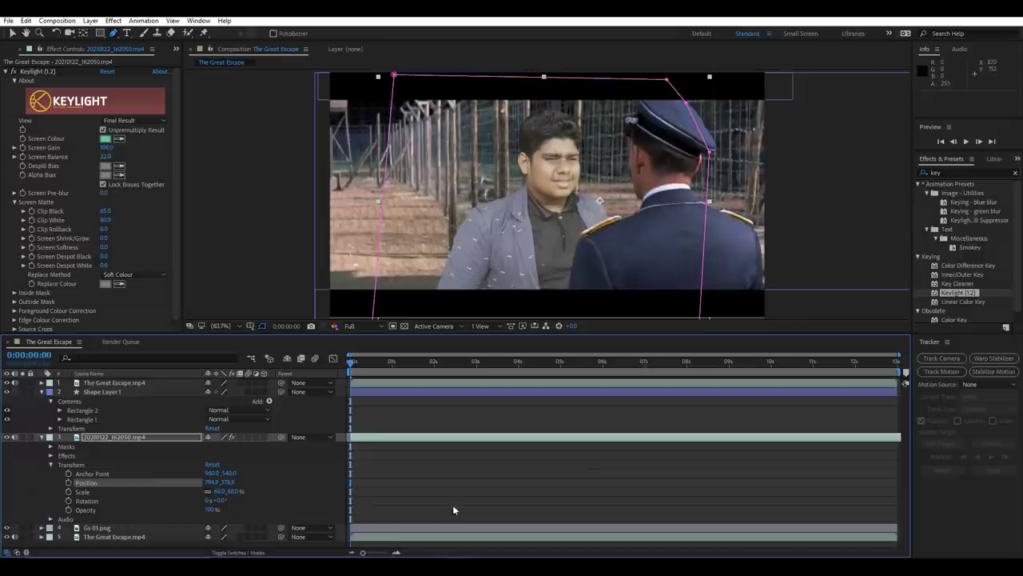
pyautogui.click(41, 438)
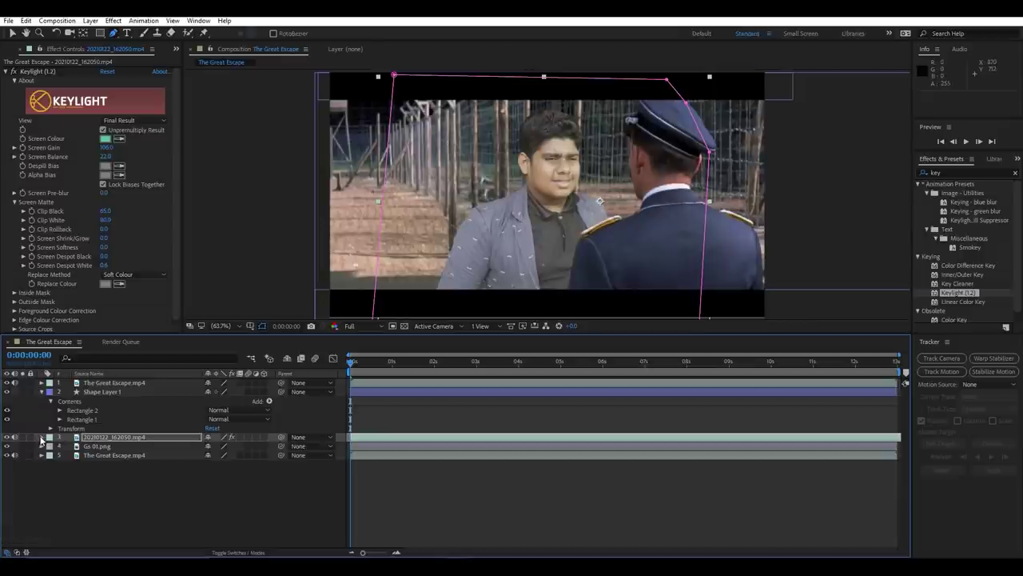
# Replace the masked top layer with a fresh unmasked duplicate of The Great Escape.mp4.
pyautogui.click(41, 392)
pyautogui.click(110, 384)
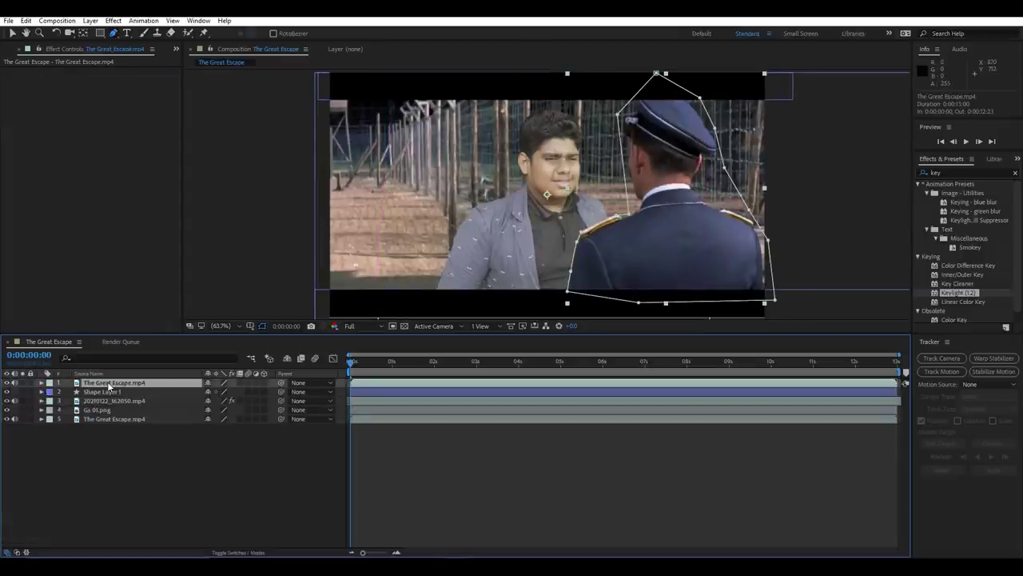
pyautogui.press('Delete')
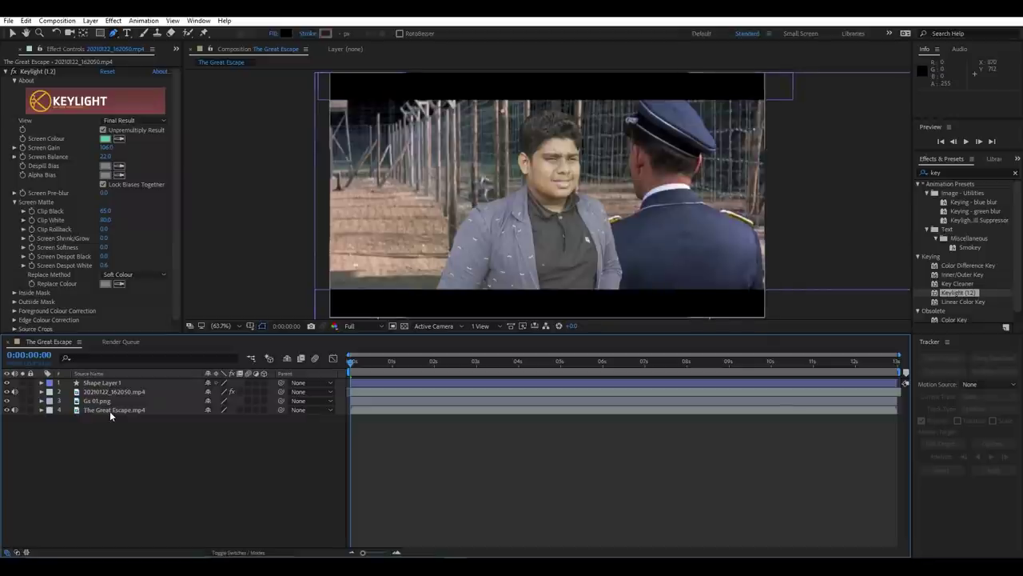
pyautogui.click(110, 410)
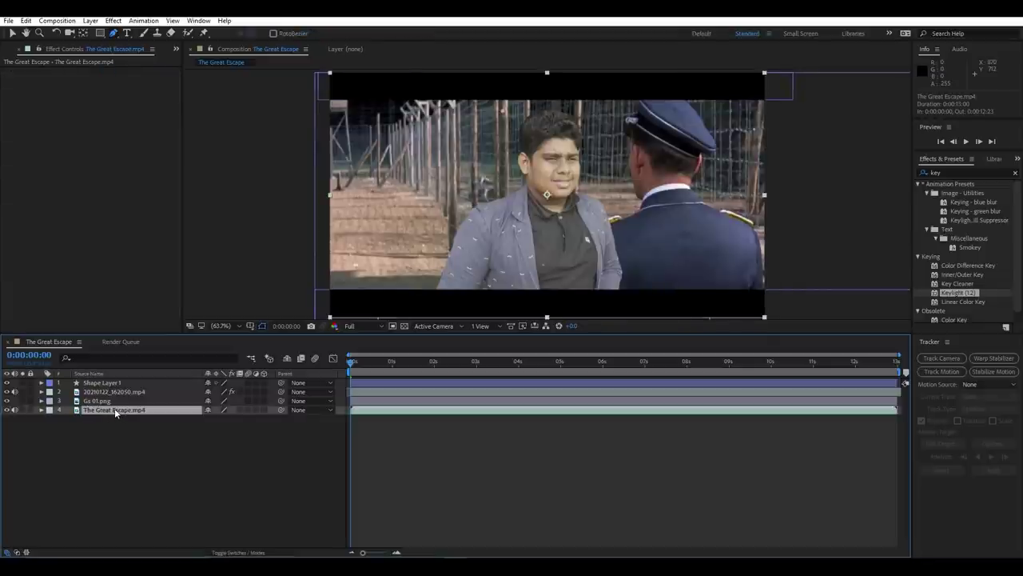
pyautogui.hotkey('ctrl', 'd')
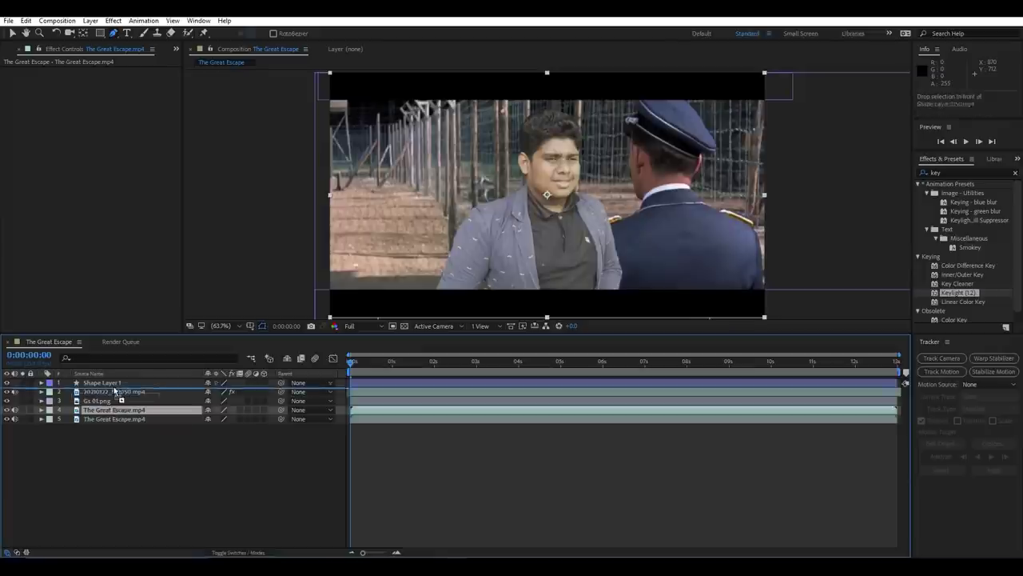
pyautogui.moveTo(115, 410); pyautogui.dragTo(116, 382)
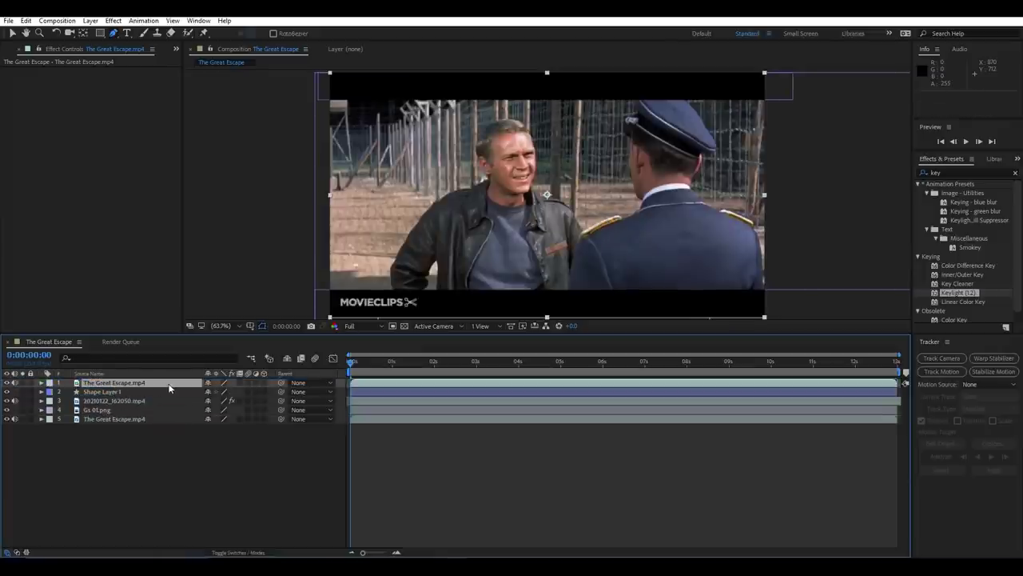
pyautogui.click(189, 35)
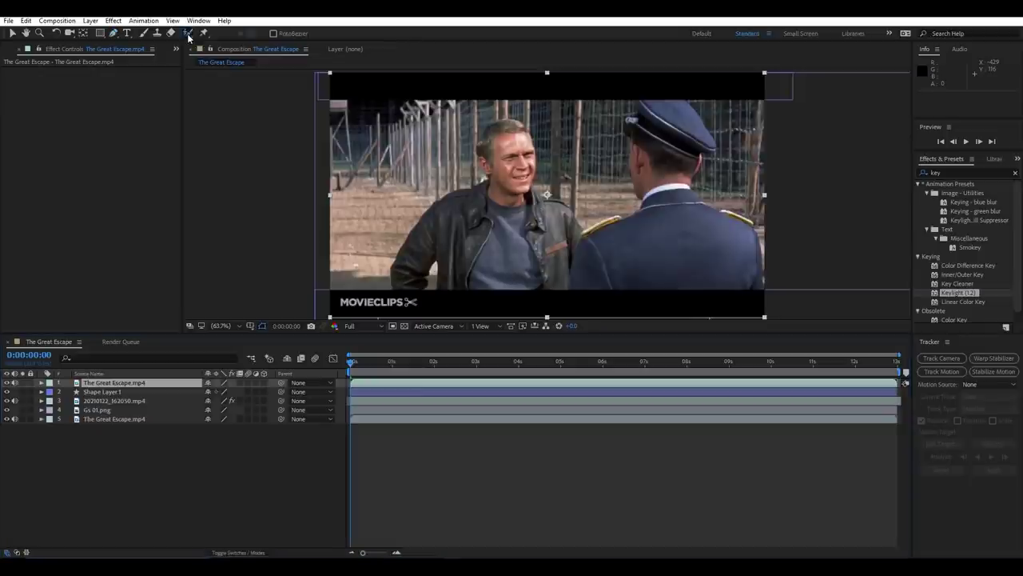
# Paint the officer with the Roto Brush in the top layer's Layer panel.
pyautogui.doubleClick(639, 254)
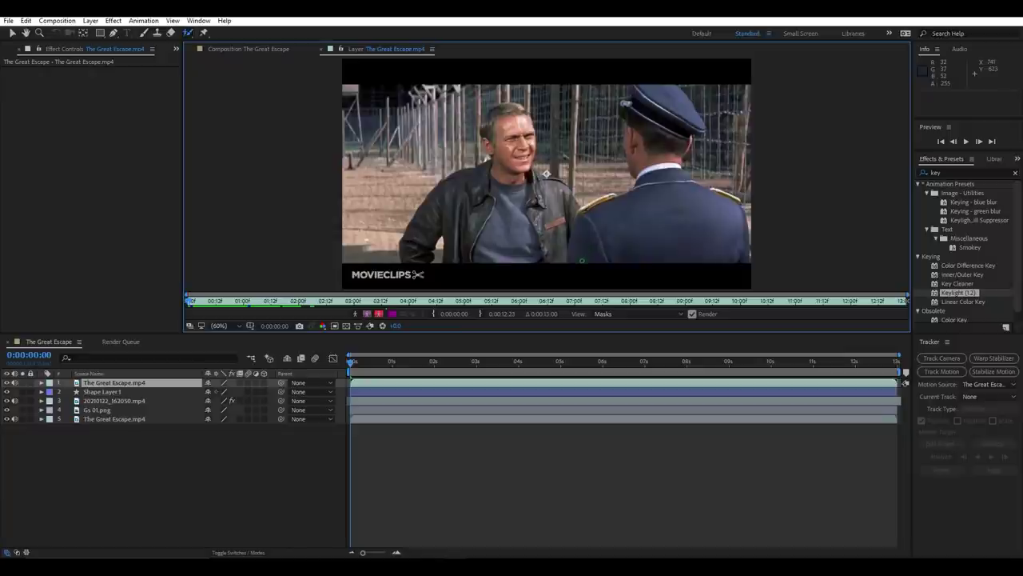
pyautogui.moveTo(579, 255)
pyautogui.mouseDown()
pyautogui.moveTo(700, 243)
pyautogui.moveTo(642, 121)
pyautogui.moveTo(662, 143)
pyautogui.mouseUp()
pyautogui.moveTo(701, 205); pyautogui.dragTo(725, 262)
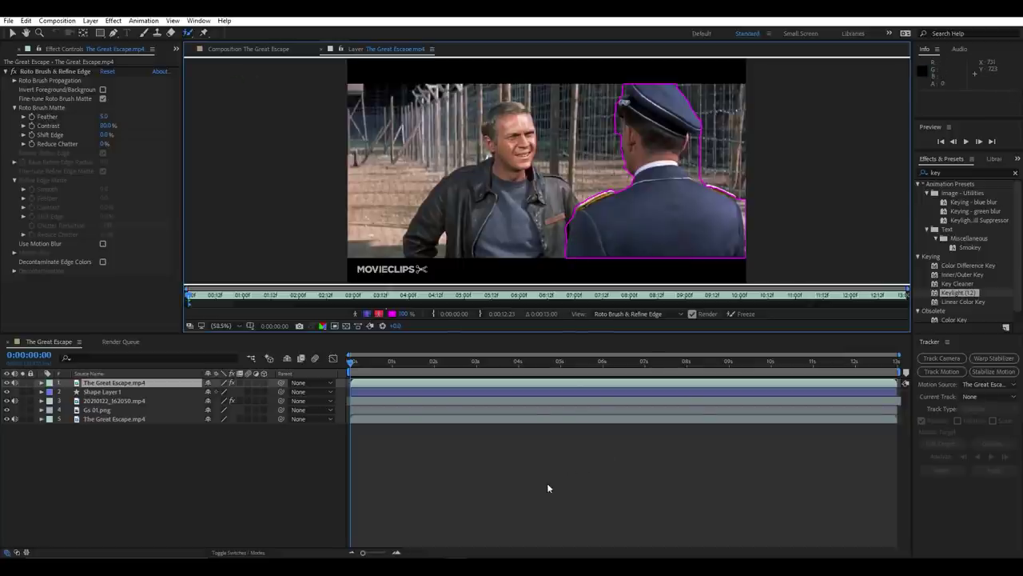
pyautogui.click(227, 48)
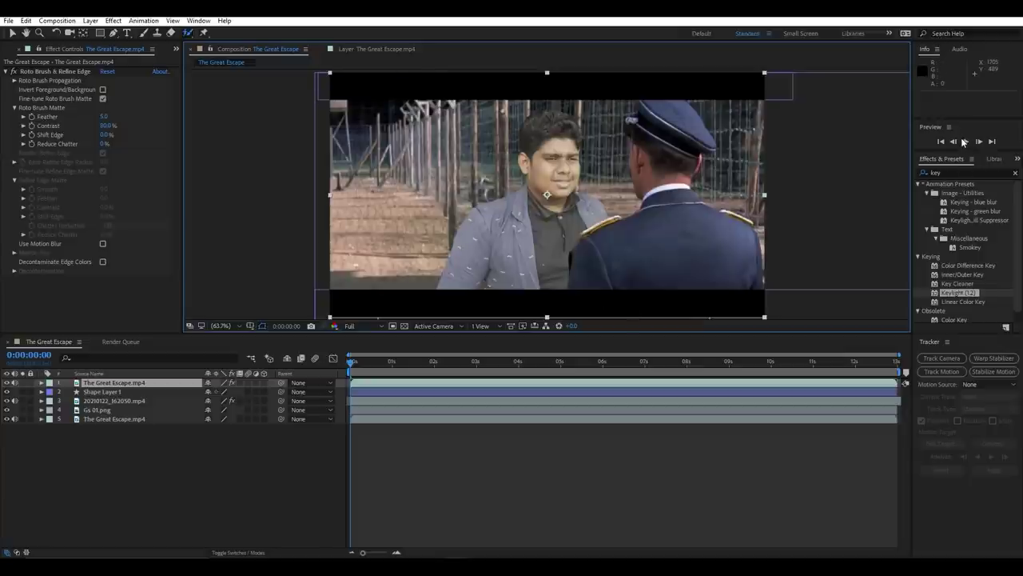
# Play the composite preview, stop it, and return the playhead to the first frame.
pyautogui.click(964, 140)
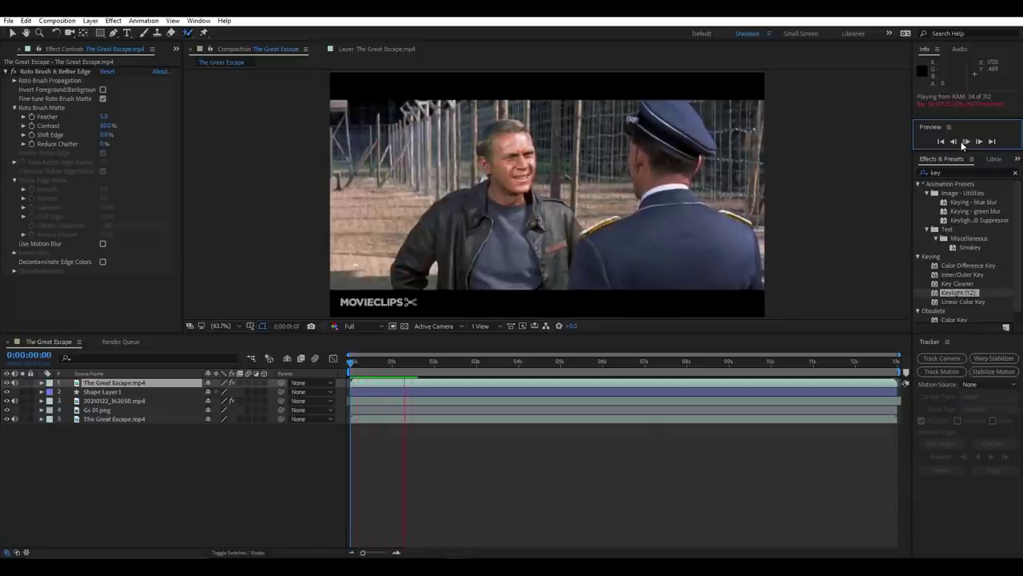
pyautogui.click(964, 141)
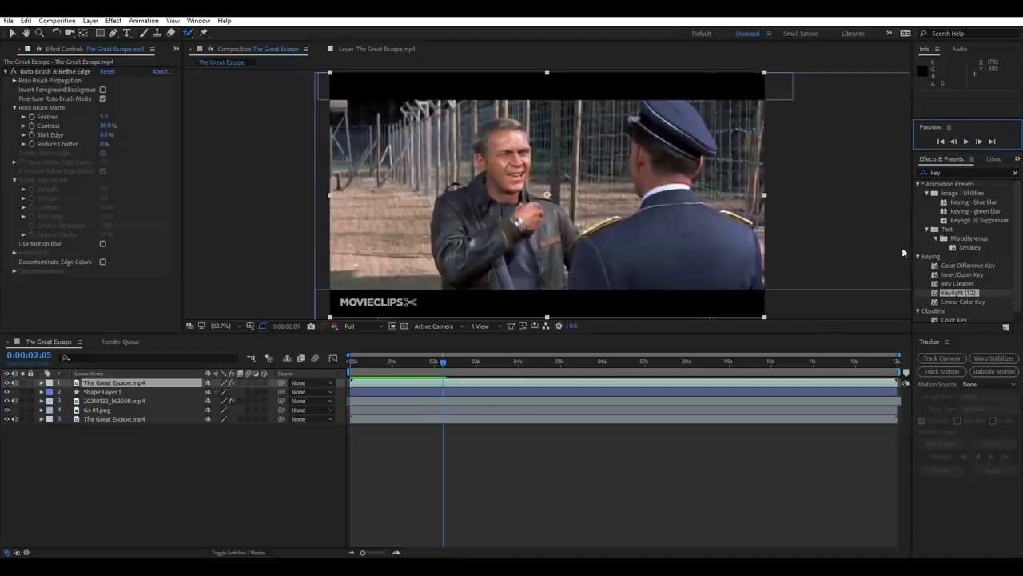
pyautogui.click(440, 364)
pyautogui.press('Home')
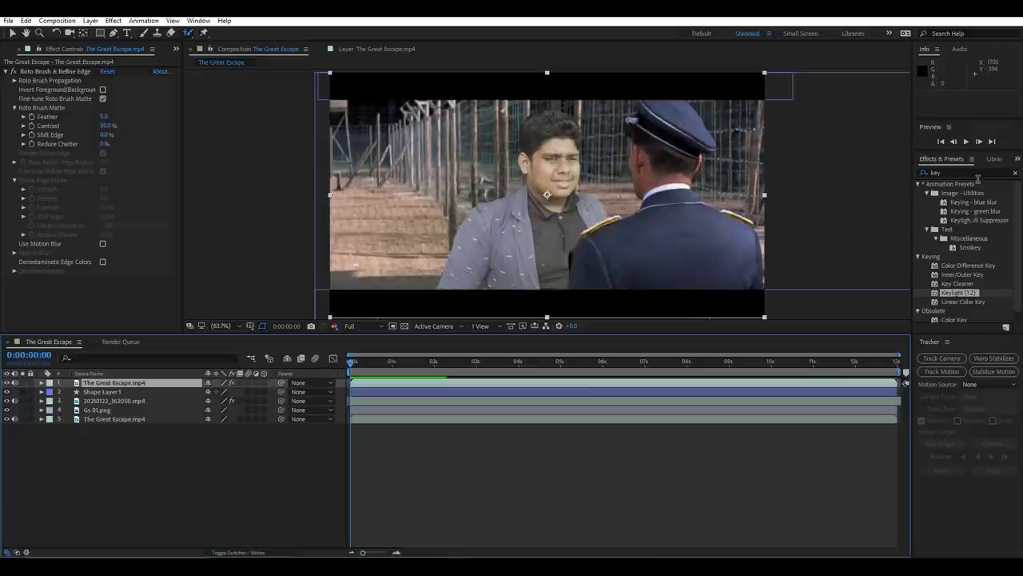
# Search 'blur' in Effects & Presets and apply Camera Lens Blur to 20210122_162050.mp4.
pyautogui.click(977, 176)
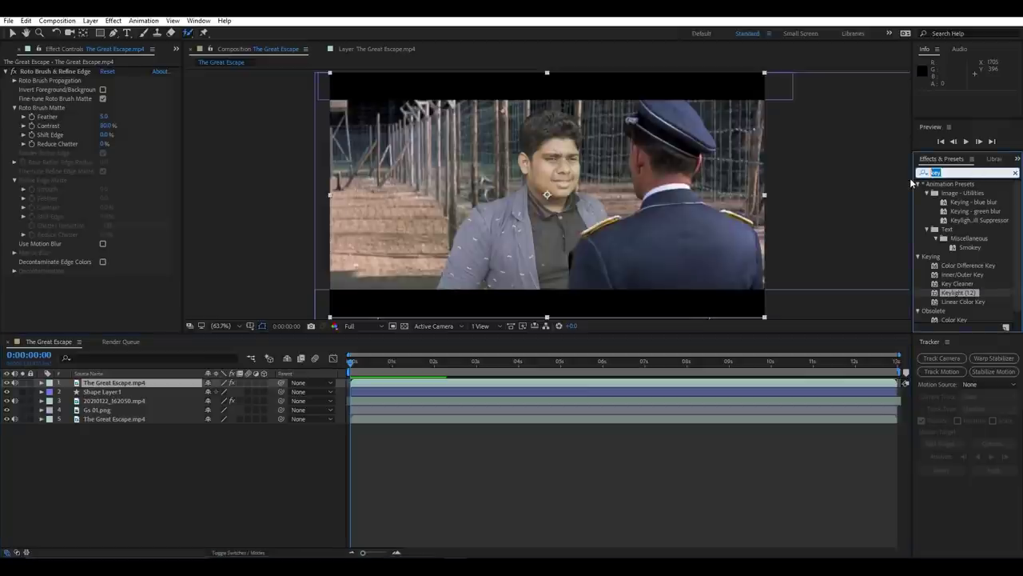
pyautogui.press('BackSpace')
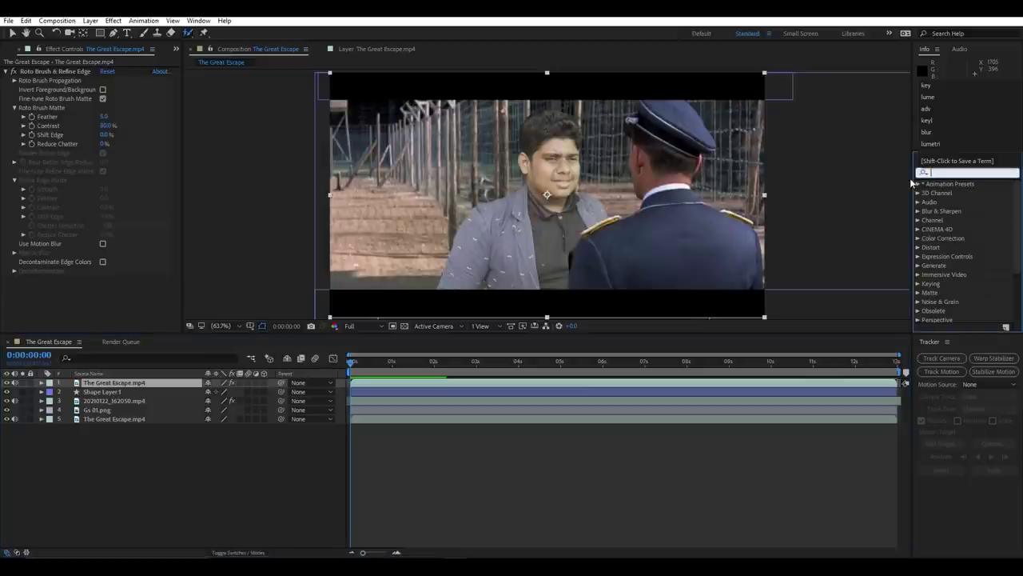
pyautogui.write('bl')
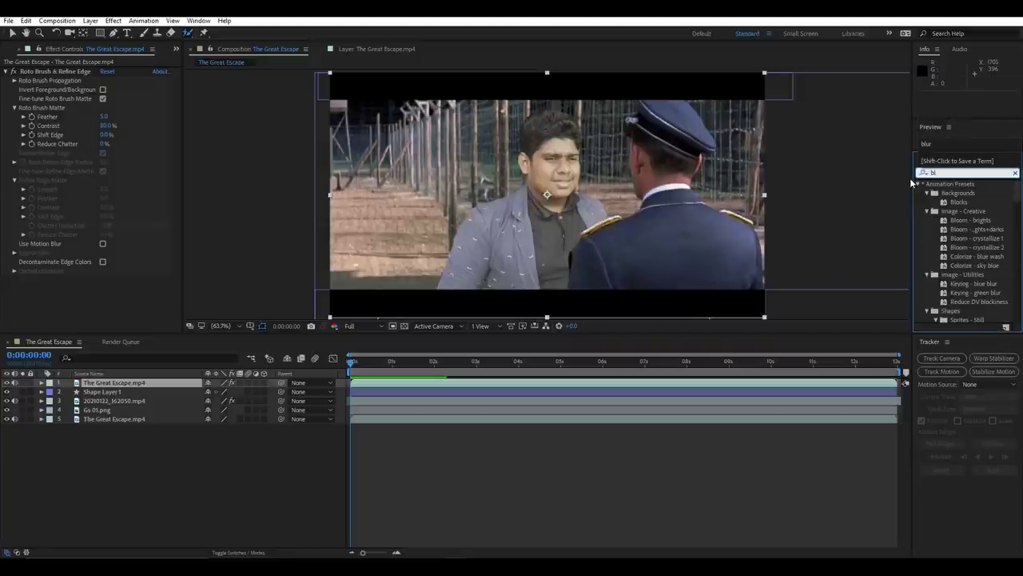
pyautogui.write('ur')
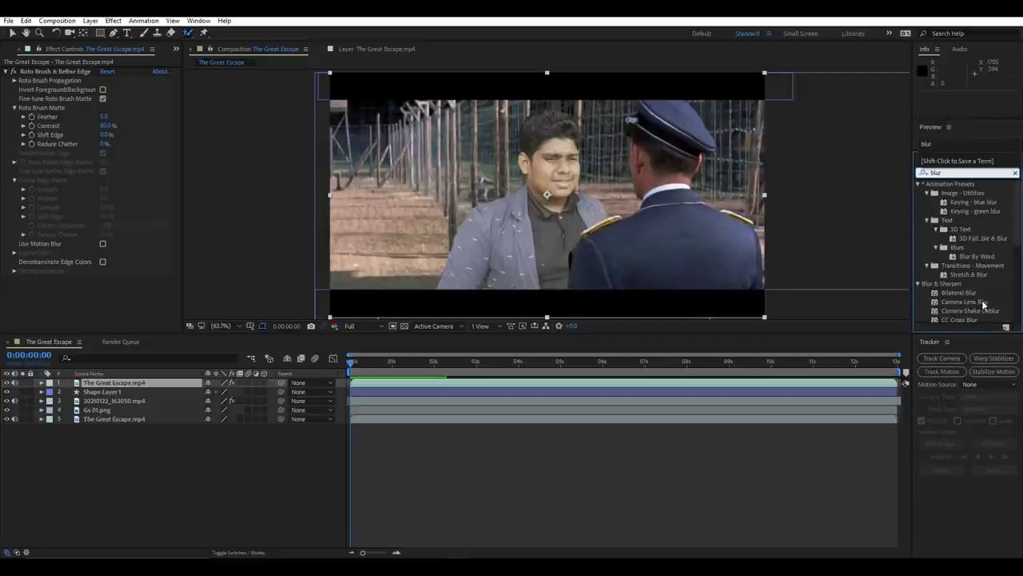
pyautogui.moveTo(984, 304); pyautogui.dragTo(687, 386)
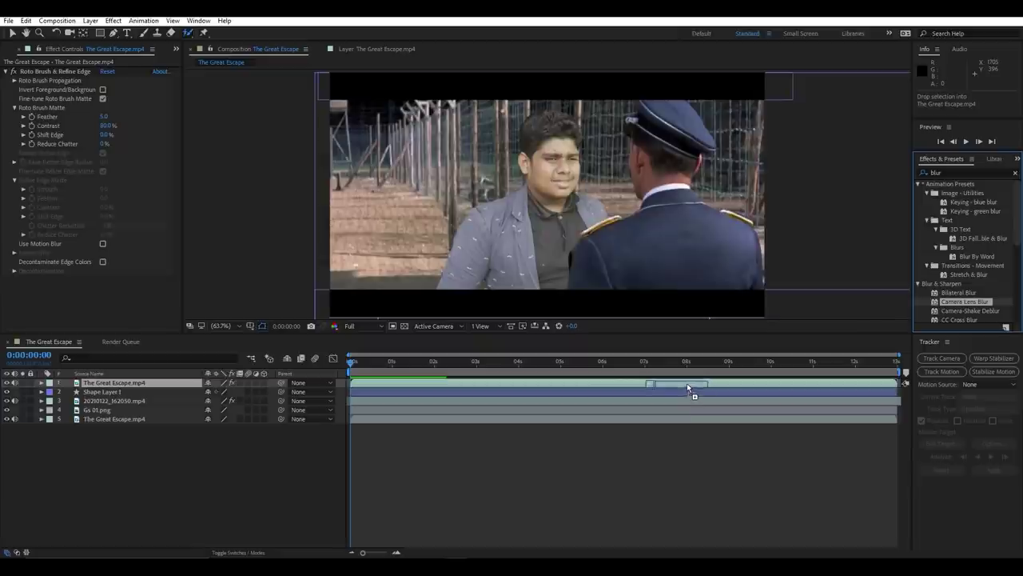
pyautogui.moveTo(687, 383); pyautogui.dragTo(668, 397)
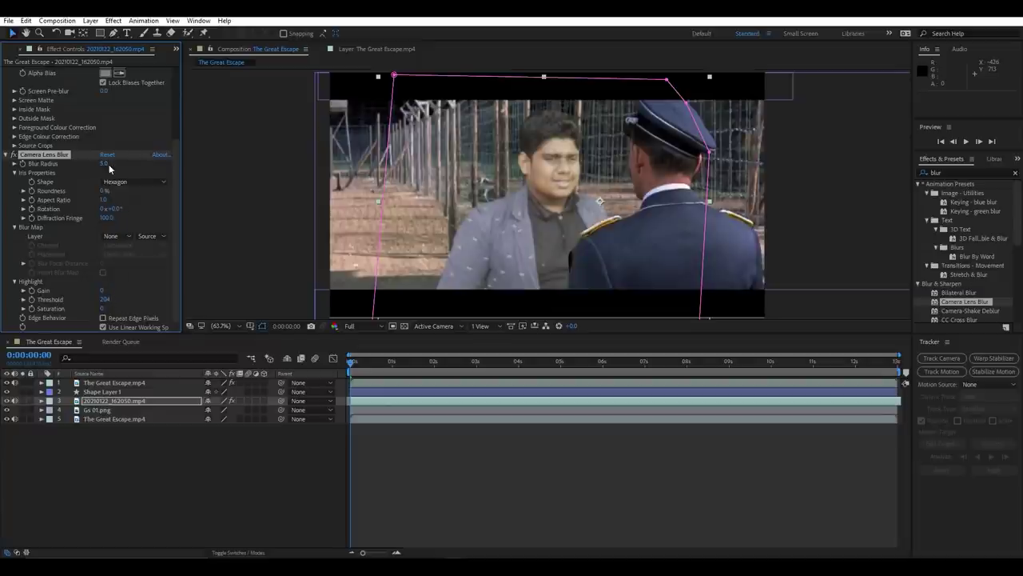
# Set the Camera Lens Blur radius to 15 and deselect the layer.
pyautogui.click(104, 163)
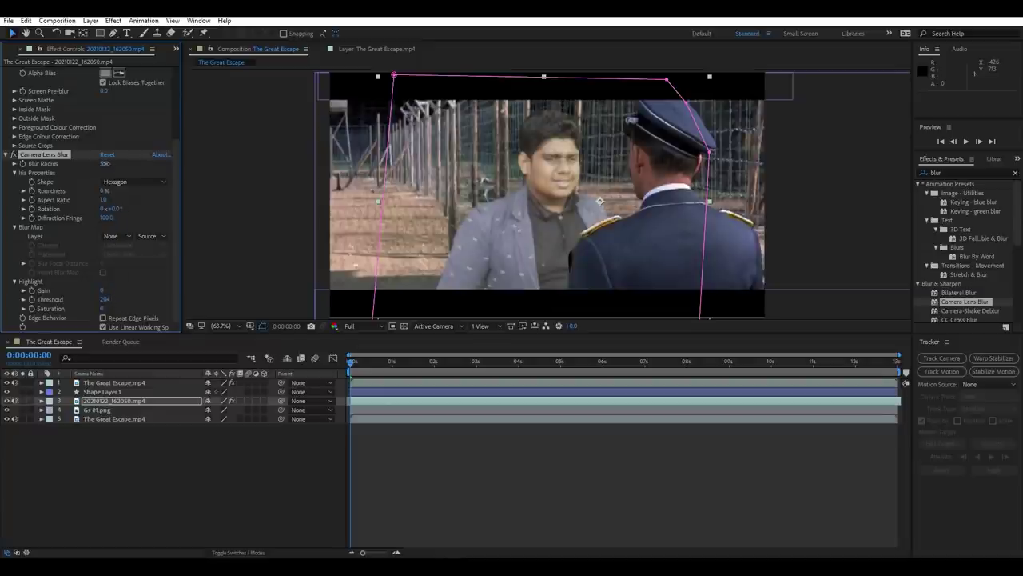
pyautogui.click(103, 164)
pyautogui.press('Return')
pyautogui.click(542, 543)
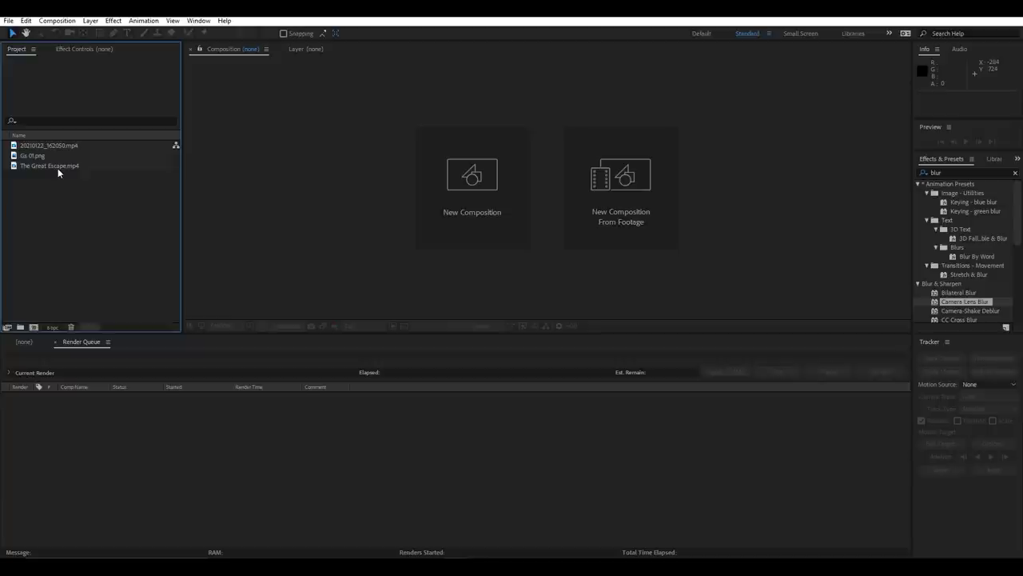
# Build a composition from The Great Escape.mp4 and scrub ahead to a later frame.
pyautogui.moveTo(58, 168); pyautogui.dragTo(34, 333)
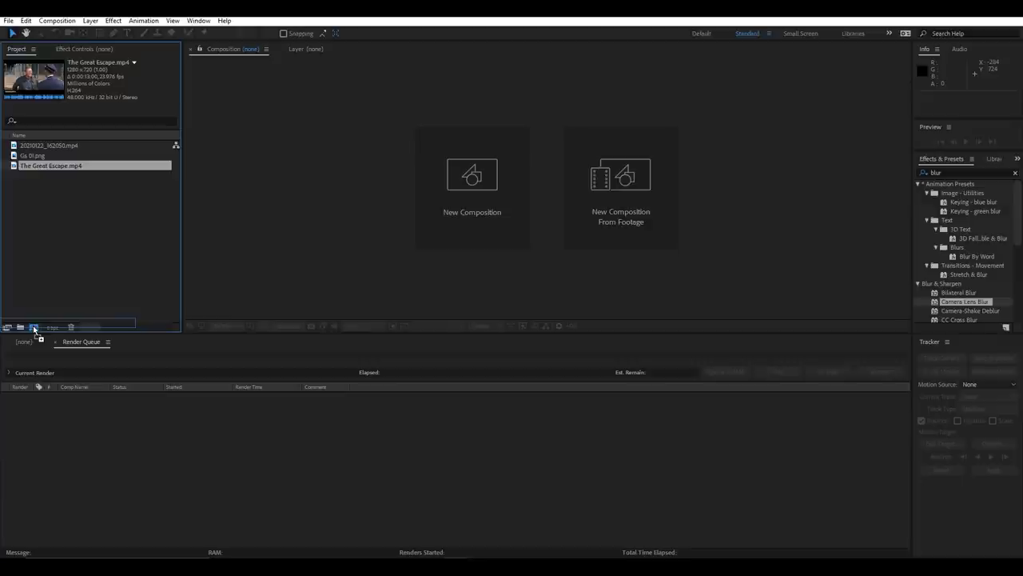
pyautogui.moveTo(34, 328); pyautogui.dragTo(34, 327)
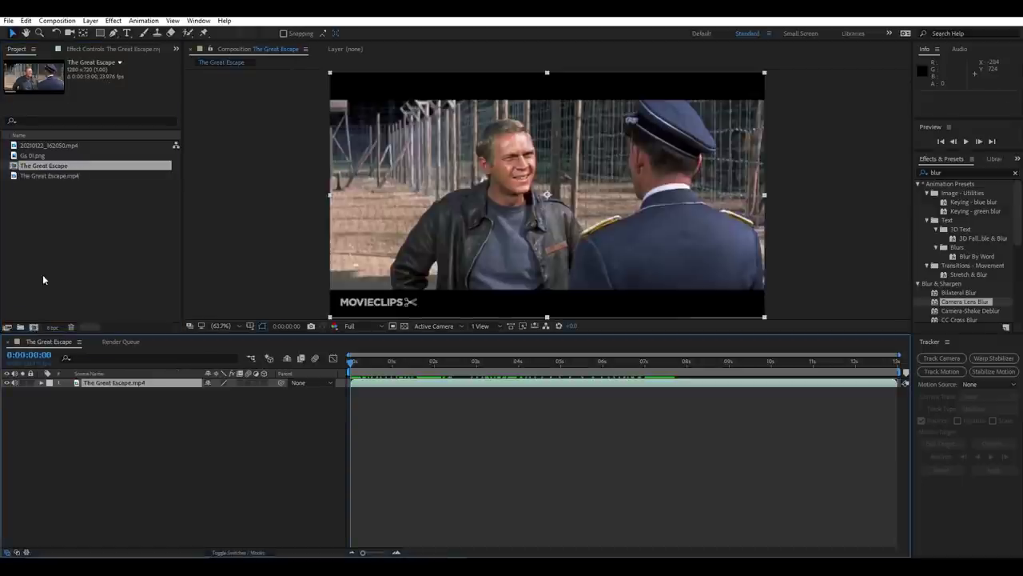
pyautogui.moveTo(353, 362)
pyautogui.mouseDown()
pyautogui.moveTo(596, 388)
pyautogui.moveTo(818, 436)
pyautogui.moveTo(684, 437)
pyautogui.moveTo(657, 448)
pyautogui.mouseUp()
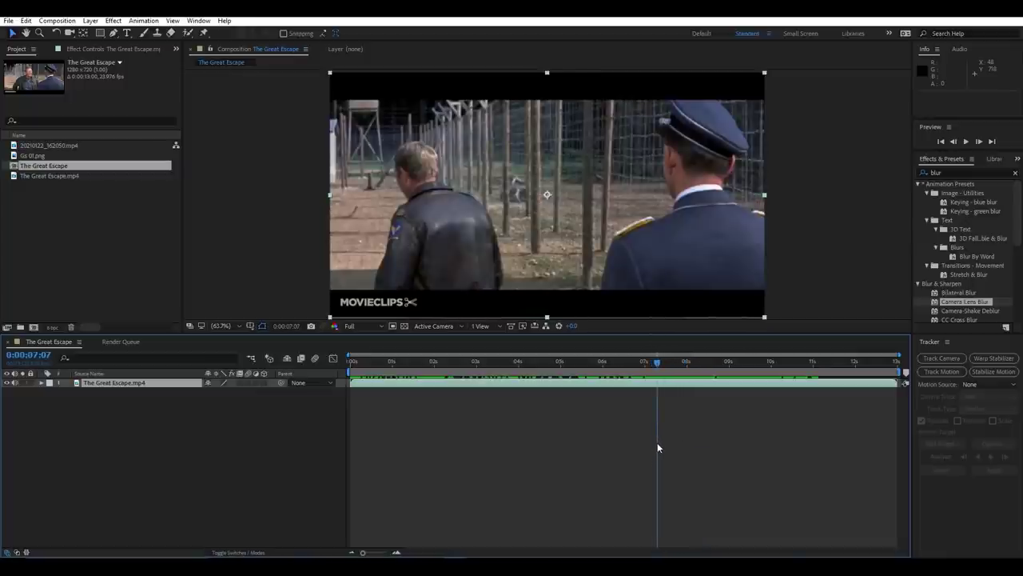
# Split the clip at 0:00:07:06, delete one half, slide it to 0, and trim its end at 0:00:03:18.
pyautogui.click(953, 142)
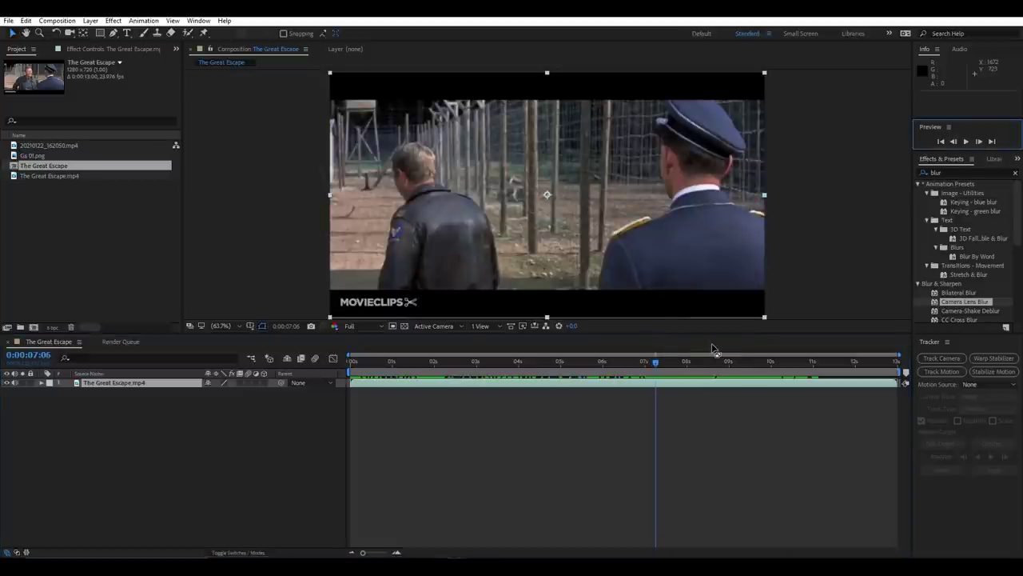
pyautogui.hotkey('ctrl', 'shift', 'd')
pyautogui.click(596, 392)
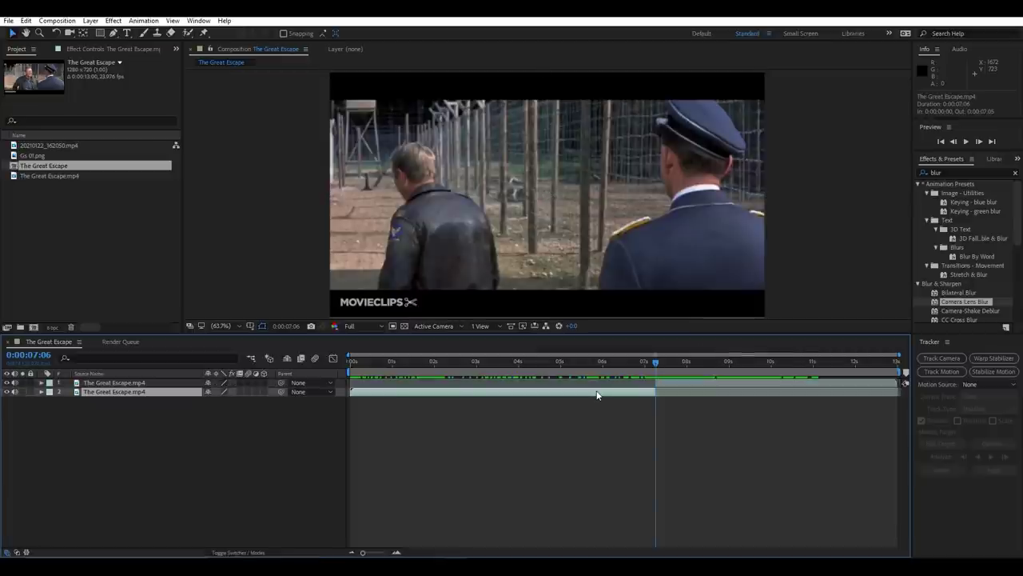
pyautogui.press('Delete')
pyautogui.moveTo(681, 387); pyautogui.dragTo(387, 394)
pyautogui.moveTo(655, 361); pyautogui.dragTo(509, 394)
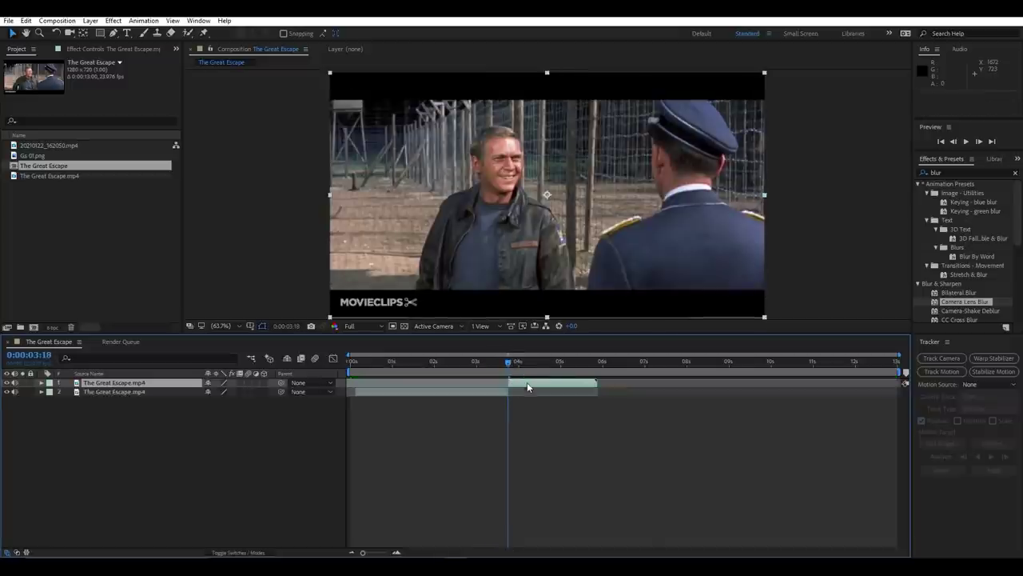
pyautogui.hotkey('alt', ']')
# Add Gs 01.png as a layer above the clip and trim it to end at 0:00:03:18.
pyautogui.moveTo(49, 155); pyautogui.dragTo(339, 369)
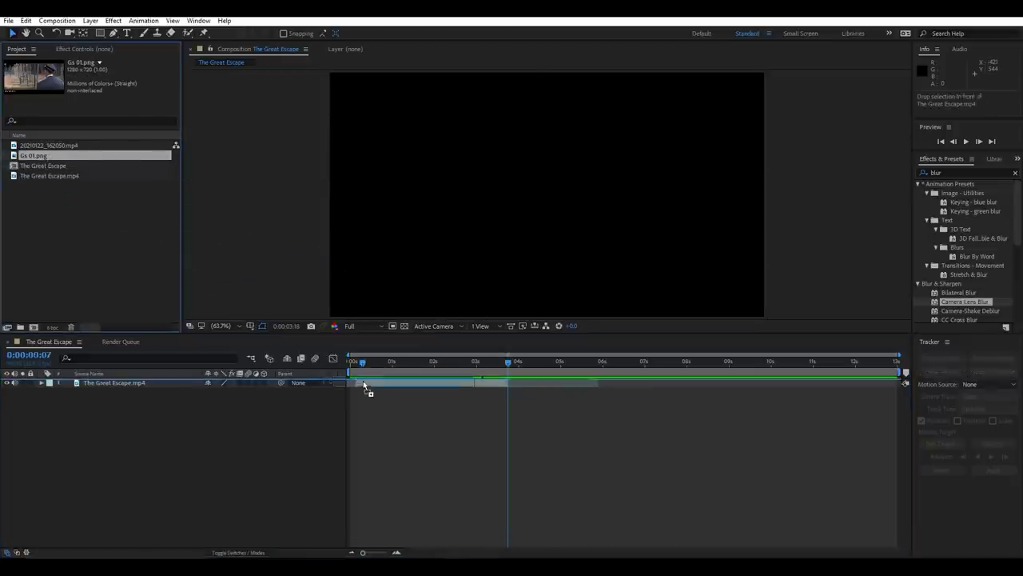
pyautogui.moveTo(339, 369); pyautogui.dragTo(365, 379)
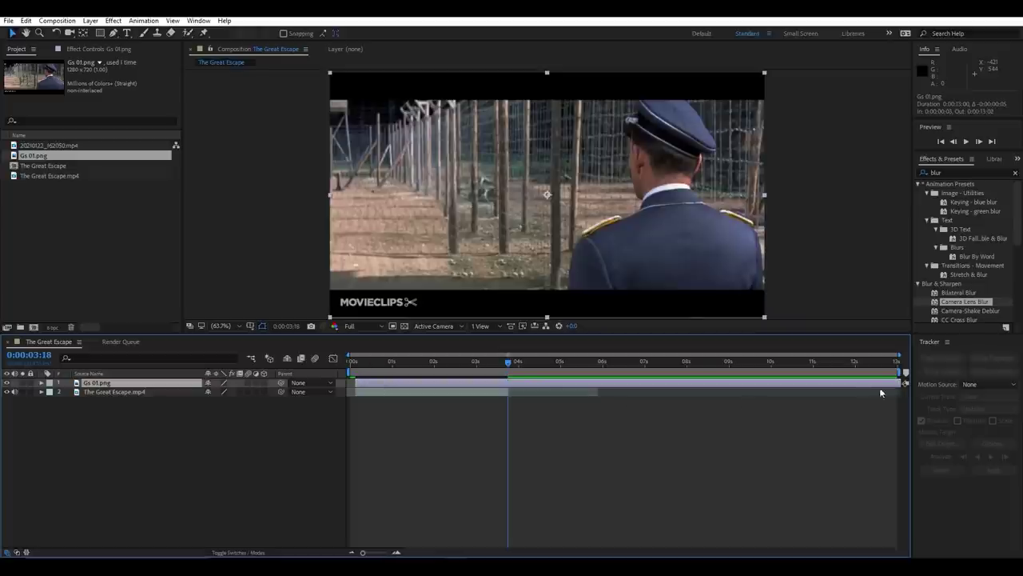
pyautogui.moveTo(901, 383); pyautogui.dragTo(513, 384)
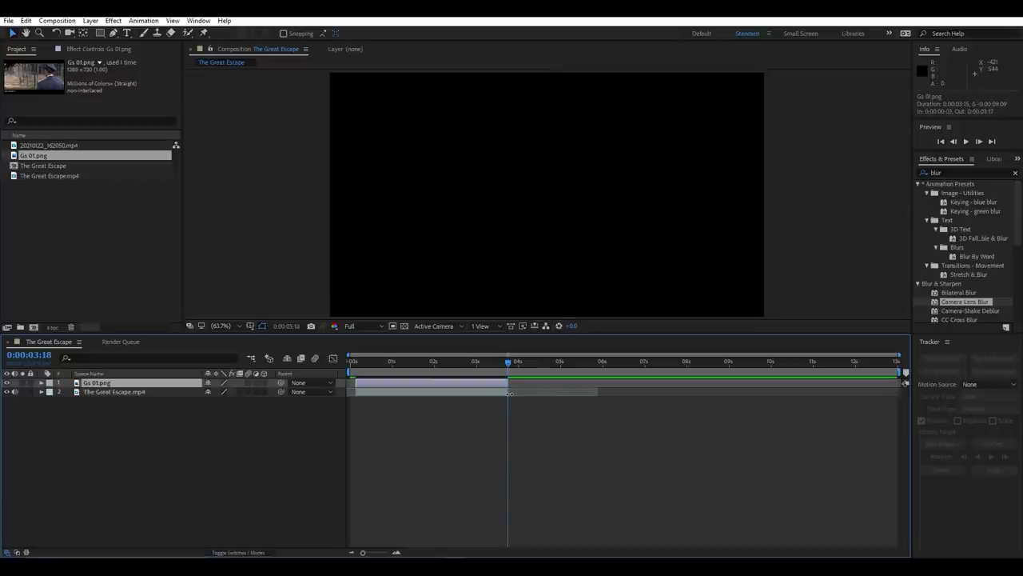
pyautogui.click(426, 360)
pyautogui.click(43, 147)
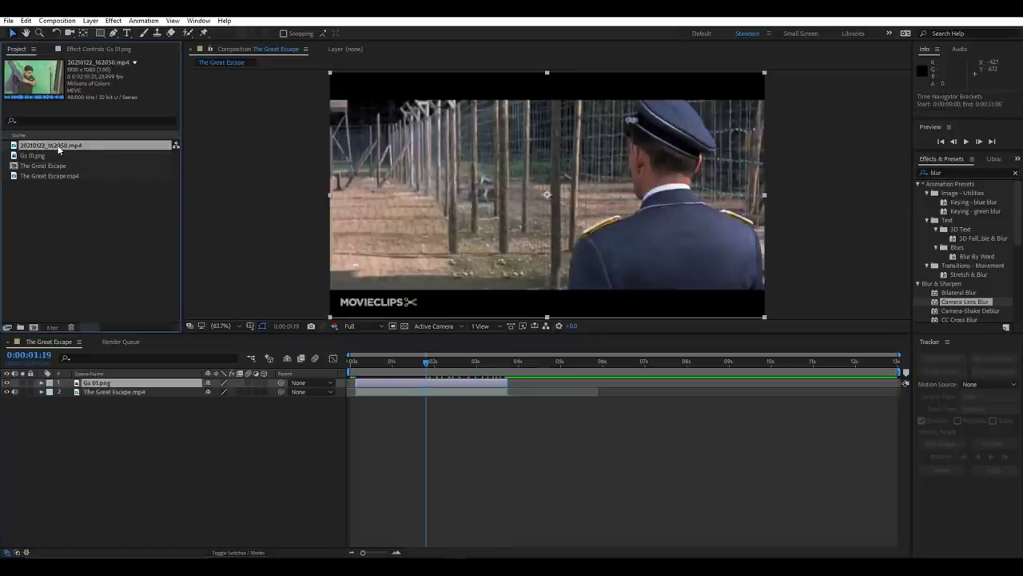
# Add the keyed 20210122_162050.mp4 layer on top, hide Gs 01.png, and preview the composite.
pyautogui.moveTo(43, 150)
pyautogui.mouseDown()
pyautogui.moveTo(57, 156)
pyautogui.moveTo(130, 384)
pyautogui.mouseUp()
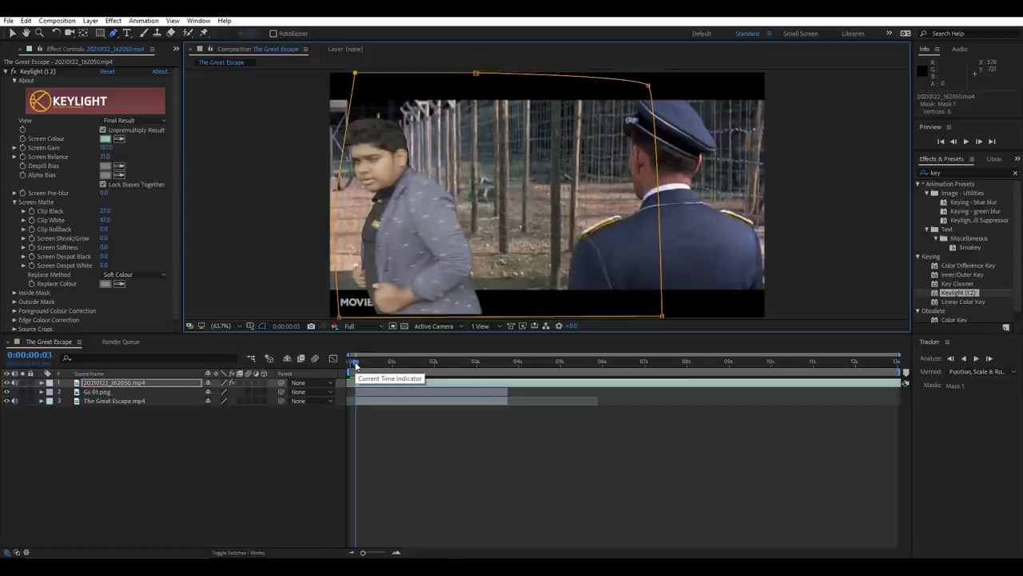
pyautogui.moveTo(356, 364)
pyautogui.mouseDown()
pyautogui.moveTo(410, 383)
pyautogui.moveTo(359, 386)
pyautogui.mouseUp()
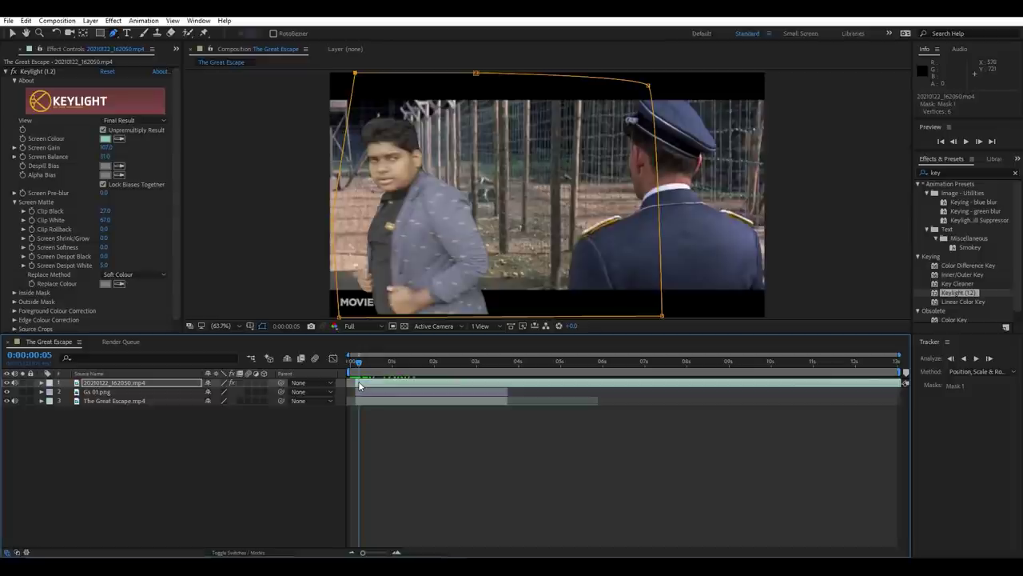
pyautogui.click(128, 391)
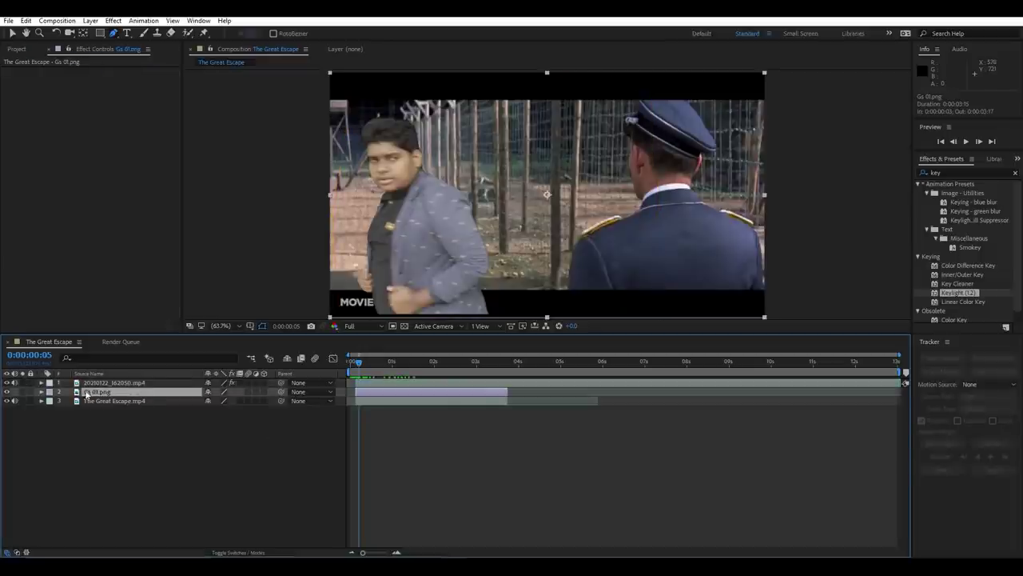
pyautogui.click(356, 364)
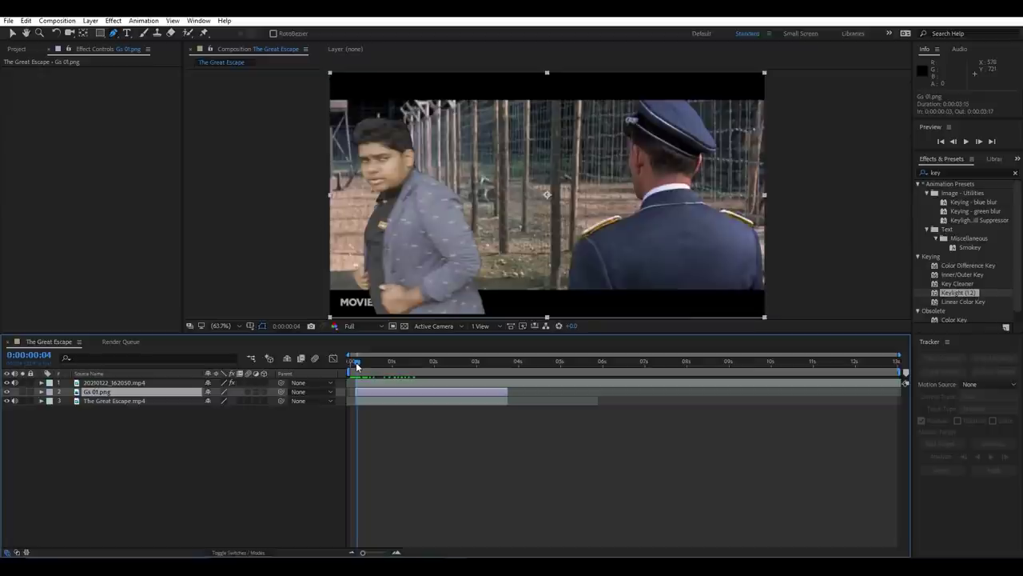
pyautogui.click(7, 392)
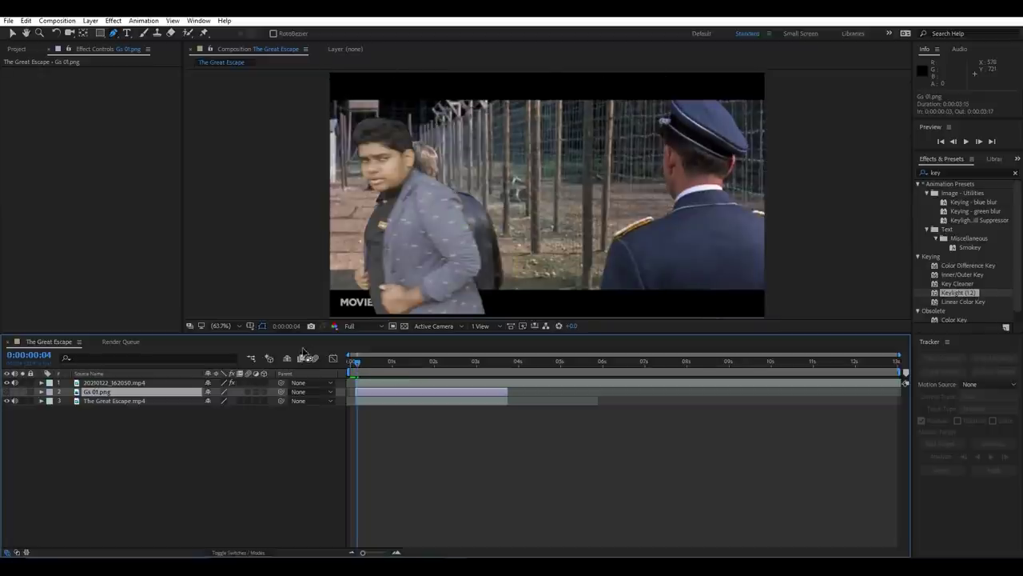
pyautogui.click(354, 362)
pyautogui.click(968, 143)
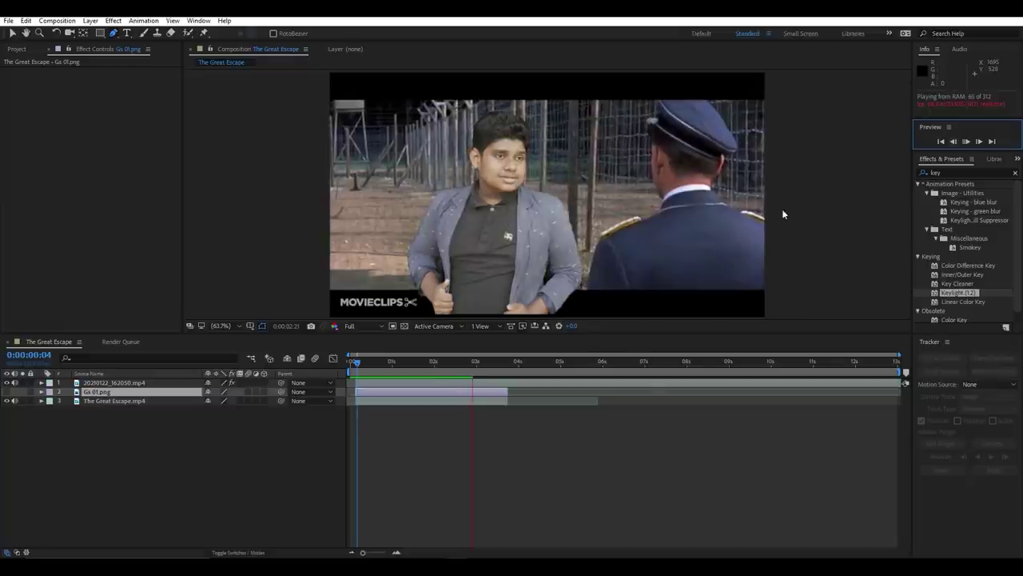
# Stop playback at 0:00:03:07, toggle the keyed actor layer to compare, leaving it hidden.
pyautogui.click(965, 141)
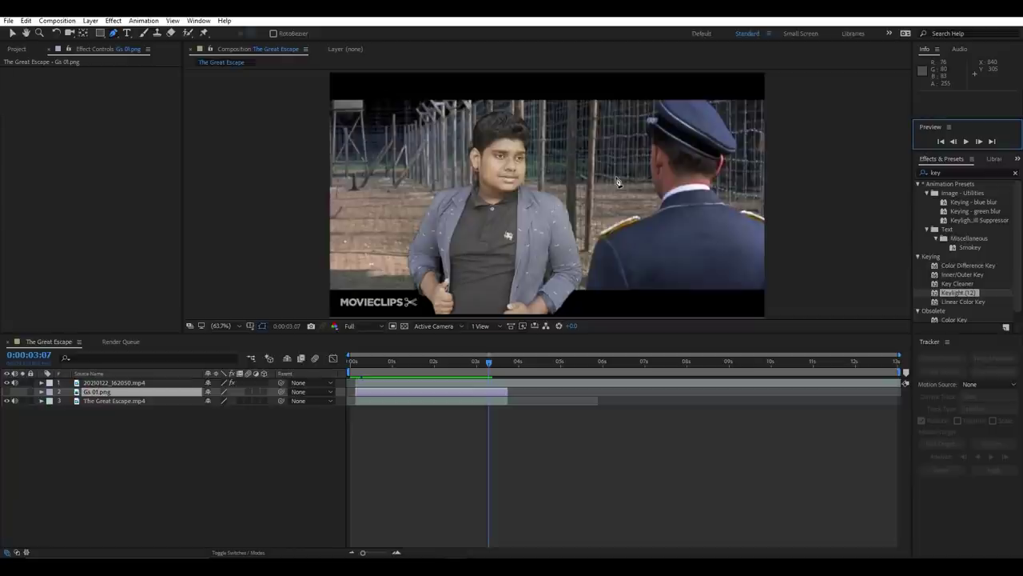
pyautogui.press('v')
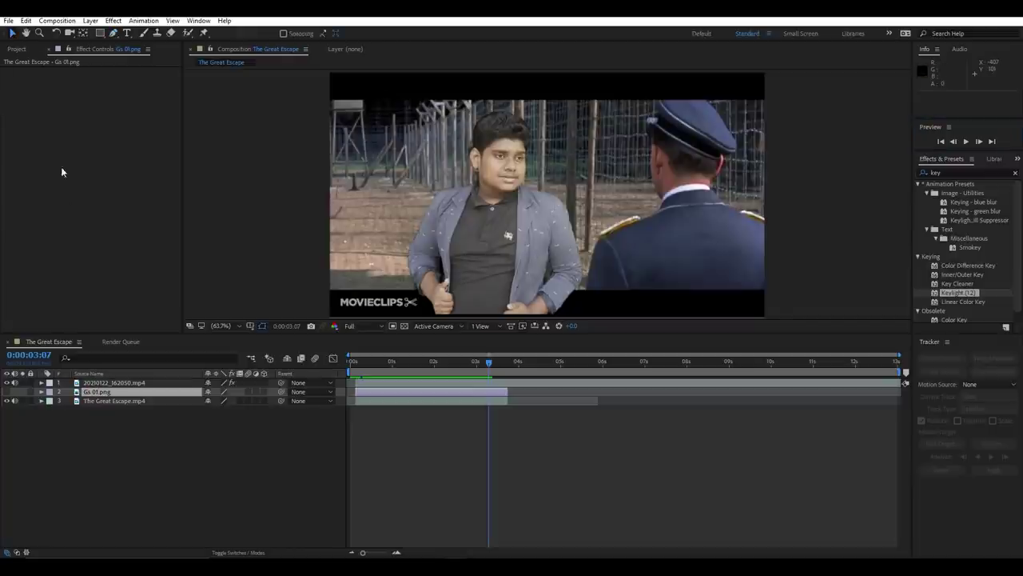
pyautogui.click(7, 400)
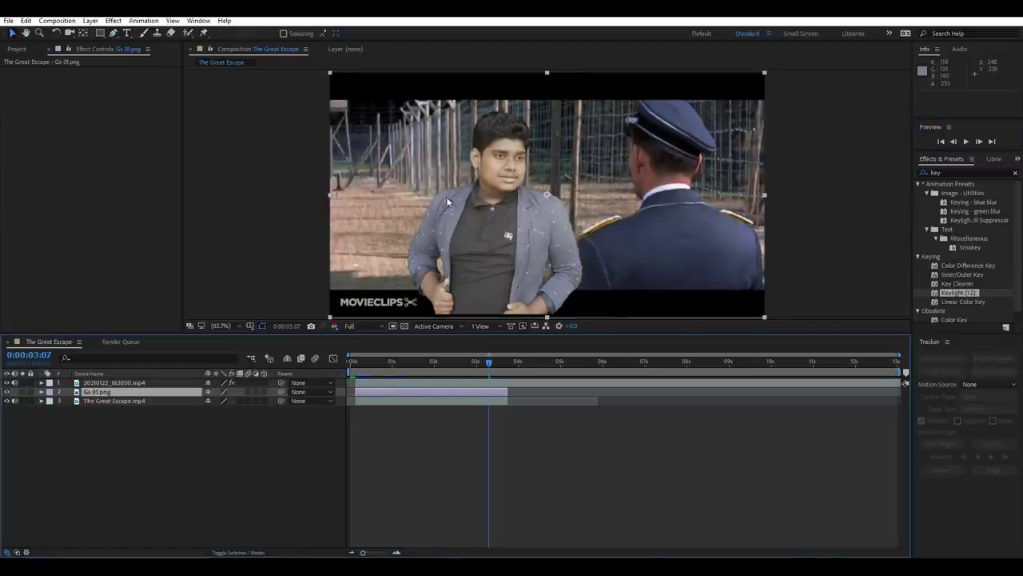
pyautogui.click(7, 382)
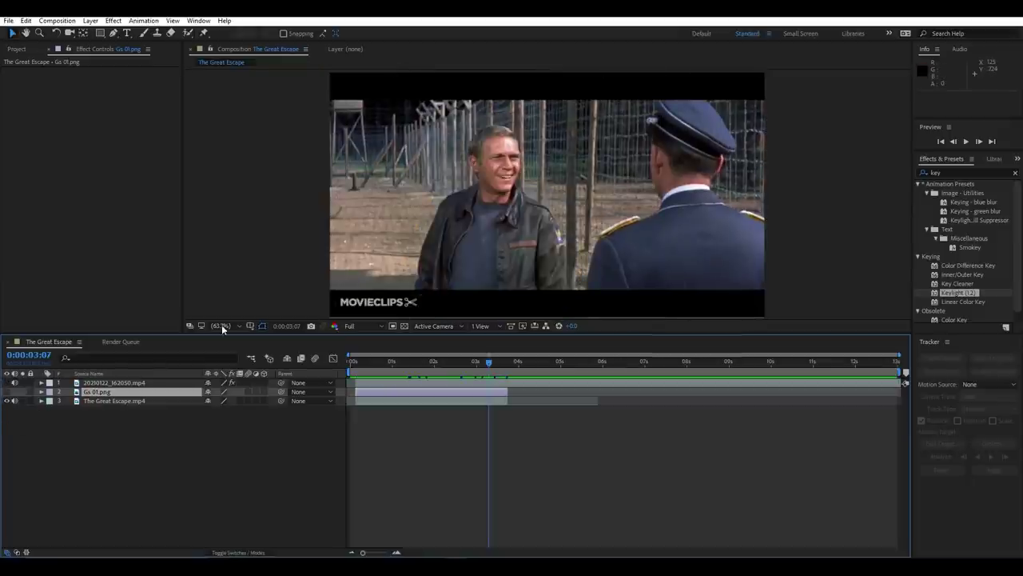
pyautogui.click(7, 383)
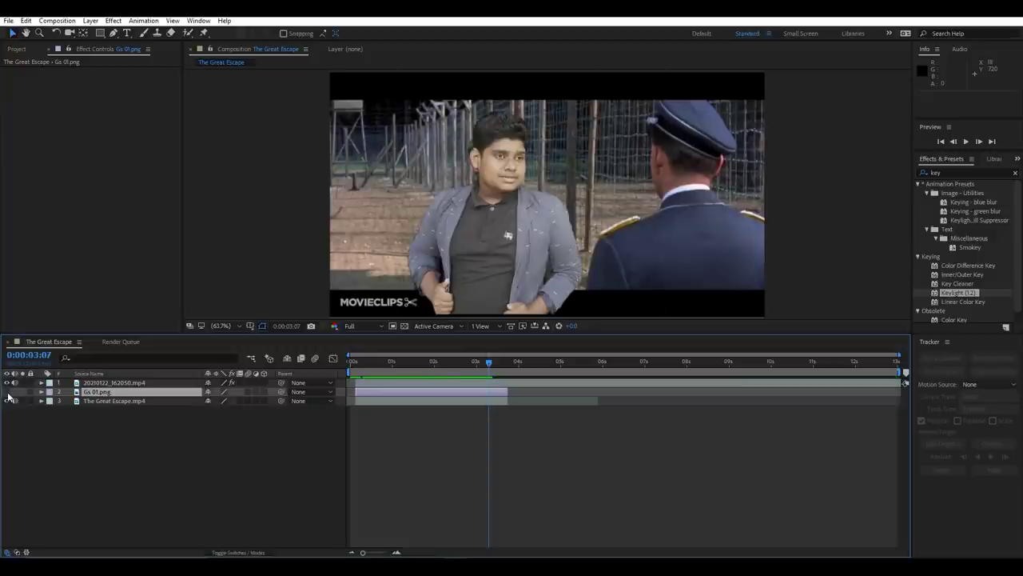
pyautogui.click(7, 382)
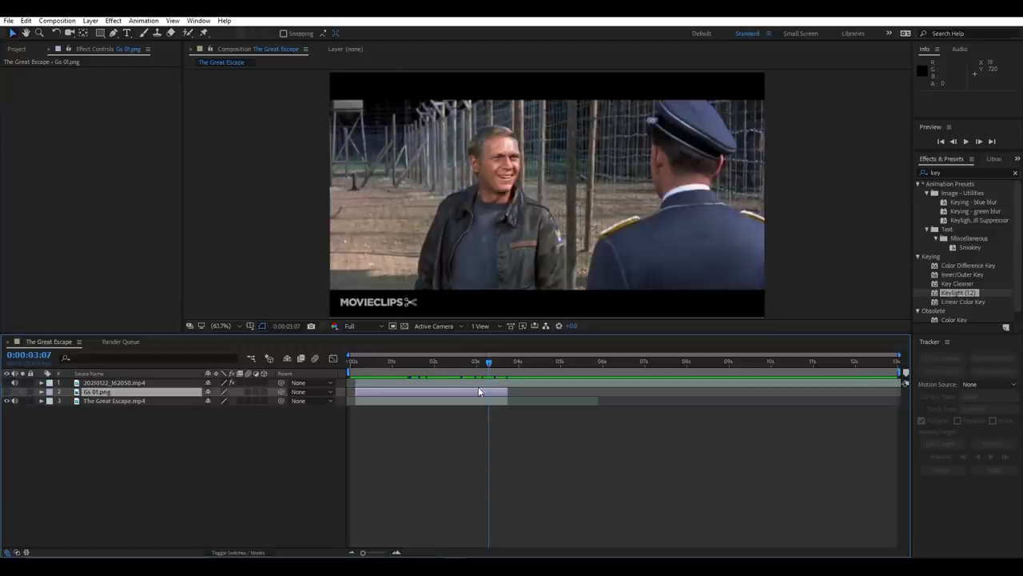
pyautogui.click(413, 400)
# Return to the clip start and begin a motion track on The Great Escape.mp4.
pyautogui.moveTo(483, 369); pyautogui.dragTo(357, 397)
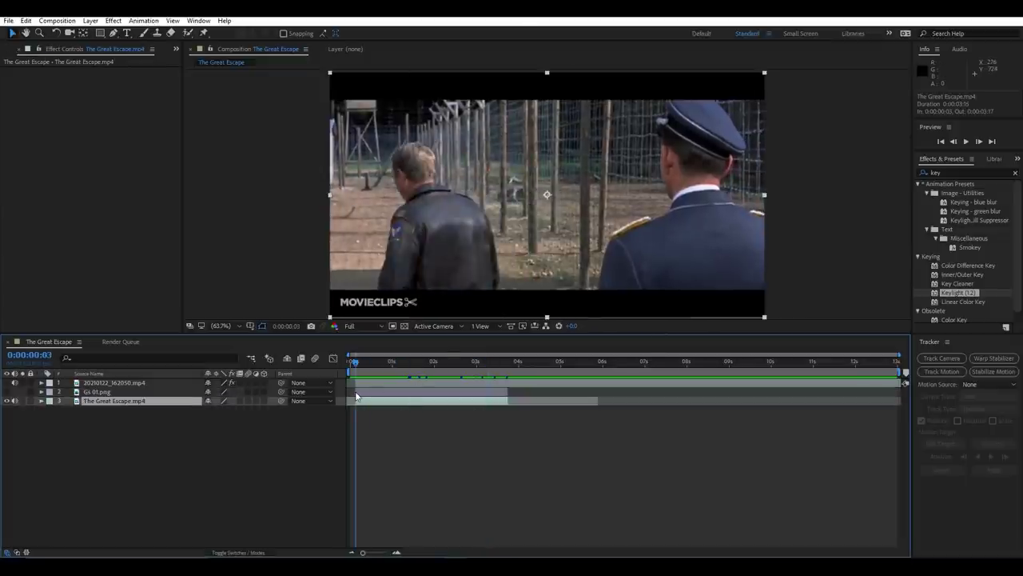
pyautogui.moveTo(368, 552); pyautogui.dragTo(385, 552)
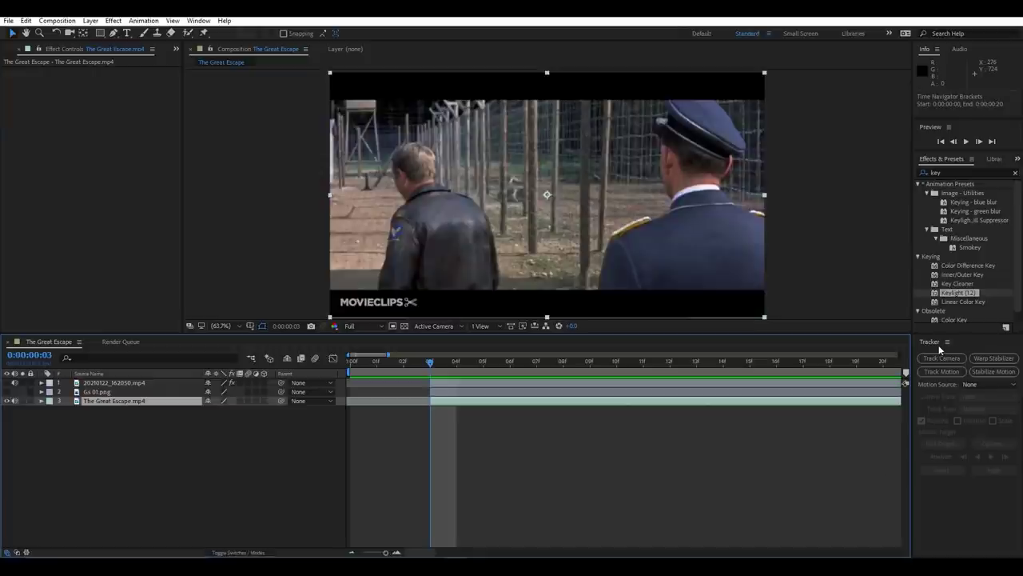
pyautogui.click(196, 21)
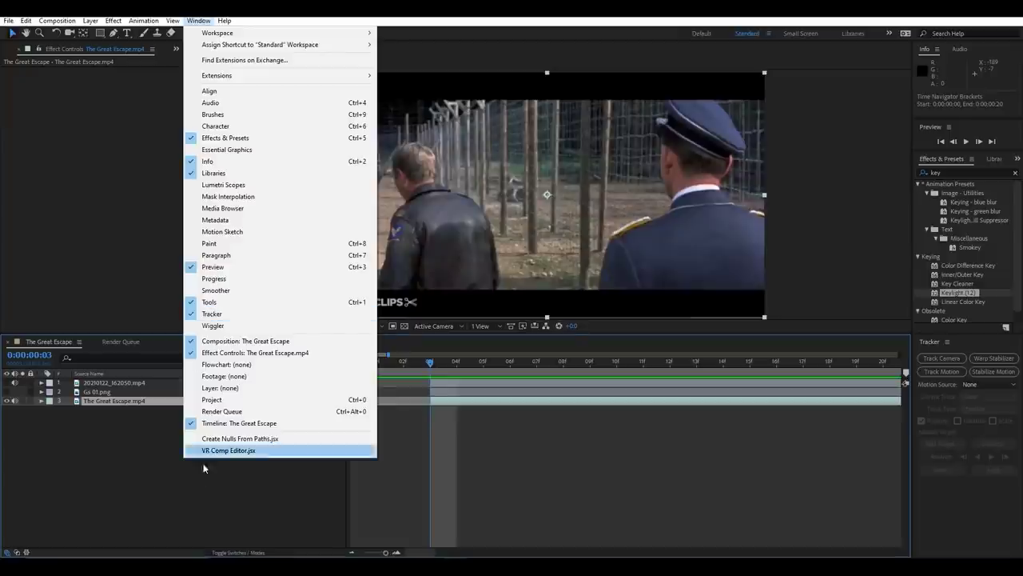
pyautogui.click(213, 493)
pyautogui.click(583, 400)
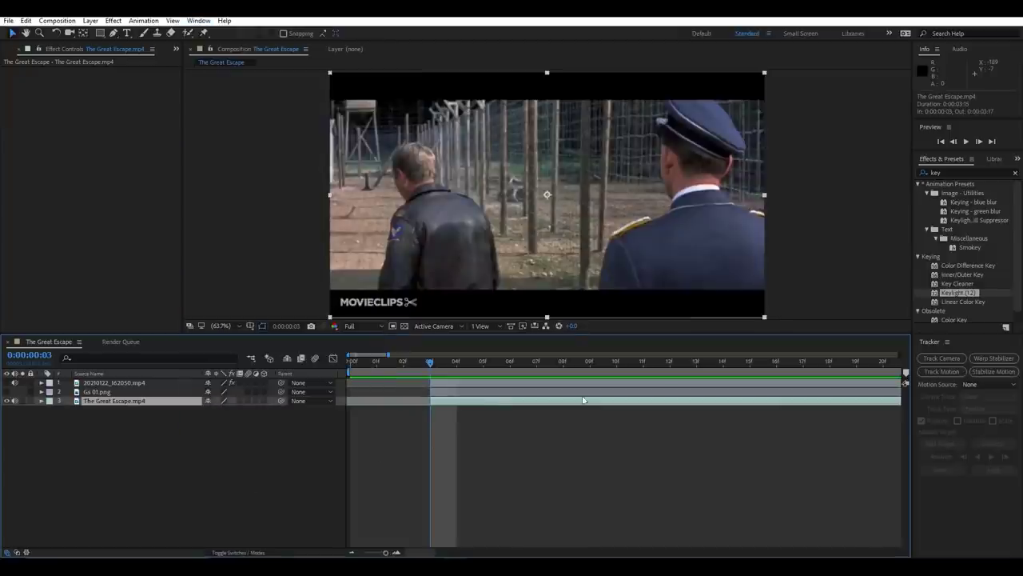
pyautogui.click(953, 373)
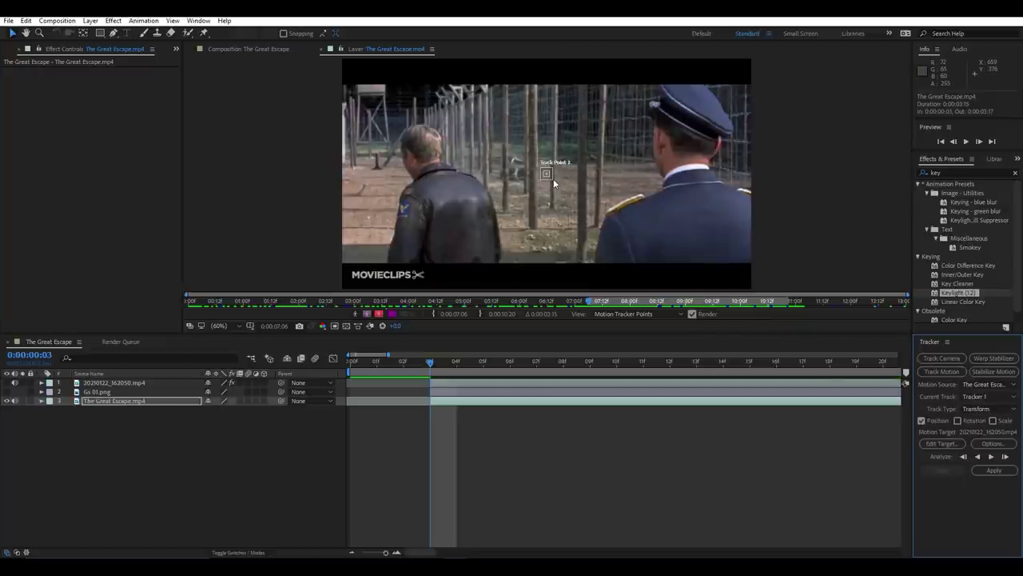
# Place Track Point 1 on a fence post between the two men and analyze forward.
pyautogui.click(554, 179)
pyautogui.moveTo(560, 189); pyautogui.dragTo(554, 159)
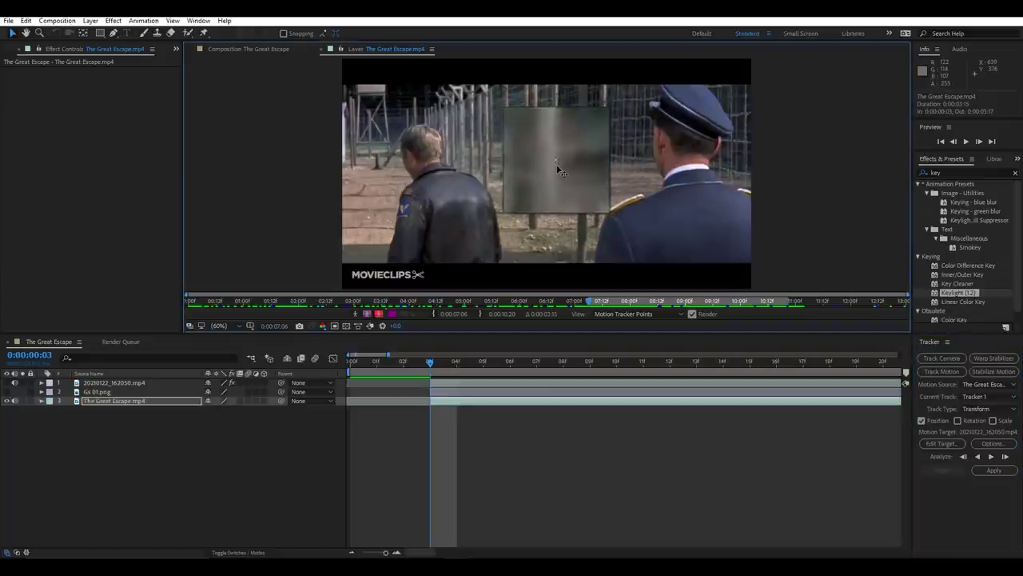
pyautogui.moveTo(554, 158)
pyautogui.mouseDown()
pyautogui.moveTo(536, 163)
pyautogui.moveTo(541, 196)
pyautogui.moveTo(581, 158)
pyautogui.moveTo(617, 221)
pyautogui.moveTo(593, 160)
pyautogui.moveTo(583, 168)
pyautogui.moveTo(593, 169)
pyautogui.mouseUp()
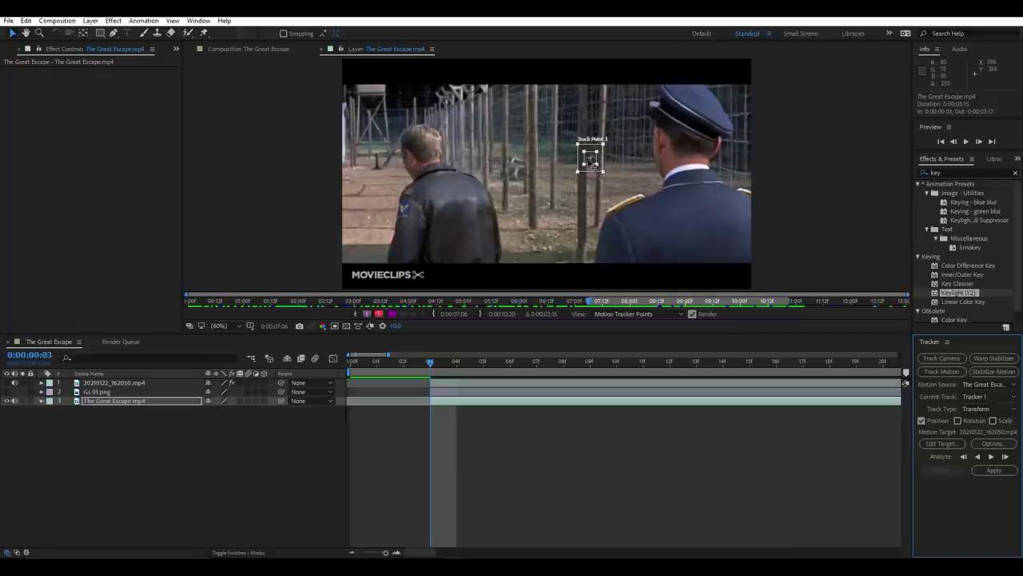
pyautogui.moveTo(590, 162); pyautogui.dragTo(579, 132)
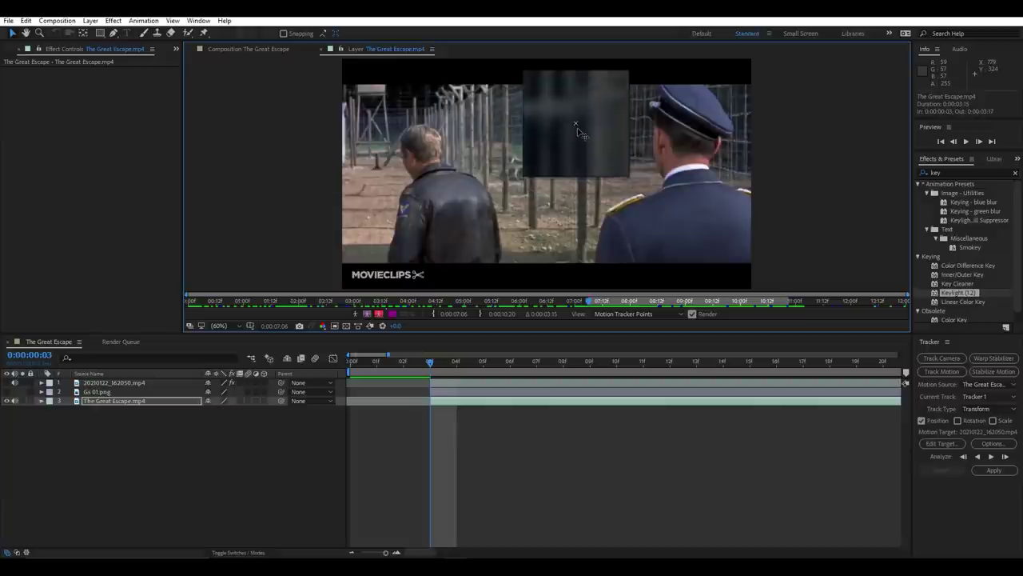
pyautogui.moveTo(579, 130); pyautogui.dragTo(583, 132)
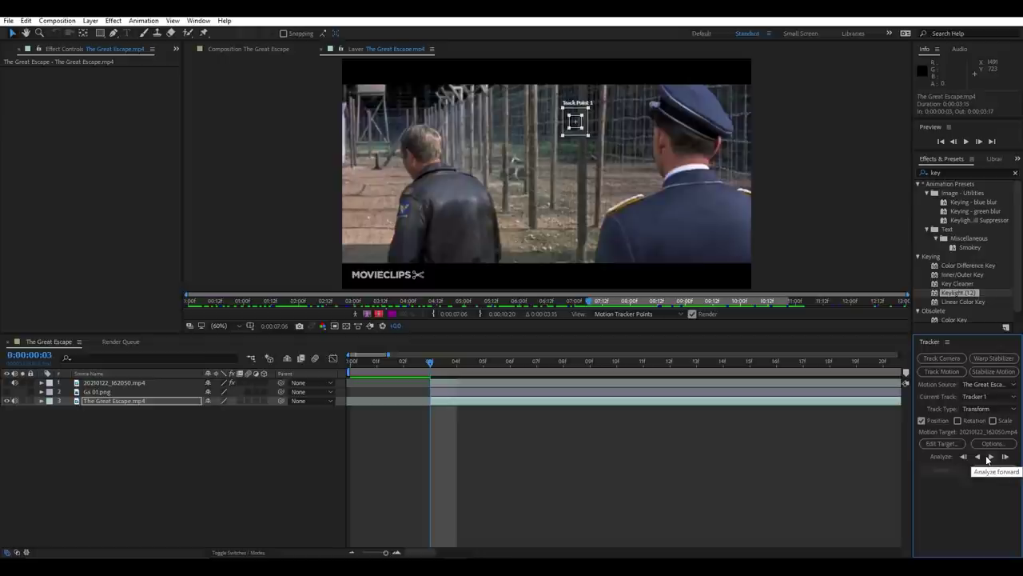
pyautogui.click(990, 458)
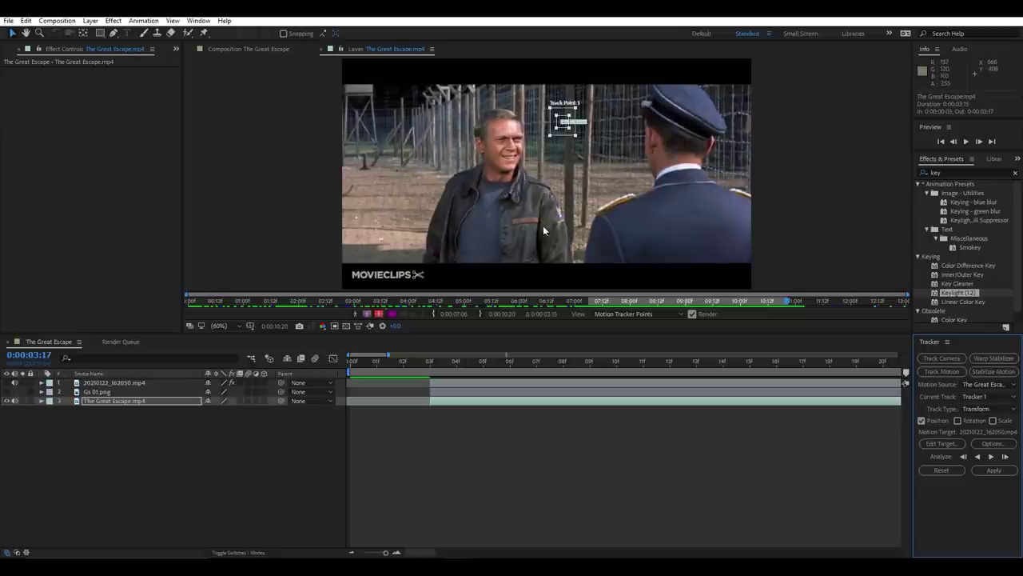
# Create a new Null Object layer via Layer > New.
pyautogui.click(91, 20)
pyautogui.moveTo(108, 32)
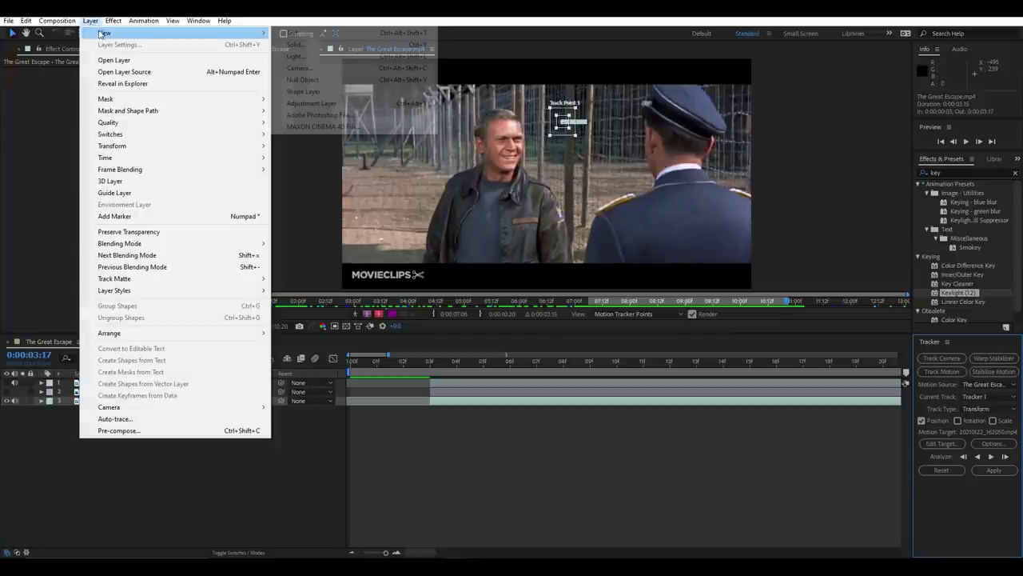
pyautogui.click(302, 79)
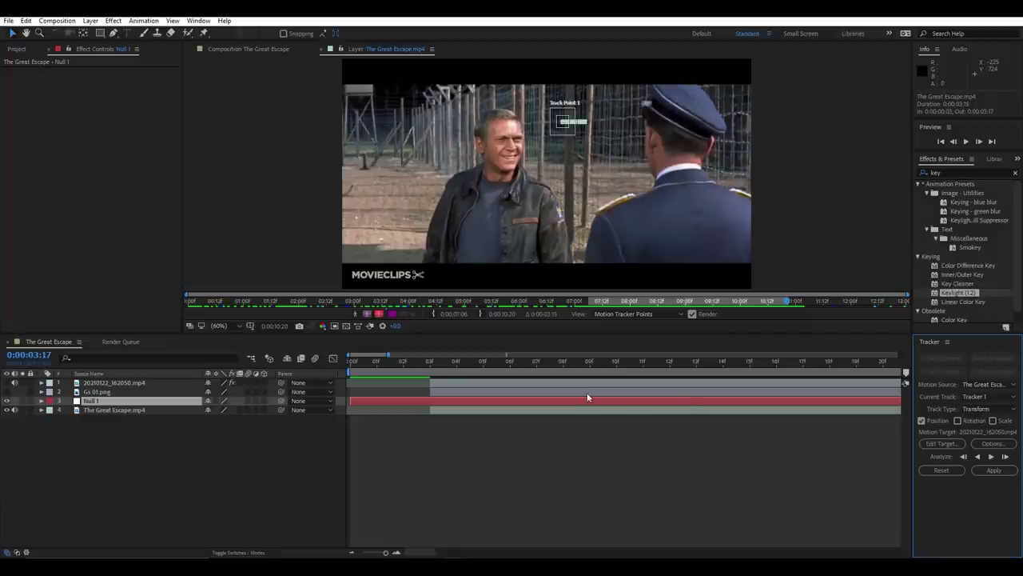
# Set Null 1 as the tracker's target and apply the track data in X and Y.
pyautogui.click(516, 410)
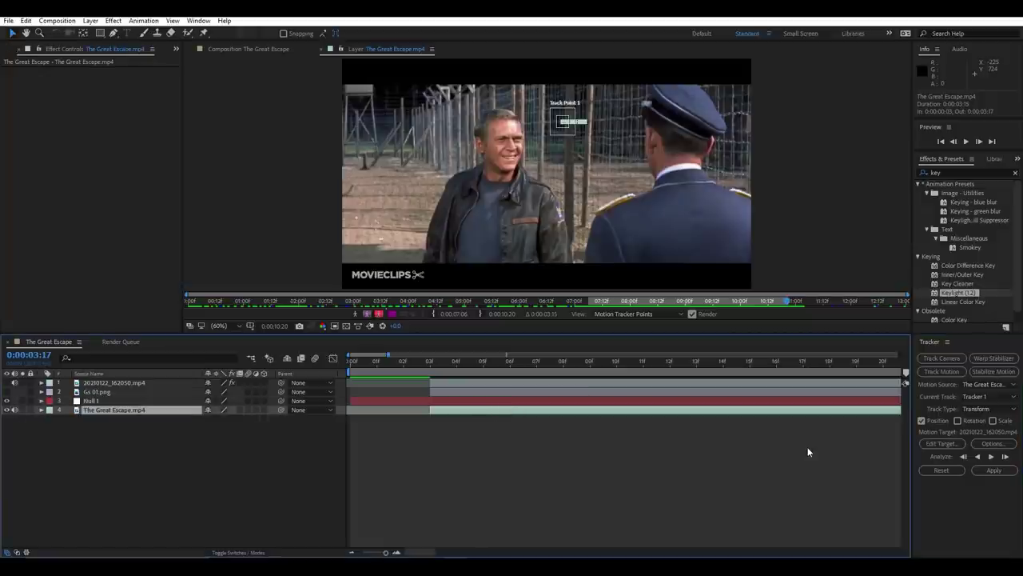
pyautogui.click(935, 443)
pyautogui.click(575, 274)
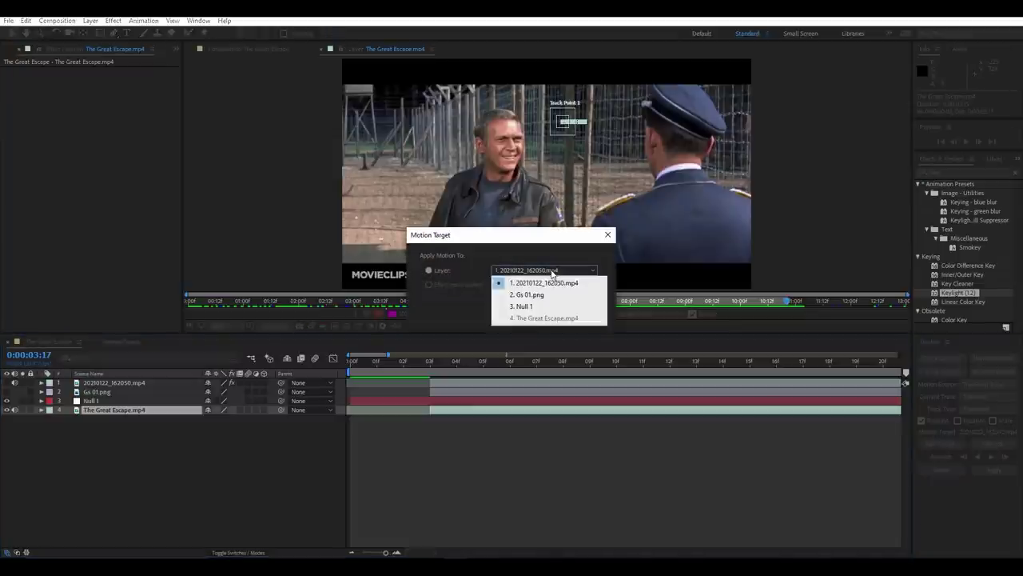
pyautogui.click(551, 301)
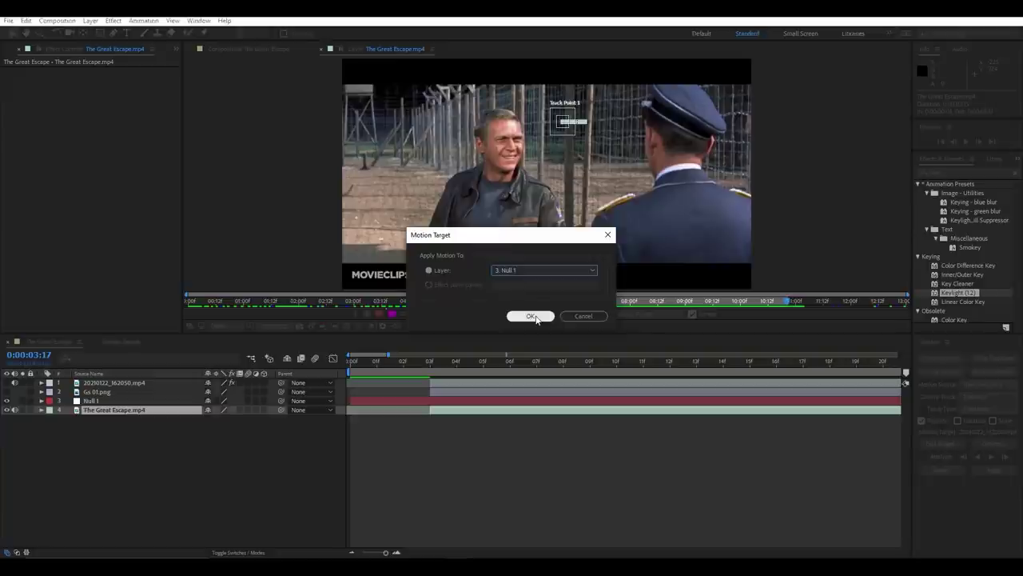
pyautogui.click(532, 316)
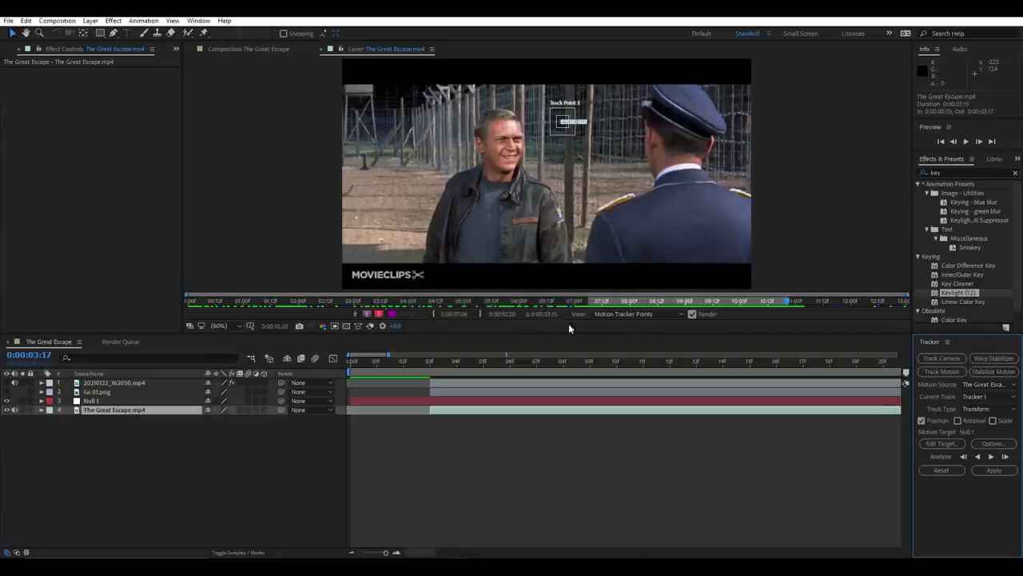
pyautogui.click(990, 474)
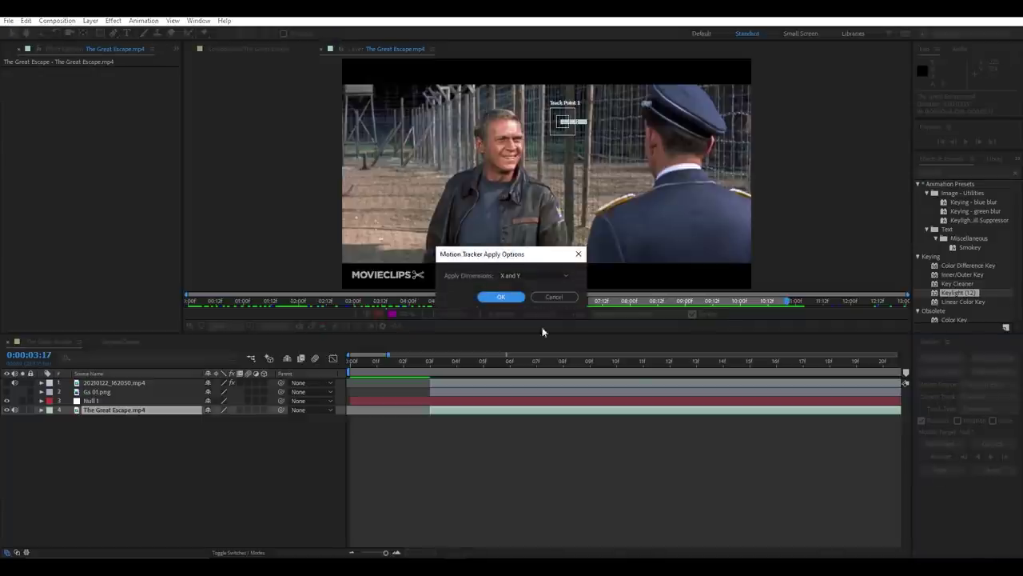
pyautogui.click(502, 297)
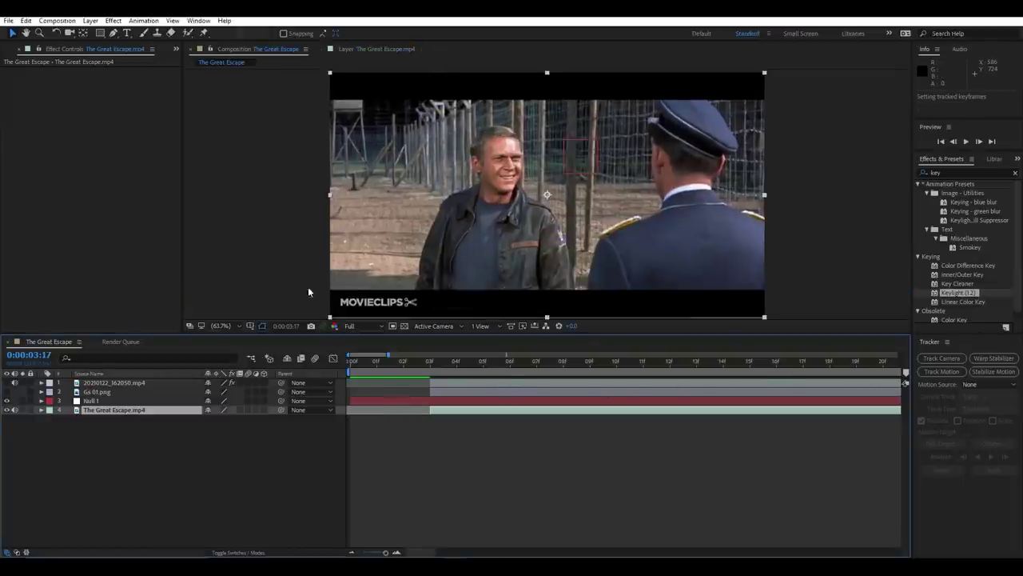
# Toggle the keyed actor and Gs 01.png layers' visibility to compare, leaving the actor hidden.
pyautogui.click(429, 400)
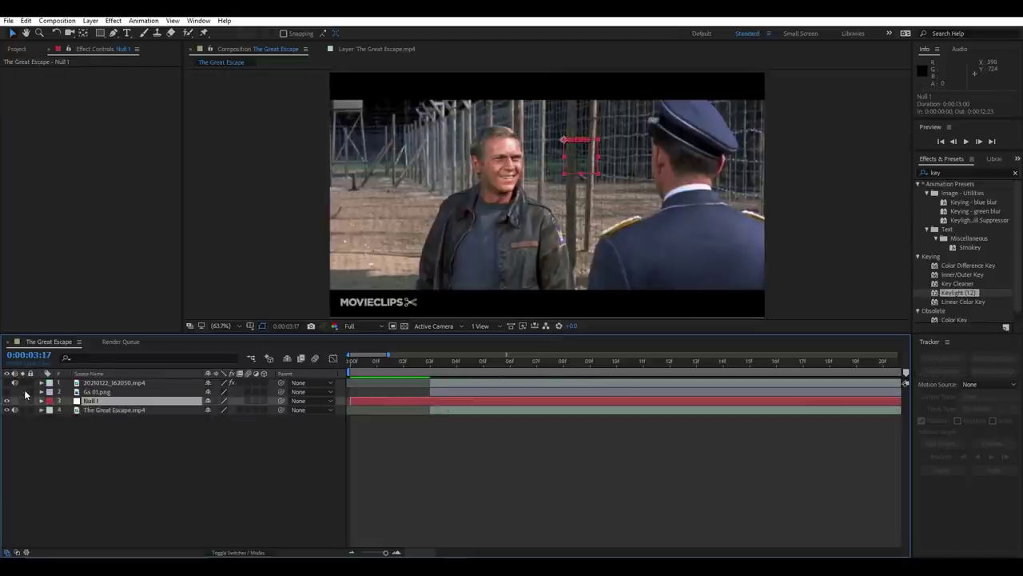
pyautogui.click(92, 392)
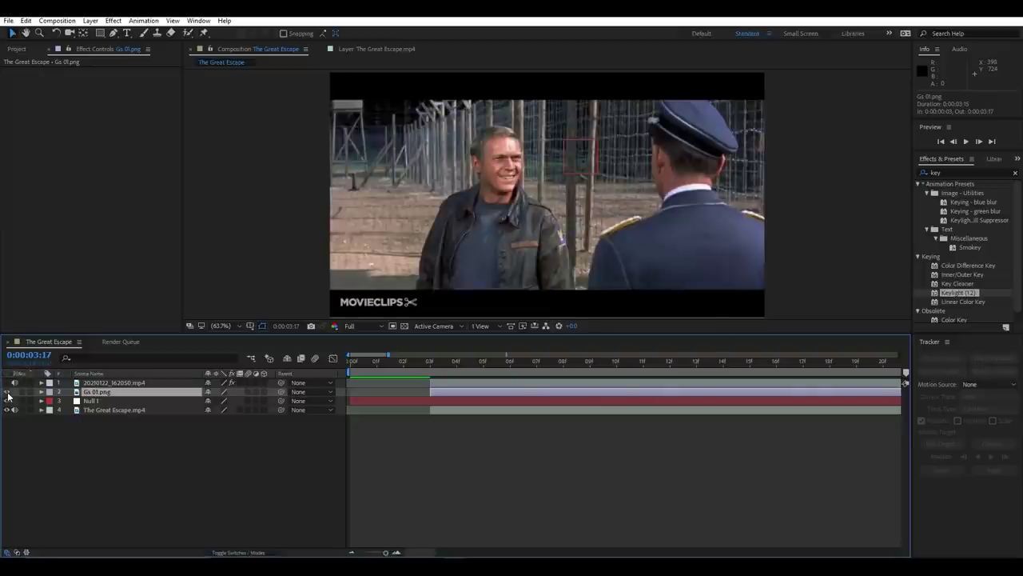
pyautogui.click(7, 382)
pyautogui.click(8, 383)
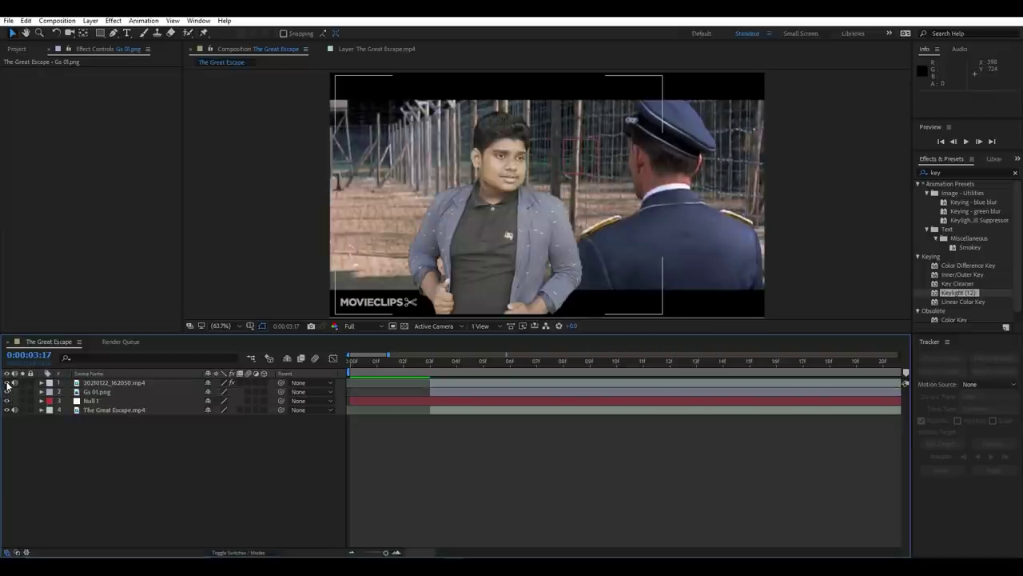
pyautogui.click(8, 392)
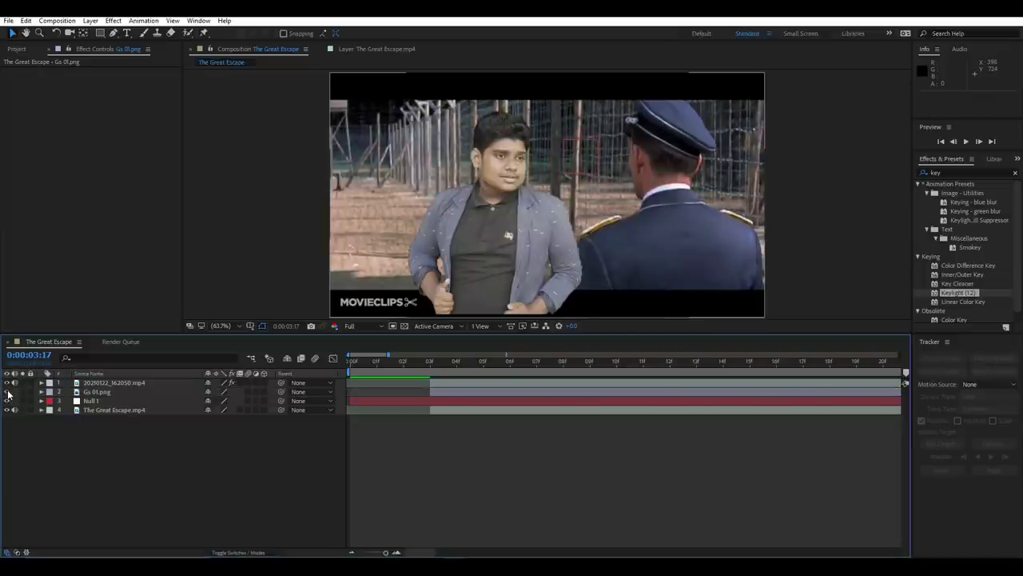
pyautogui.click(8, 392)
pyautogui.click(8, 383)
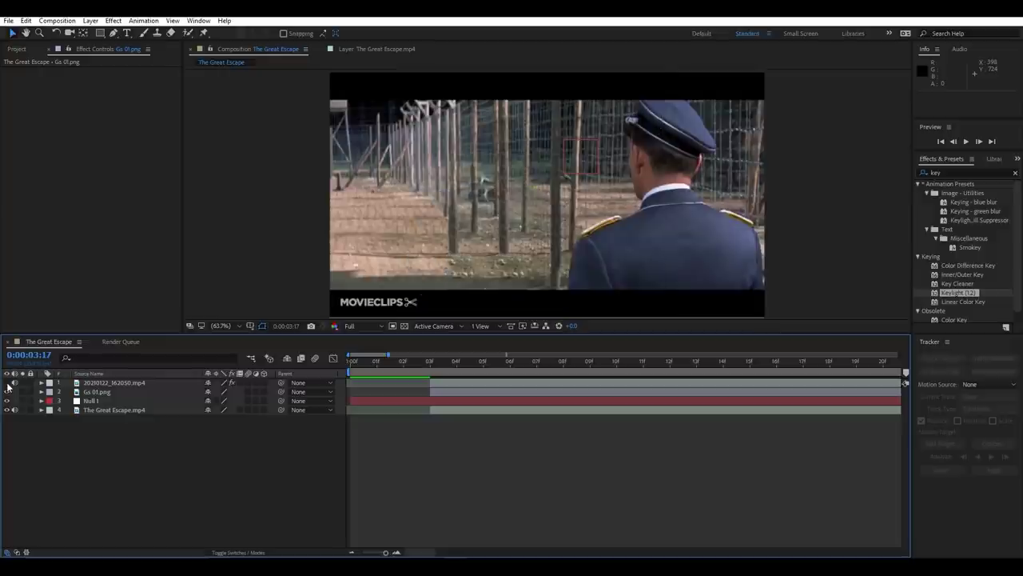
pyautogui.click(8, 383)
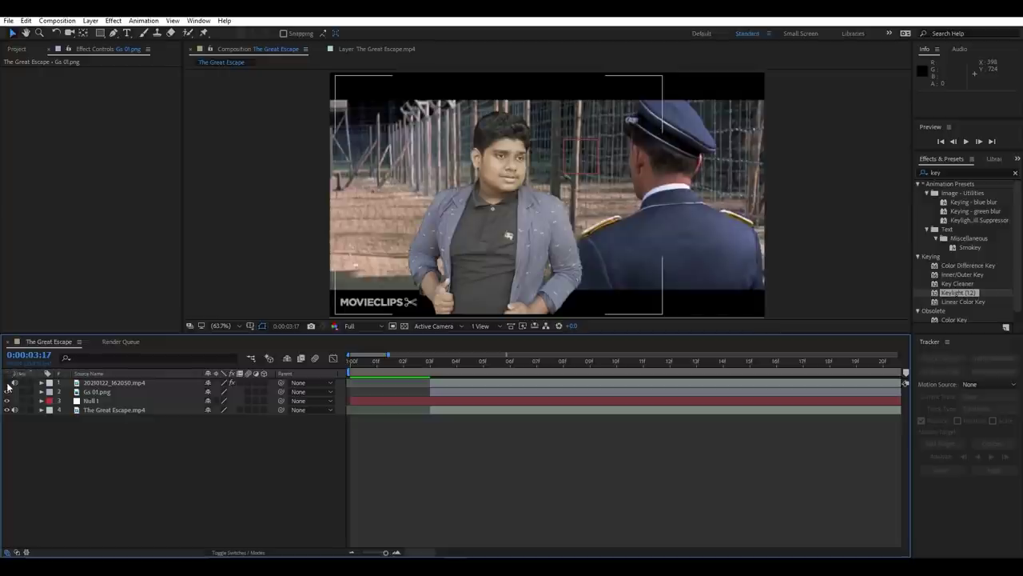
pyautogui.click(8, 383)
# Lower Gs 01.png's opacity, slide it to line up with the fence, then restore 100% opacity.
pyautogui.click(41, 392)
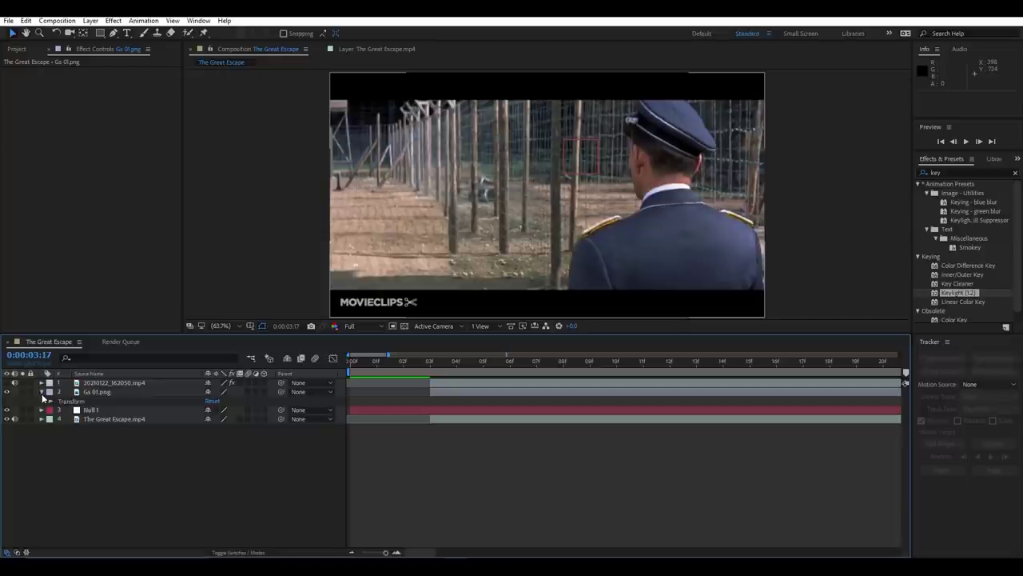
pyautogui.click(51, 401)
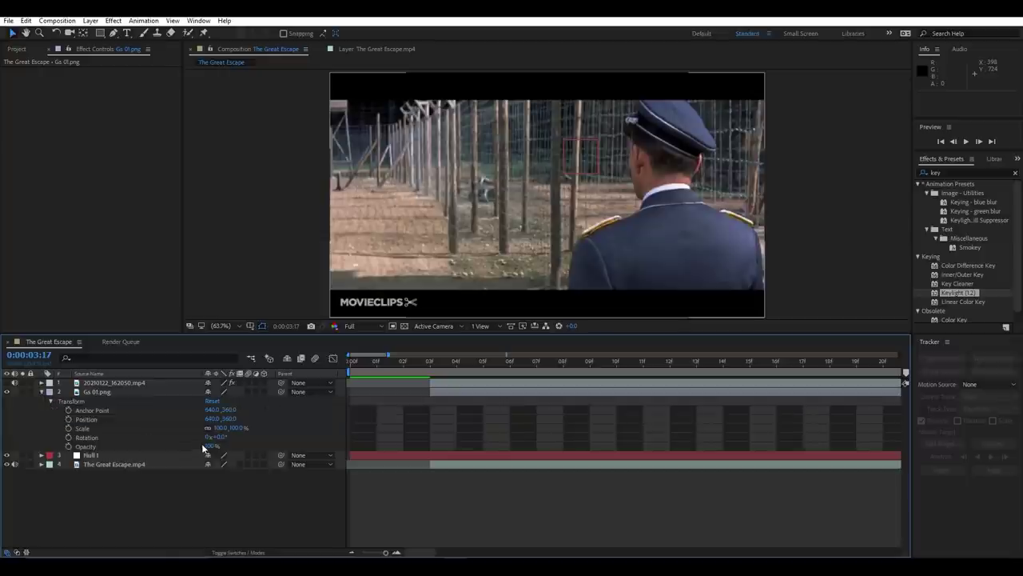
pyautogui.moveTo(209, 446); pyautogui.dragTo(190, 449)
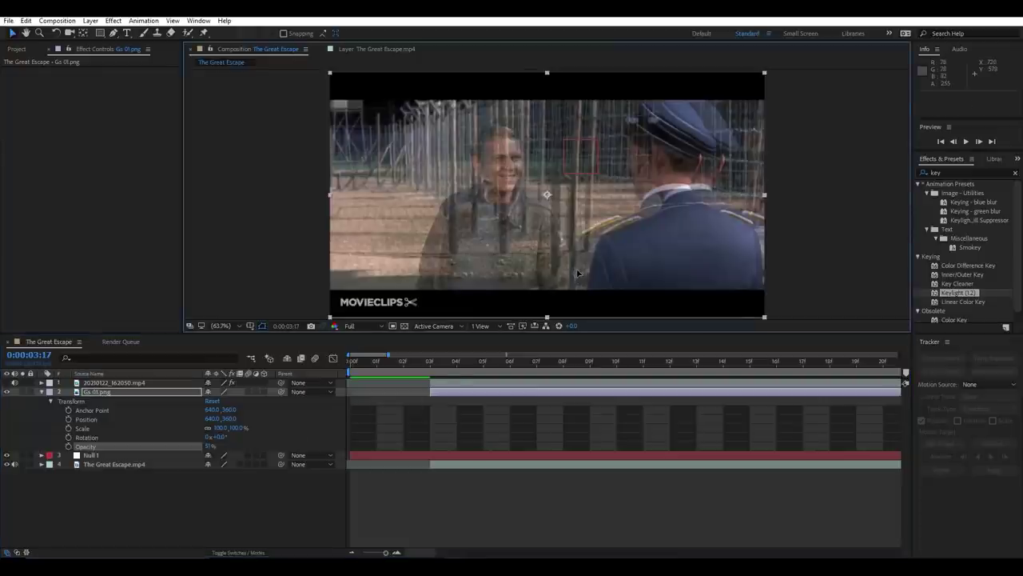
pyautogui.moveTo(578, 274); pyautogui.dragTo(592, 274)
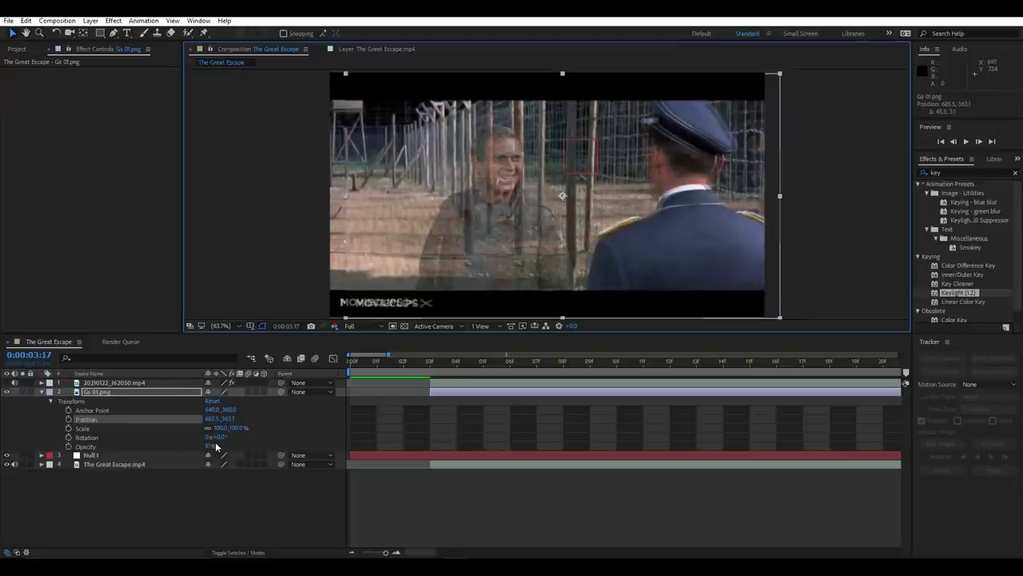
pyautogui.moveTo(216, 446)
pyautogui.mouseDown()
pyautogui.moveTo(273, 448)
pyautogui.moveTo(240, 452)
pyautogui.mouseUp()
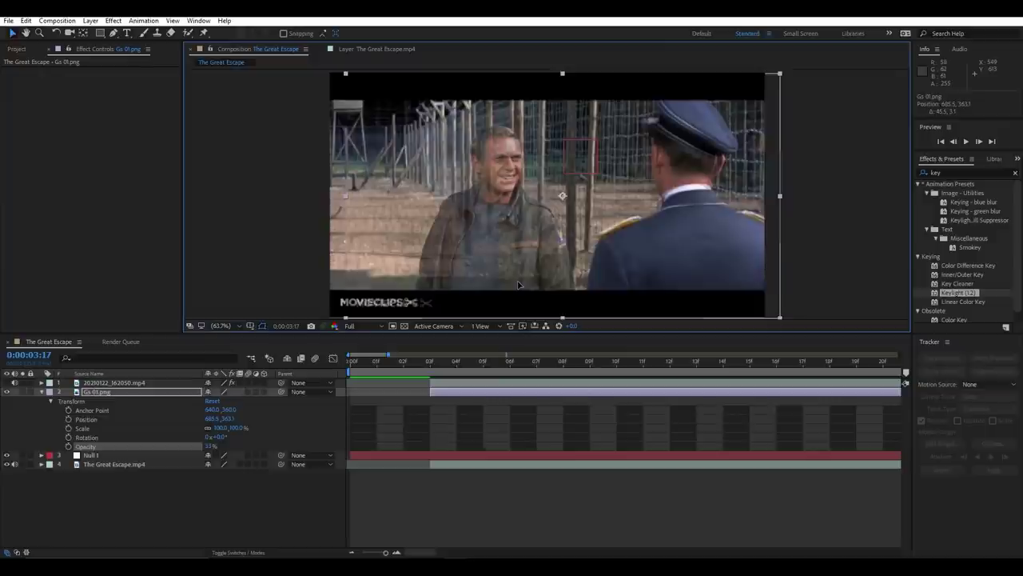
pyautogui.moveTo(519, 284); pyautogui.dragTo(517, 284)
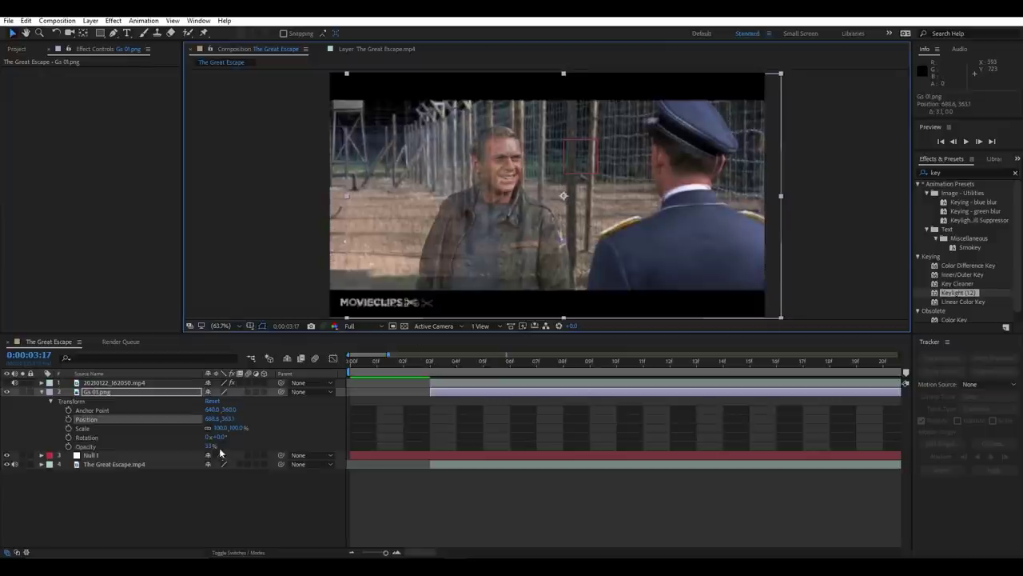
pyautogui.moveTo(212, 450); pyautogui.dragTo(184, 450)
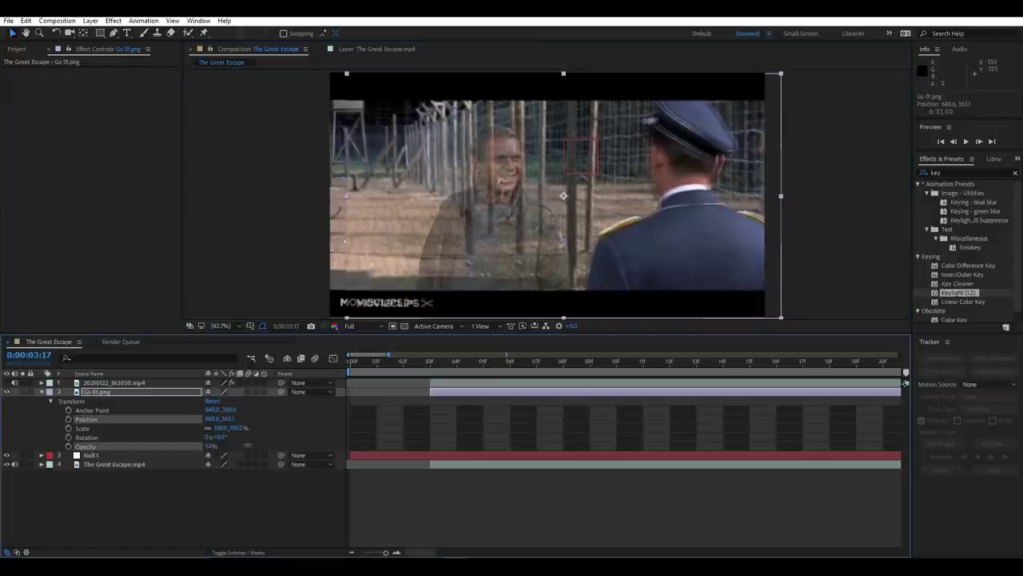
pyautogui.click(41, 392)
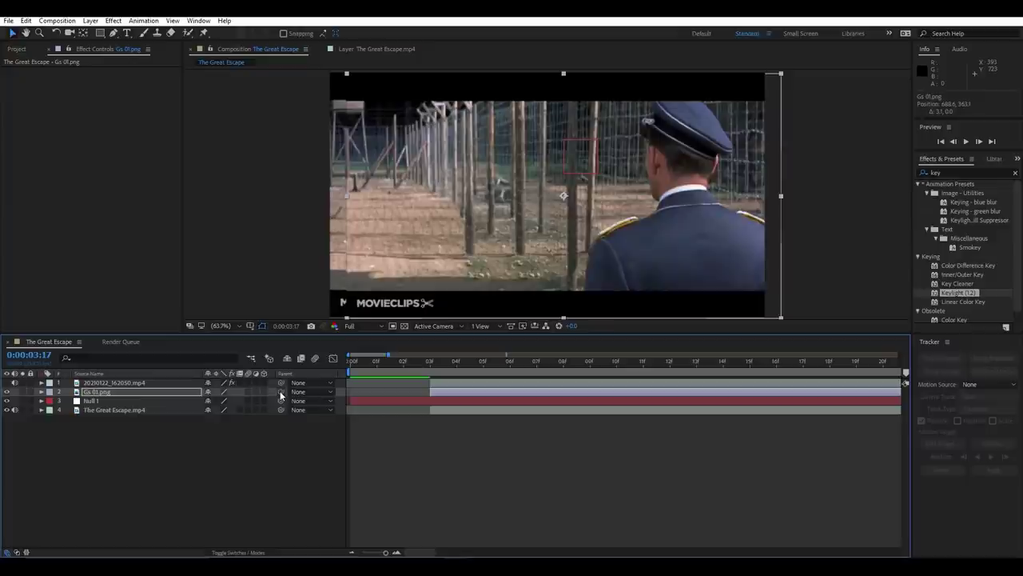
# Parent the Gs 01.png clean plate to Null 1, fit the clip in the timeline, and reselect it.
pyautogui.moveTo(279, 395); pyautogui.dragTo(175, 407)
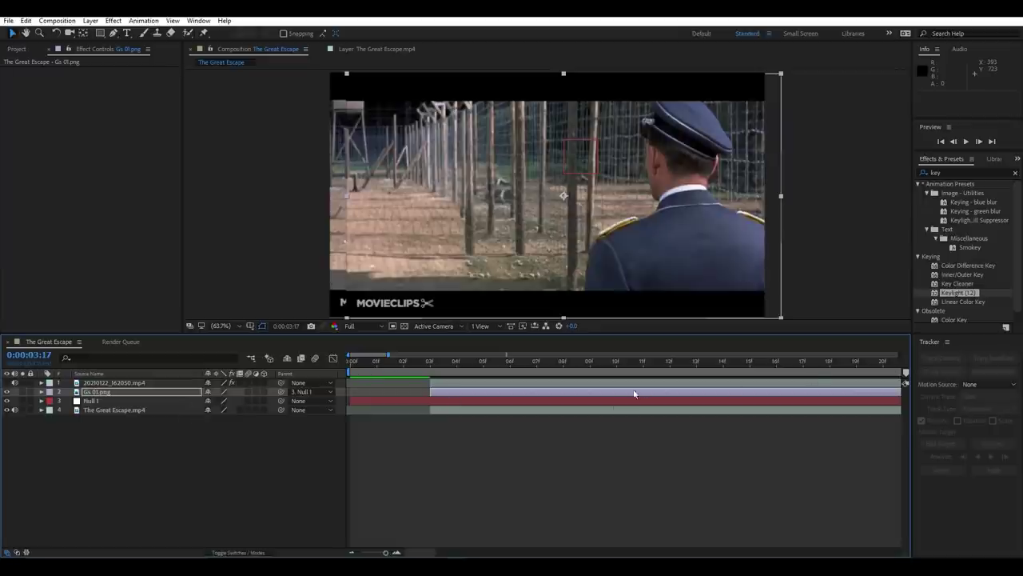
pyautogui.moveTo(388, 554); pyautogui.dragTo(363, 553)
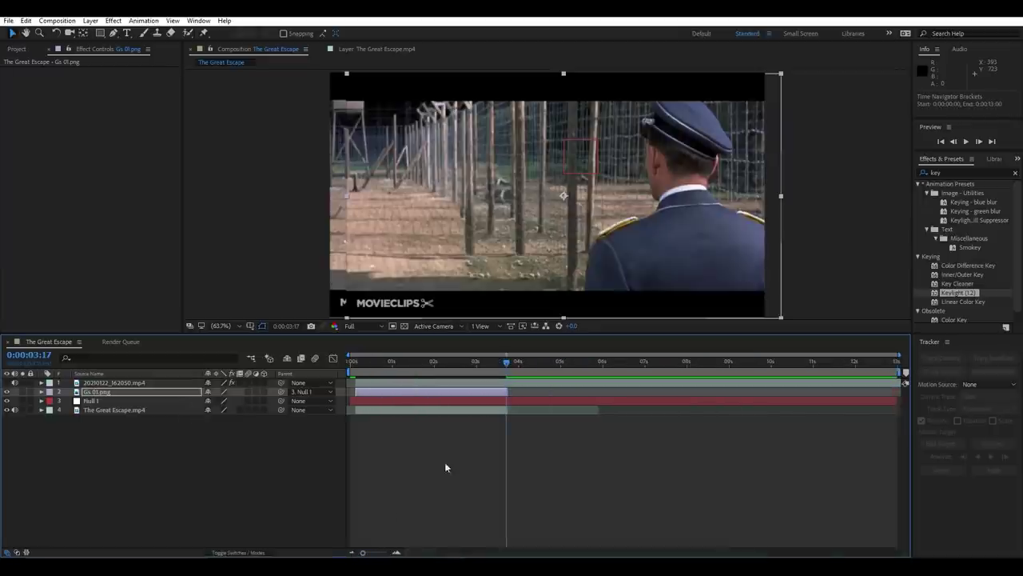
pyautogui.moveTo(502, 366)
pyautogui.mouseDown()
pyautogui.moveTo(360, 398)
pyautogui.moveTo(423, 395)
pyautogui.mouseUp()
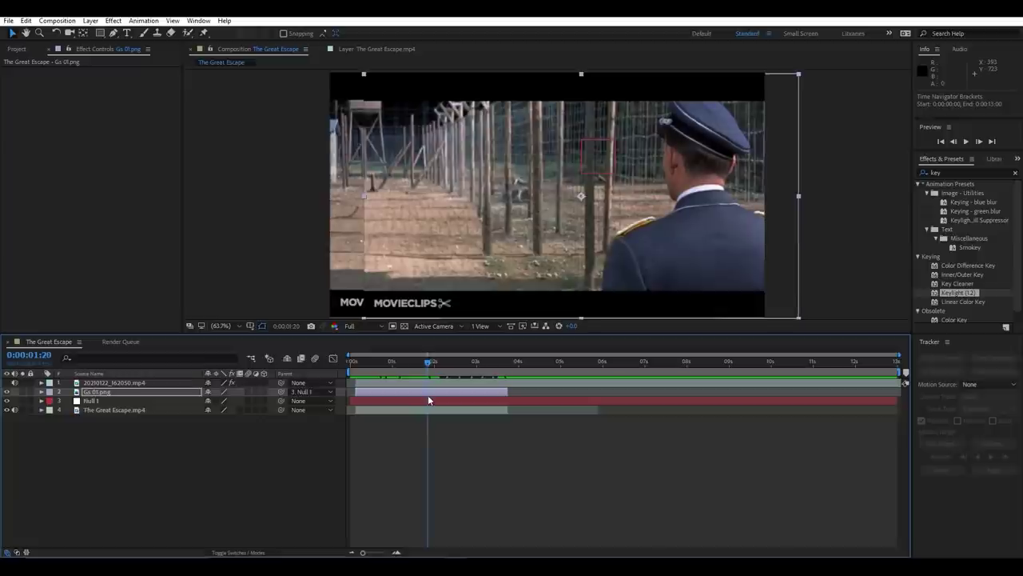
pyautogui.click(406, 444)
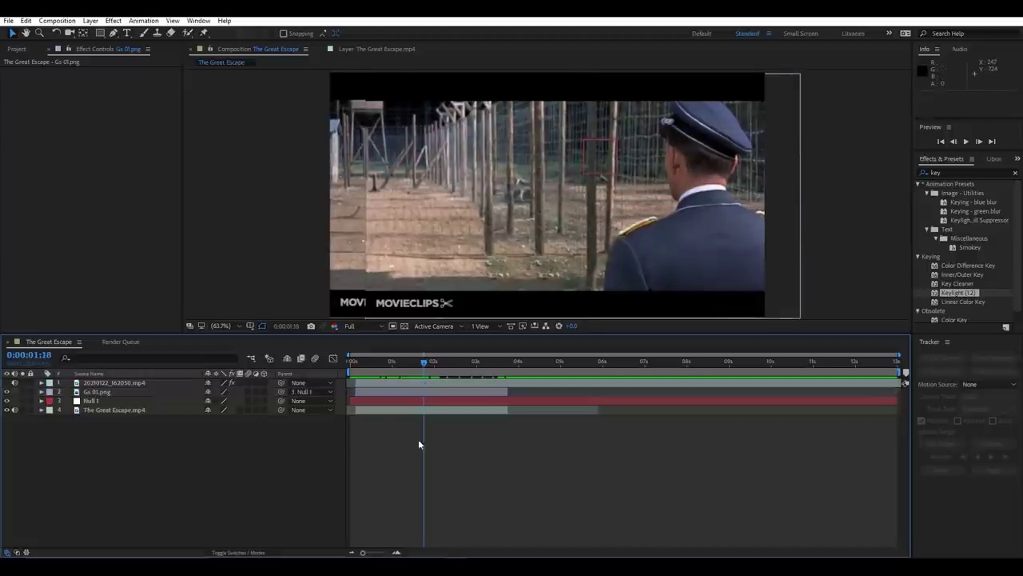
pyautogui.click(412, 396)
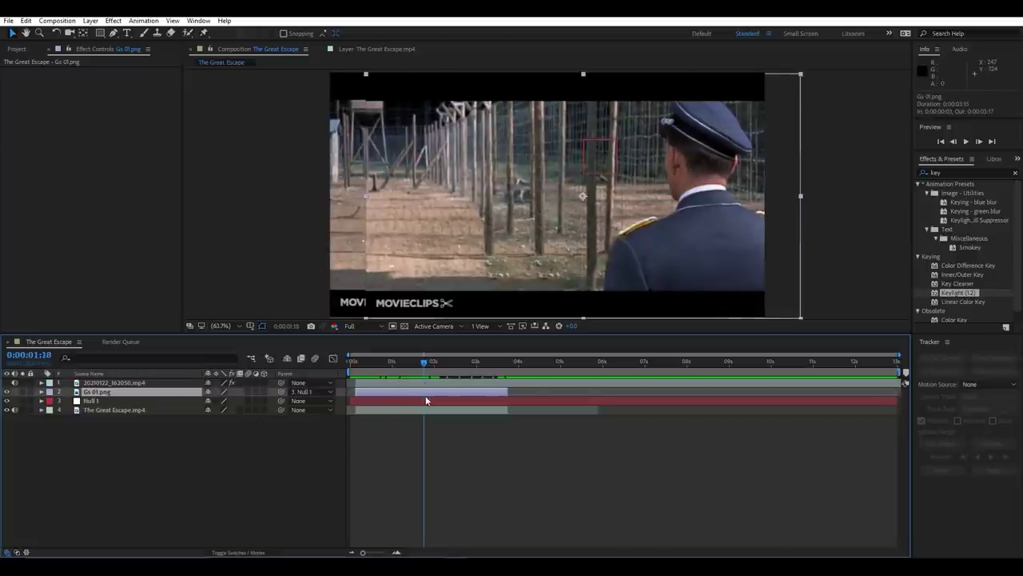
# Draw a closed eight-point Pen mask on Gs 01.png around the fence and officer.
pyautogui.click(114, 34)
pyautogui.click(403, 83)
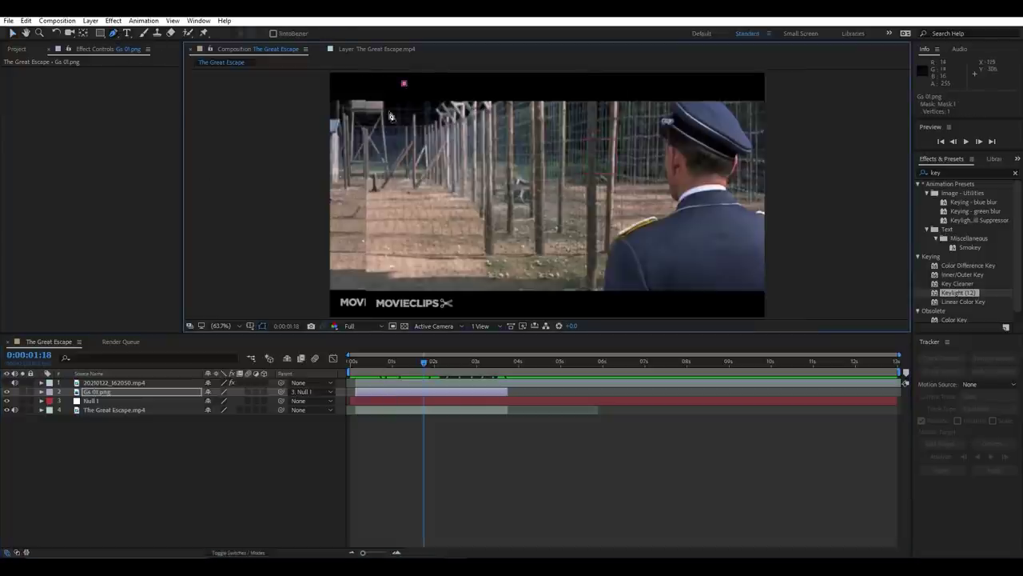
pyautogui.click(378, 118)
pyautogui.moveTo(379, 185); pyautogui.dragTo(379, 244)
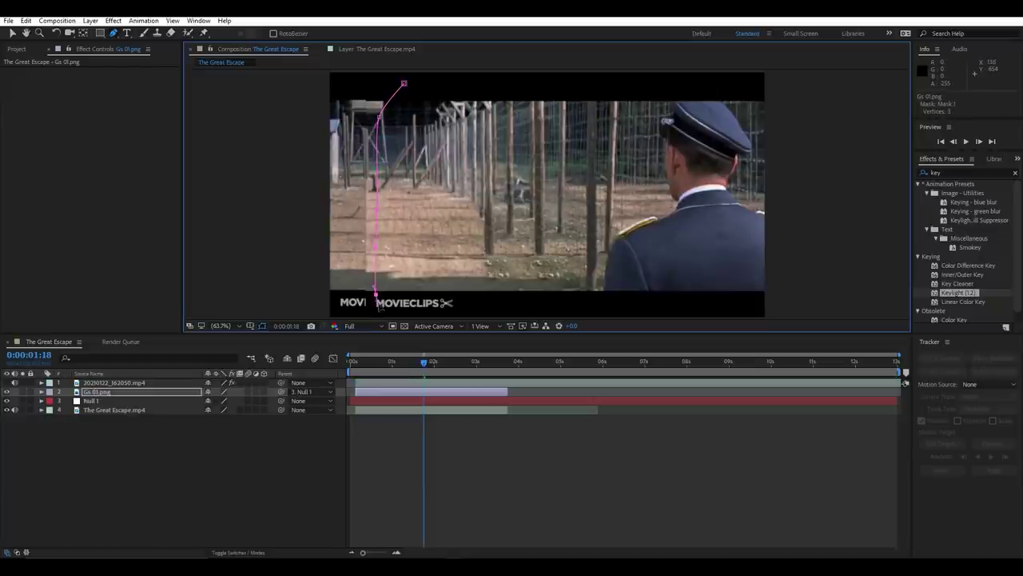
pyautogui.click(374, 292)
pyautogui.click(715, 302)
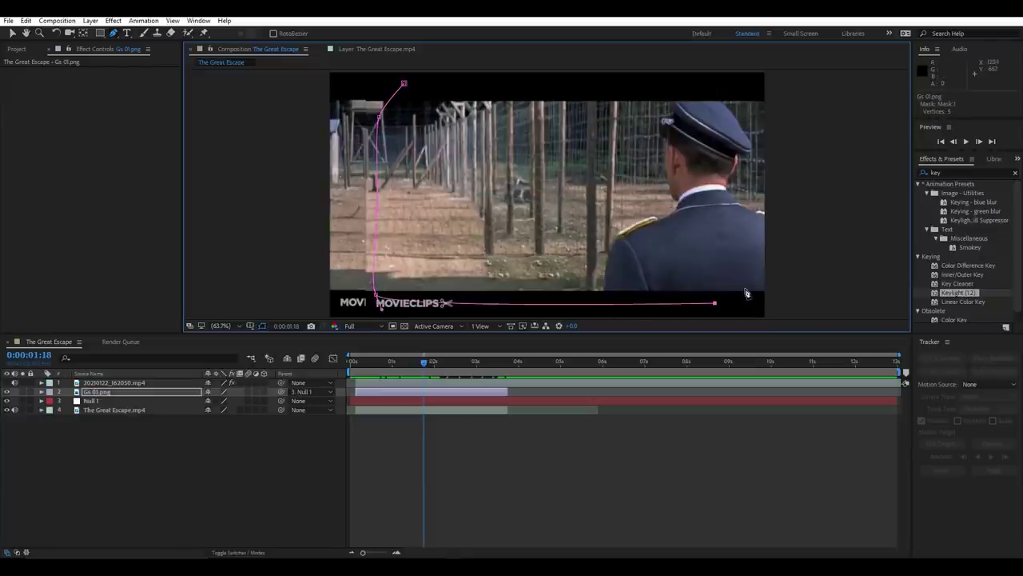
pyautogui.click(724, 217)
pyautogui.click(705, 116)
pyautogui.click(625, 74)
pyautogui.click(403, 83)
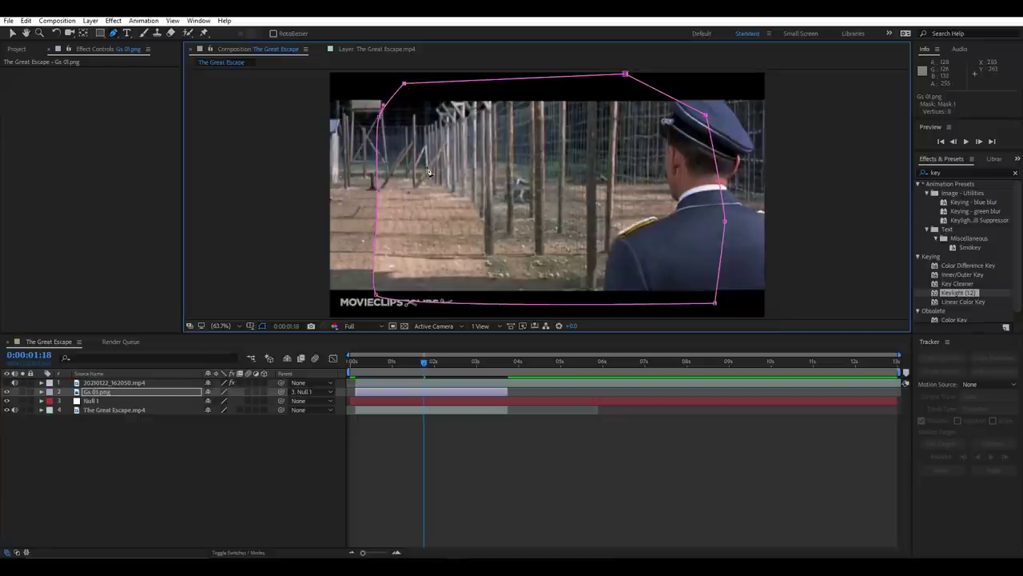
# Set Mask 1's feather to 46 pixels and undo the accidental extra mask path.
pyautogui.click(46, 397)
pyautogui.click(41, 392)
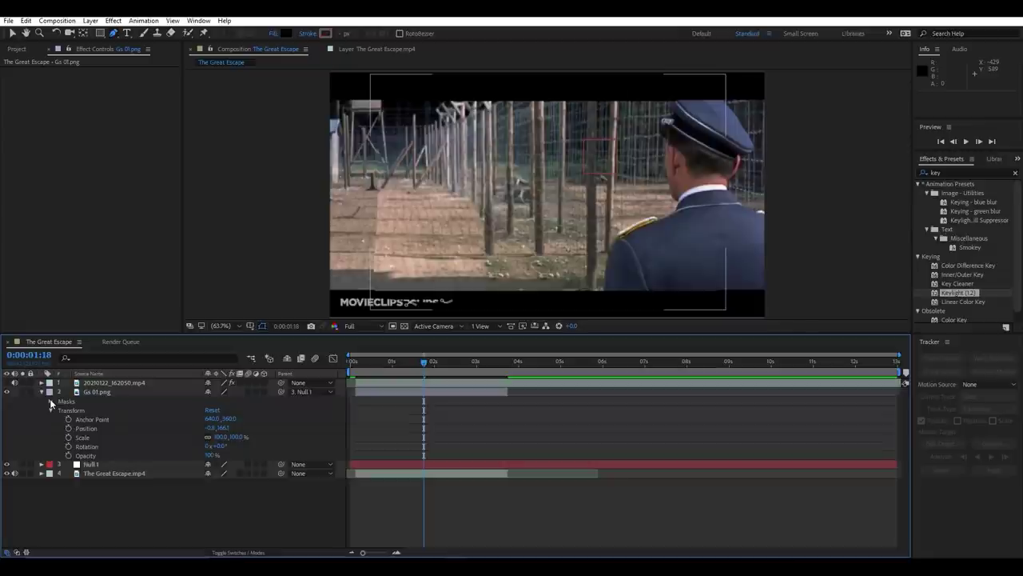
pyautogui.click(50, 402)
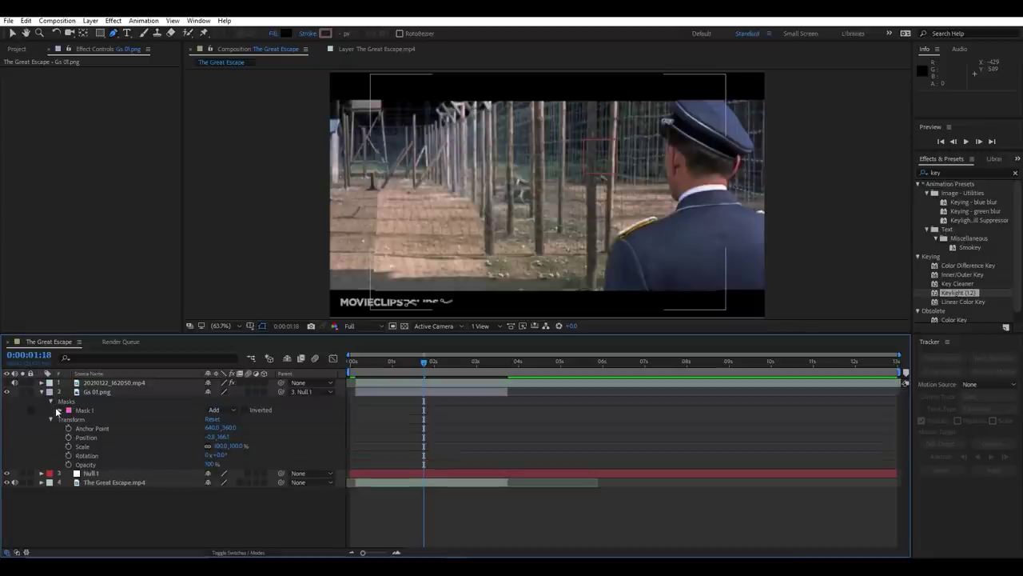
pyautogui.click(59, 410)
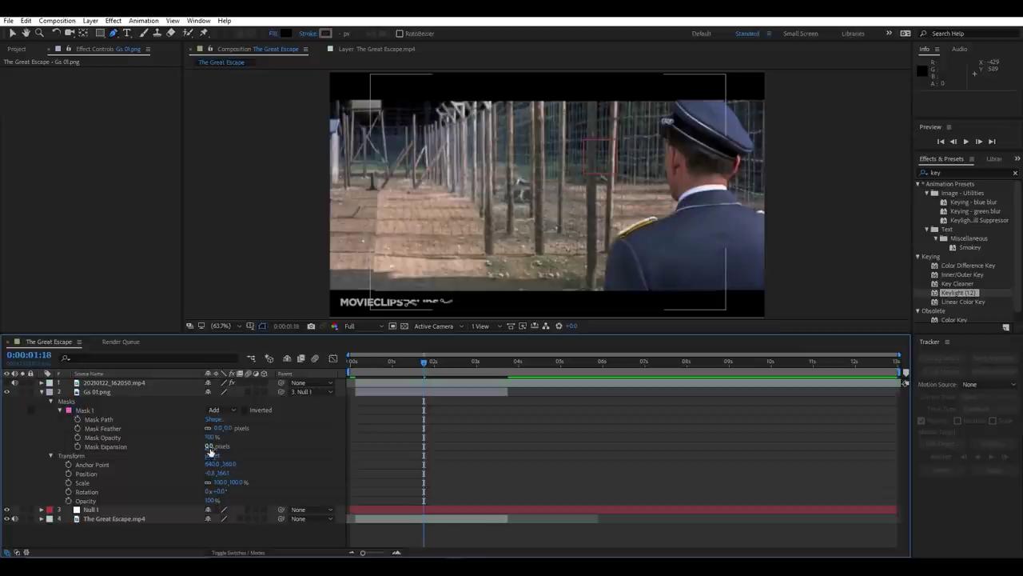
pyautogui.moveTo(220, 427); pyautogui.dragTo(249, 429)
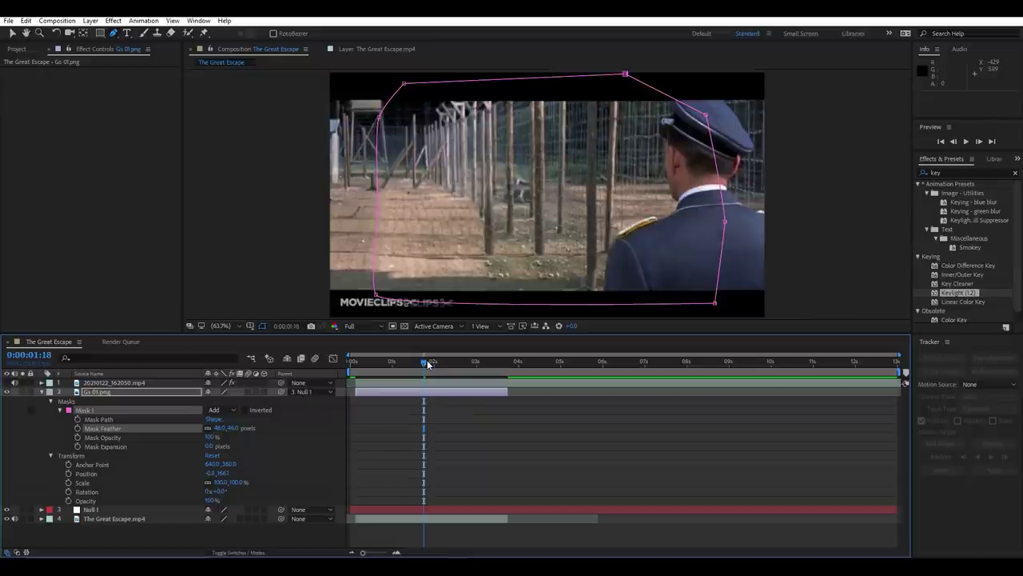
pyautogui.click(239, 256)
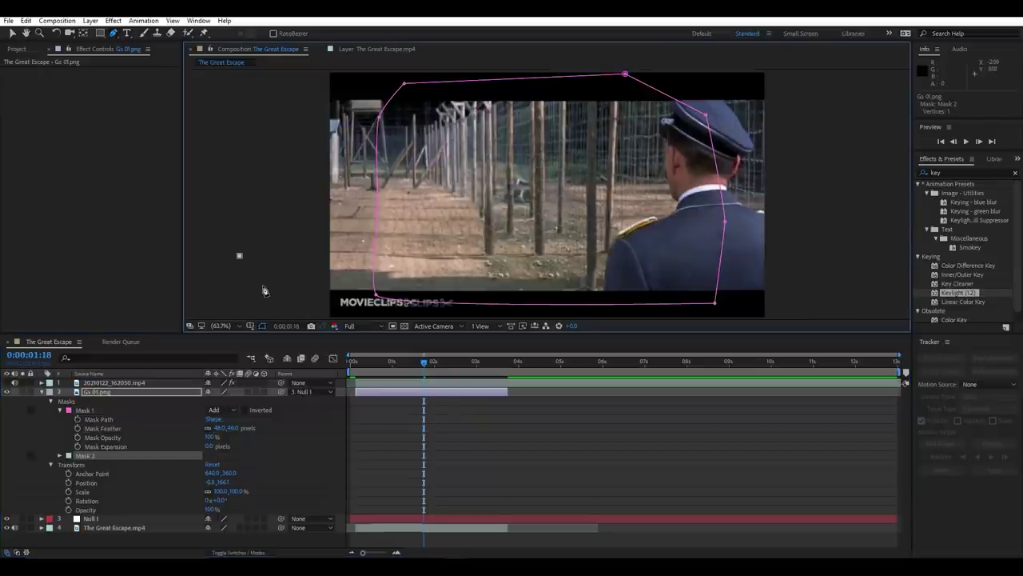
pyautogui.hotkey('ctrl', 'z')
pyautogui.press('v')
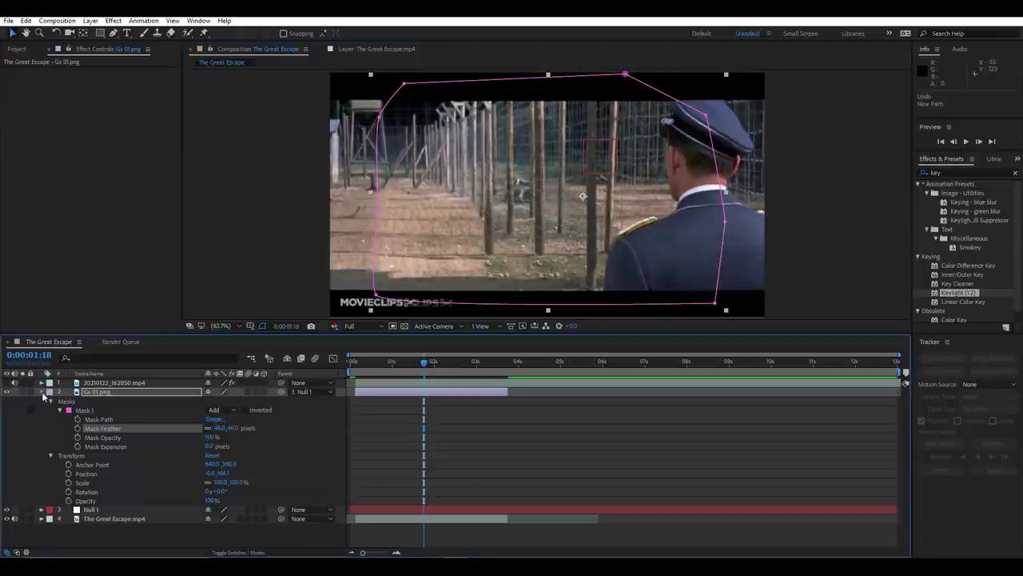
pyautogui.click(42, 391)
pyautogui.click(161, 506)
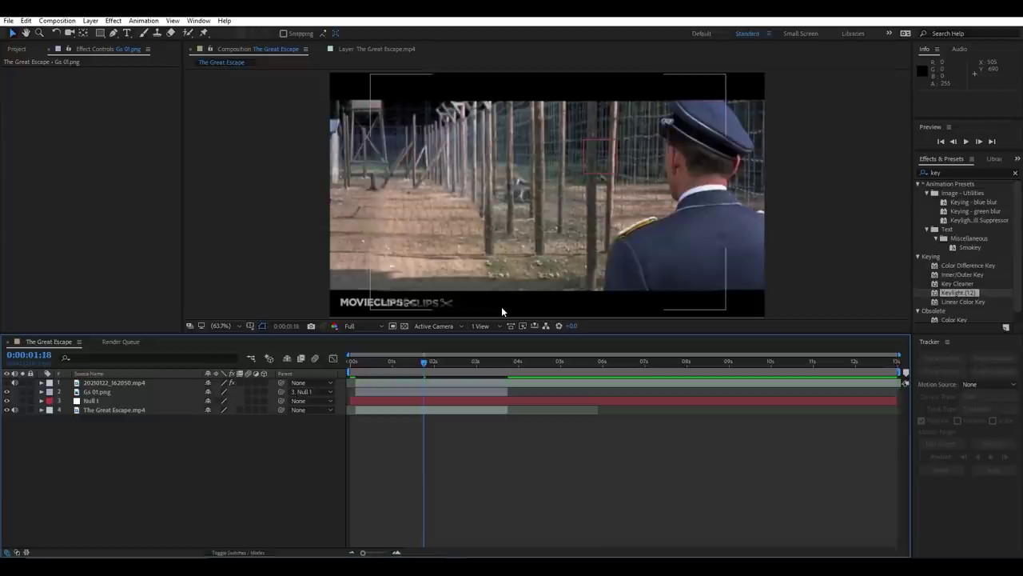
# Make the keyed actor and The Great Escape layers visible and go to 0:00:03:08.
pyautogui.click(6, 383)
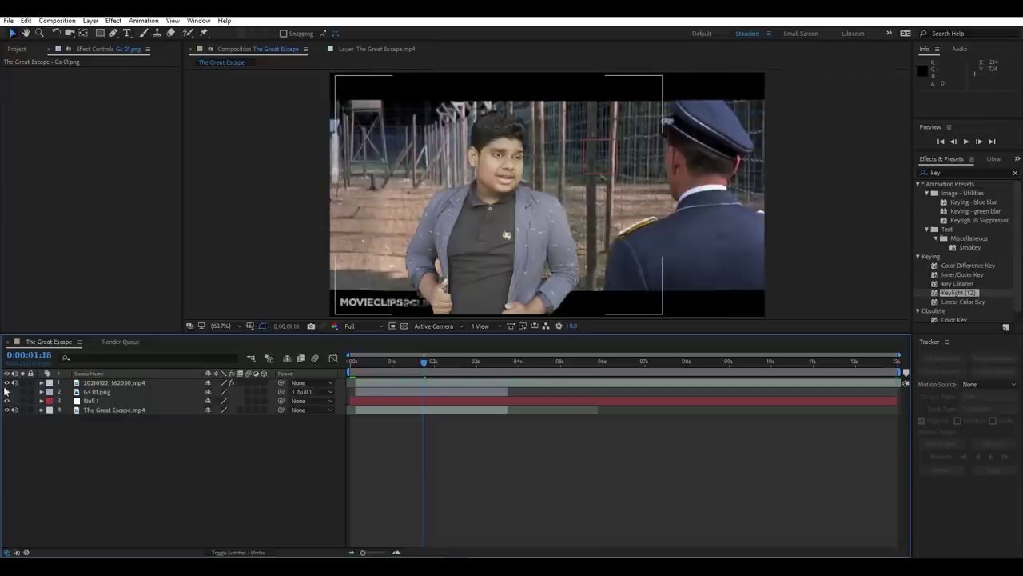
pyautogui.click(7, 409)
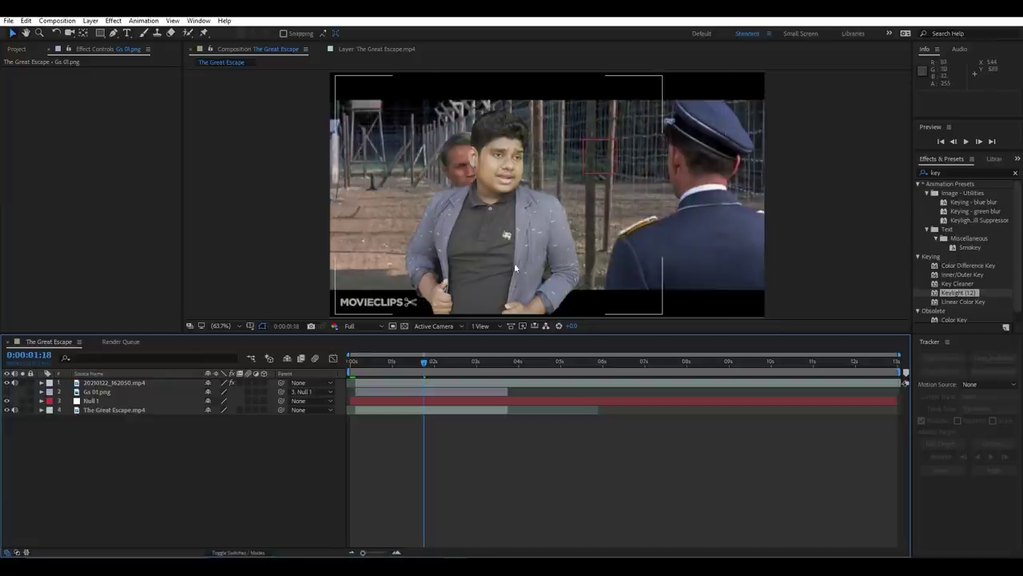
pyautogui.moveTo(430, 362); pyautogui.dragTo(490, 366)
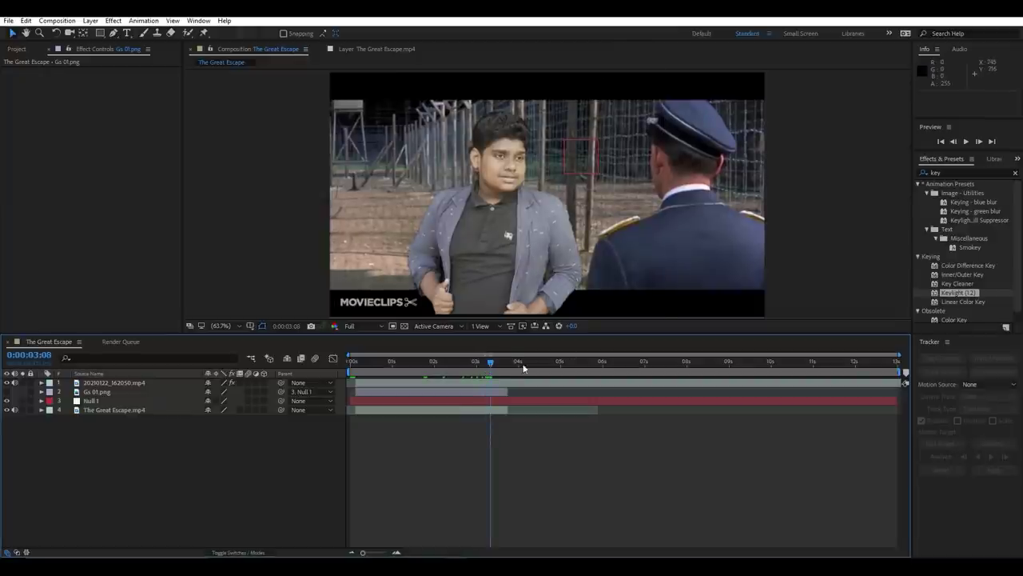
# Position the actor beside the officer at 50% opacity, restore 100%, and parent it to Null 1.
pyautogui.click(42, 383)
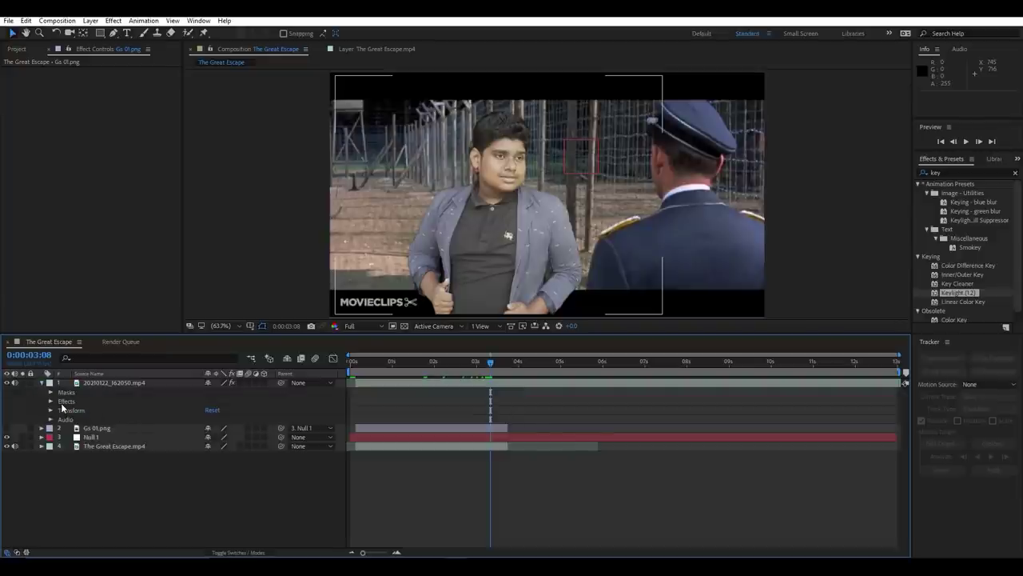
pyautogui.click(50, 410)
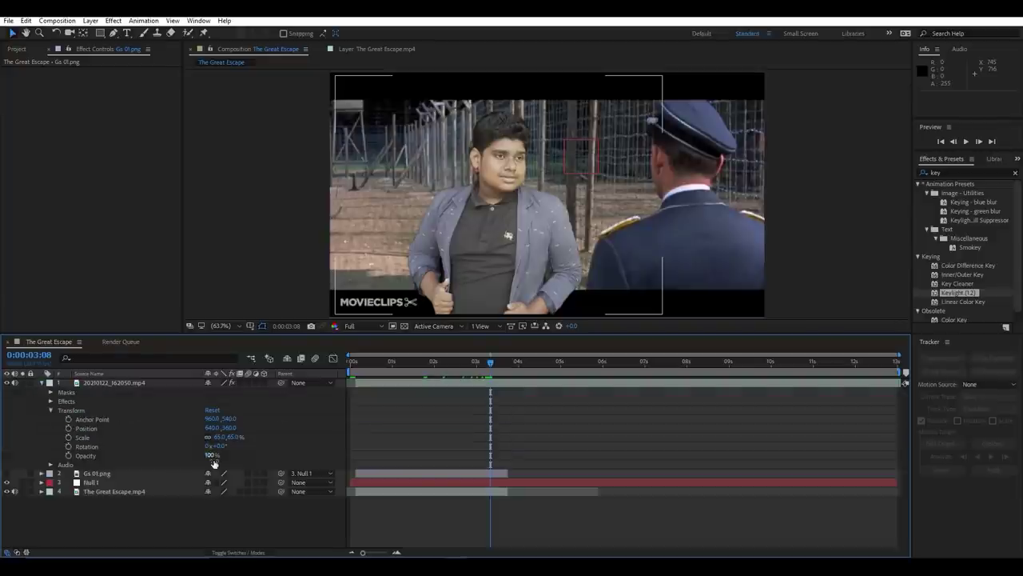
pyautogui.moveTo(212, 456); pyautogui.dragTo(188, 460)
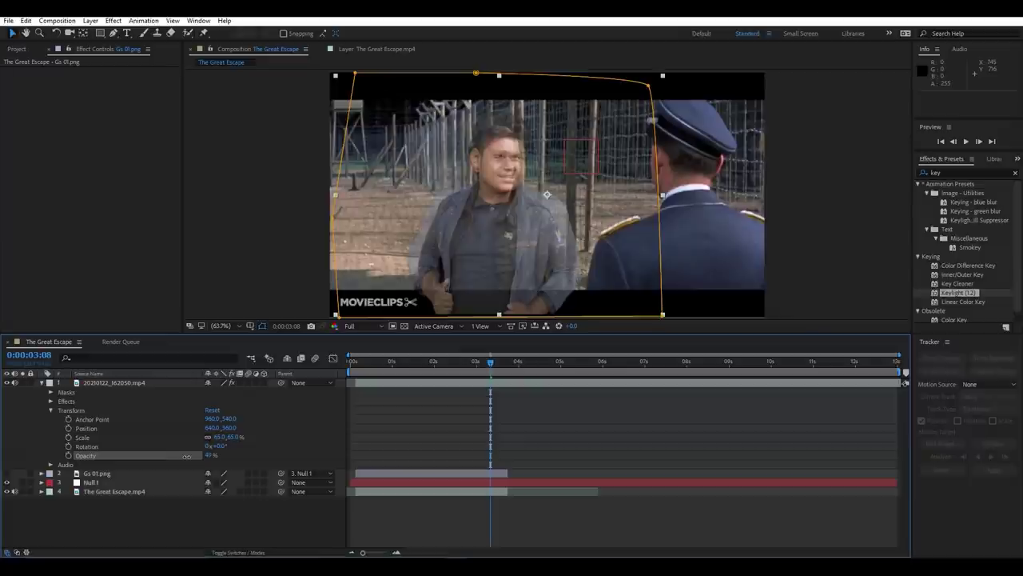
pyautogui.moveTo(523, 212); pyautogui.dragTo(519, 216)
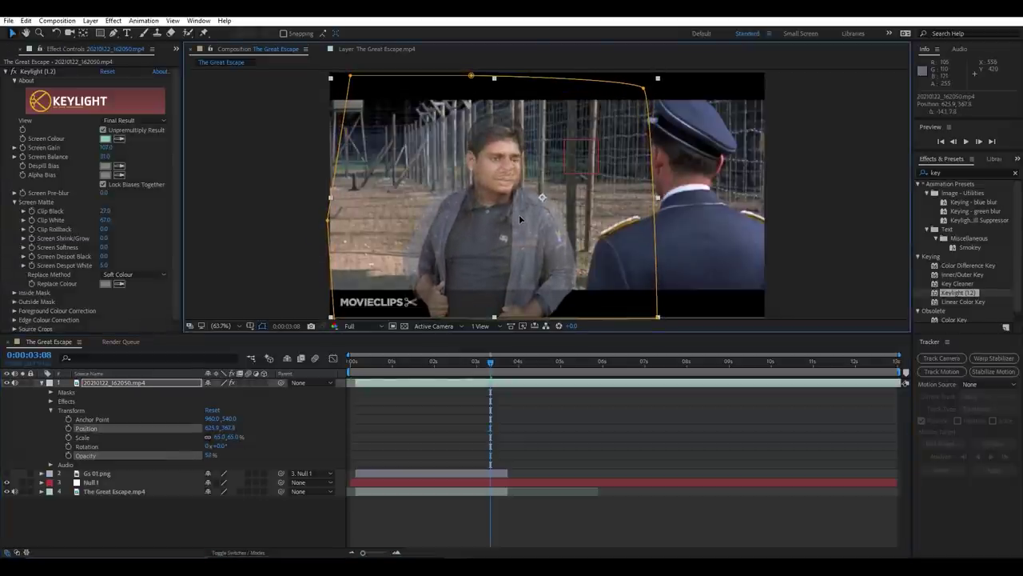
pyautogui.moveTo(519, 214); pyautogui.dragTo(520, 220)
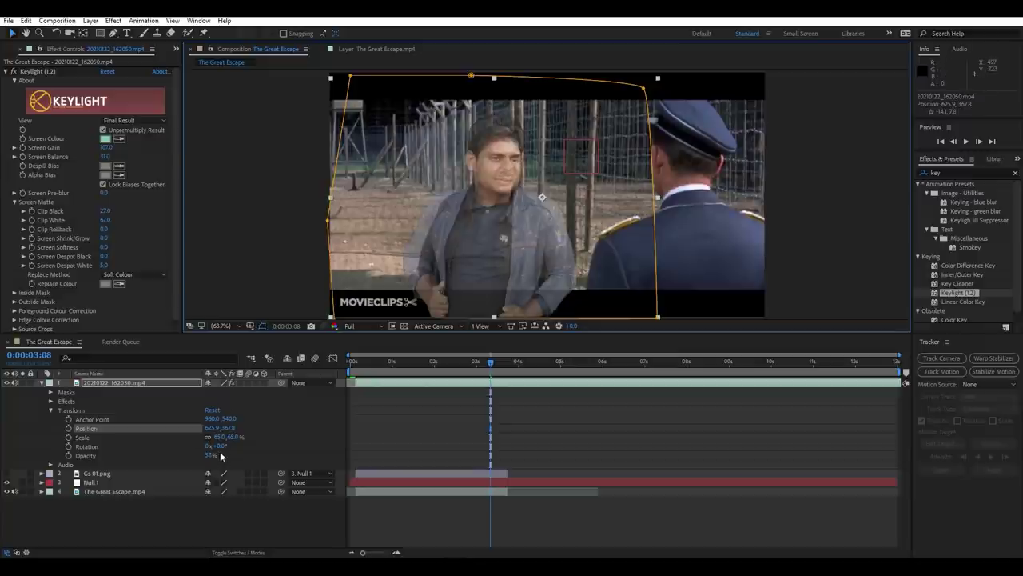
pyautogui.moveTo(210, 455); pyautogui.dragTo(293, 462)
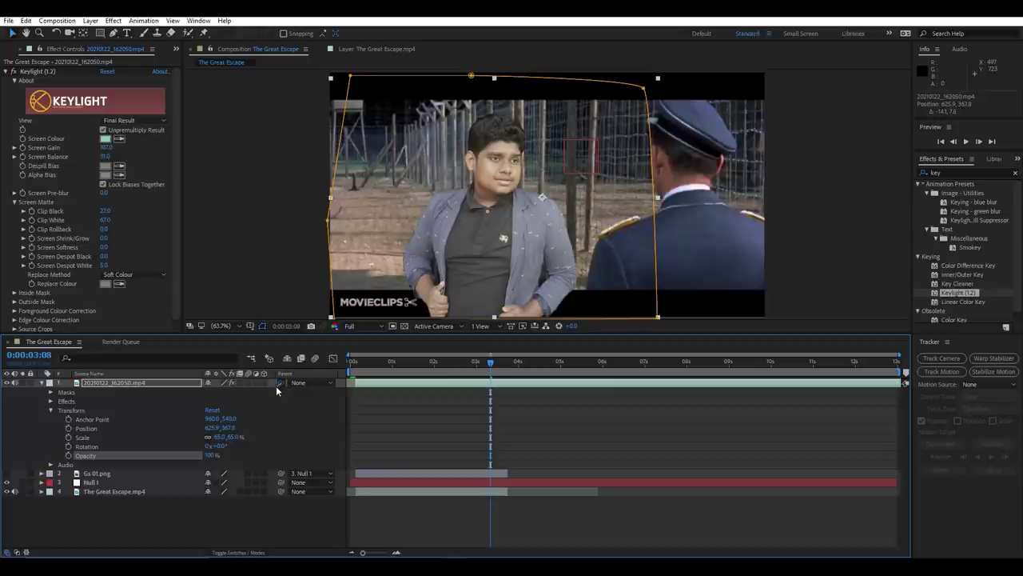
pyautogui.moveTo(280, 383); pyautogui.dragTo(125, 486)
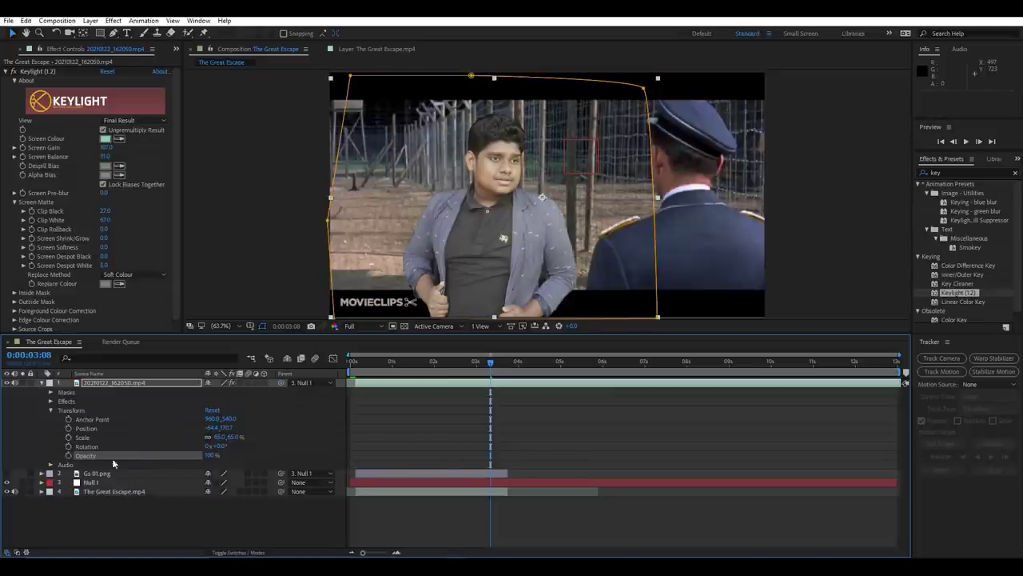
pyautogui.click(42, 383)
pyautogui.moveTo(491, 362); pyautogui.dragTo(355, 362)
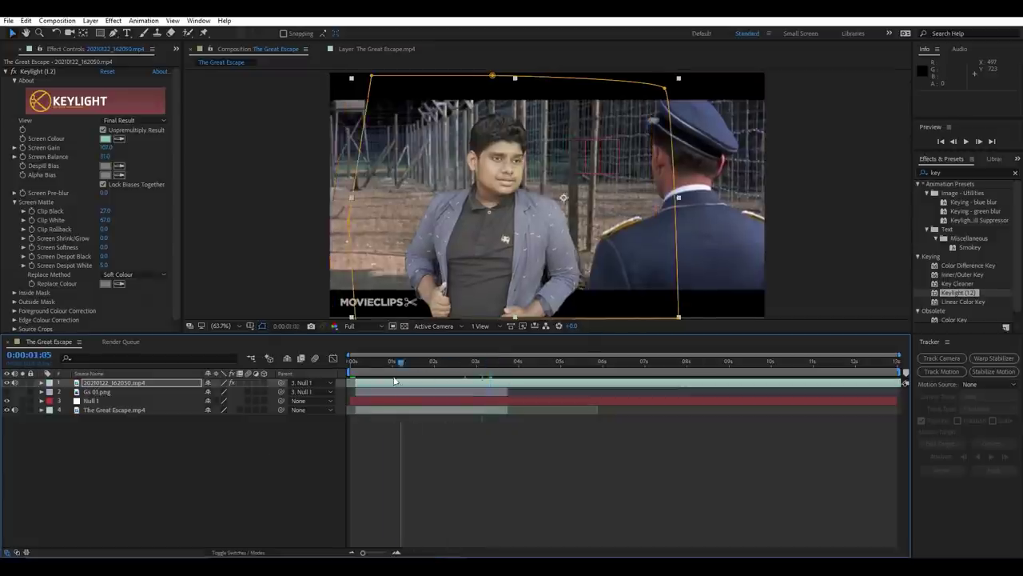
pyautogui.click(967, 141)
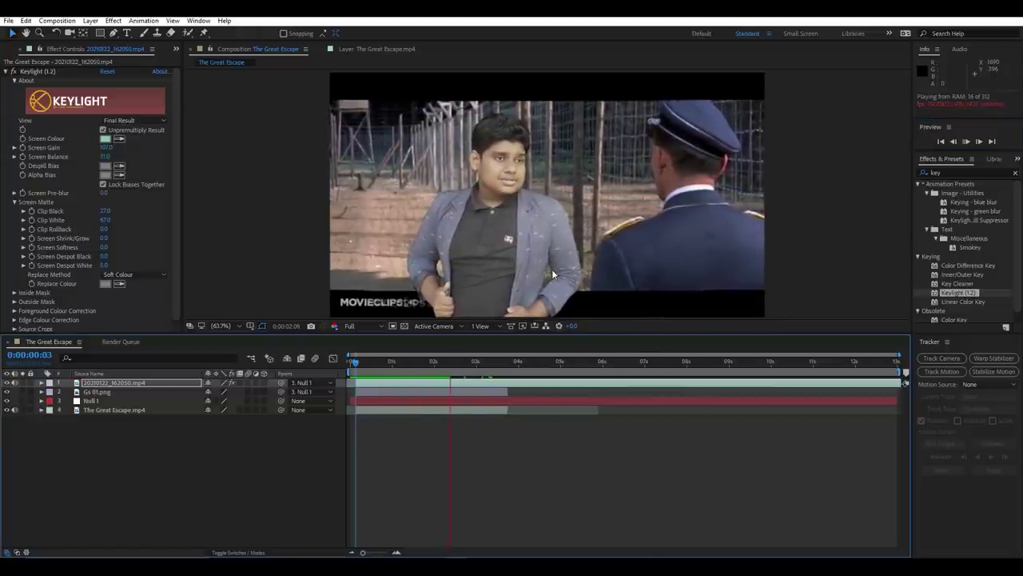
pyautogui.click(966, 142)
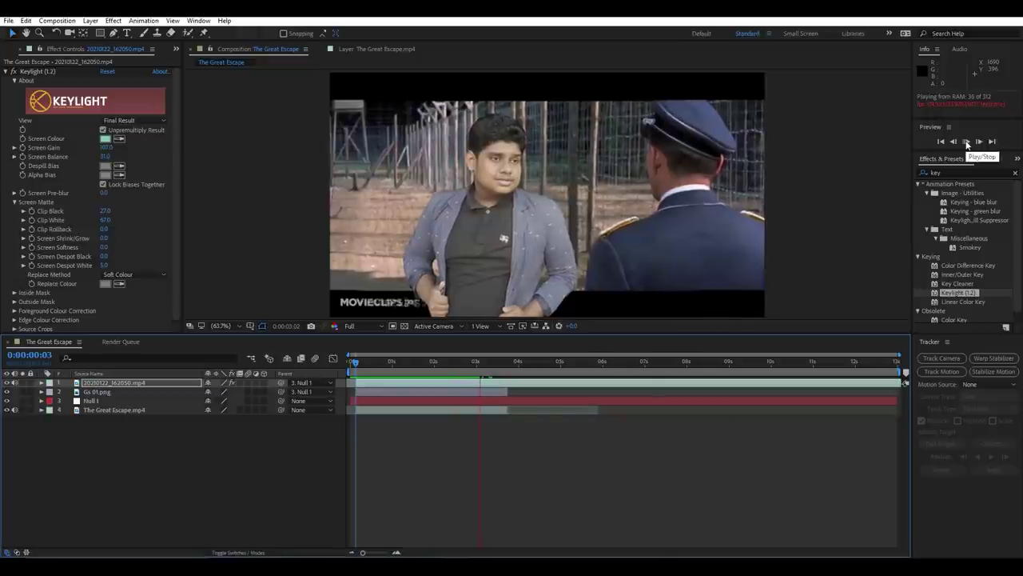
pyautogui.click(967, 141)
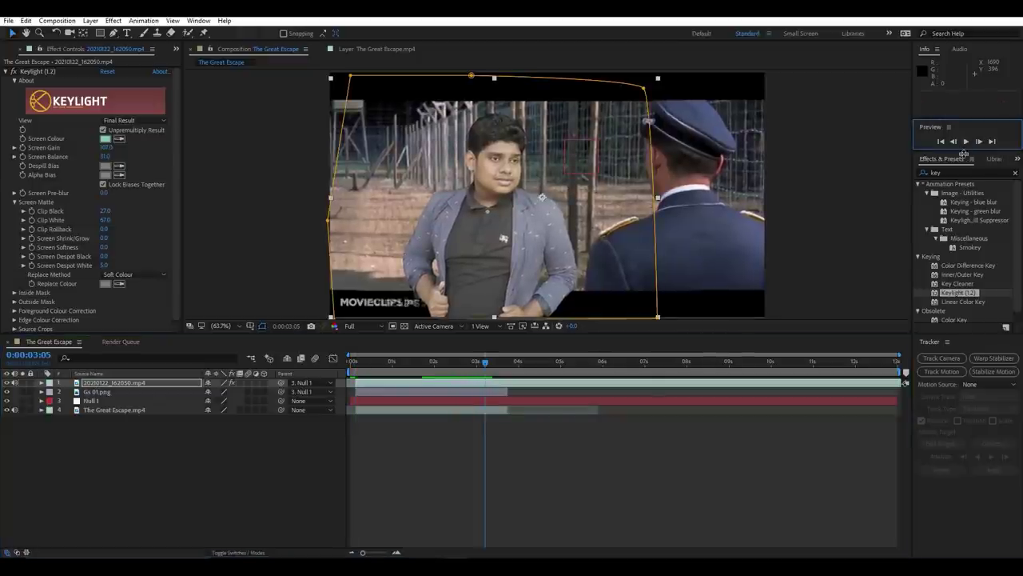